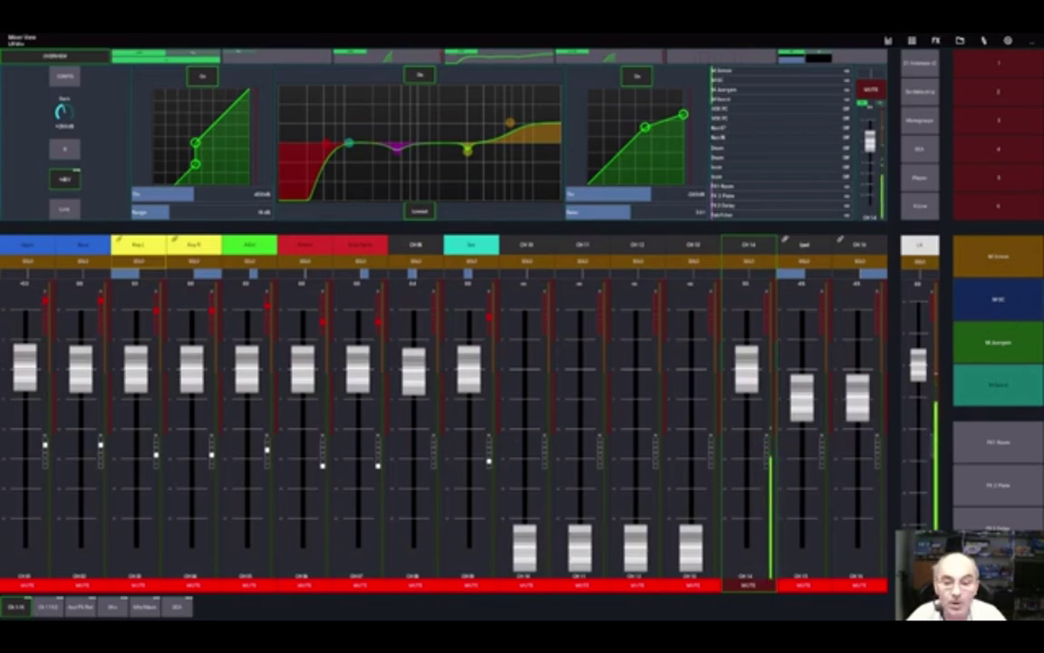
key("XF86AudioLowerVolume")
key("XF86AudioLowerVolume")
key("XF86AudioLowerVolume")
key("XF86AudioLowerVolume")
key("XF86AudioLowerVolume")
key("XF86AudioLowerVolume")
key("XF86AudioLowerVolume")
key("XF86AudioLowerVolume")
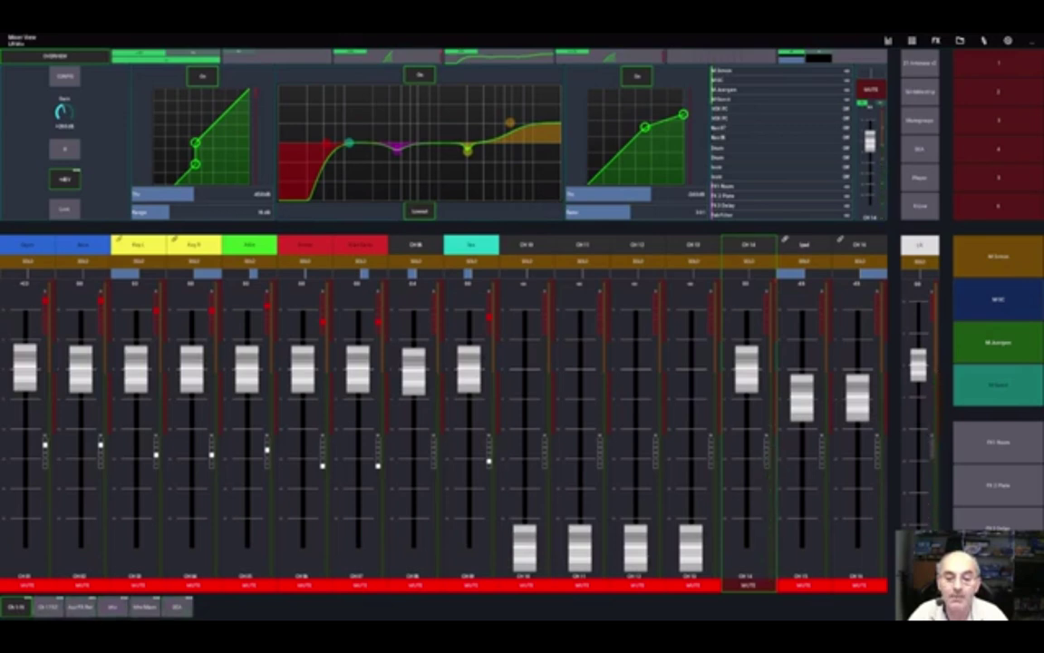
Step: Look through every fader layer from Ch 17-32 up to DCA and back to Ch 1-16
left_click(54, 607)
left_click(82, 607)
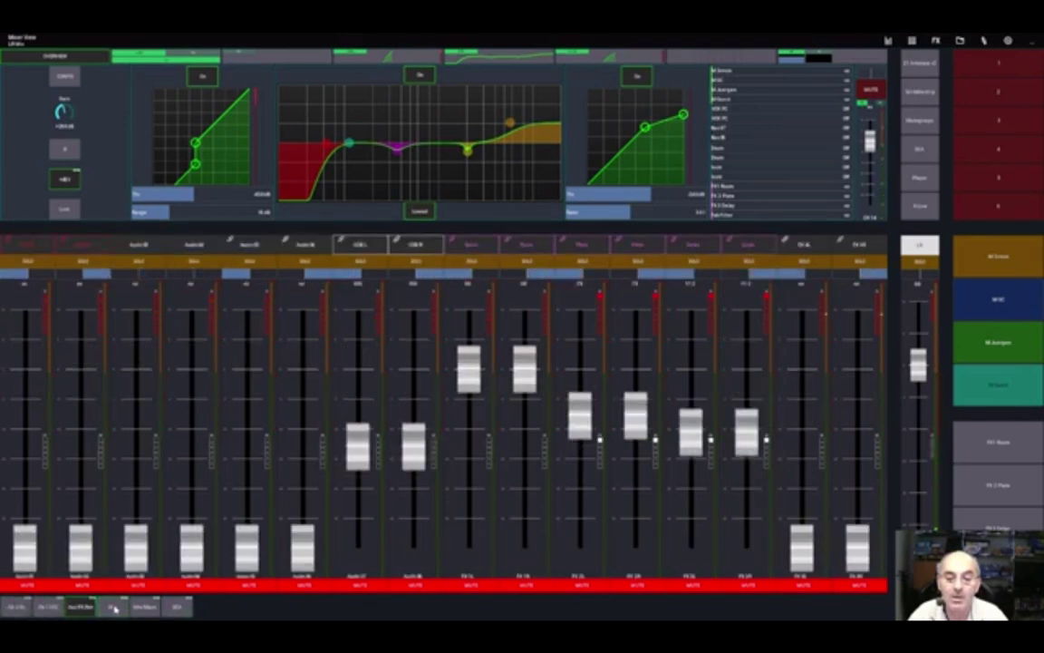
left_click(111, 608)
left_click(145, 607)
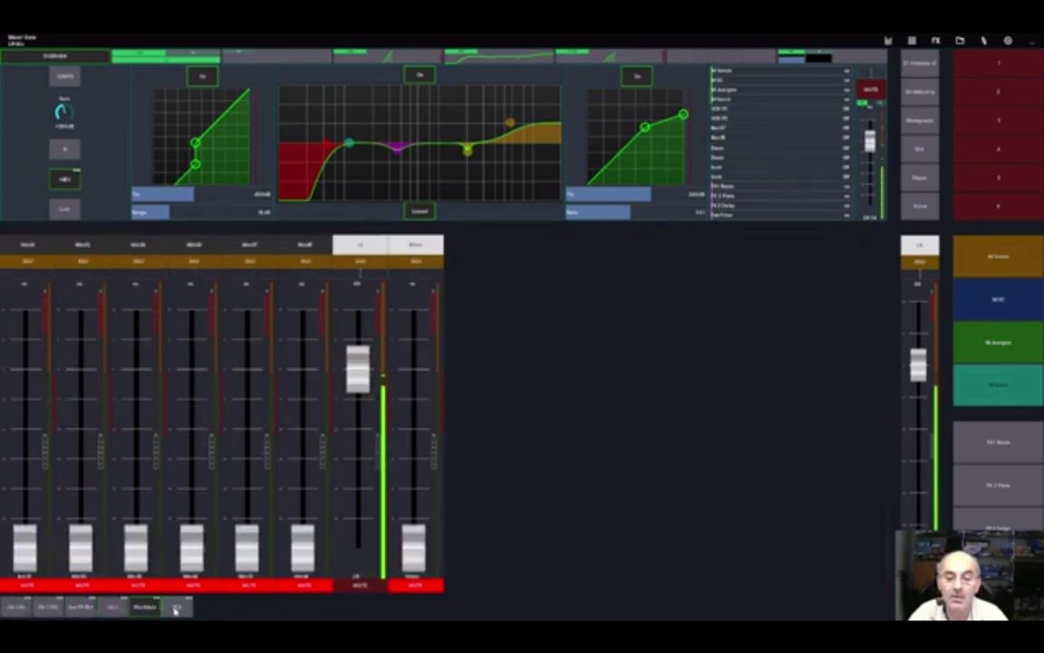
left_click(172, 607)
left_click(145, 608)
left_click(110, 607)
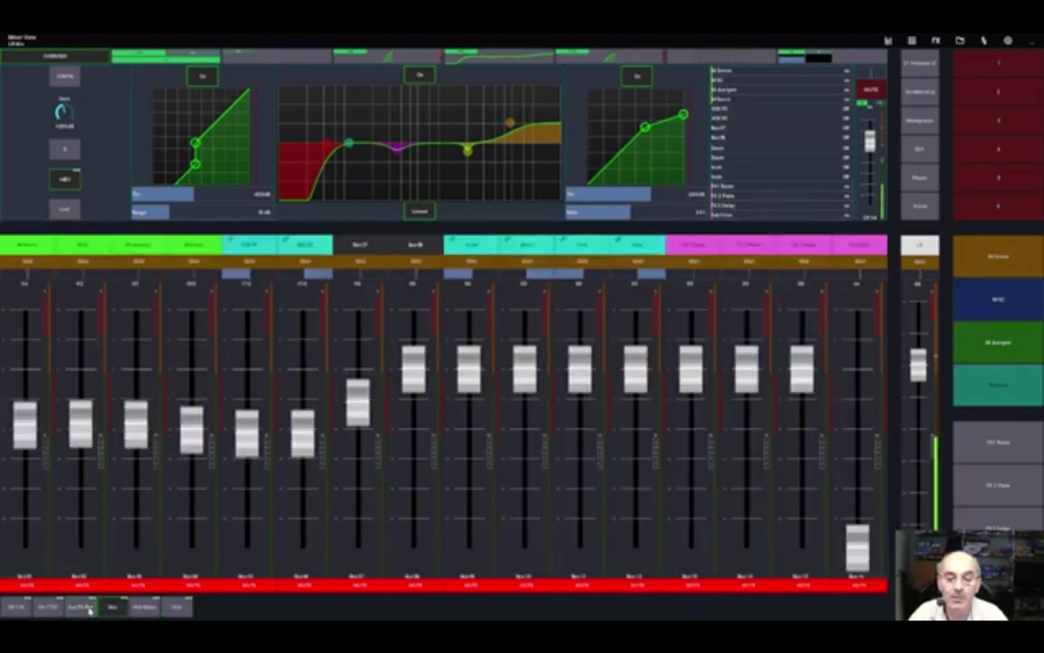
left_click(81, 607)
left_click(52, 608)
left_click(23, 608)
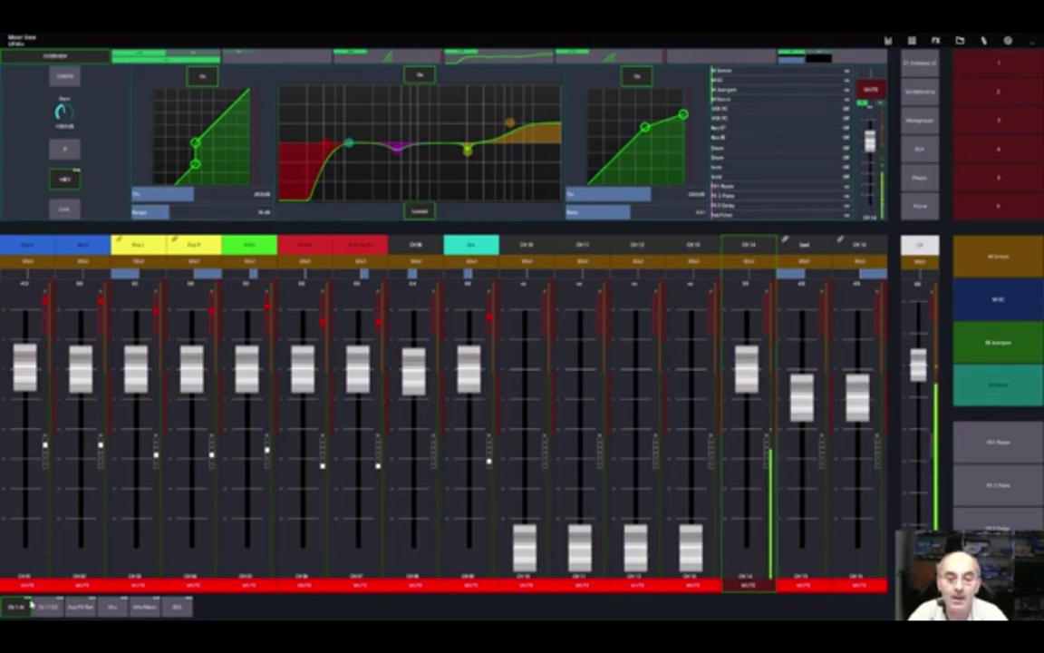
Step: Compare the channels on the Ch 17-32, Aux/FX Ret and Mix layers, finishing on Ch 1-16
left_click(48, 606)
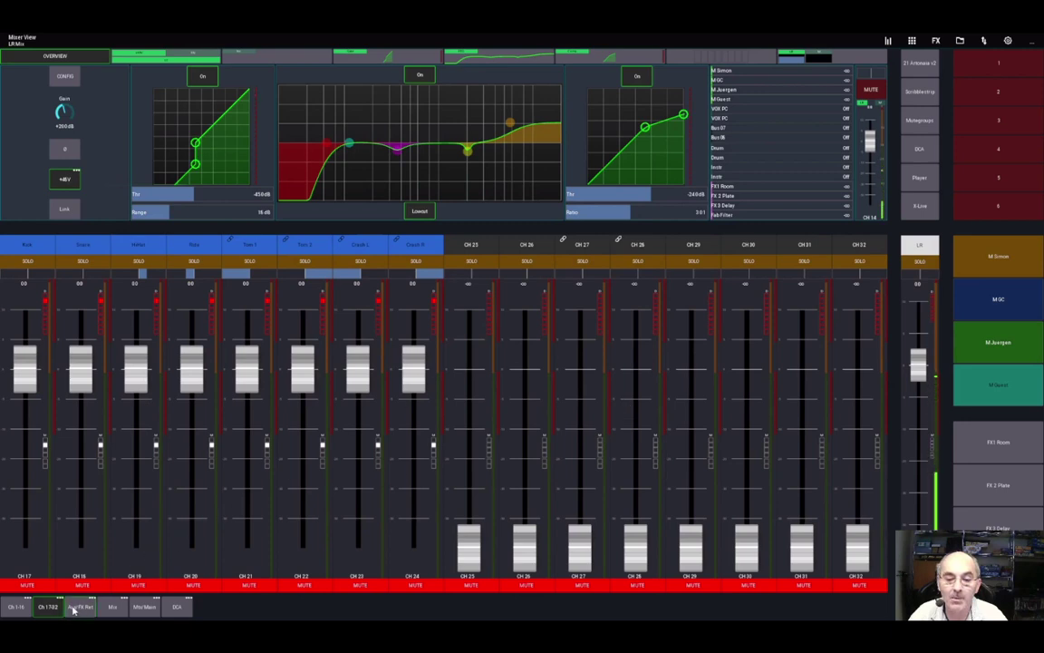
left_click(16, 607)
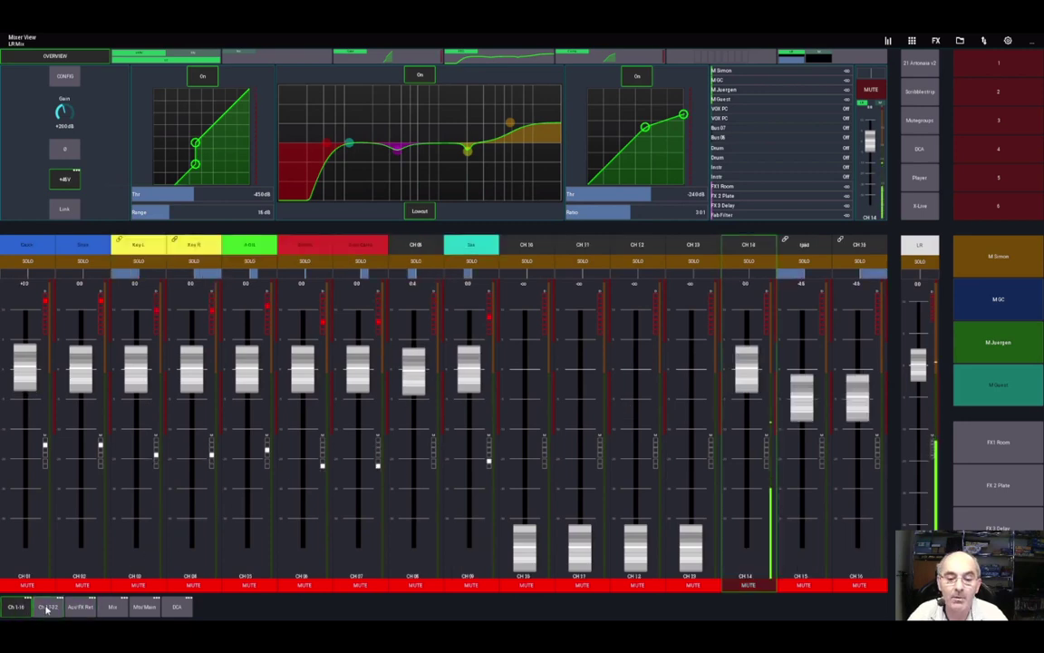
left_click(47, 607)
left_click(81, 607)
left_click(111, 608)
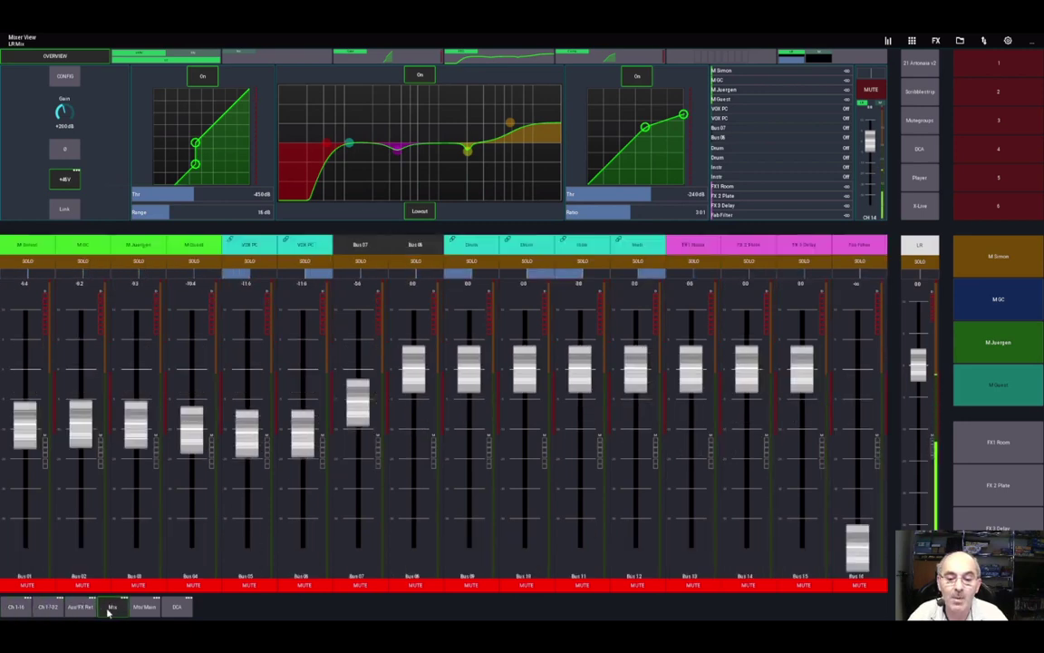
left_click(17, 607)
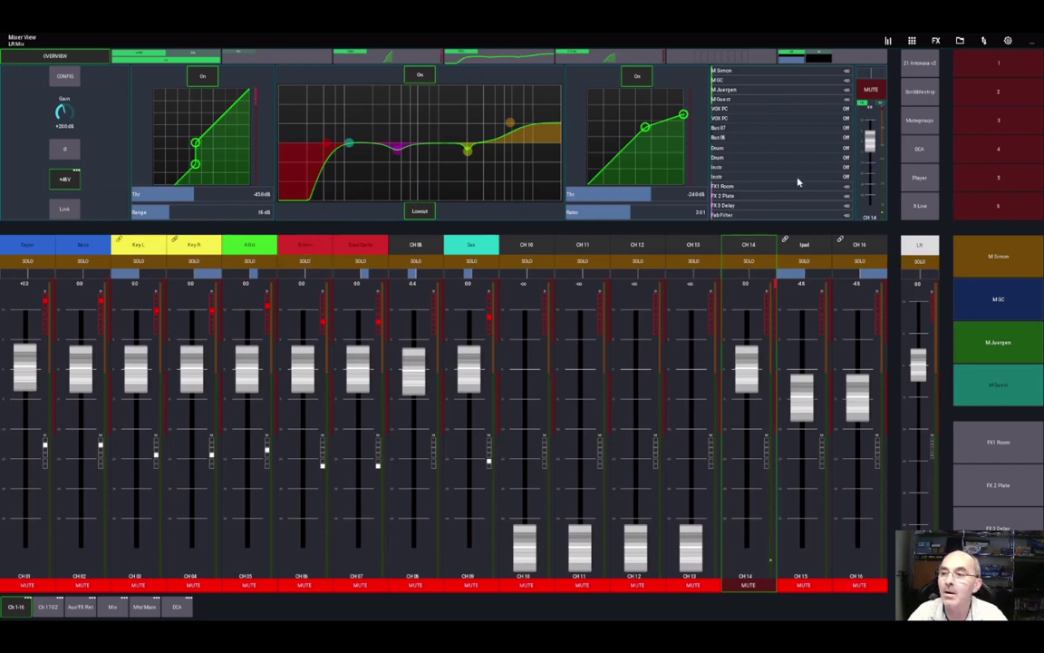
Step: Add PEQ and Sends to the channel strip, enlarge the sends area, and return to the mixer view
left_click(1009, 41)
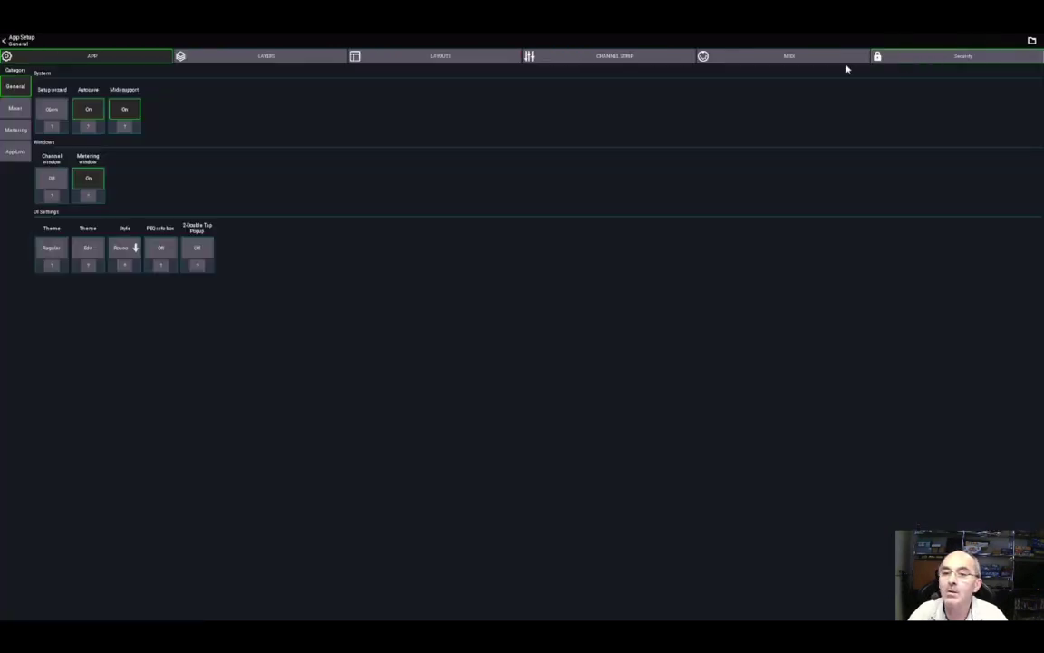
left_click(626, 58)
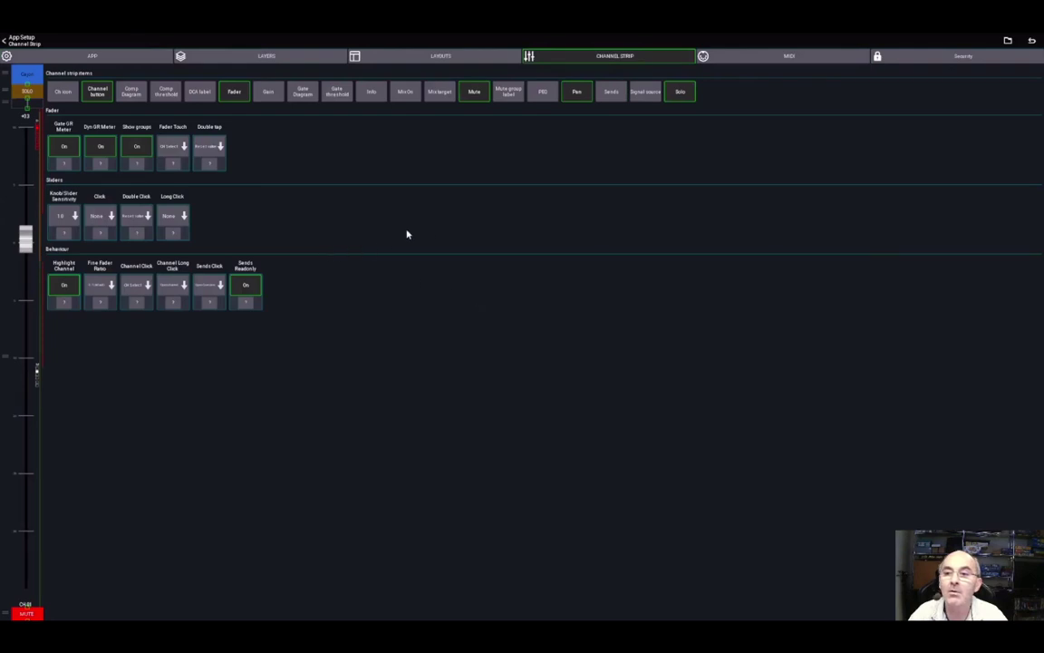
left_click(544, 94)
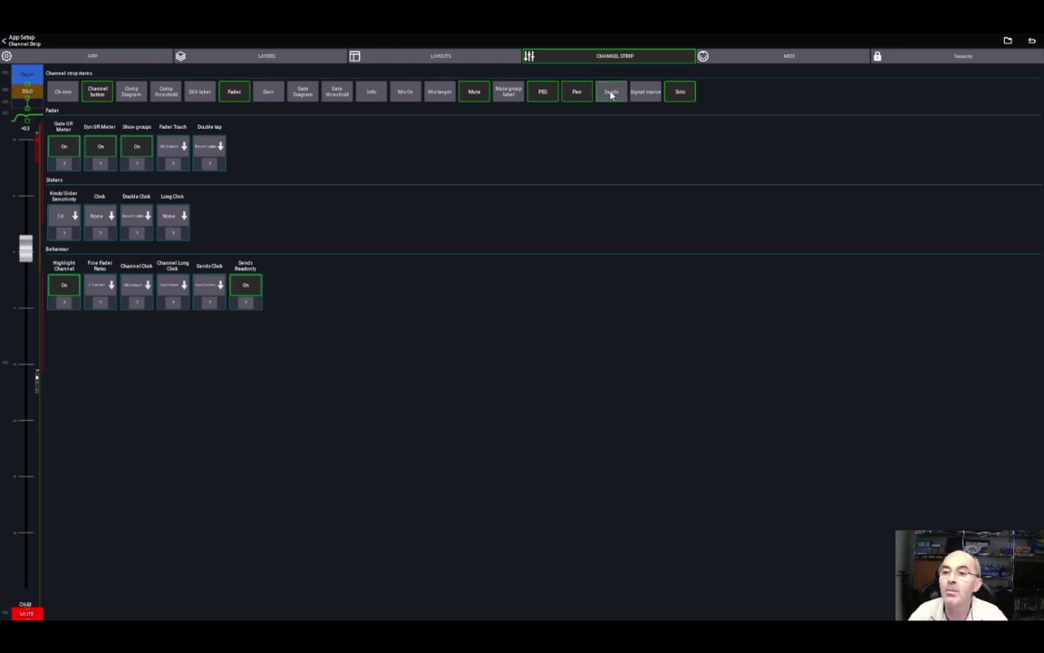
left_click(611, 92)
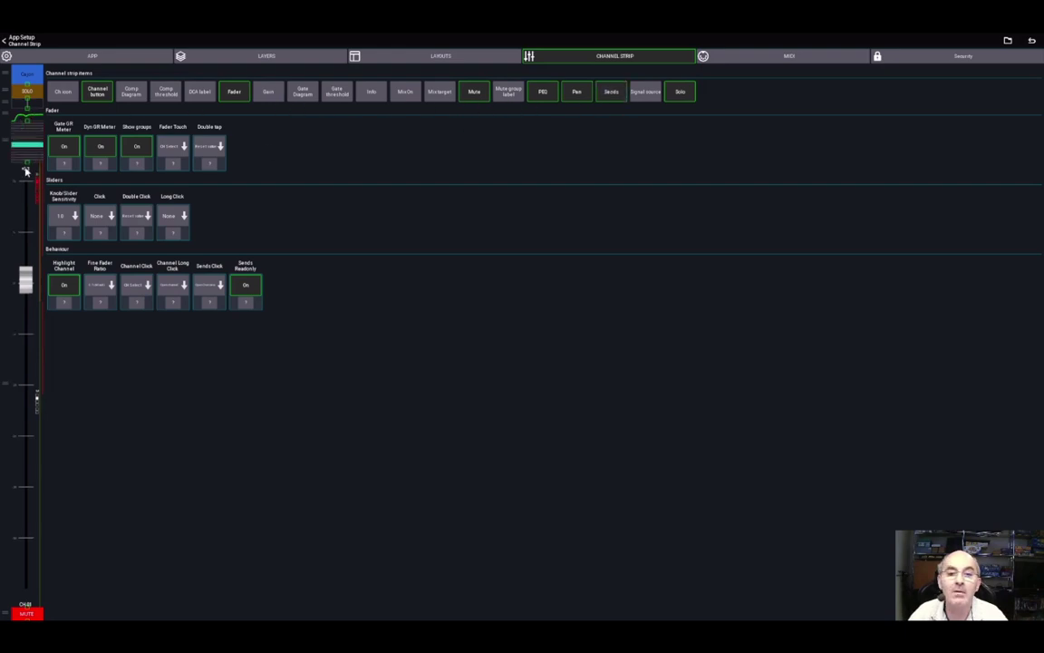
left_click_drag(26, 165, 31, 197)
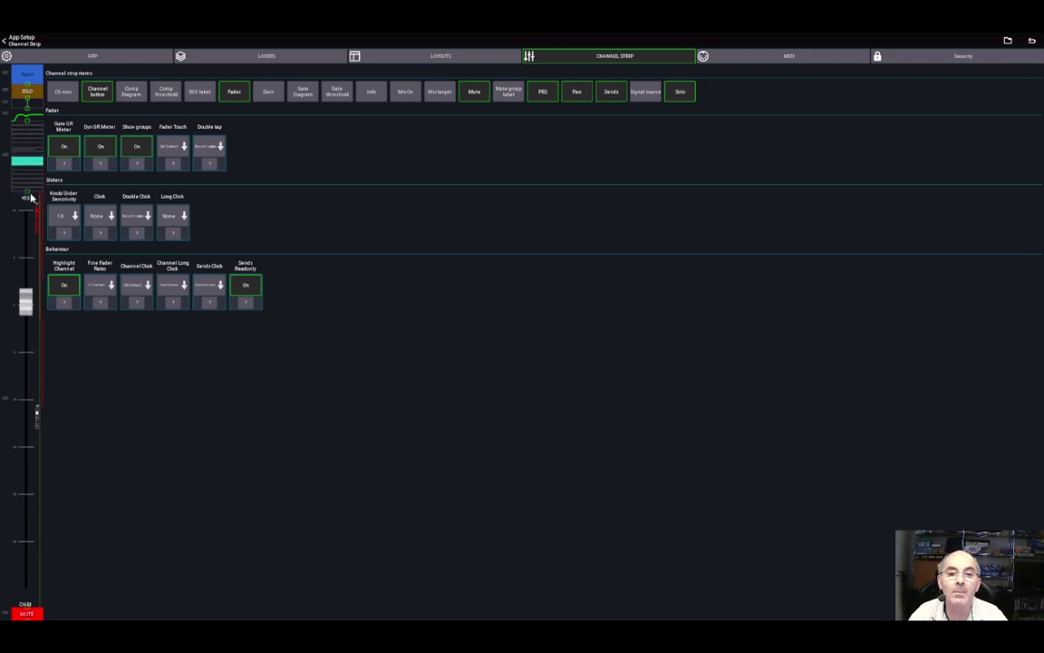
left_click(20, 42)
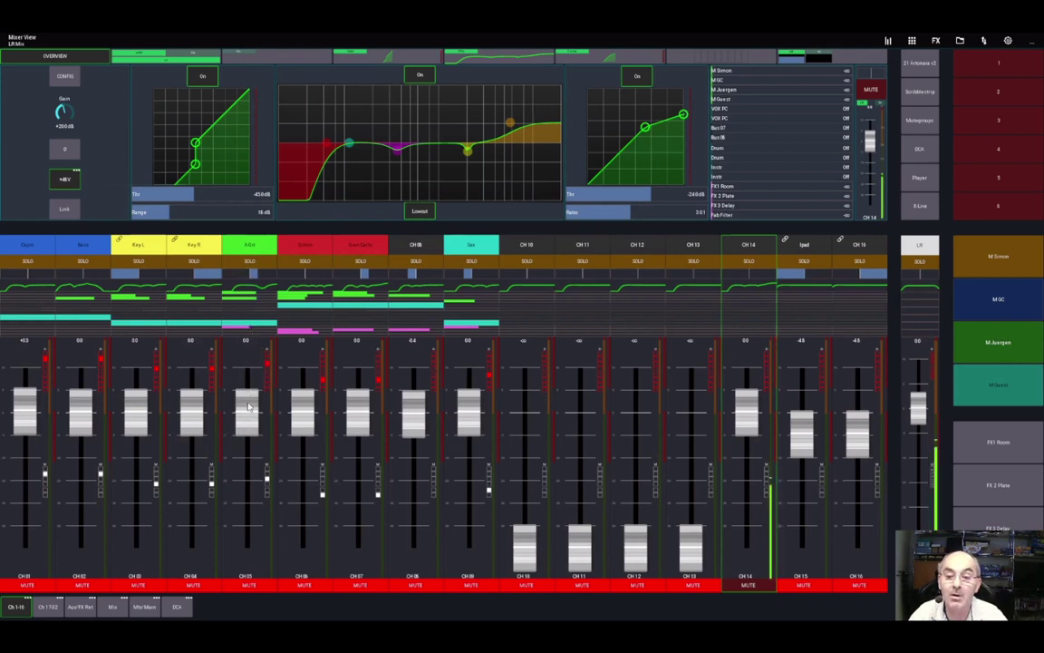
Step: Remove the Sends and PEQ items from the channel strip and return to the mixer view
left_click(1007, 42)
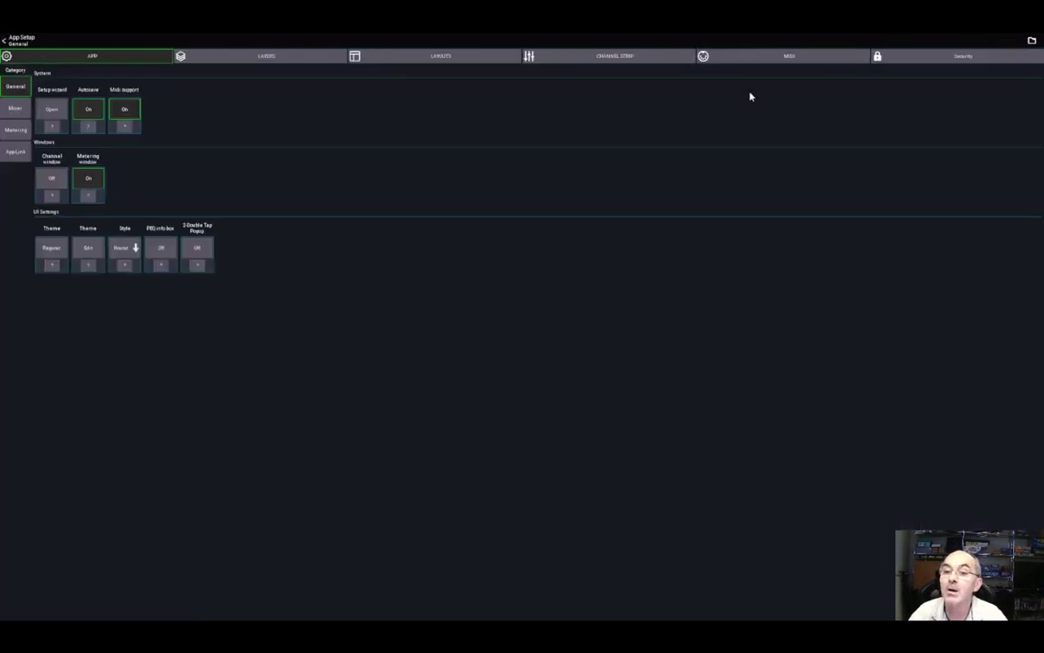
left_click(597, 60)
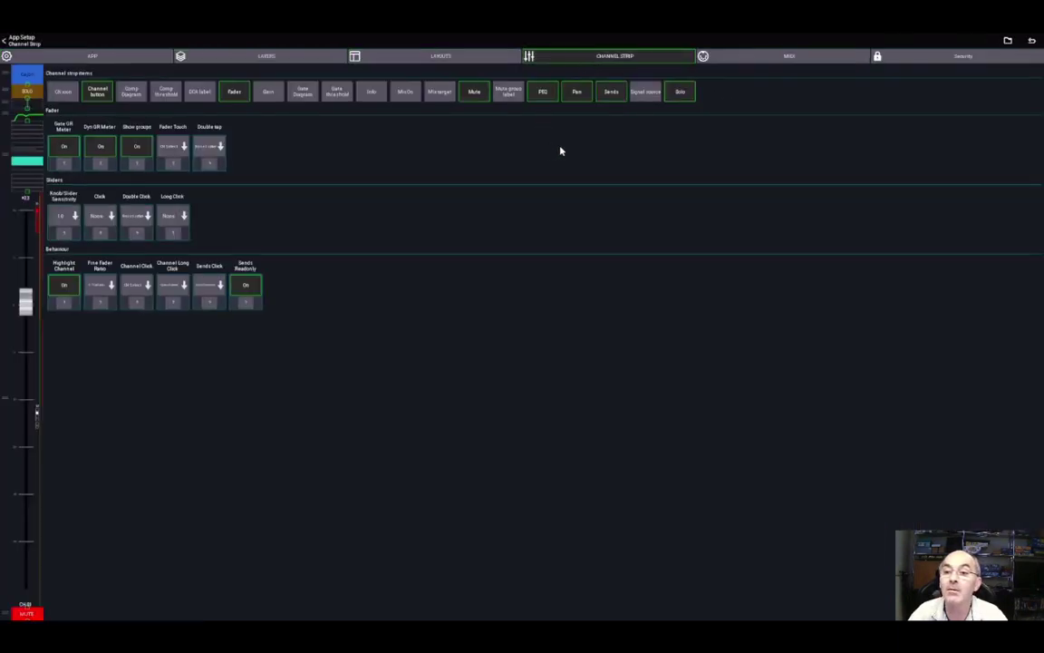
left_click(612, 92)
left_click(537, 94)
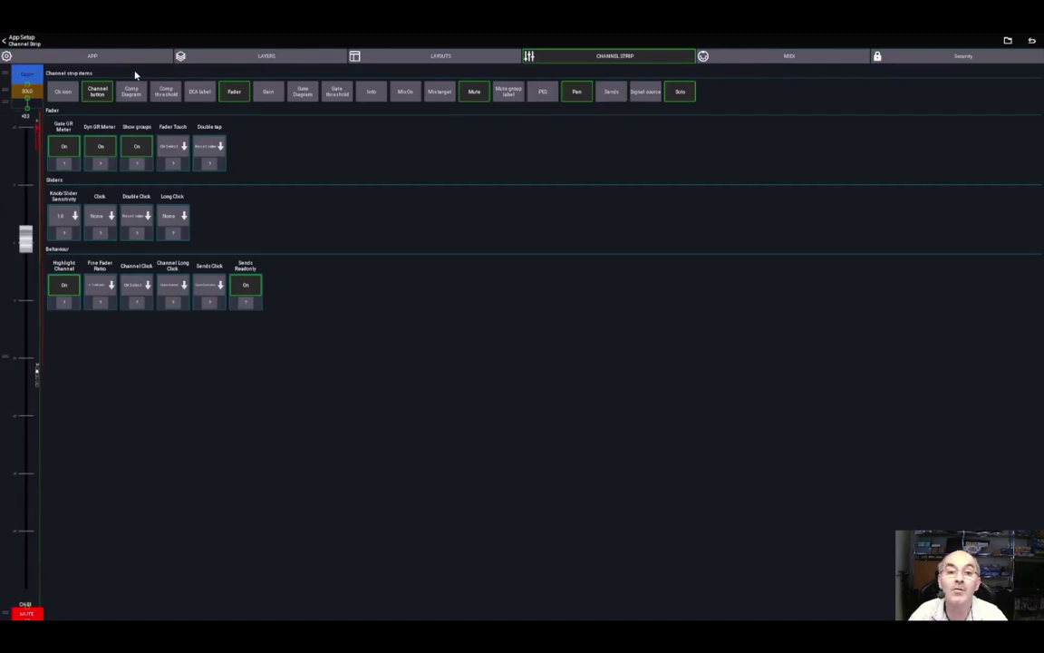
left_click(17, 42)
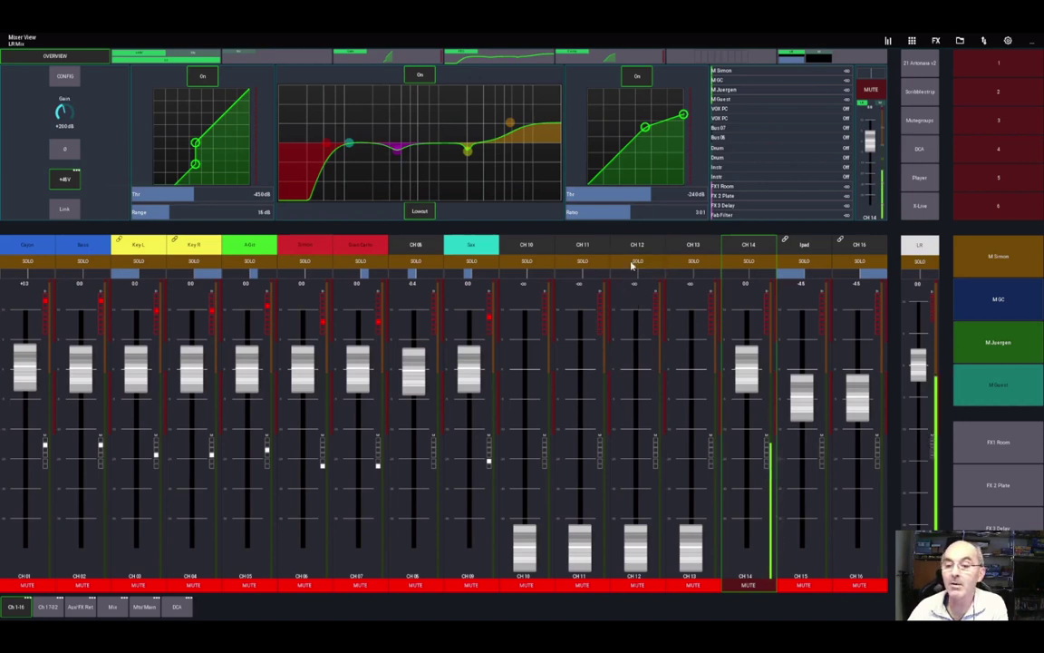
Step: Delete the custom layout MyFirstLayout and return to the default mixer view
left_click(1008, 41)
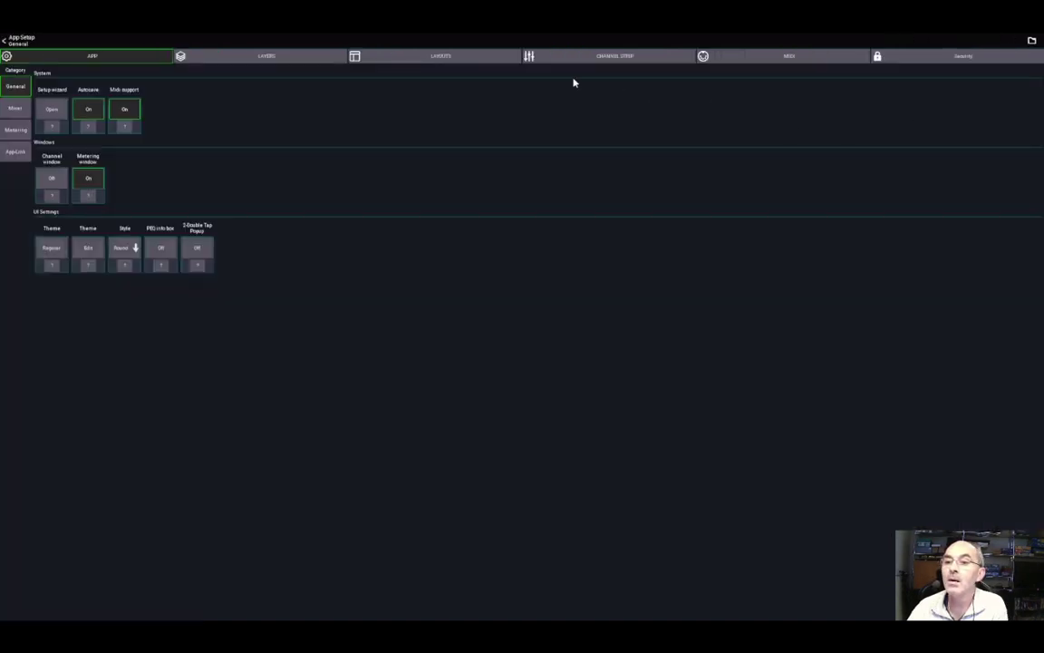
left_click(452, 60)
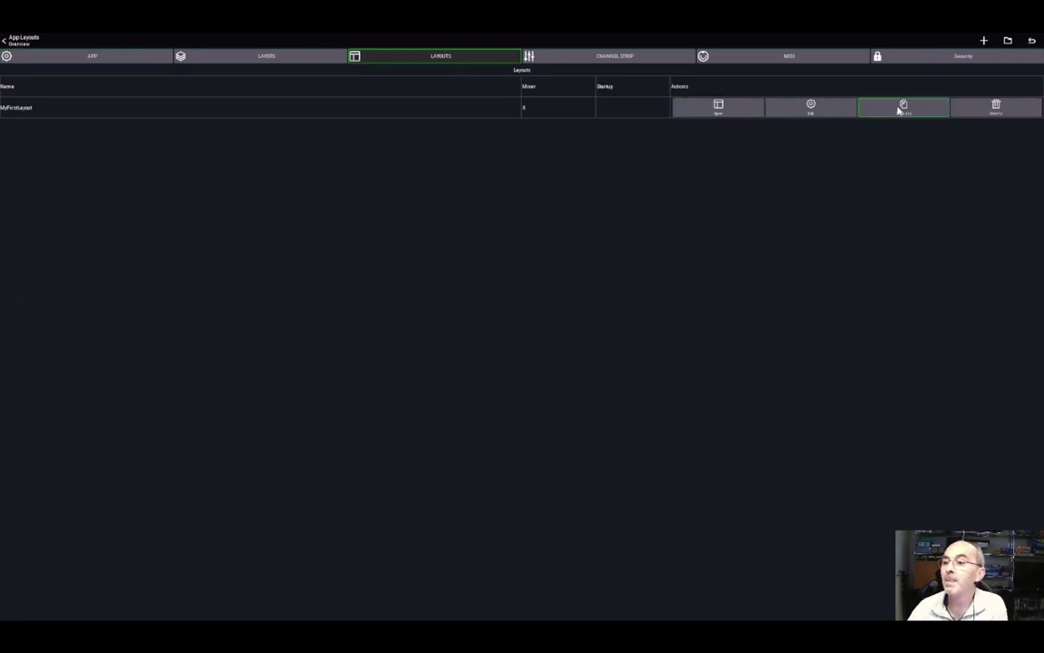
left_click(998, 107)
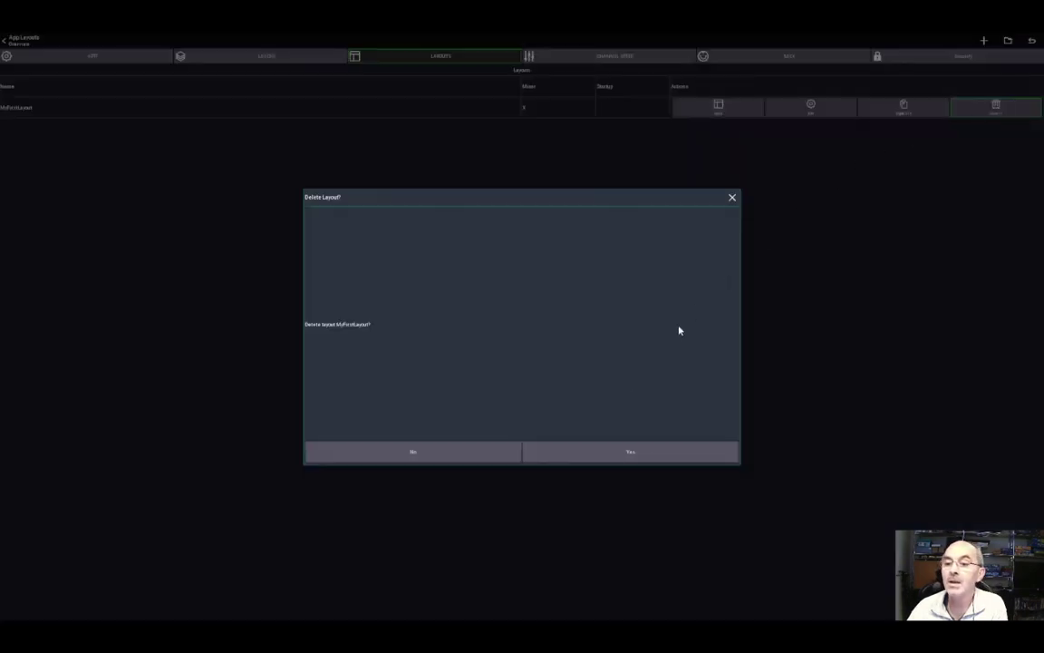
left_click(609, 452)
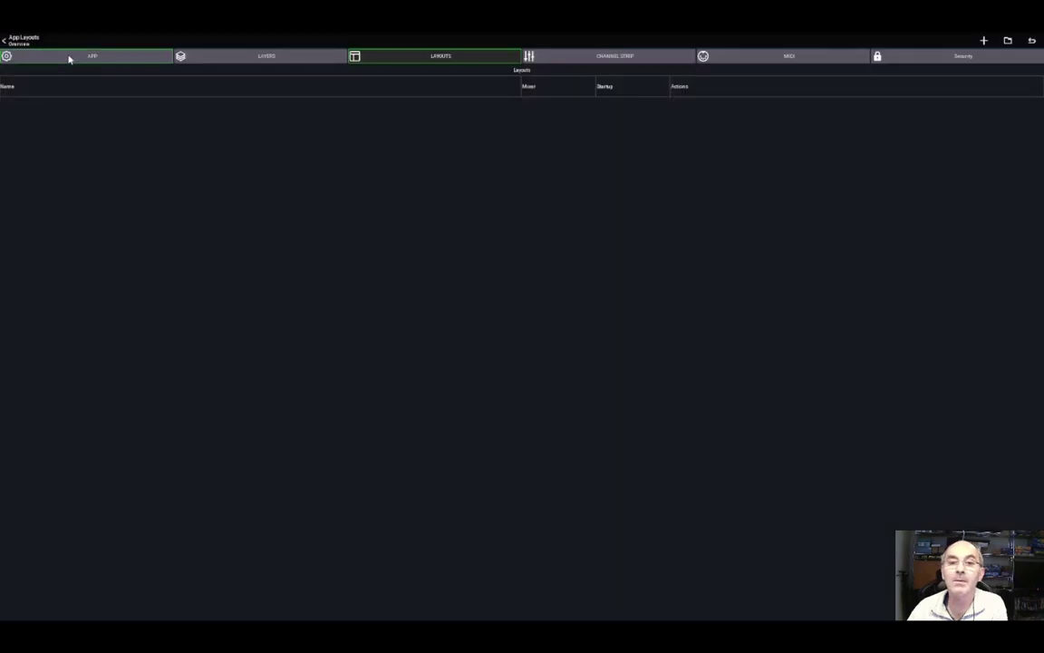
left_click(24, 41)
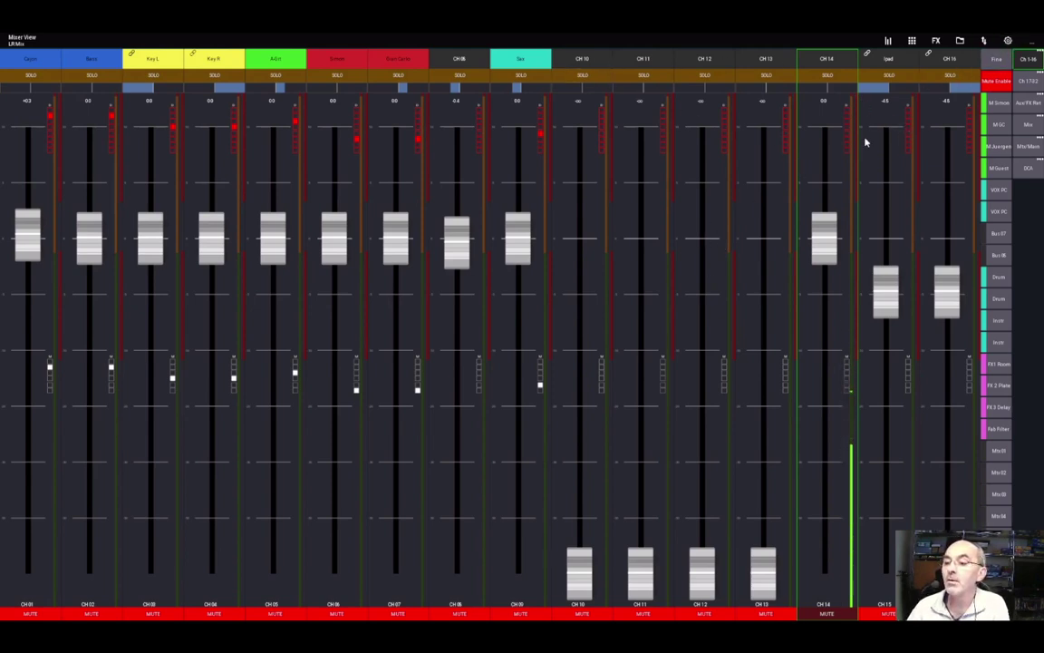
Step: Create a new custom layout in the app setup and slightly narrow its layer selector column
left_click(912, 40)
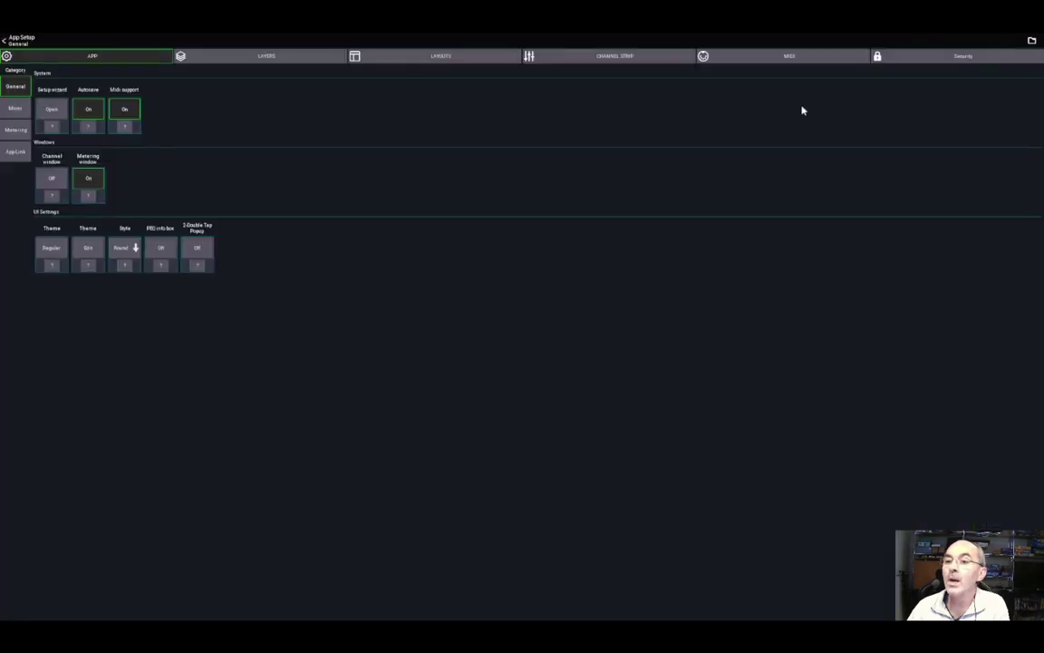
left_click(450, 57)
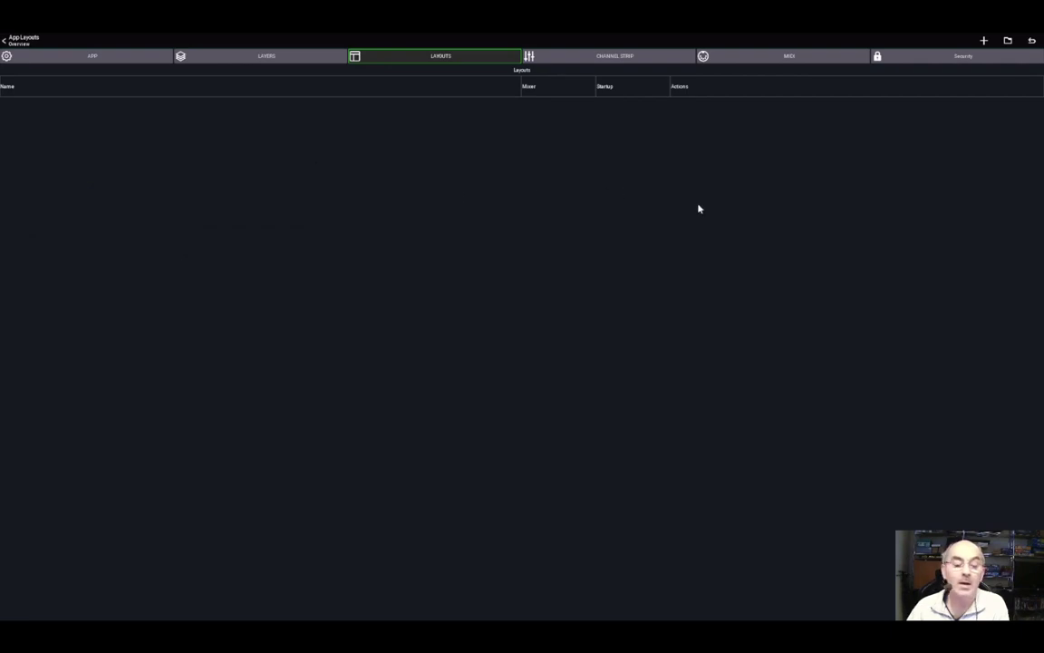
left_click(985, 42)
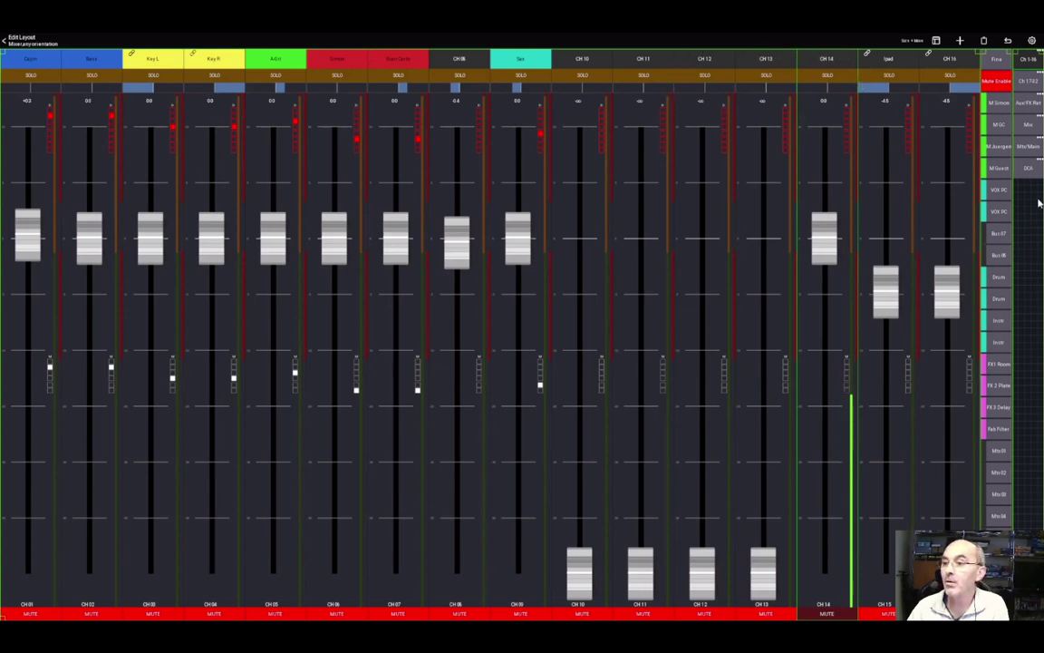
mouse_move(1025, 205)
left_mouse_down()
mouse_move(1028, 231)
mouse_move(1026, 216)
left_mouse_up()
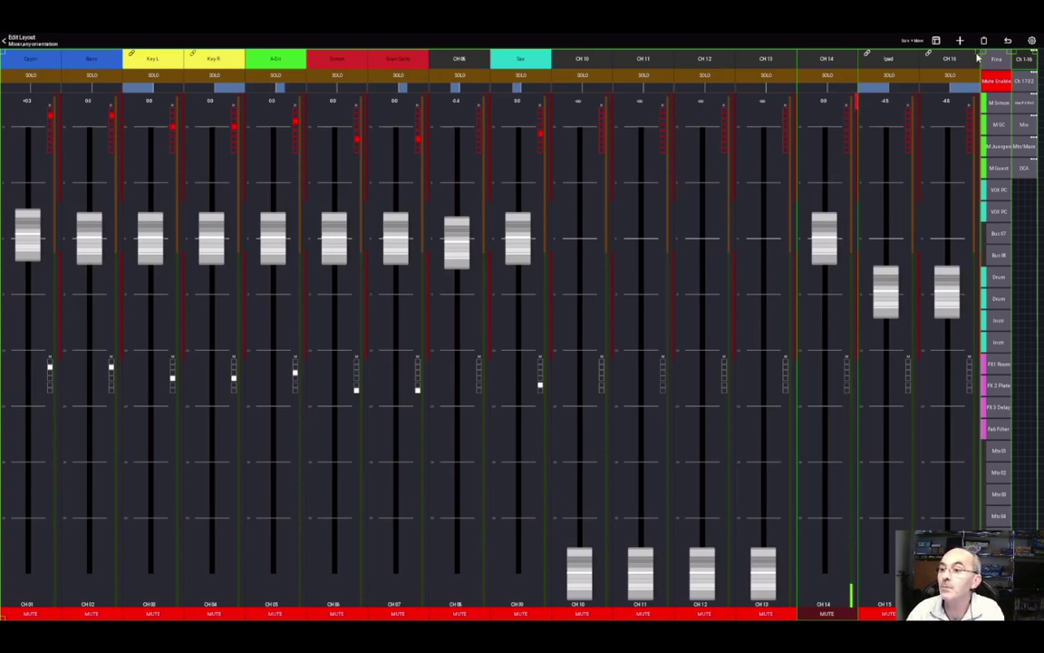
Step: Shrink the mixer fader block in the layout and move it away from the edges toward the centre
left_click_drag(975, 65, 901, 178)
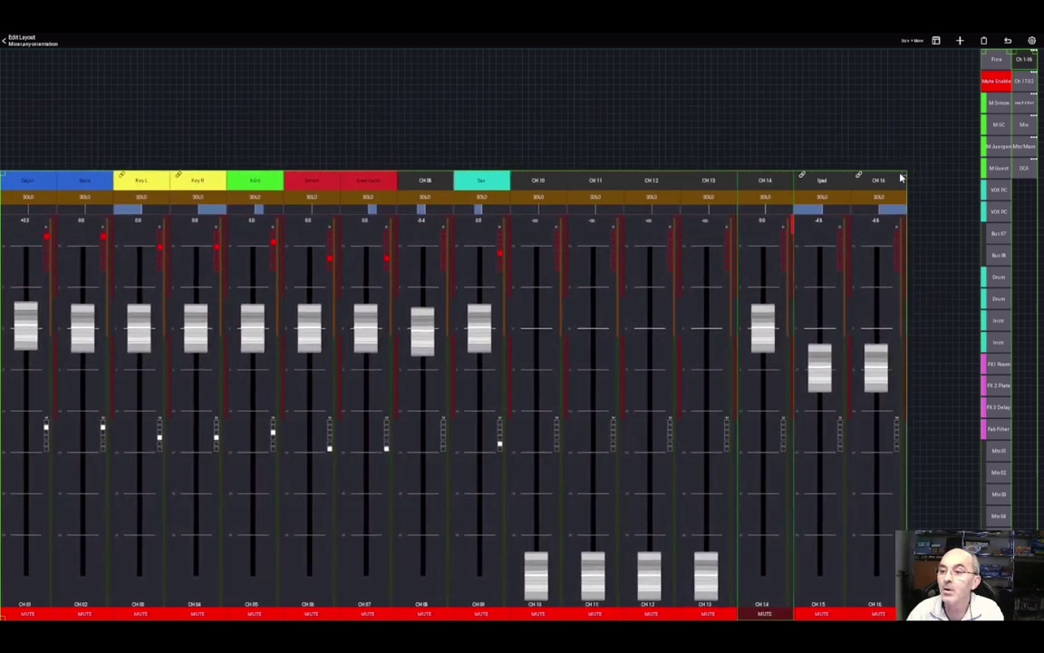
left_click_drag(535, 361, 560, 321)
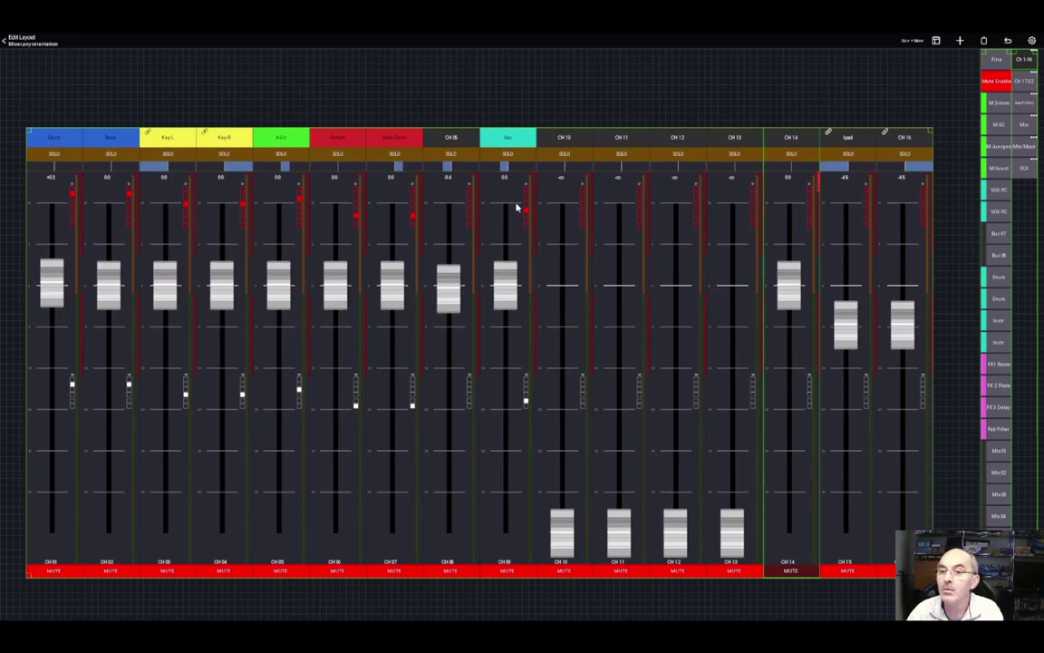
Step: Delete the mixer fader block and the sidebar with the bus list from the layout
left_click(474, 235)
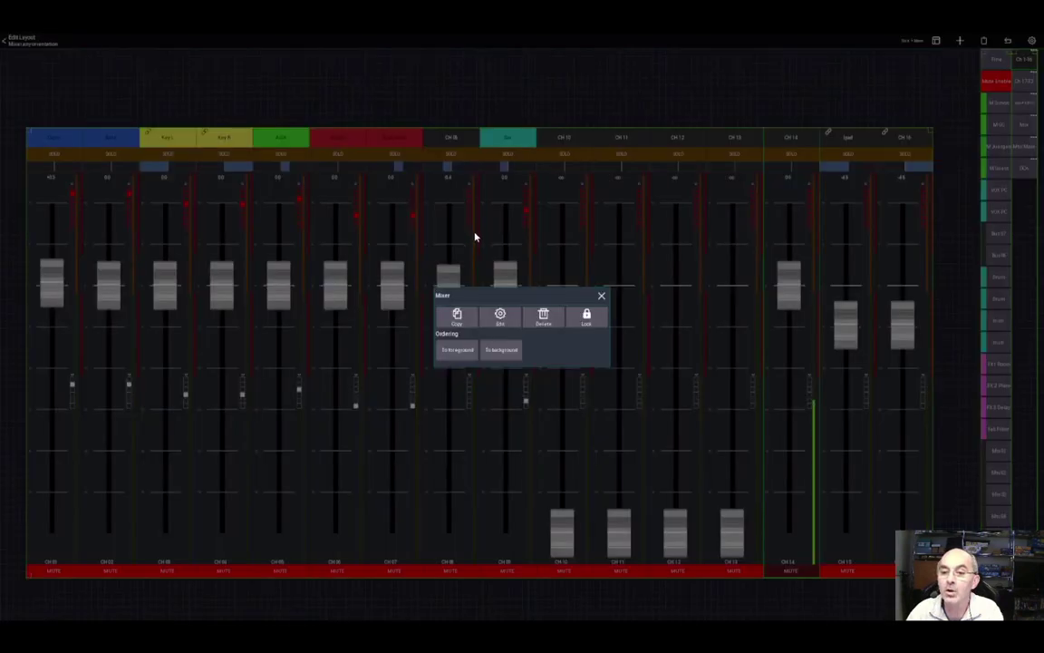
left_click(542, 317)
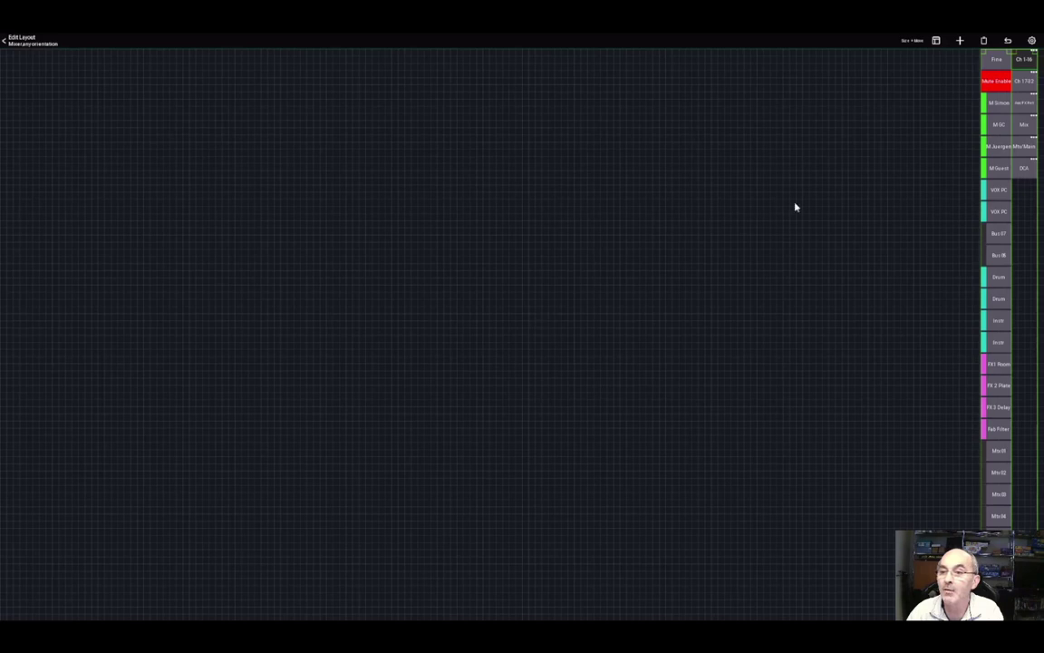
left_click(996, 134)
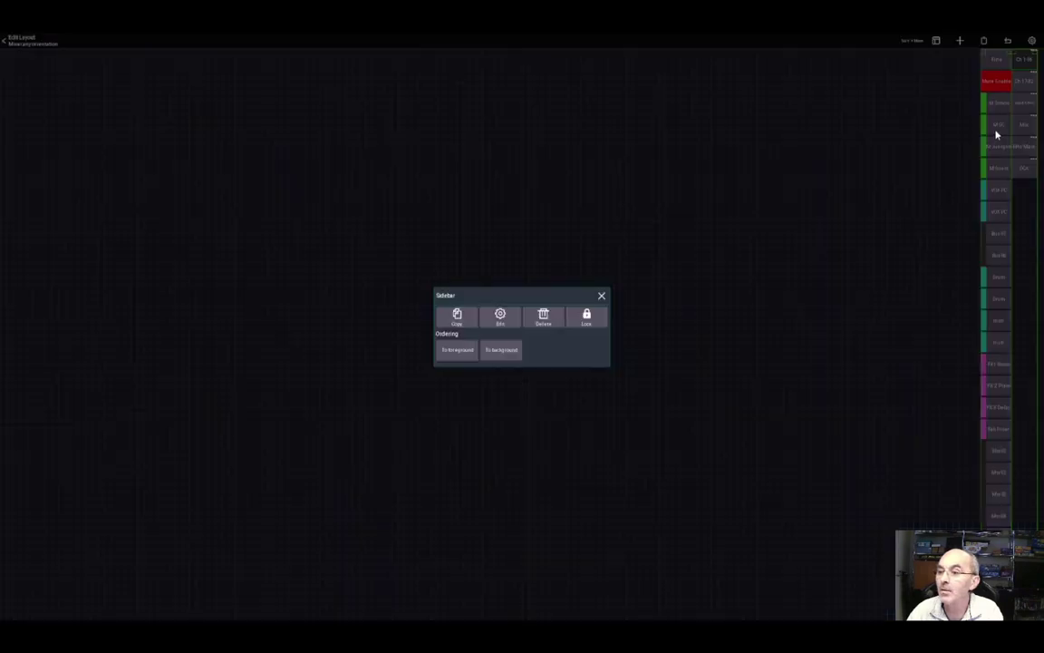
left_click(543, 317)
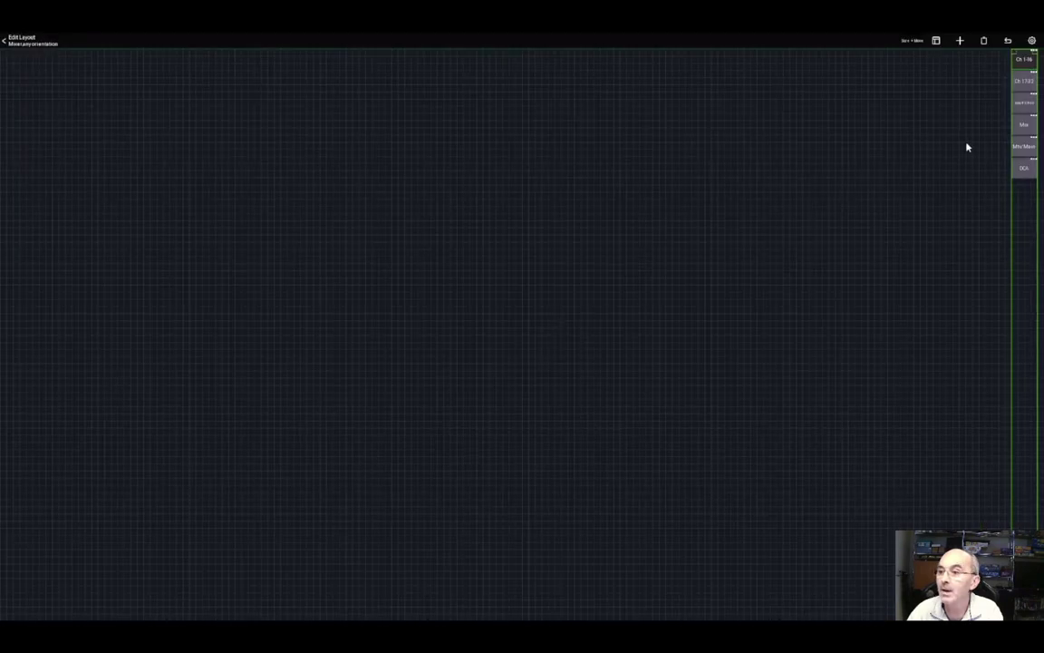
Step: Check the layer selector column's settings and delete the column from the layout
left_click(1022, 141)
left_click(499, 313)
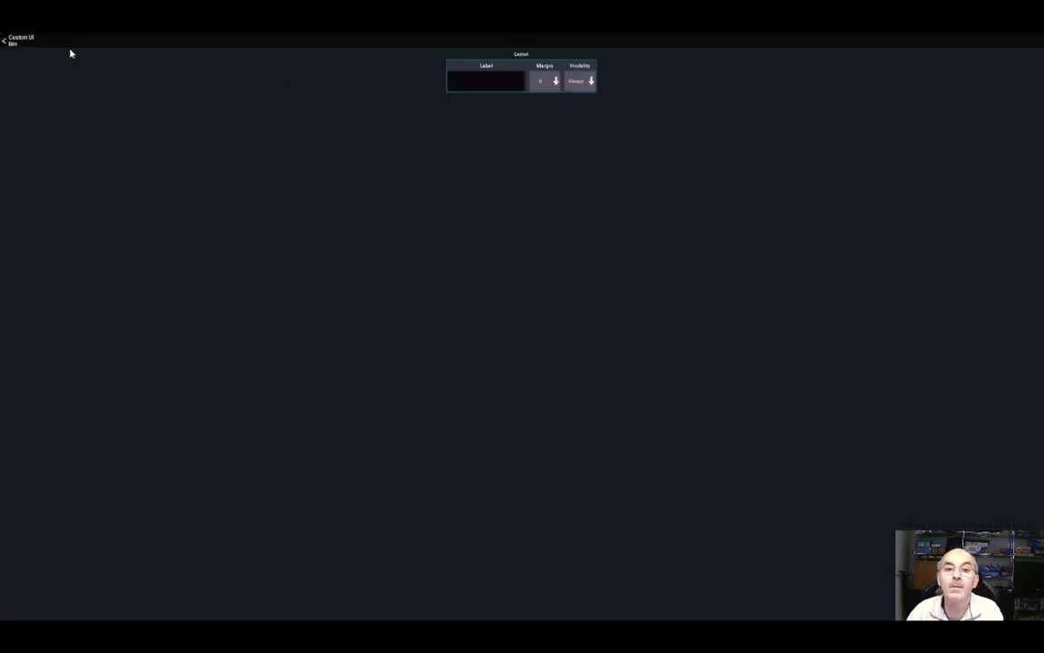
left_click(20, 40)
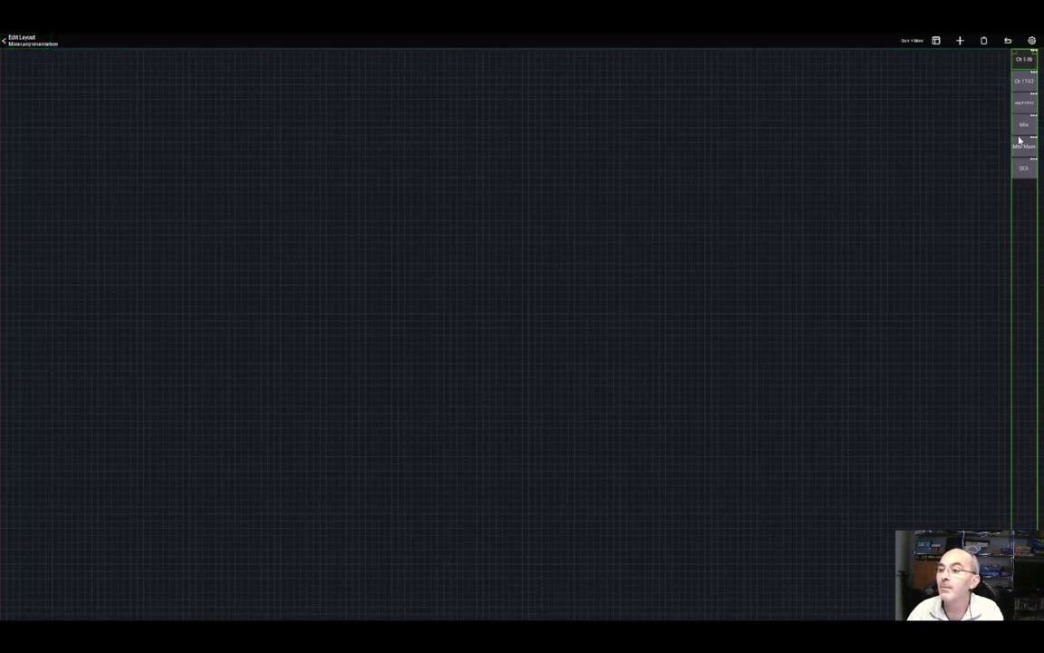
left_click(1020, 141)
left_click(544, 315)
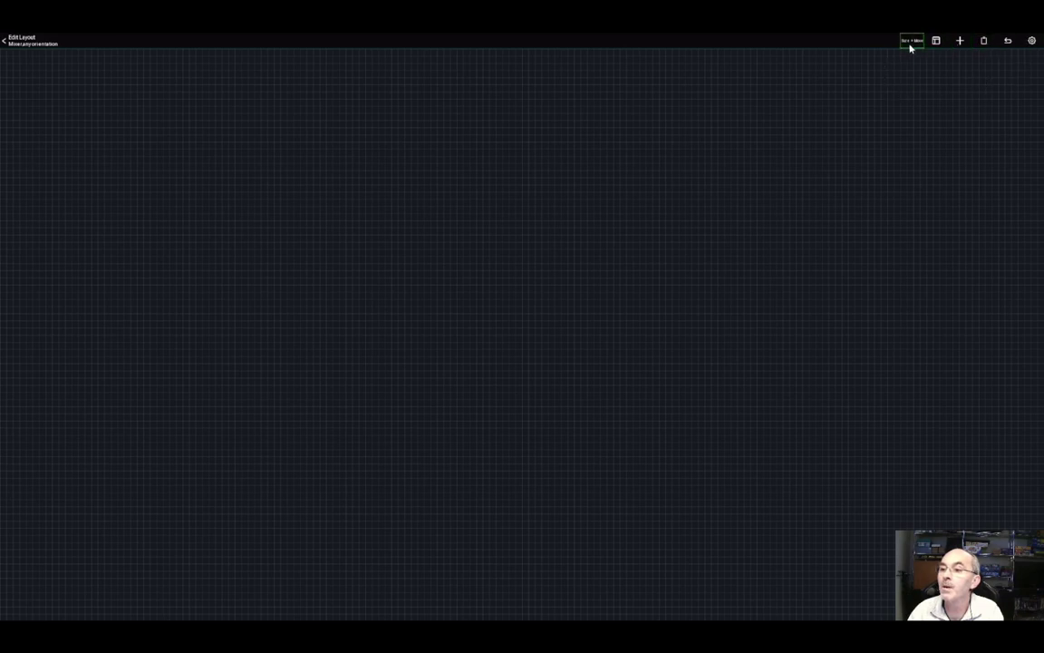
Step: Add a general fader to the empty layout and stretch it taller near the centre
left_click(960, 41)
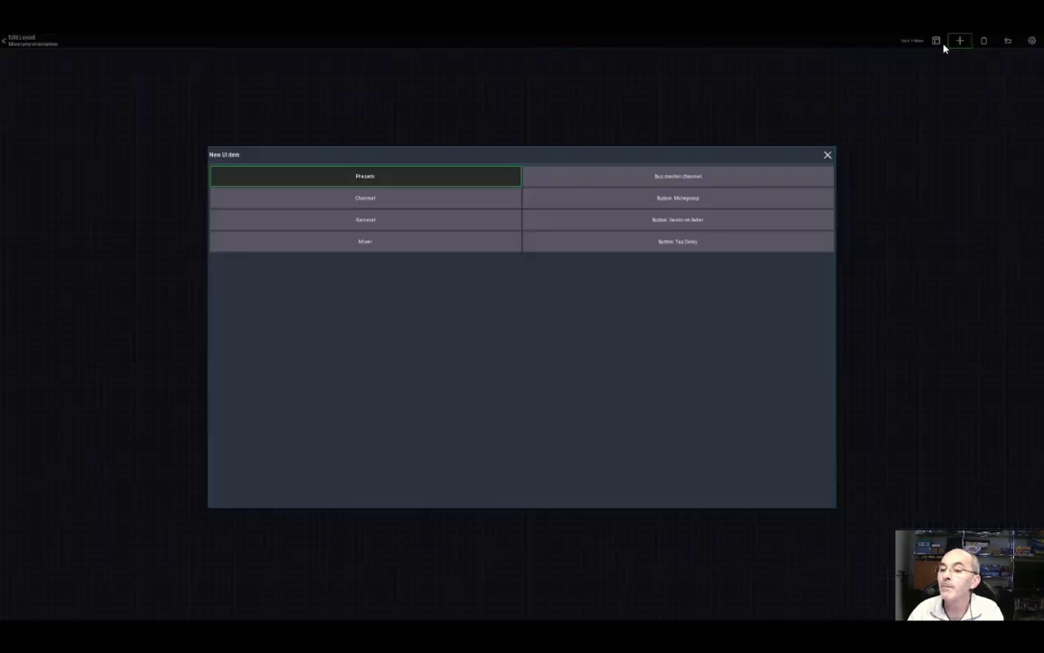
left_click(421, 225)
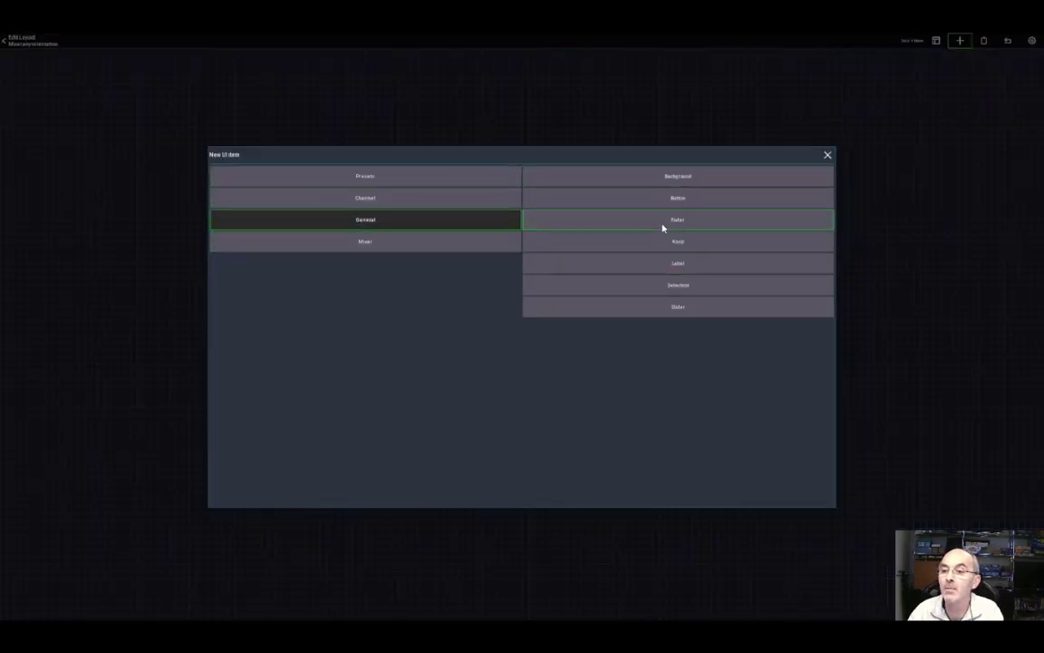
left_click(663, 227)
left_click_drag(542, 362, 554, 197)
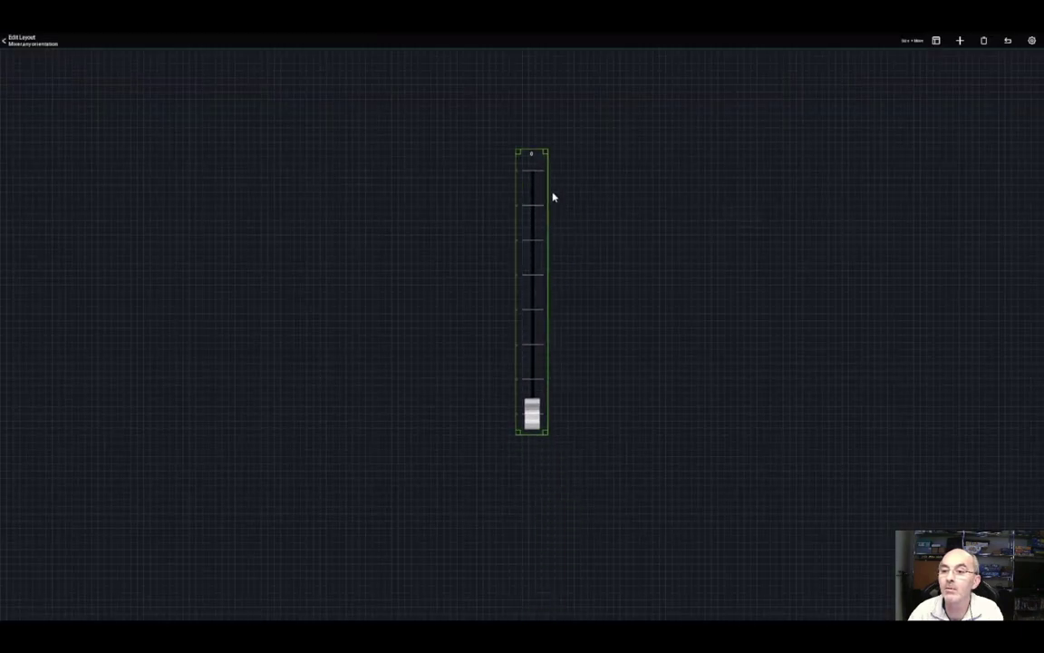
Step: Cycle through the edit modes back to combined size and move, widen the fader slightly and shift it up and to the left
left_click(911, 41)
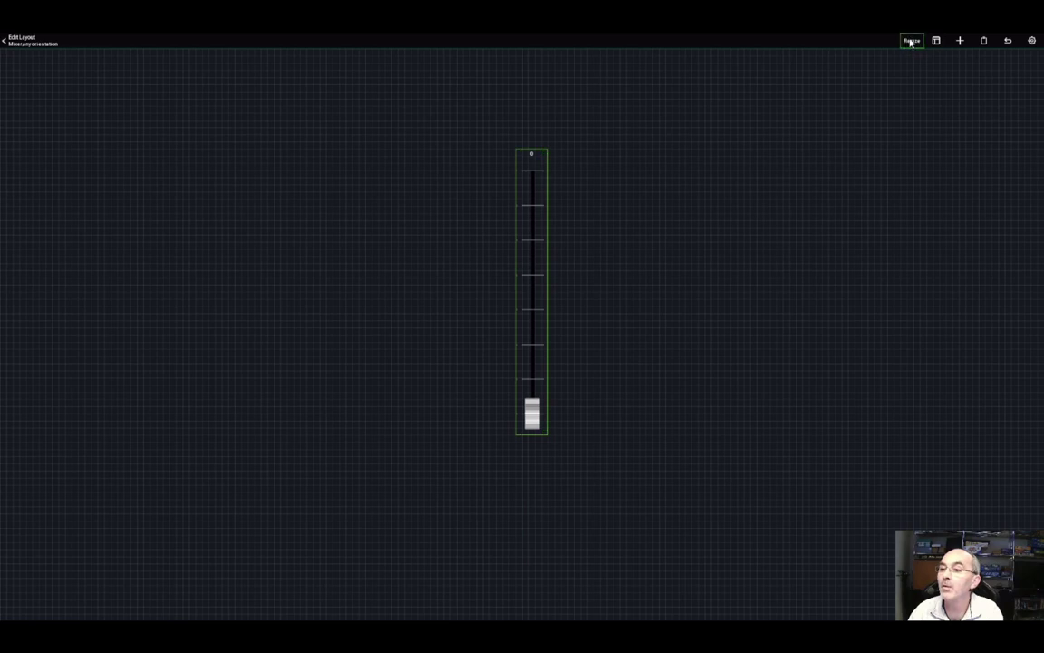
left_click(911, 42)
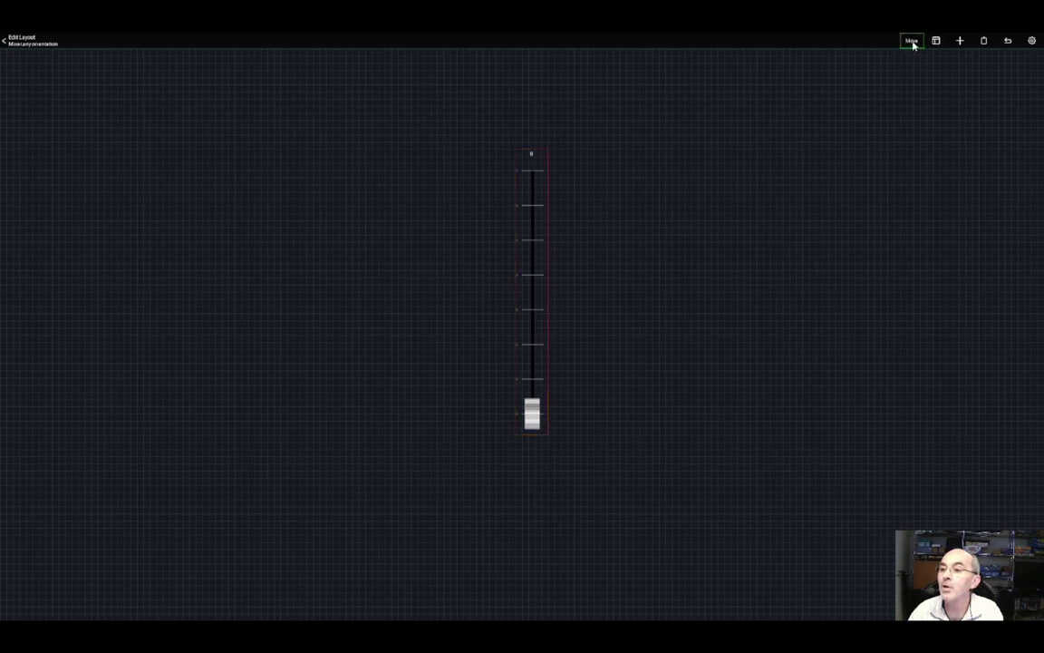
left_click(912, 42)
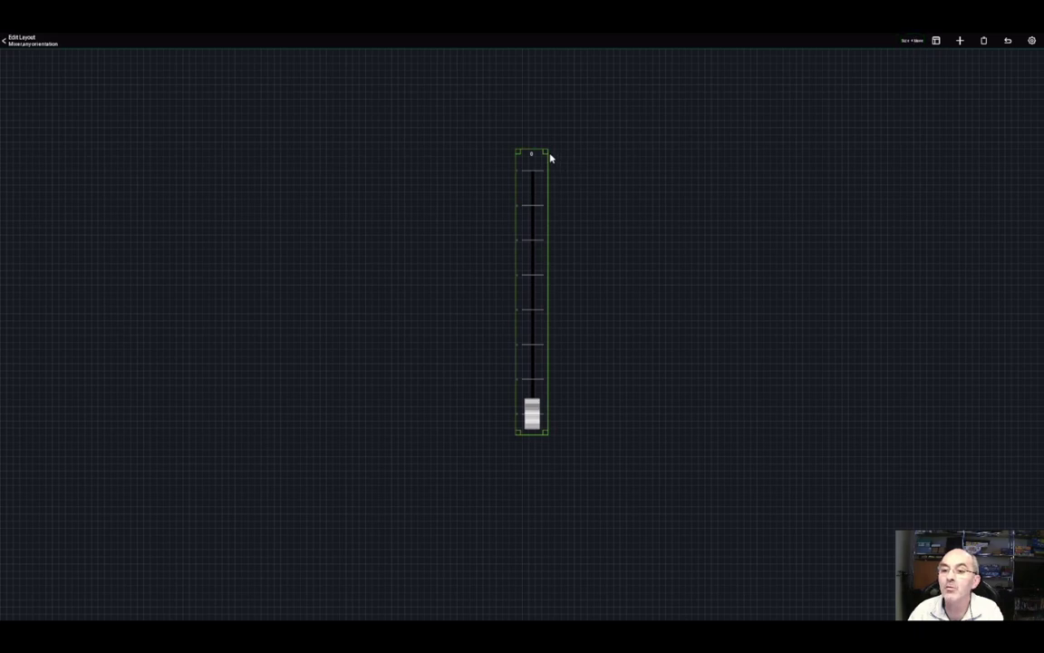
mouse_move(546, 155)
left_mouse_down()
mouse_move(693, 154)
mouse_move(562, 161)
mouse_move(650, 154)
mouse_move(543, 151)
mouse_move(607, 144)
mouse_move(561, 154)
left_mouse_up()
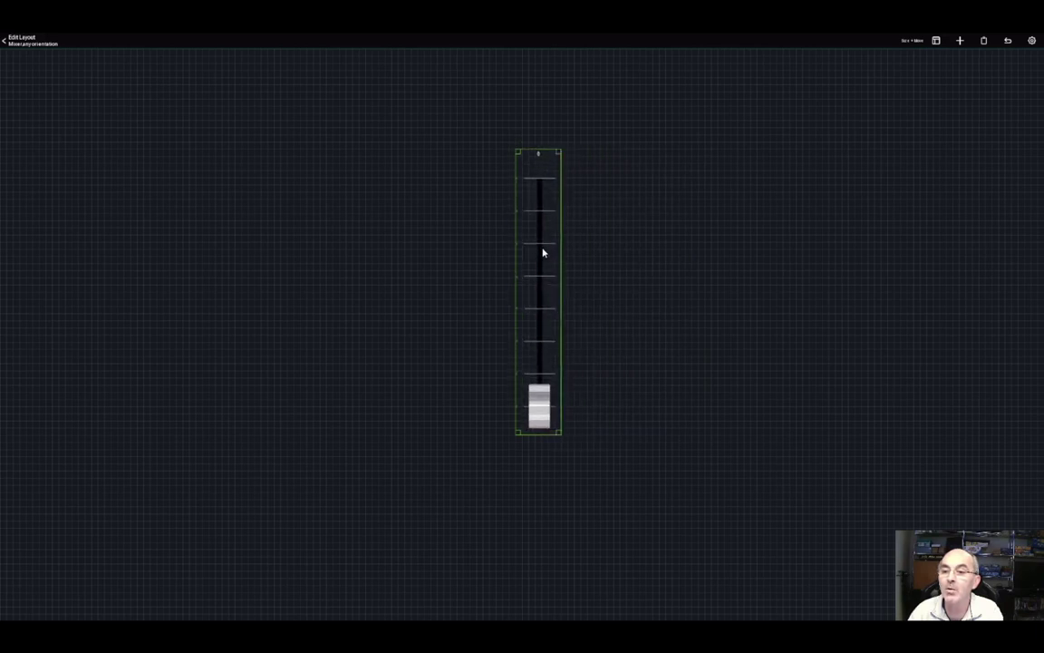
left_click_drag(543, 253, 515, 222)
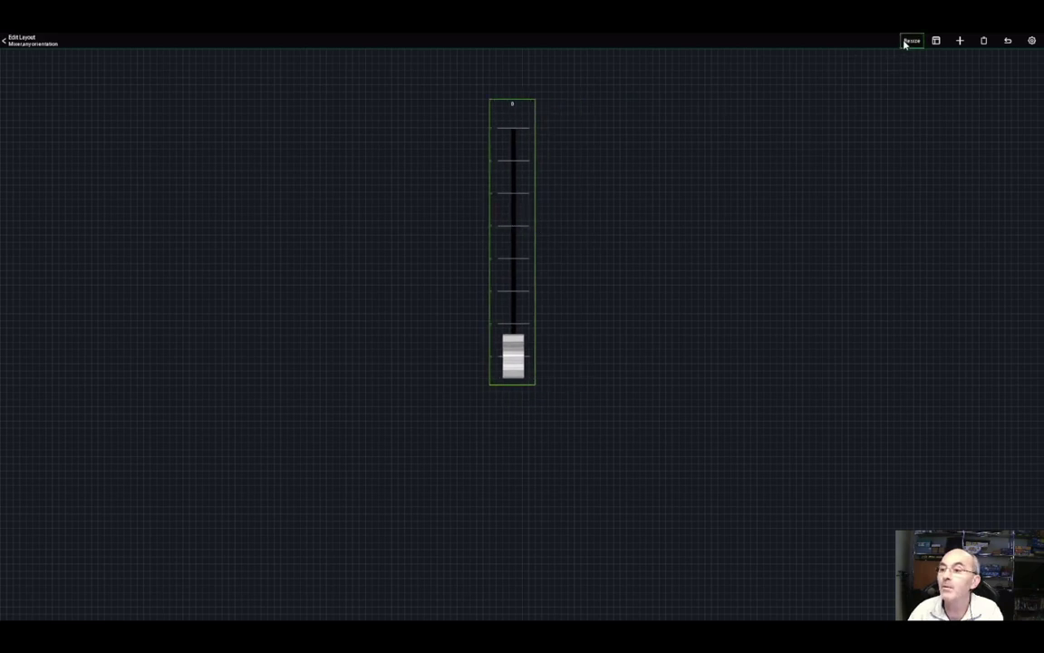
Step: In resize-only mode, enlarge the fader in width and height and shrink it again
left_click_drag(531, 237, 620, 247)
left_click_drag(556, 241, 551, 319)
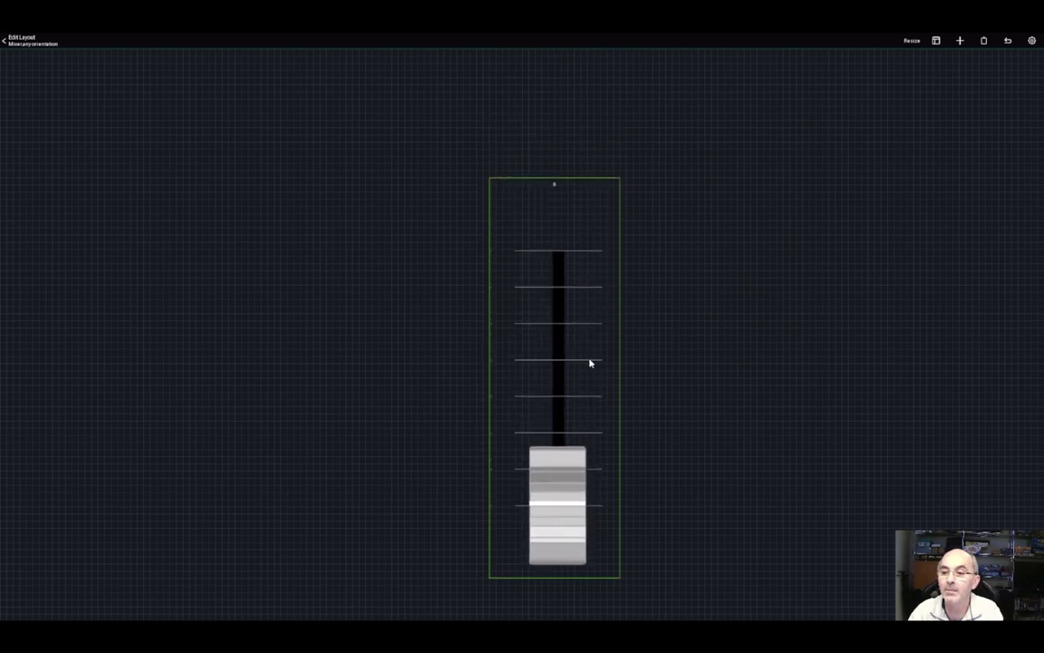
left_click_drag(590, 363, 546, 238)
Step: Reposition the fader in move-only mode and return to the combined size and move mode
left_click(911, 41)
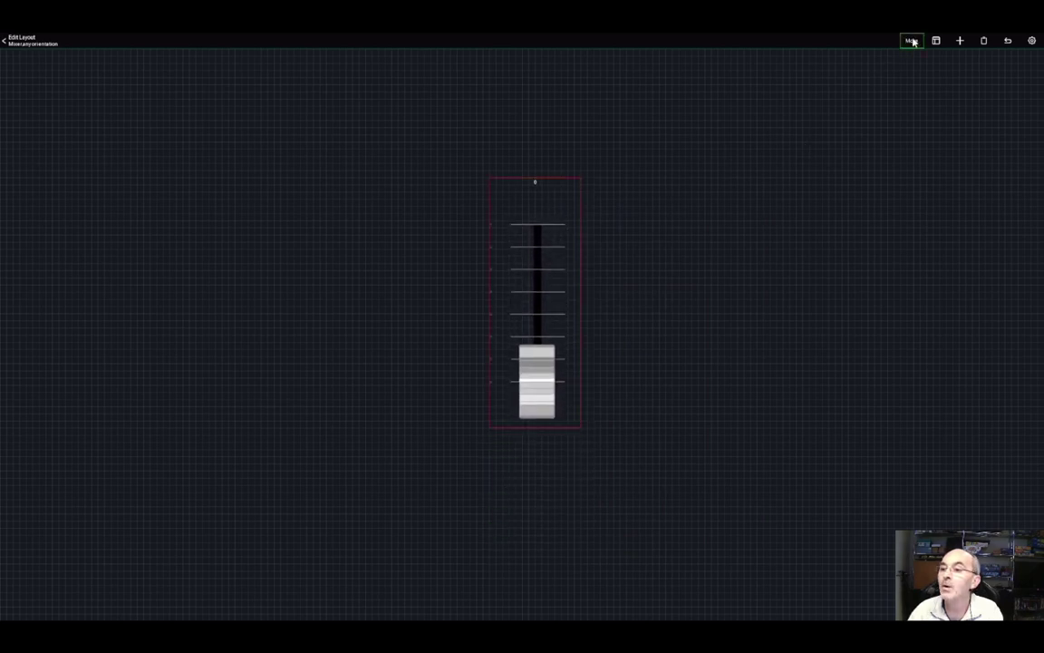
left_click_drag(534, 313, 536, 213)
left_click(911, 41)
left_click(504, 270)
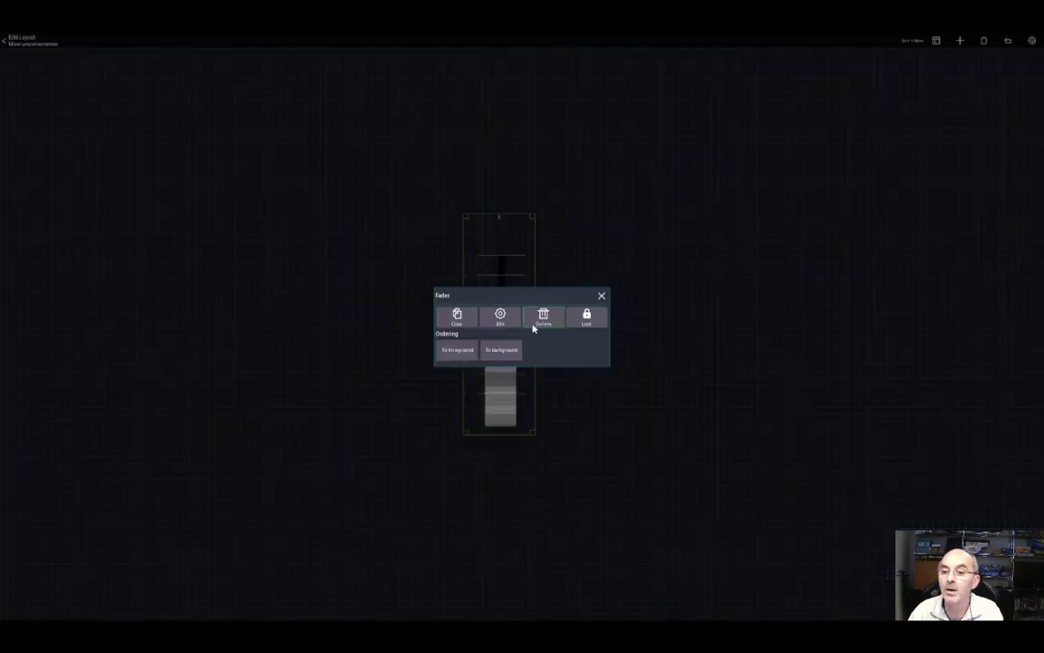
left_click(583, 236)
Step: Make the layout grid coarser in stages, resizing and moving the fader so that it snaps to the grid lines
left_click(935, 40)
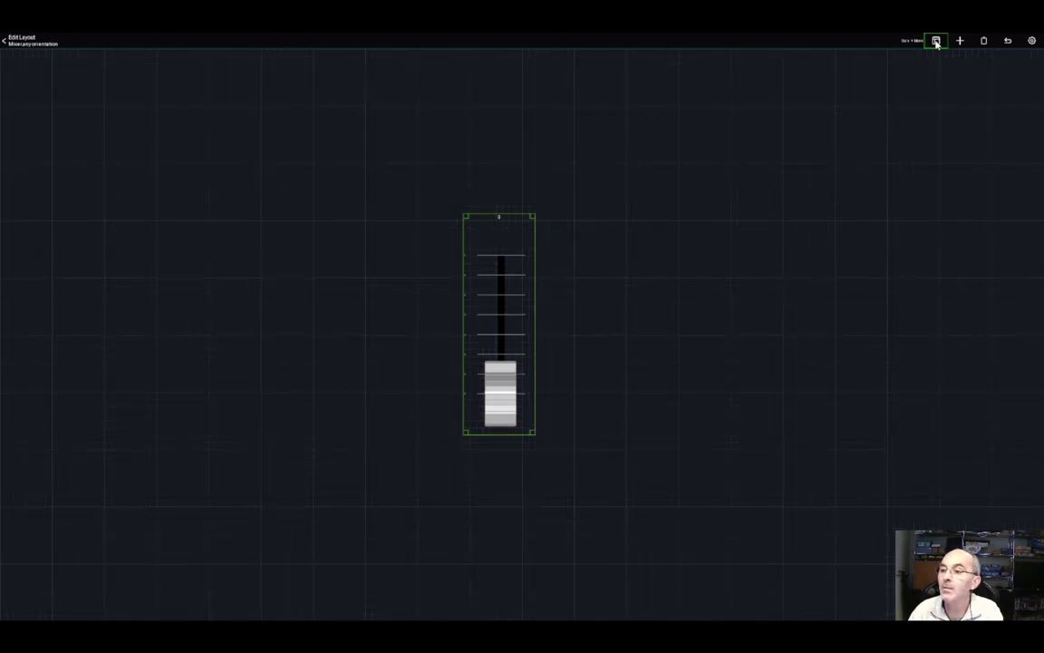
left_click(937, 42)
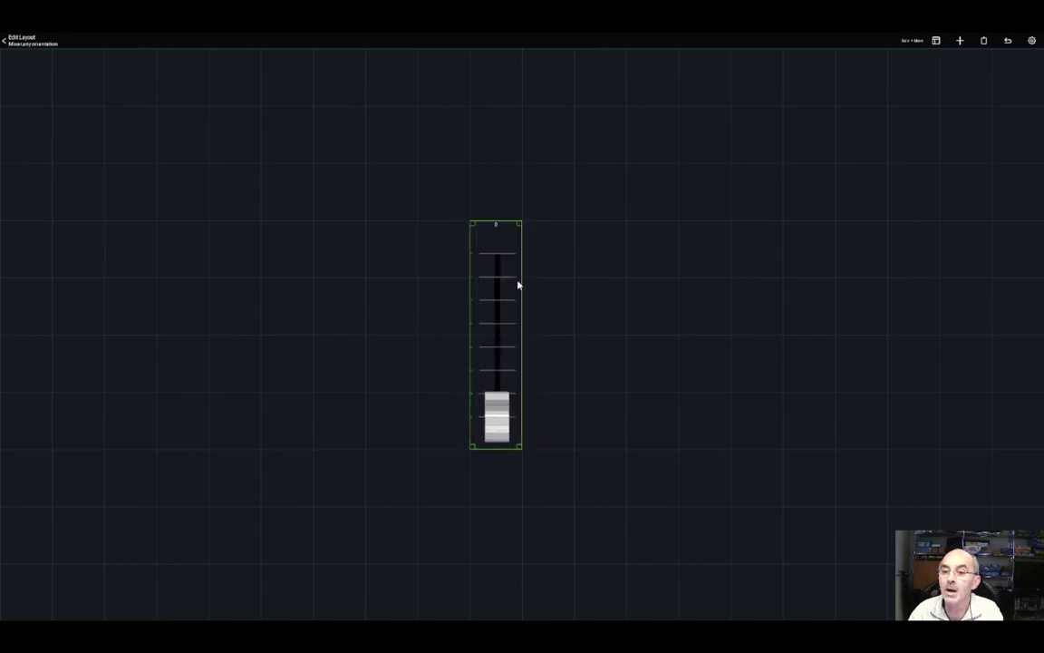
left_click_drag(523, 227, 534, 306)
left_click_drag(497, 296, 507, 236)
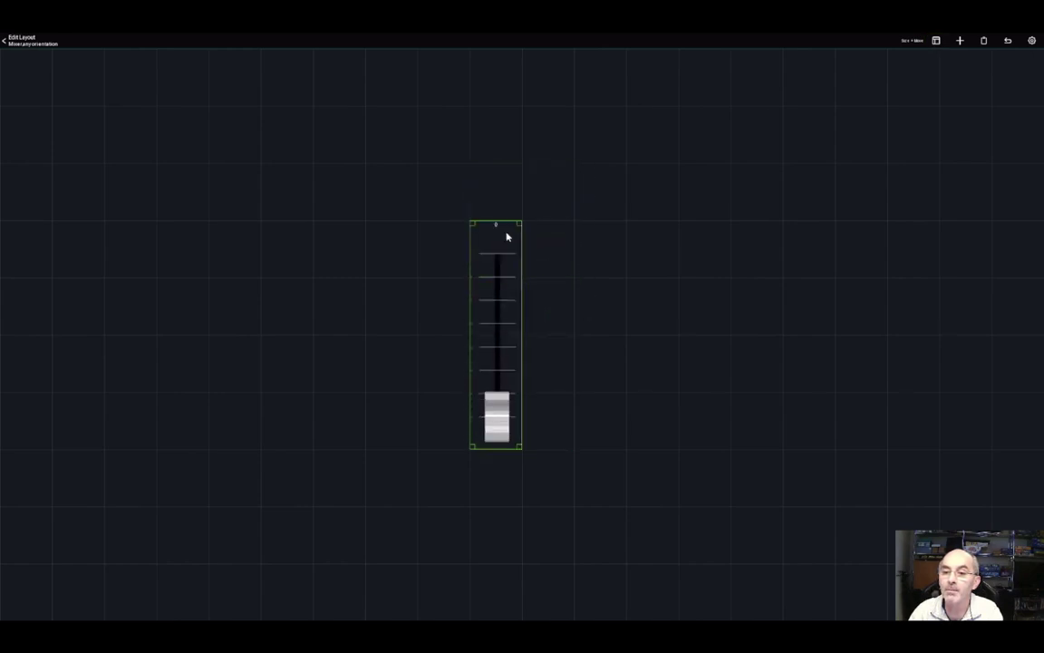
left_click(935, 41)
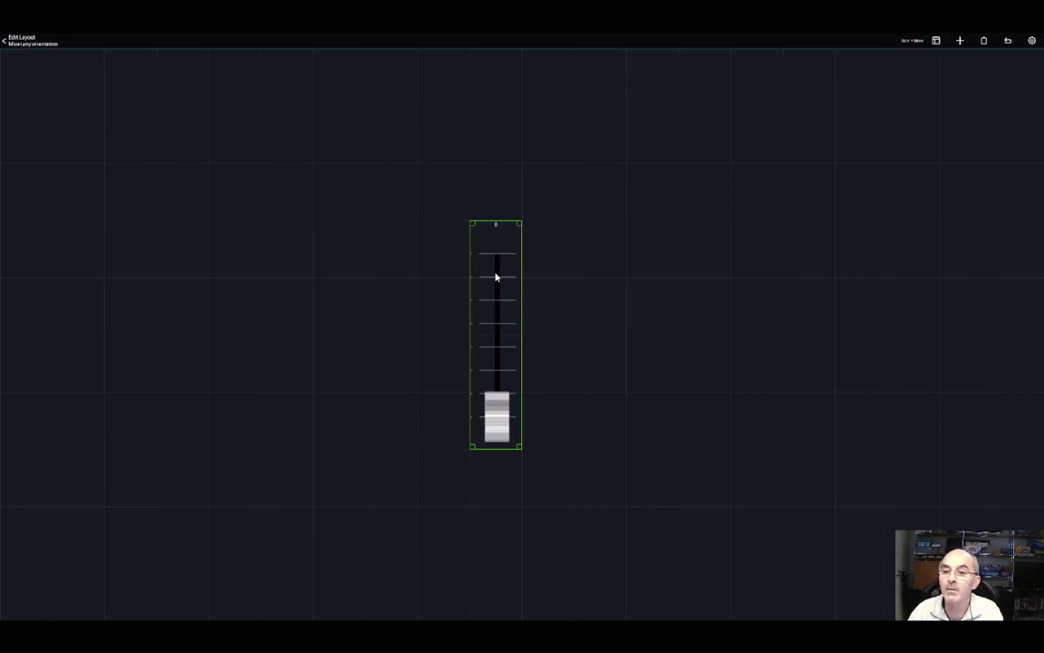
left_click_drag(496, 278, 583, 264)
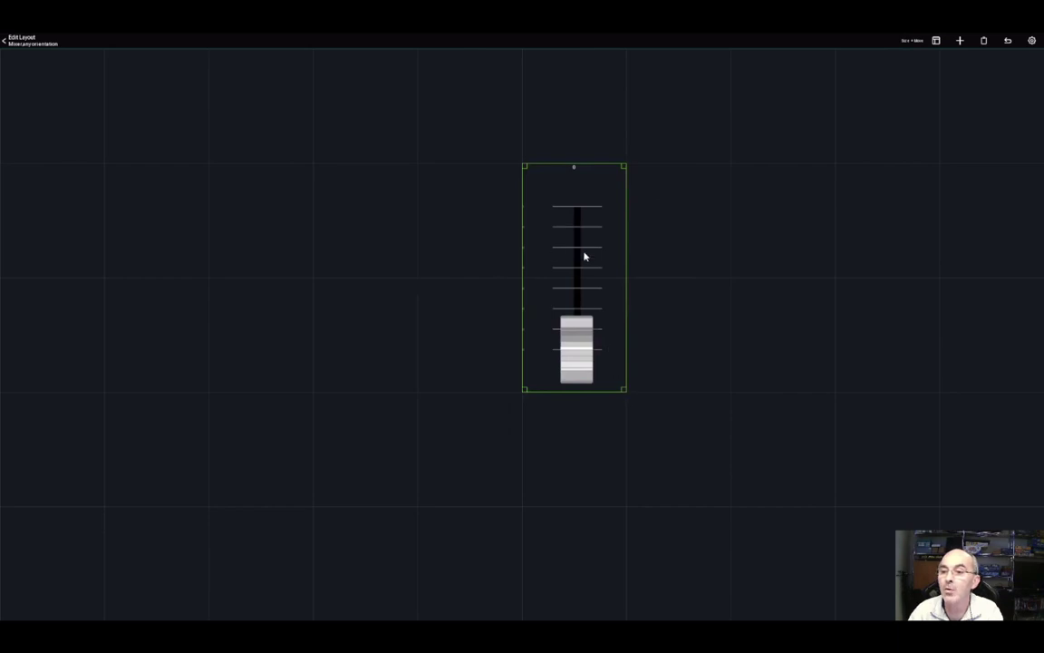
Step: Cycle through the layout grid spacings and settle on a medium-fine grid
left_click(936, 41)
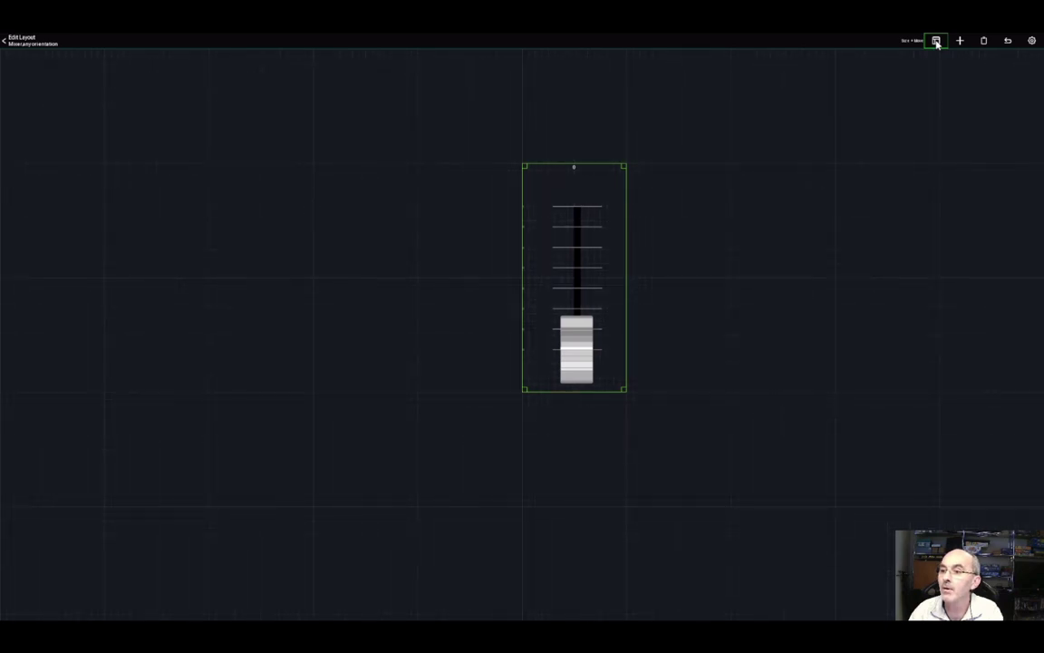
left_click(937, 42)
left_click(937, 41)
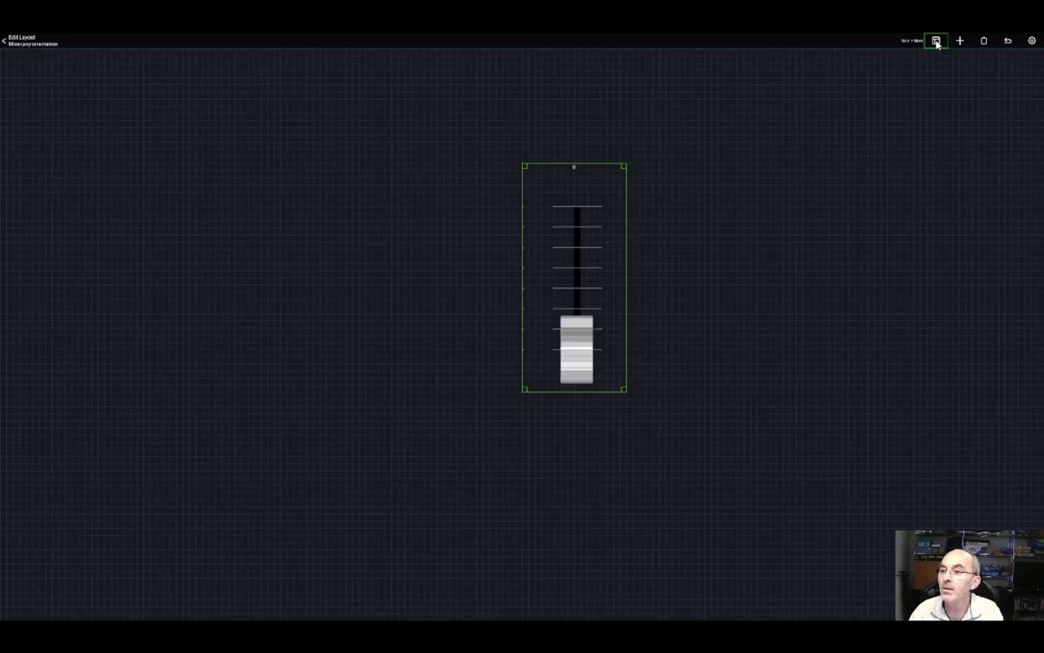
left_click(937, 42)
Step: Undo the recent moves and resizing of the fader and delete it from the layout
left_click_drag(615, 256, 690, 234)
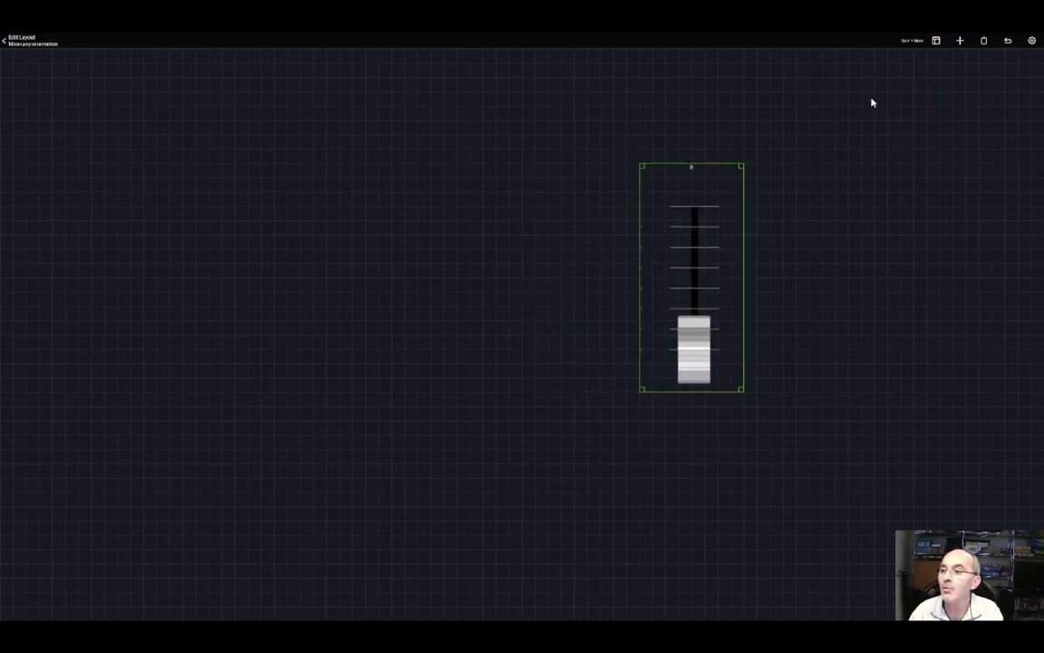
left_click(1008, 42)
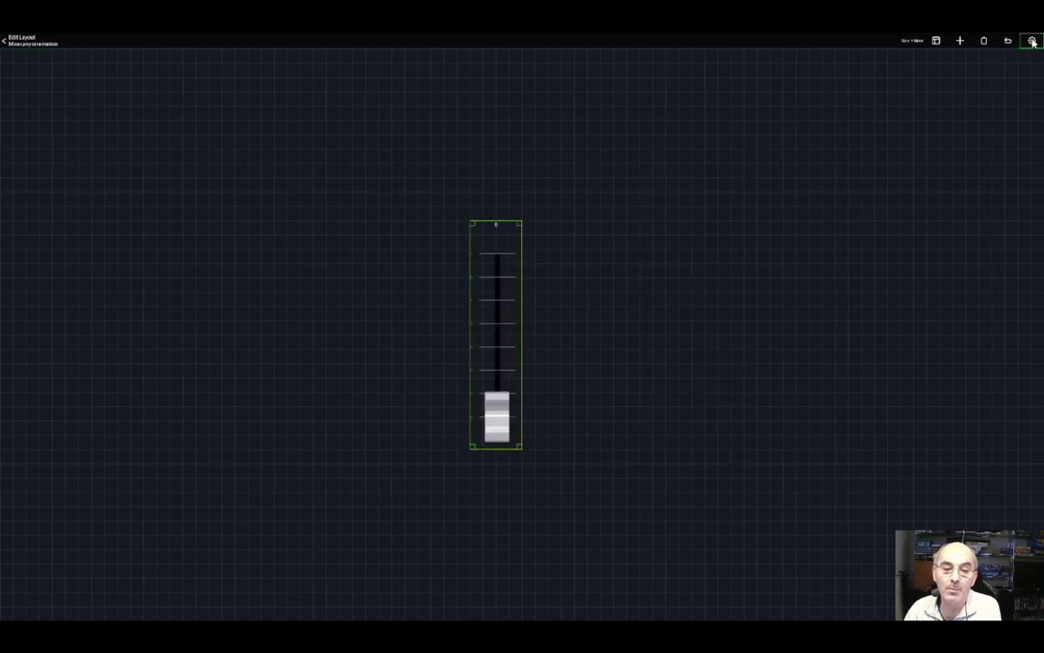
left_click_drag(492, 290, 645, 228)
left_click(646, 228)
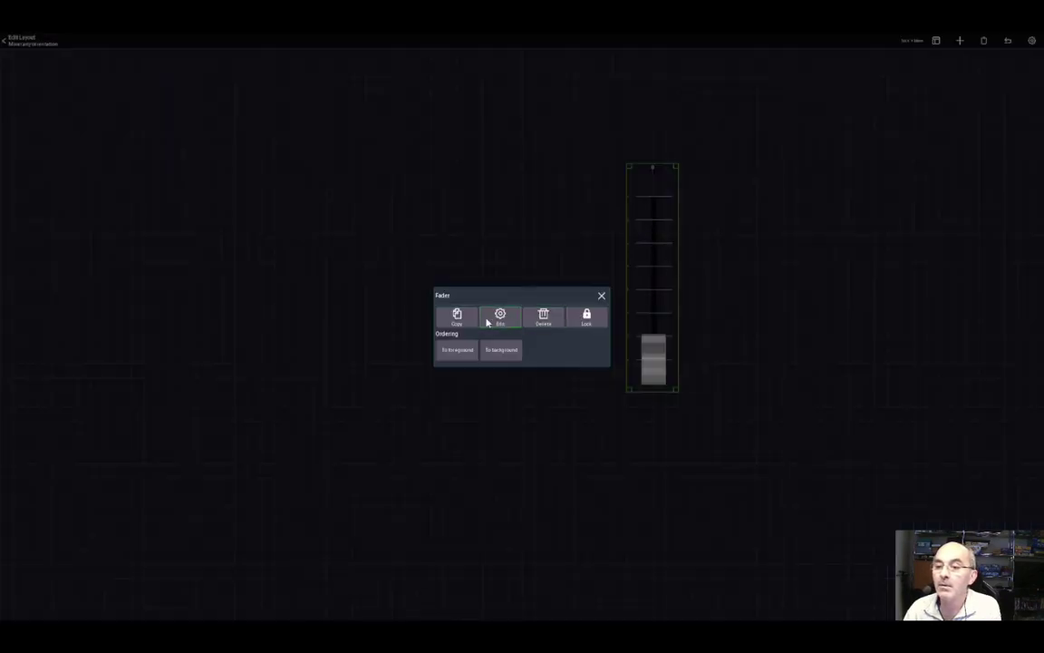
left_click(544, 317)
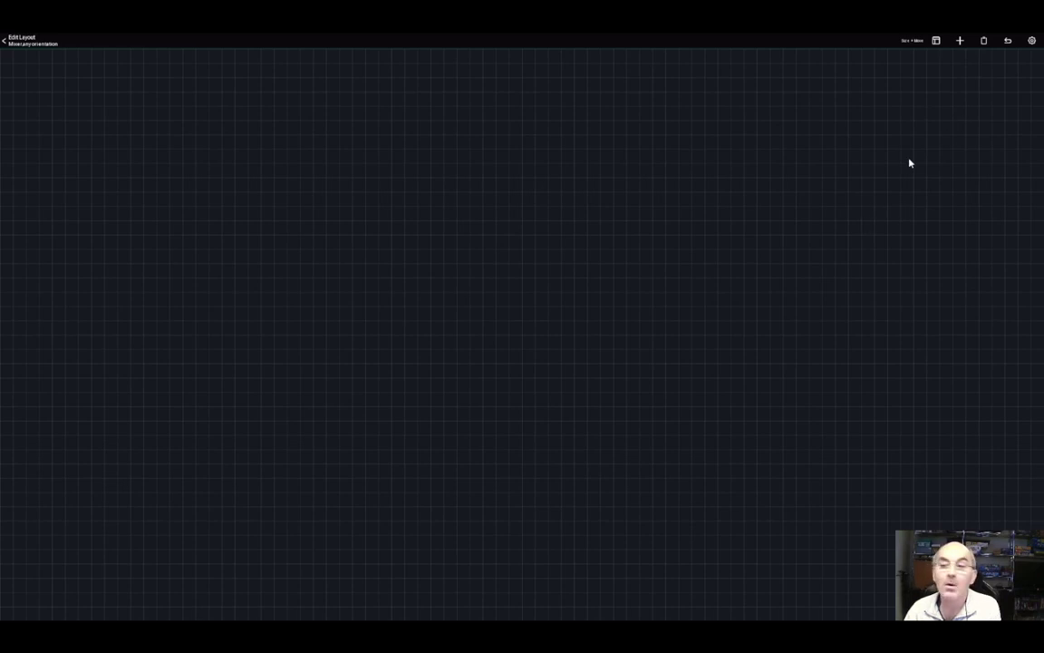
Step: Review the Channel and General item types and add a Mixer block to the layout
left_click(960, 41)
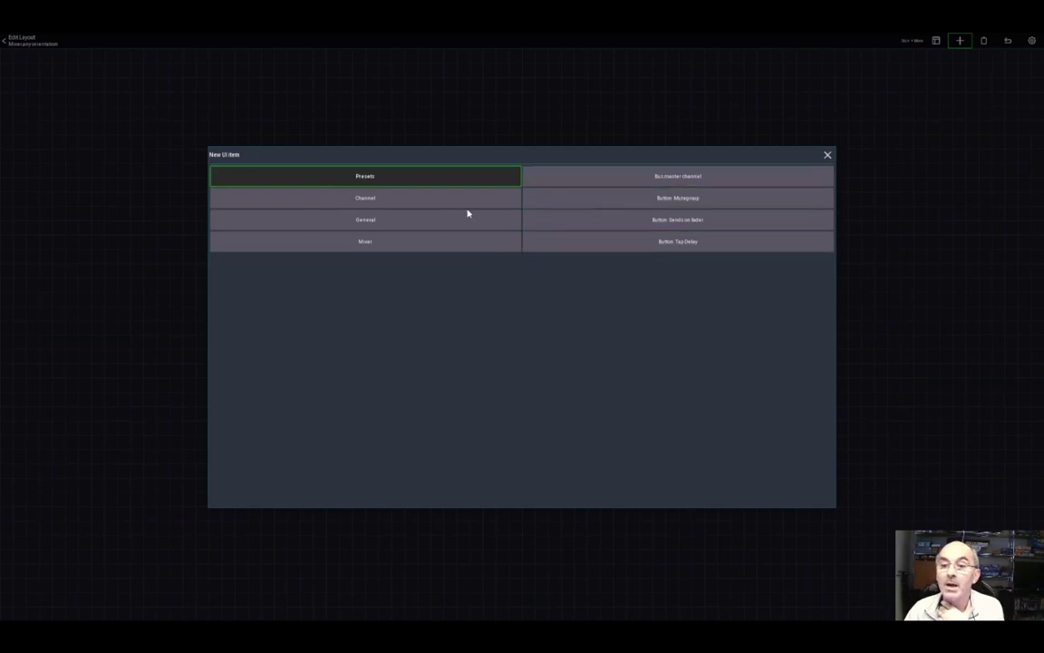
left_click(367, 199)
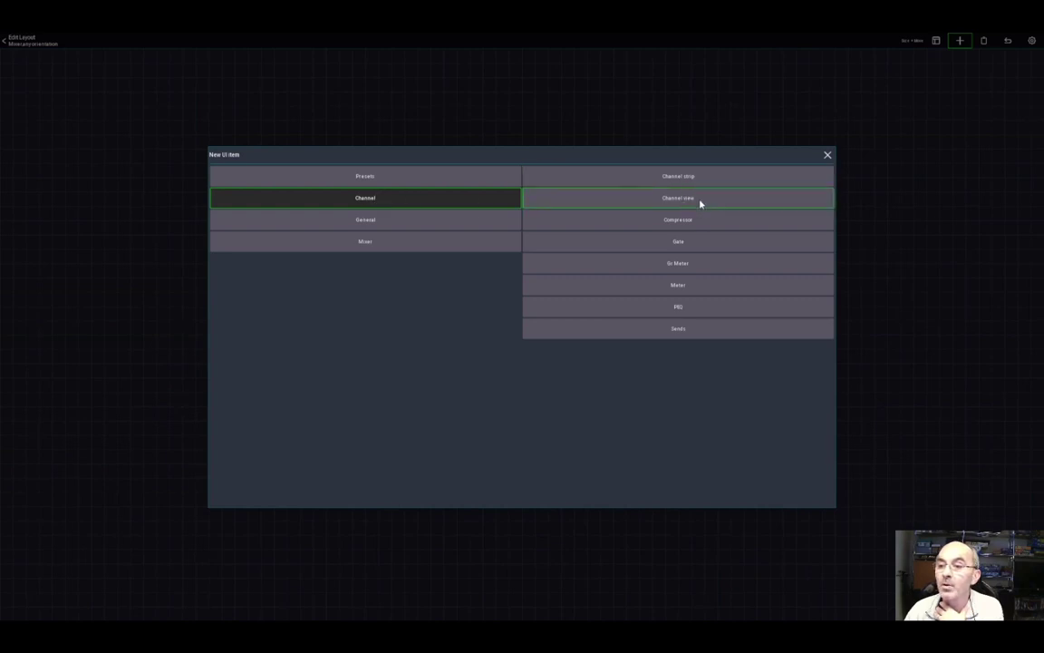
left_click(379, 227)
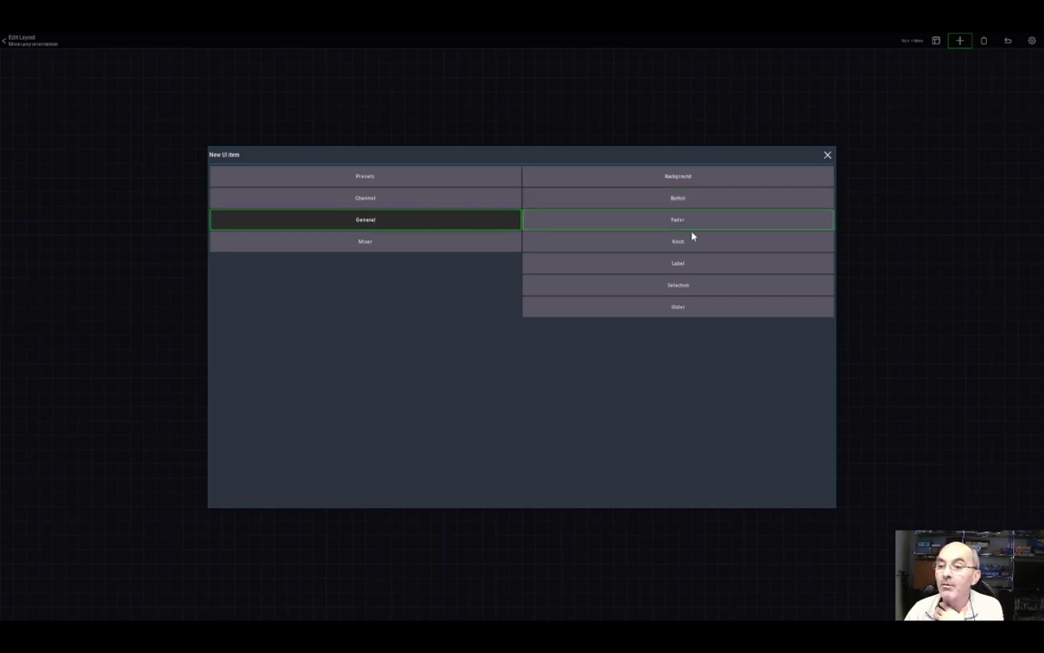
left_click(380, 243)
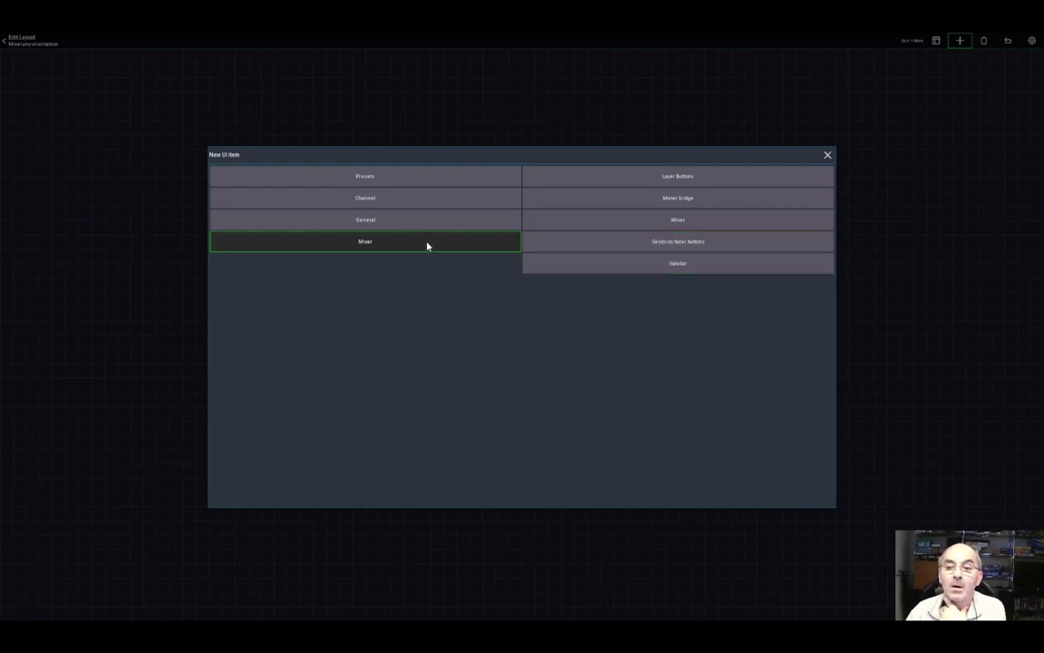
left_click(679, 221)
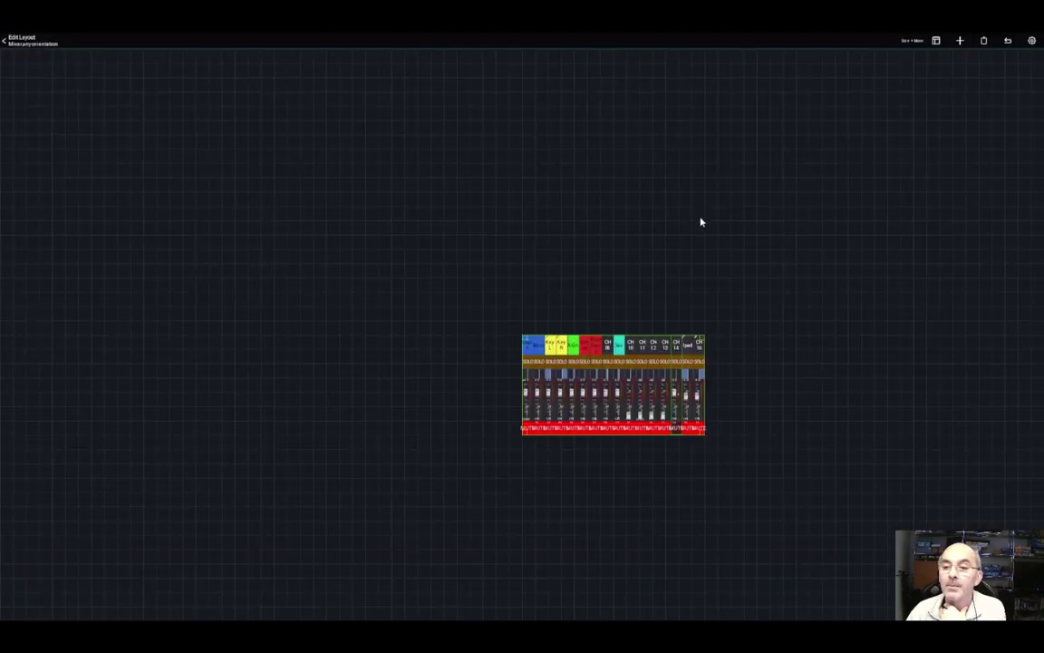
Step: Move the mixer block to the lower-left corner of the layout and enlarge it to span most of the width
left_click_drag(595, 371, 272, 372)
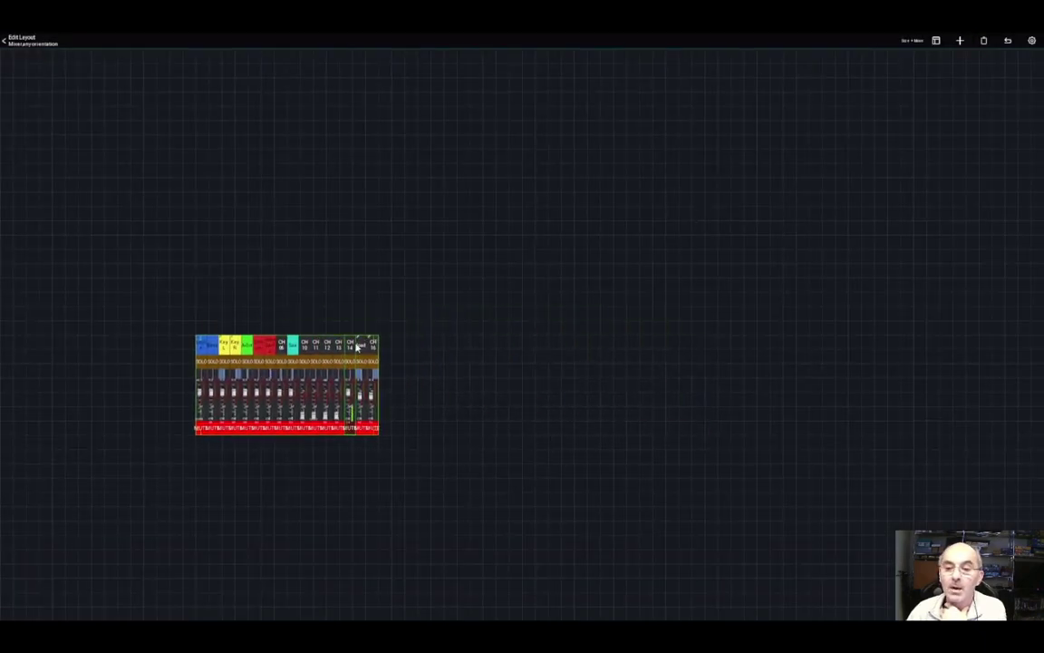
left_click_drag(378, 335, 687, 163)
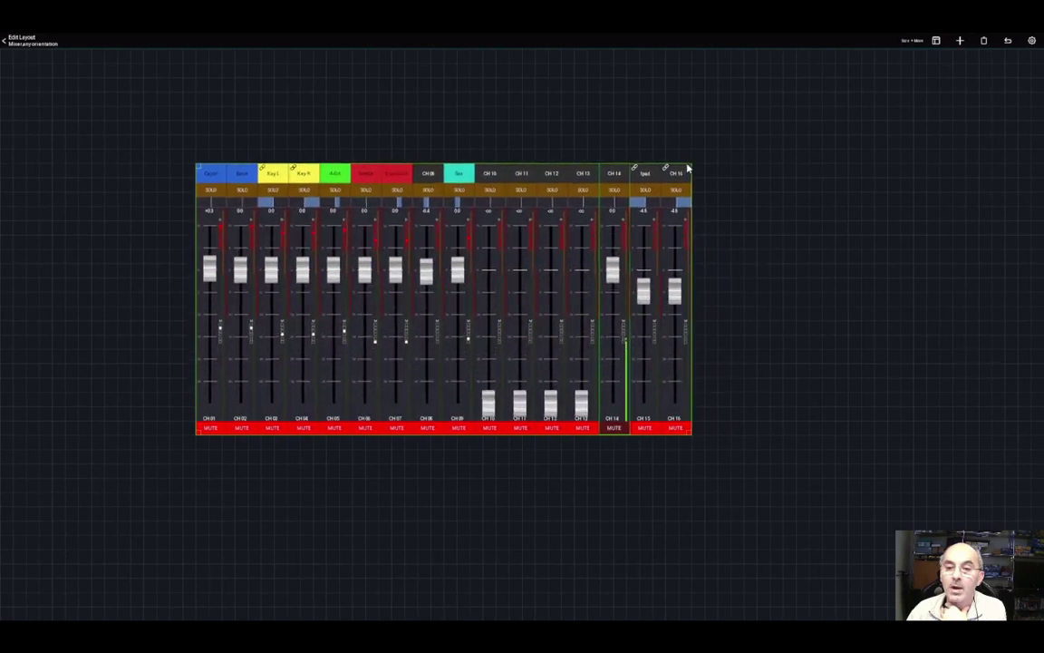
left_click_drag(415, 325, 218, 481)
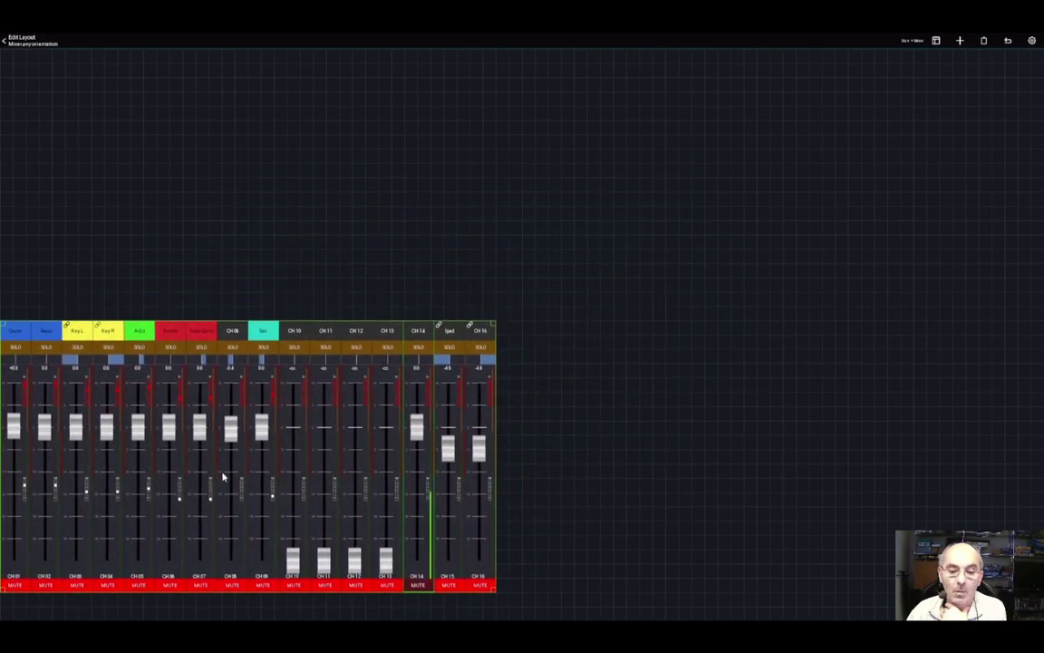
left_click_drag(495, 321, 914, 210)
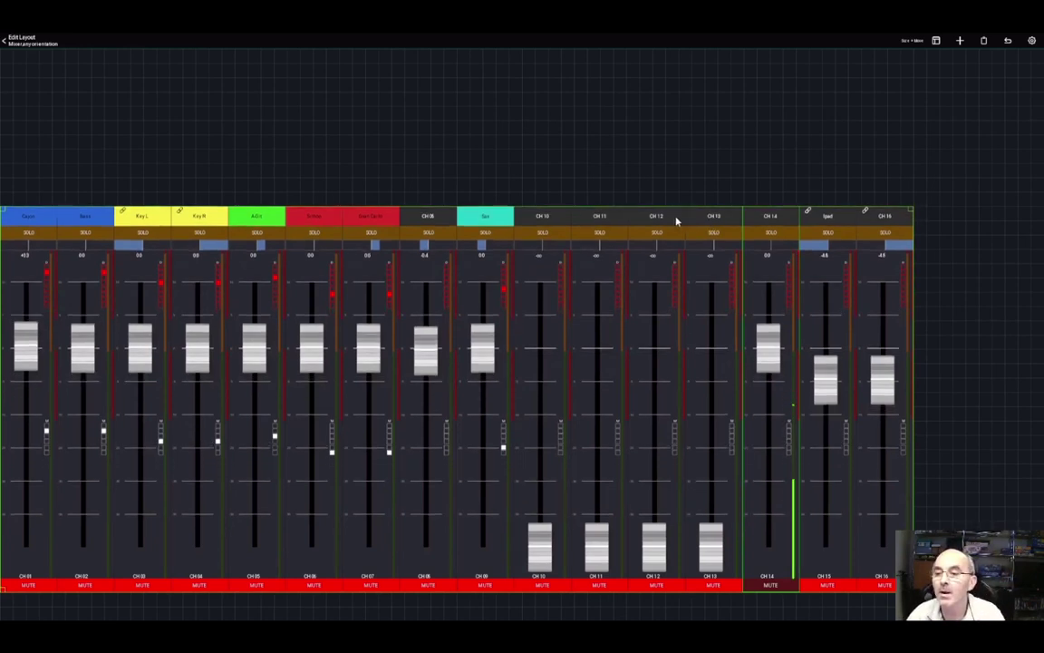
Step: Review the mixer block's visible channels, layer offset and channel strip settings without changing them
left_click(461, 252)
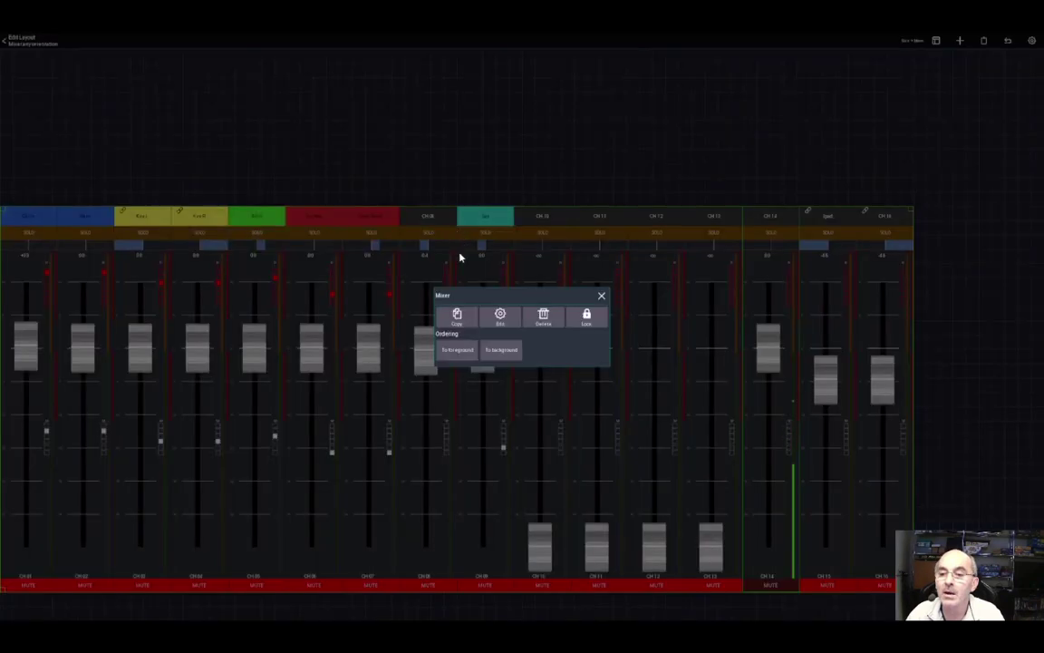
left_click(501, 317)
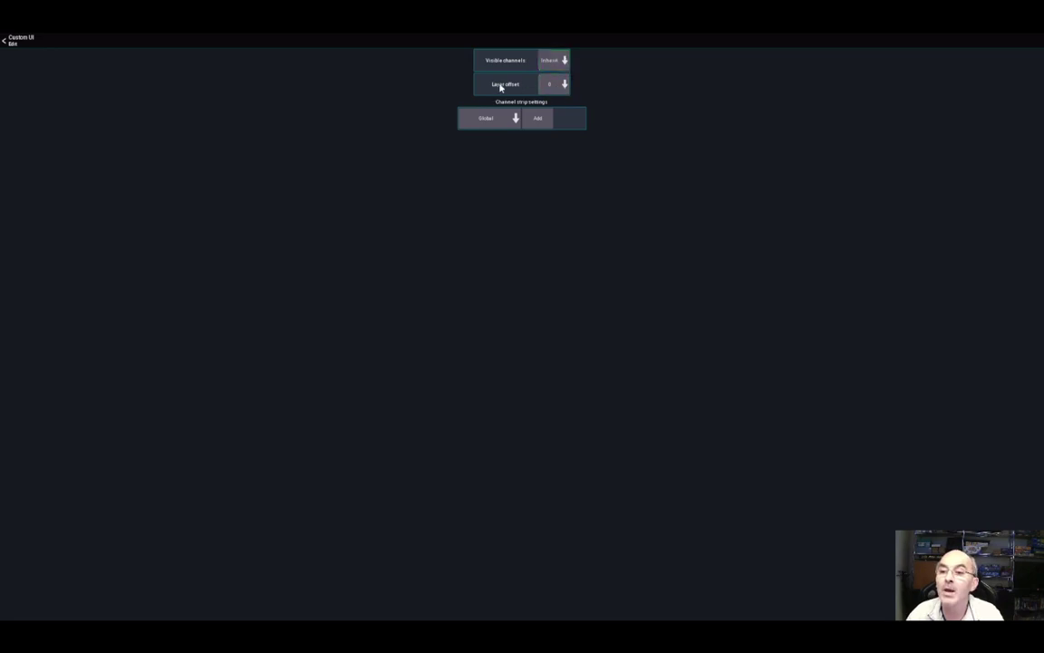
left_click(559, 86)
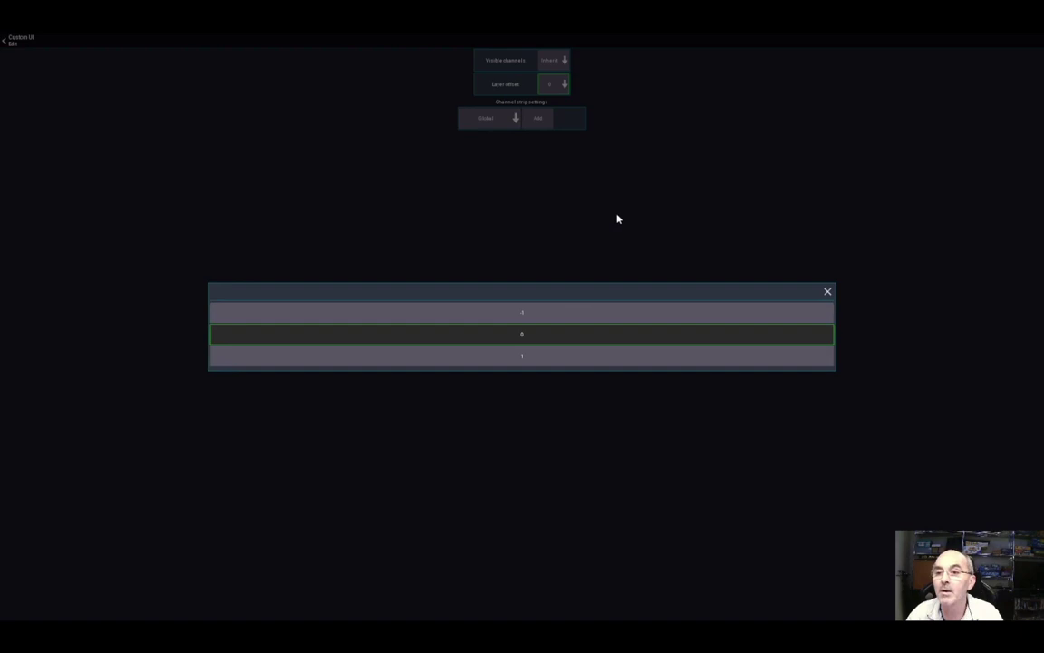
left_click(630, 190)
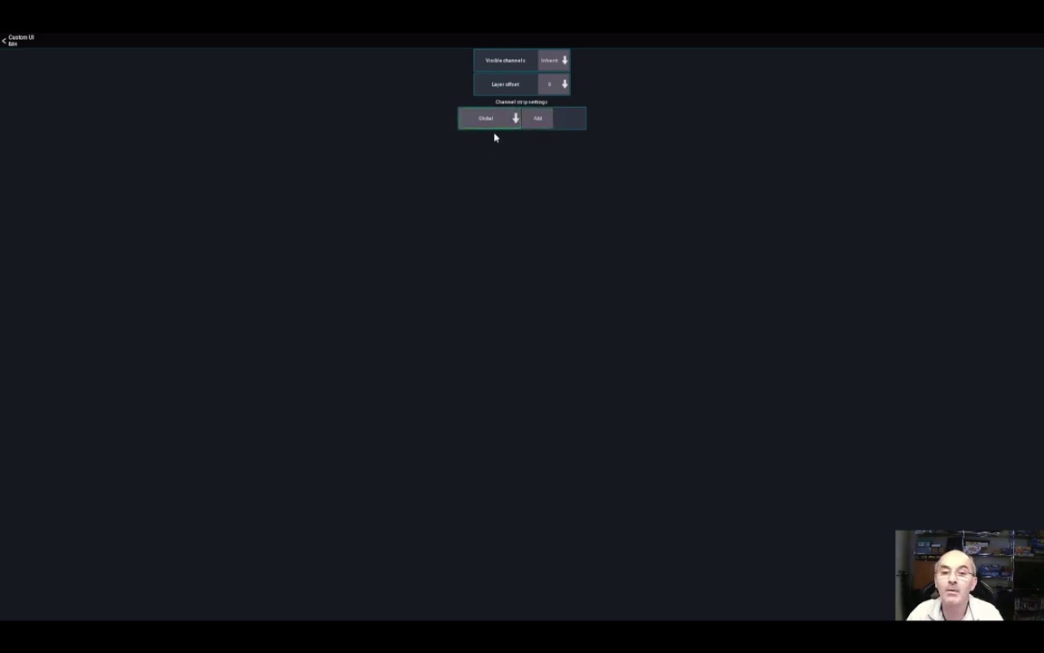
left_click(18, 41)
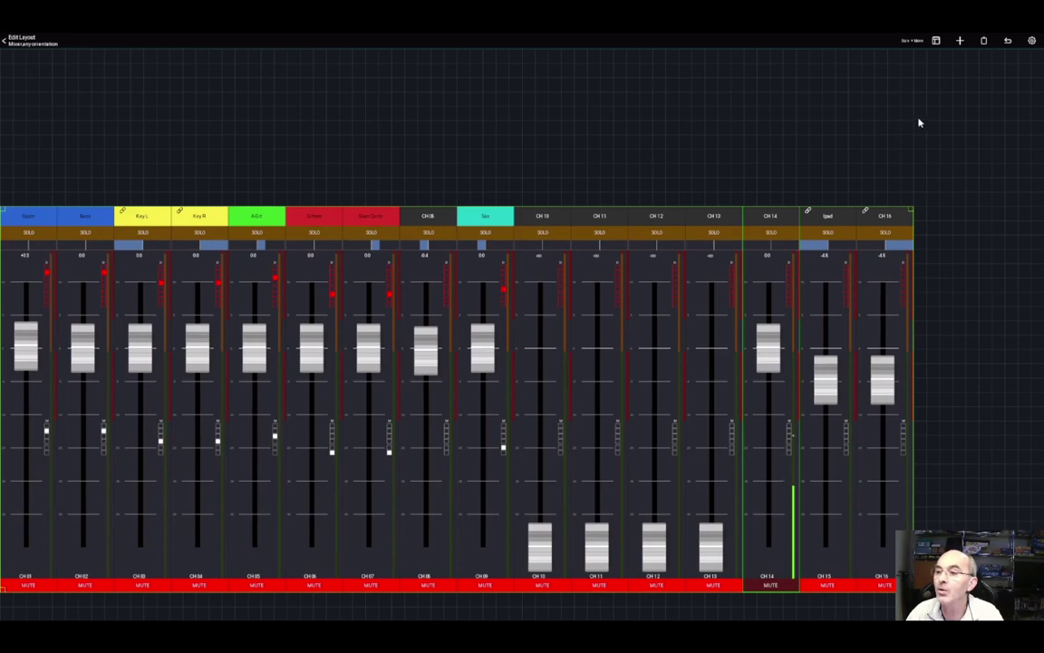
Step: Add a Channel view item in the layout's upper-left corner and enlarge it to match the mixer block's width
left_click(960, 41)
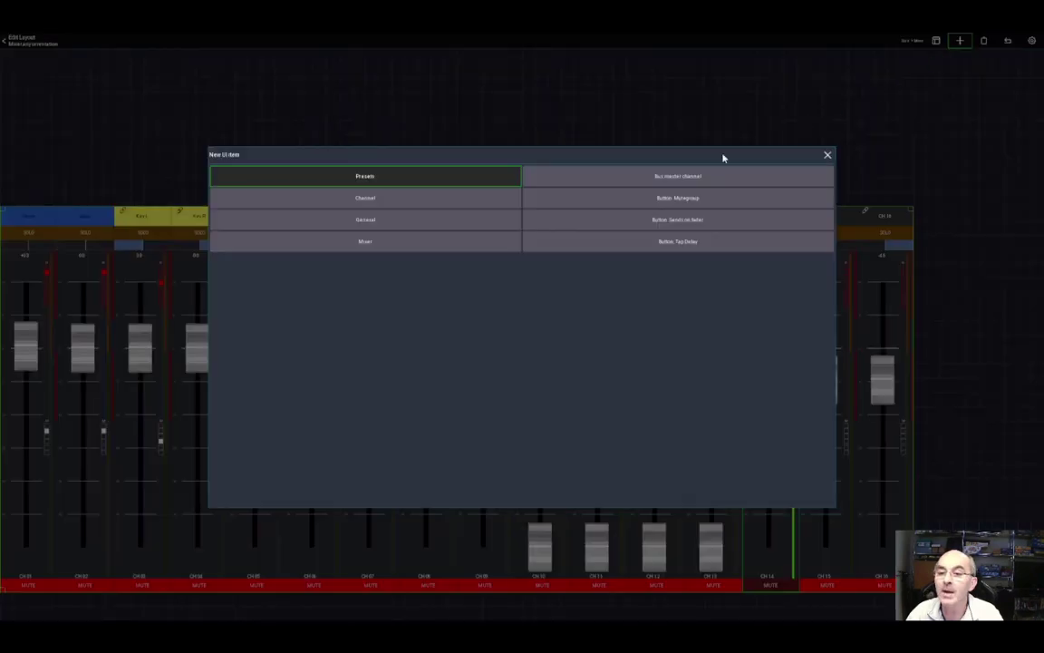
left_click(370, 241)
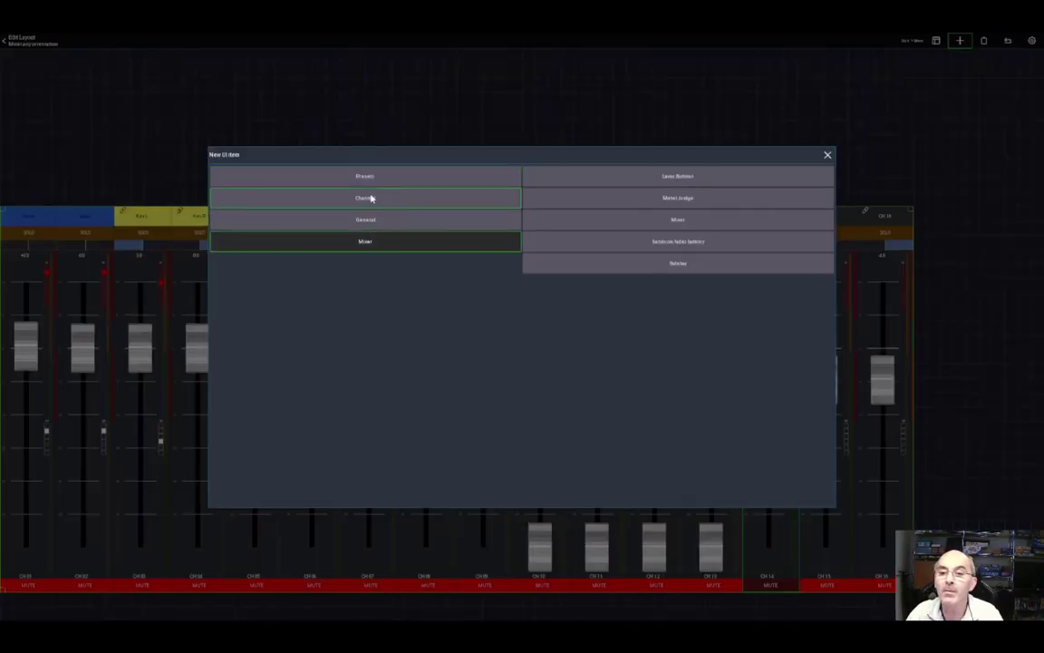
left_click(368, 197)
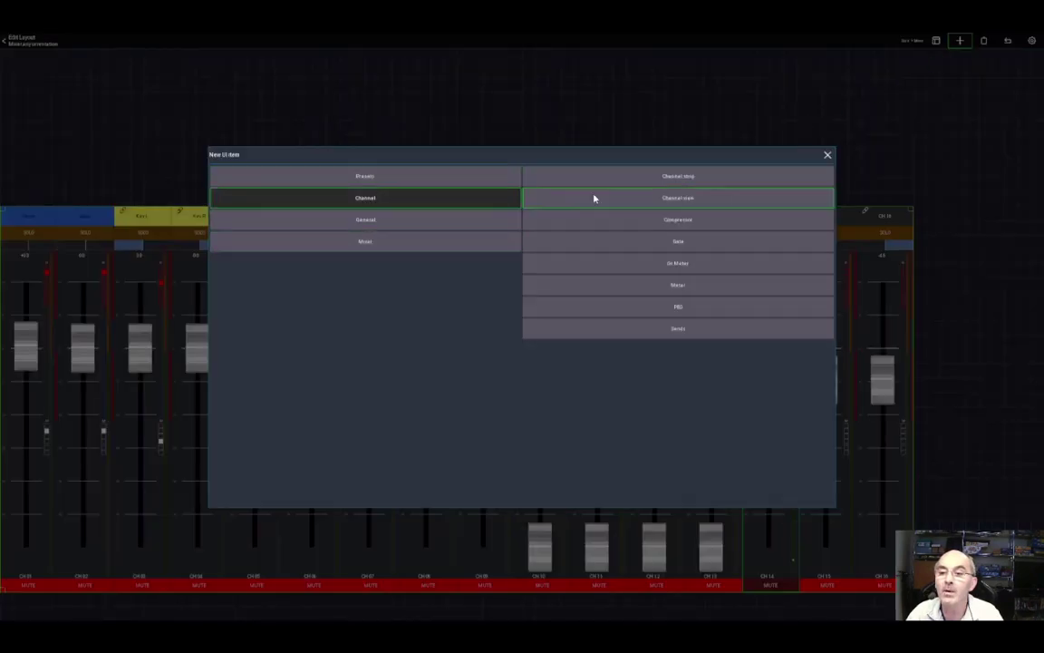
left_click(675, 200)
left_click_drag(576, 377, 54, 93)
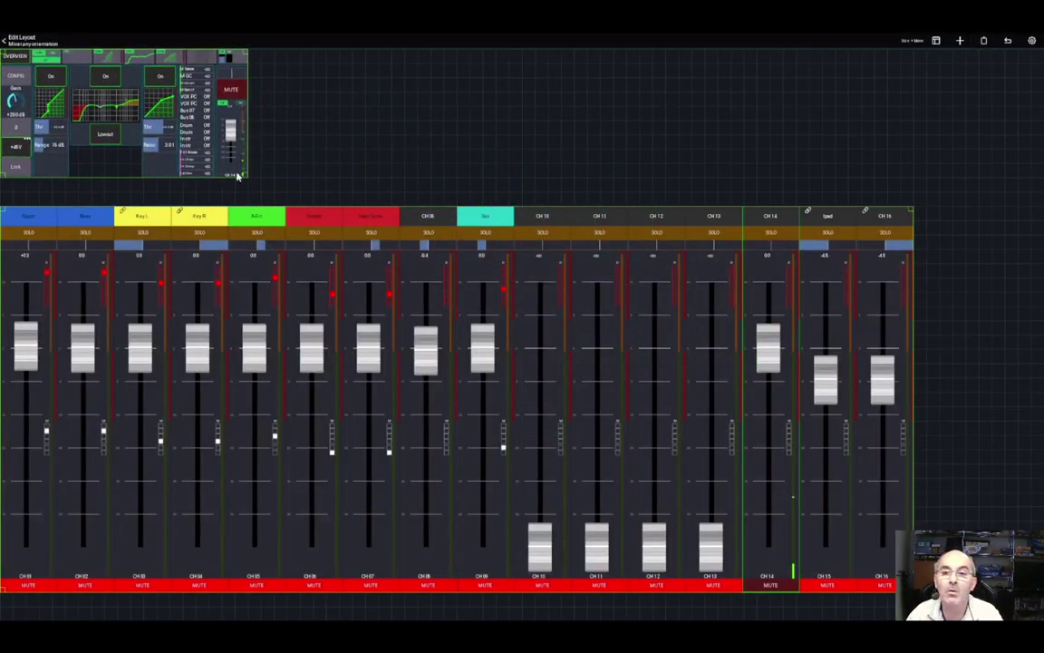
left_click_drag(237, 176, 912, 189)
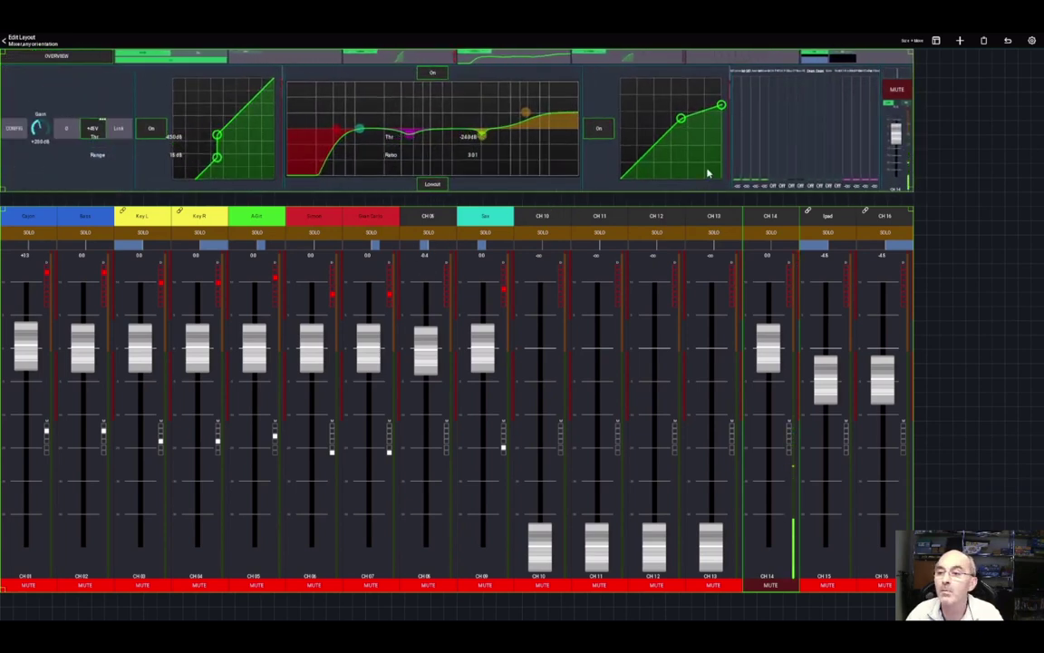
Step: Review the channel view's label, margin and visibility settings
left_click(546, 247)
left_click(500, 316)
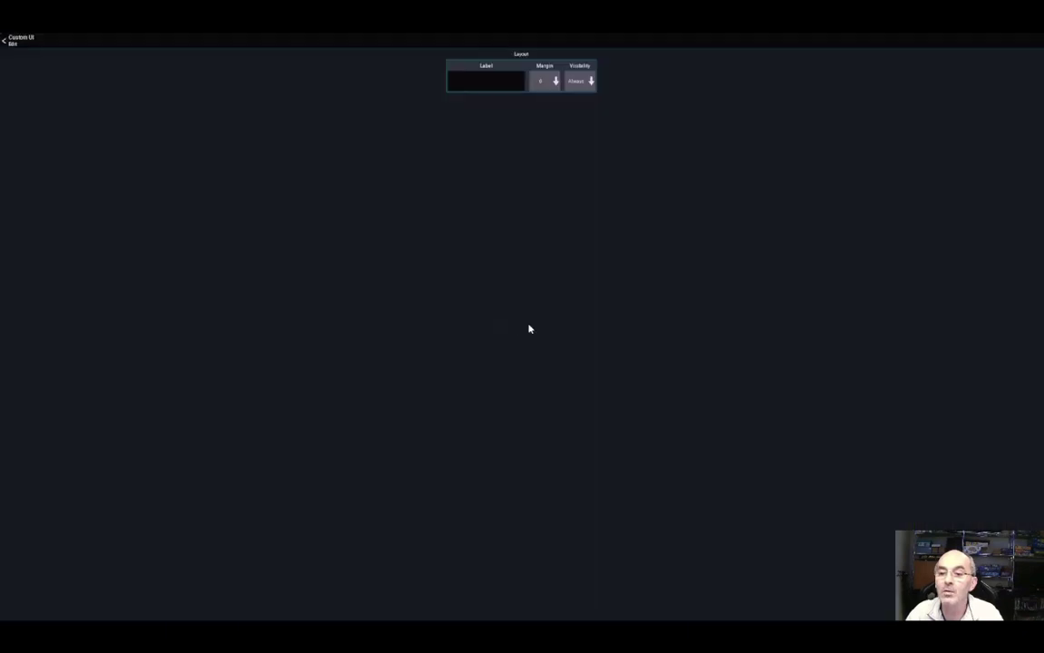
left_click(20, 41)
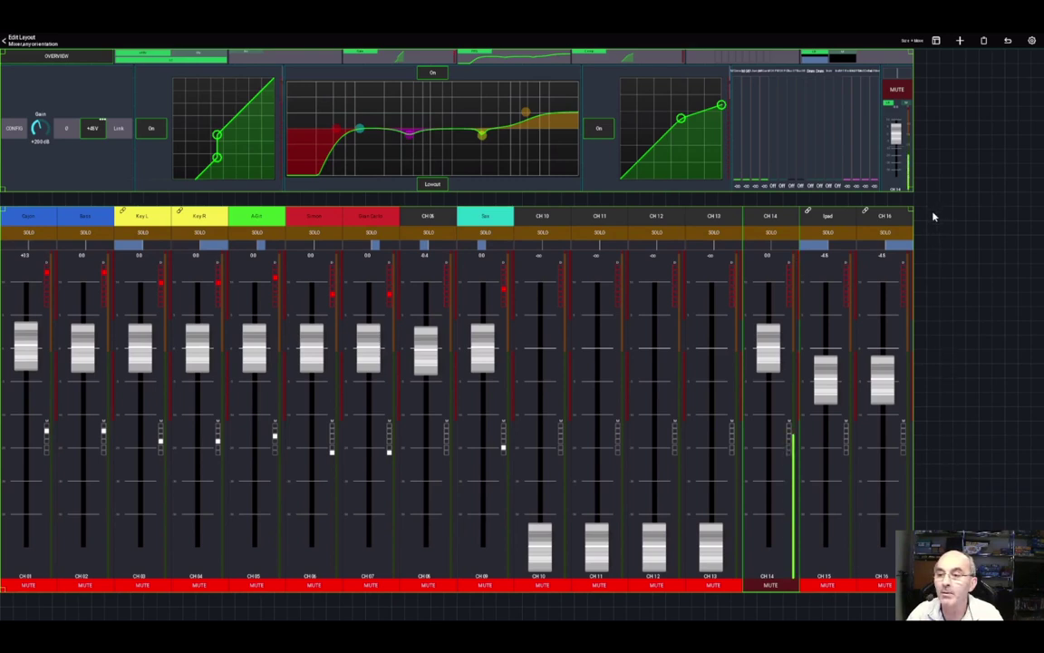
Step: Add a Bus master channel strip beside the mixer block and stretch it to about the block's height
left_click(960, 41)
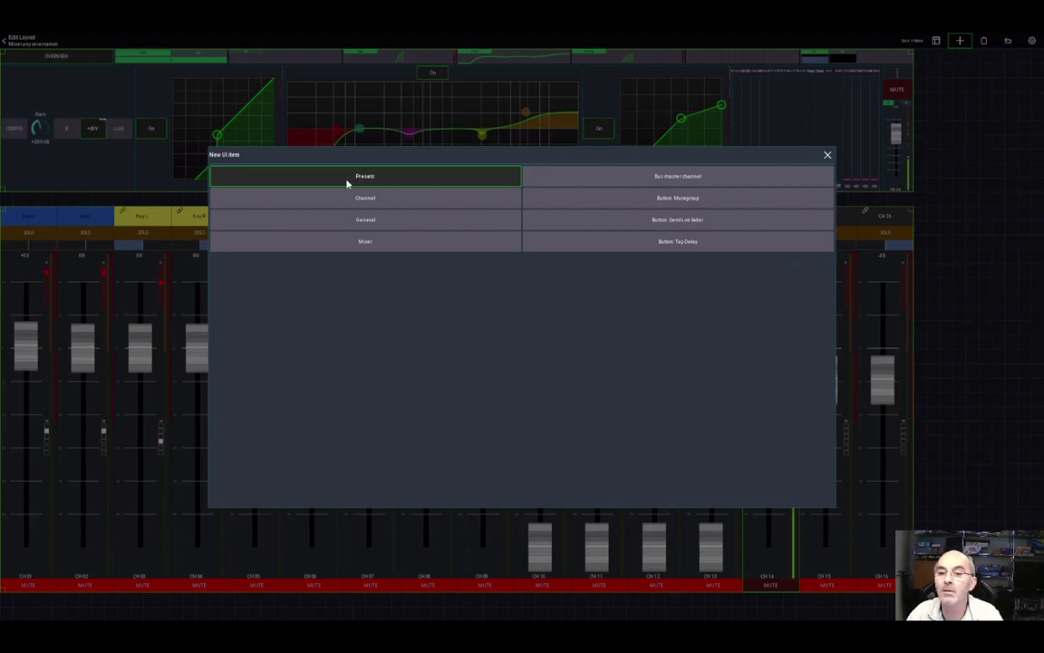
left_click(676, 178)
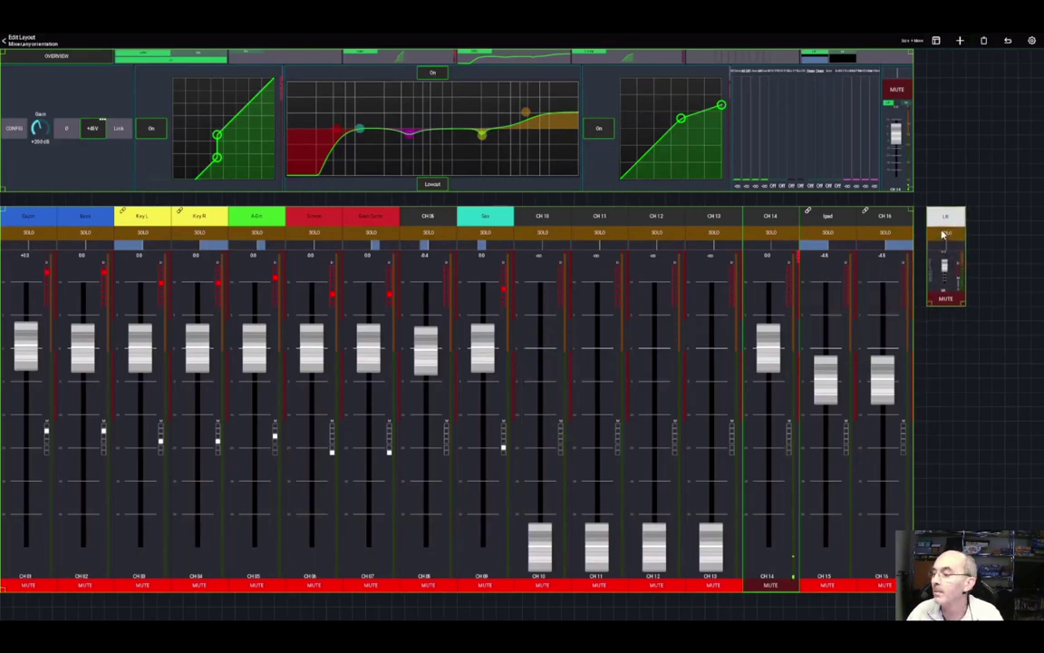
left_click_drag(943, 234, 965, 527)
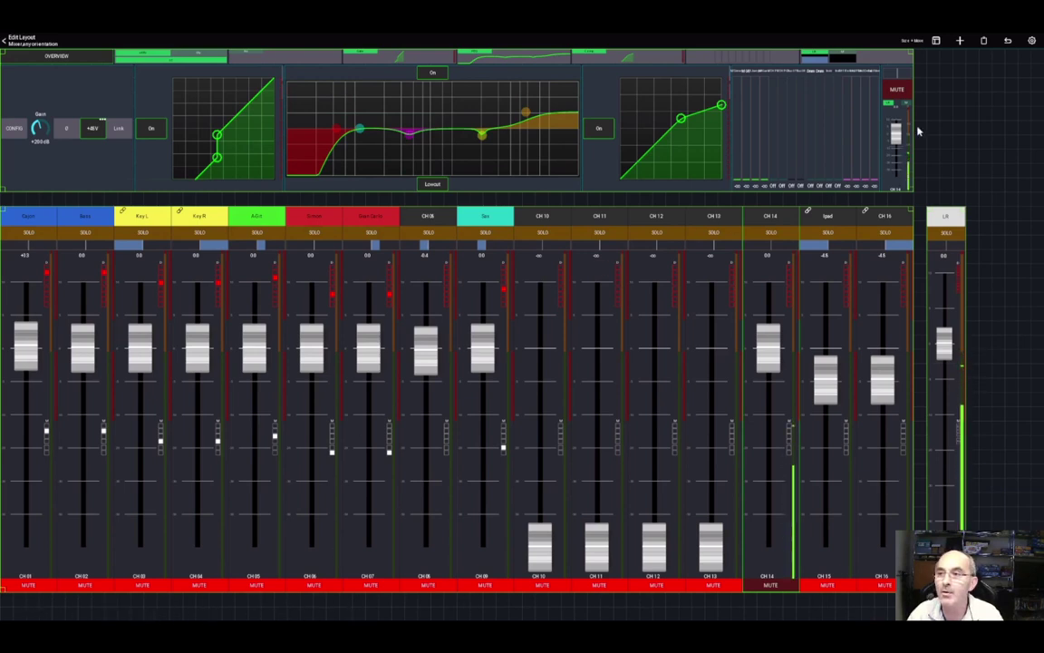
Step: Add the mixer's Layer Buttons and arrange them as a horizontal row beneath the mixer block
left_click(960, 40)
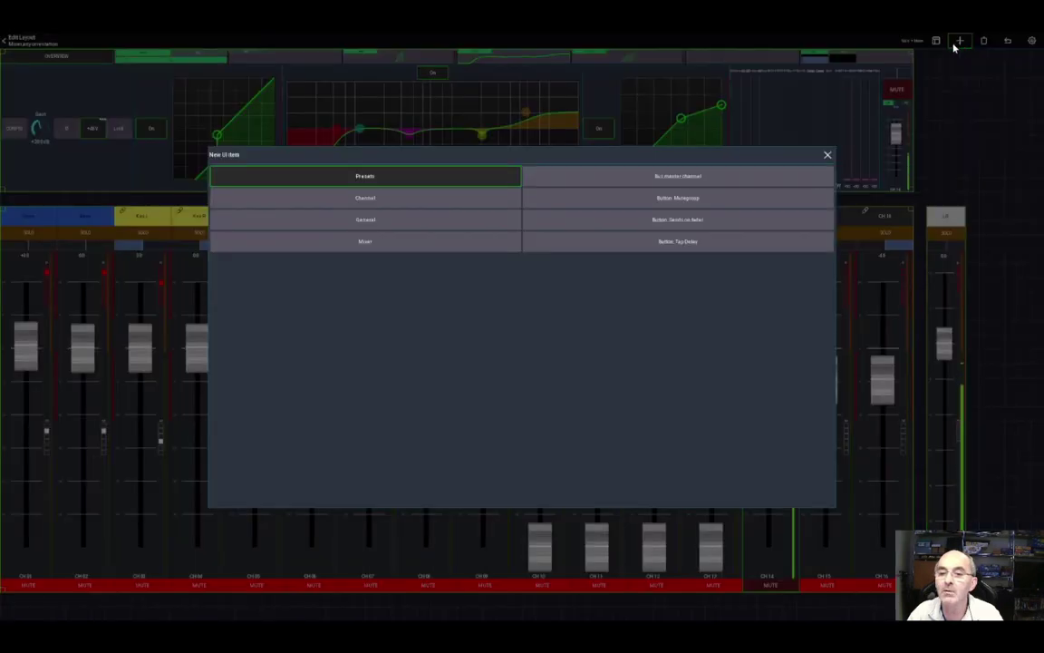
left_click(363, 243)
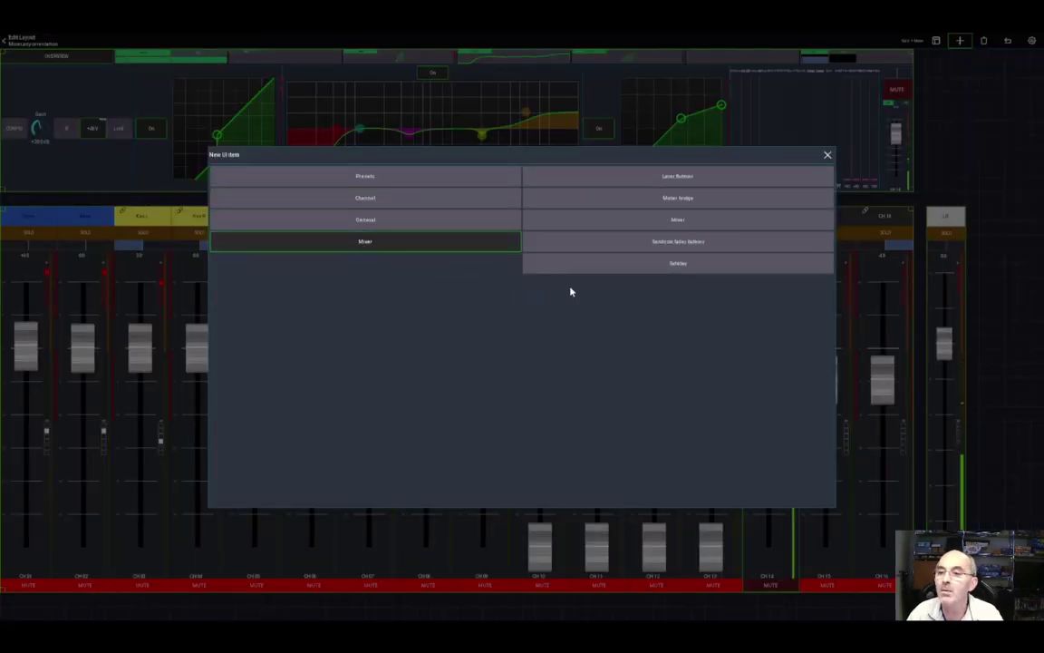
left_click(661, 178)
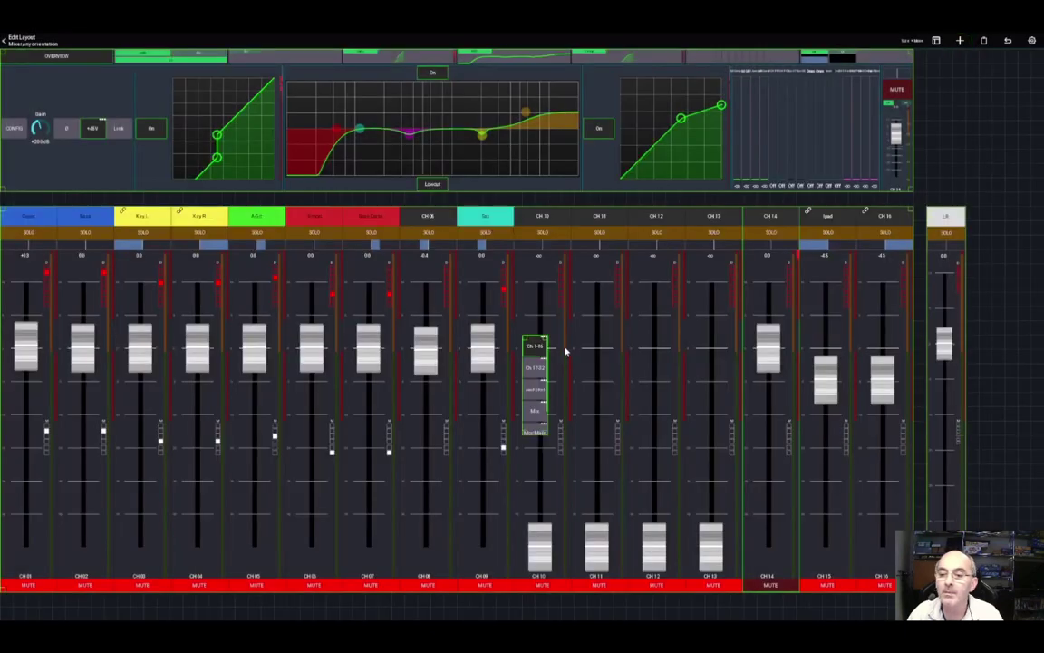
left_click_drag(527, 341, 32, 614)
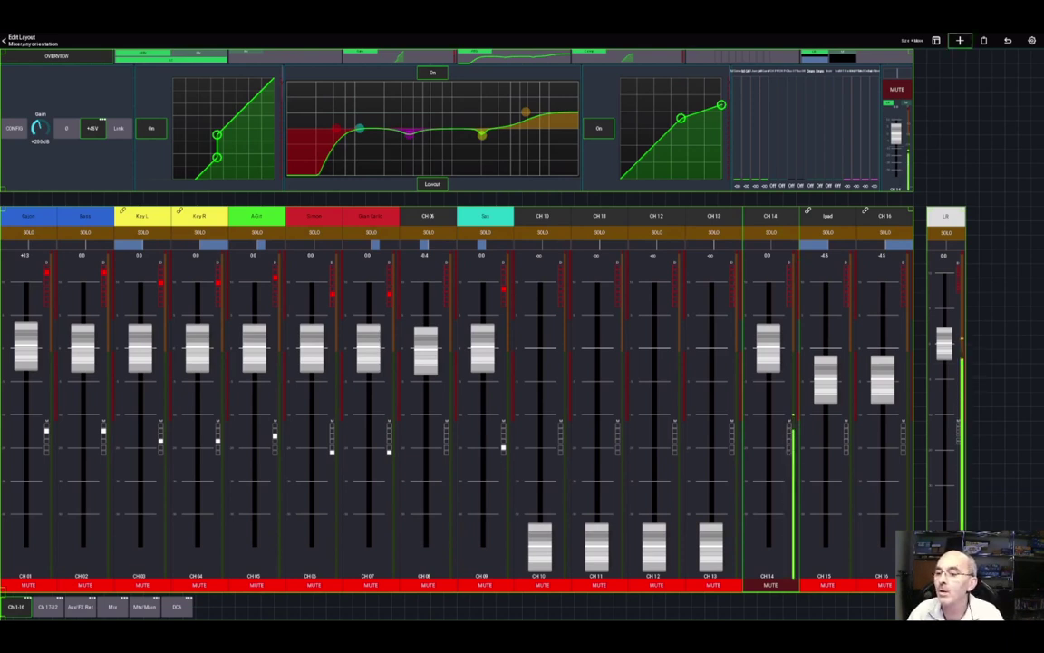
Step: Add a general Button above the LR master strip, beside the channel view, and size it to the strip's width
left_click(960, 40)
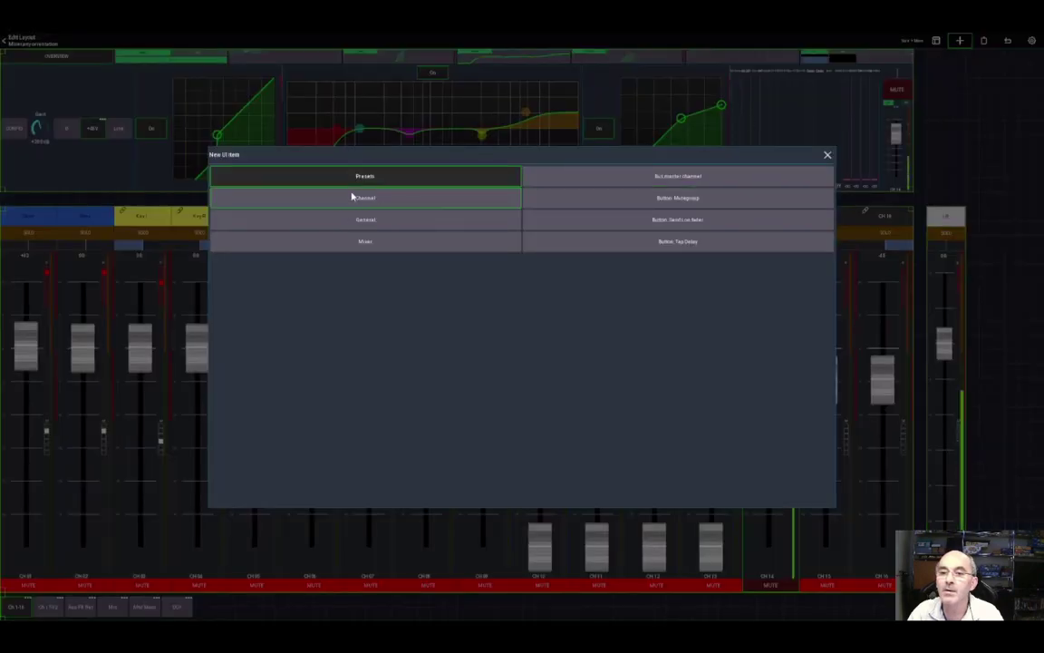
left_click(362, 220)
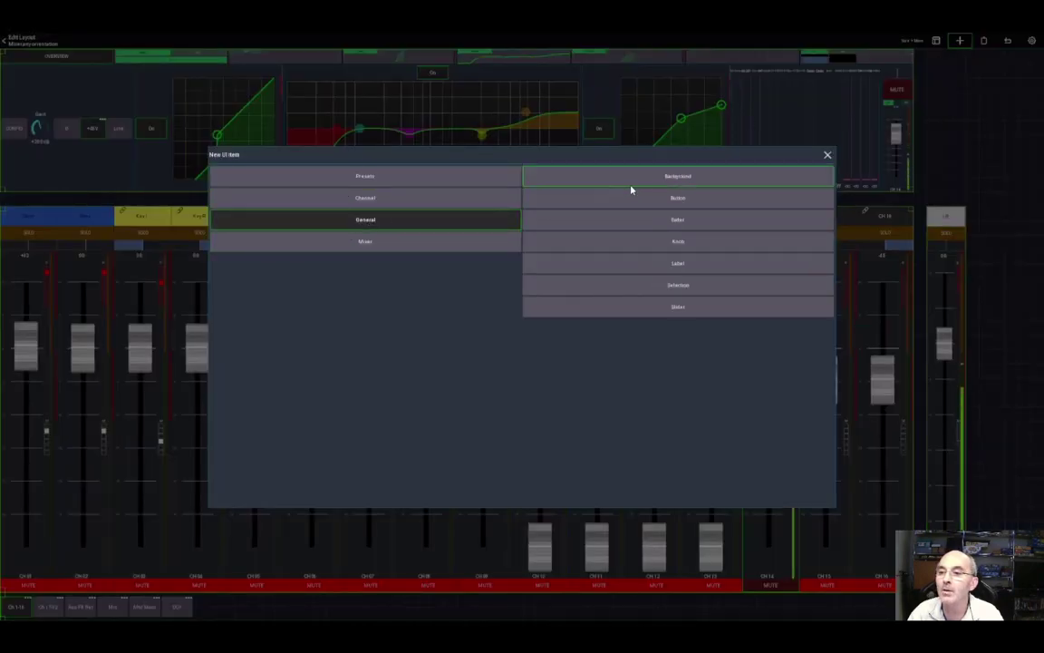
left_click(666, 199)
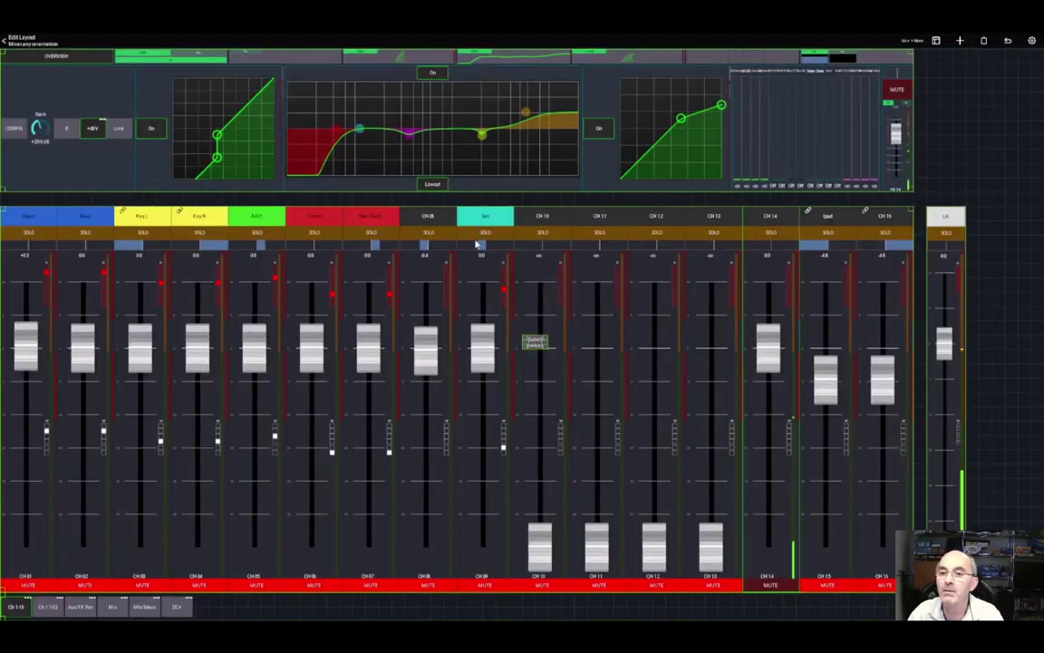
left_click_drag(547, 342, 963, 76)
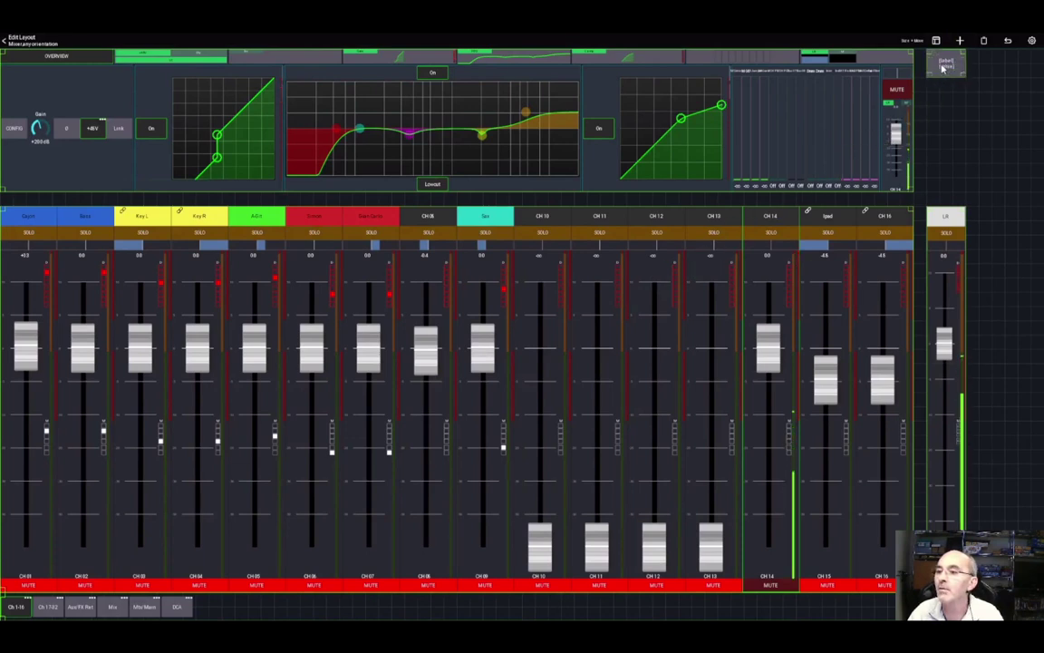
Step: Assign the new button a console Show action that uses the Current scene
left_click(943, 63)
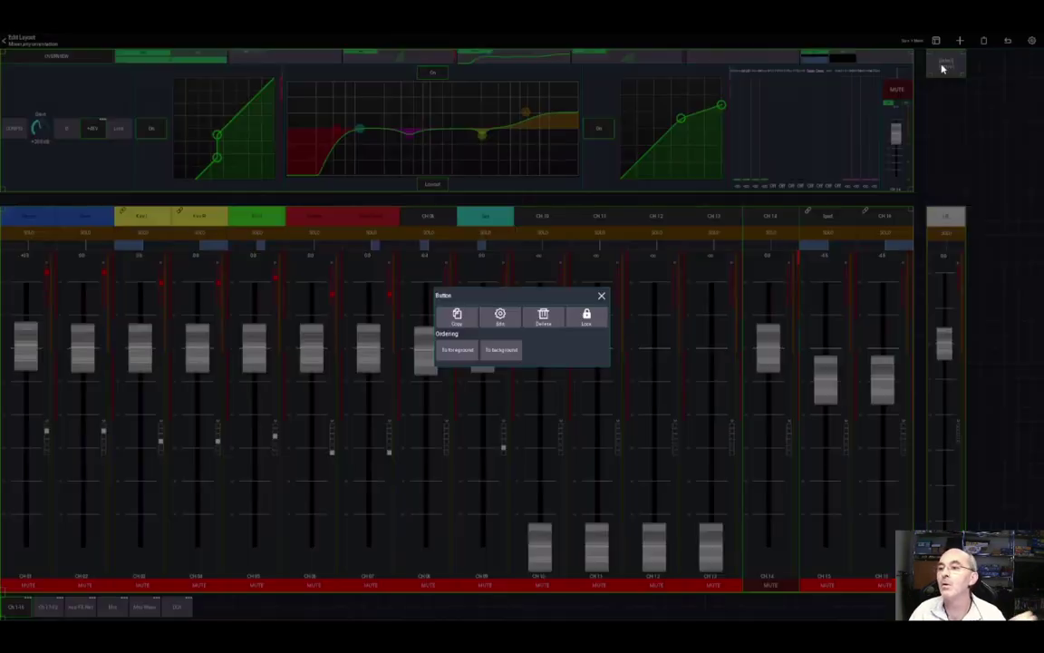
left_click(500, 317)
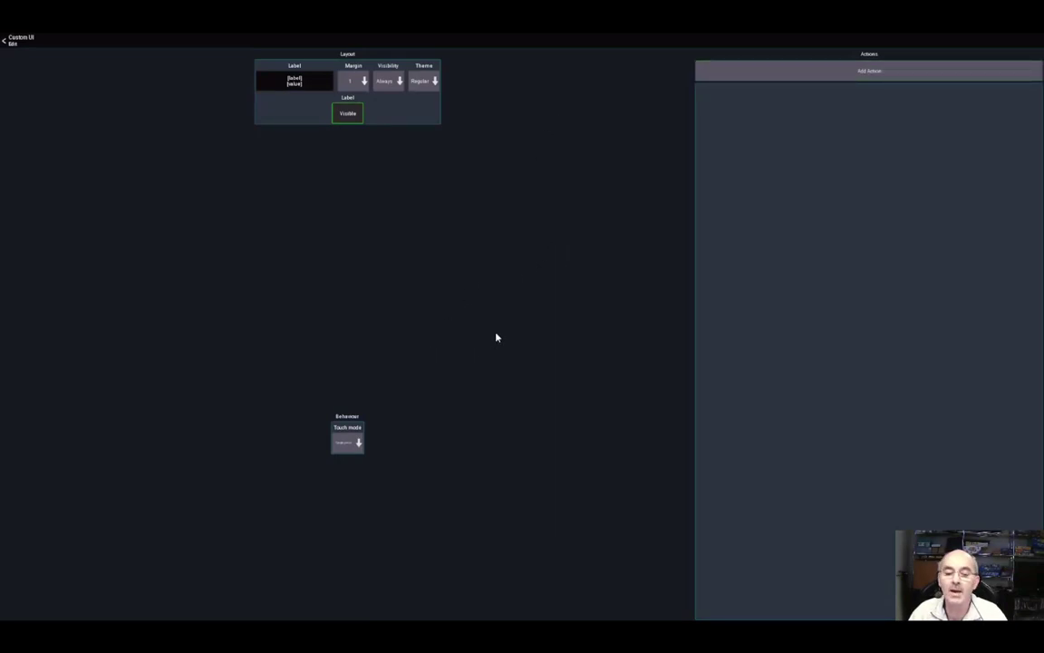
left_click(873, 73)
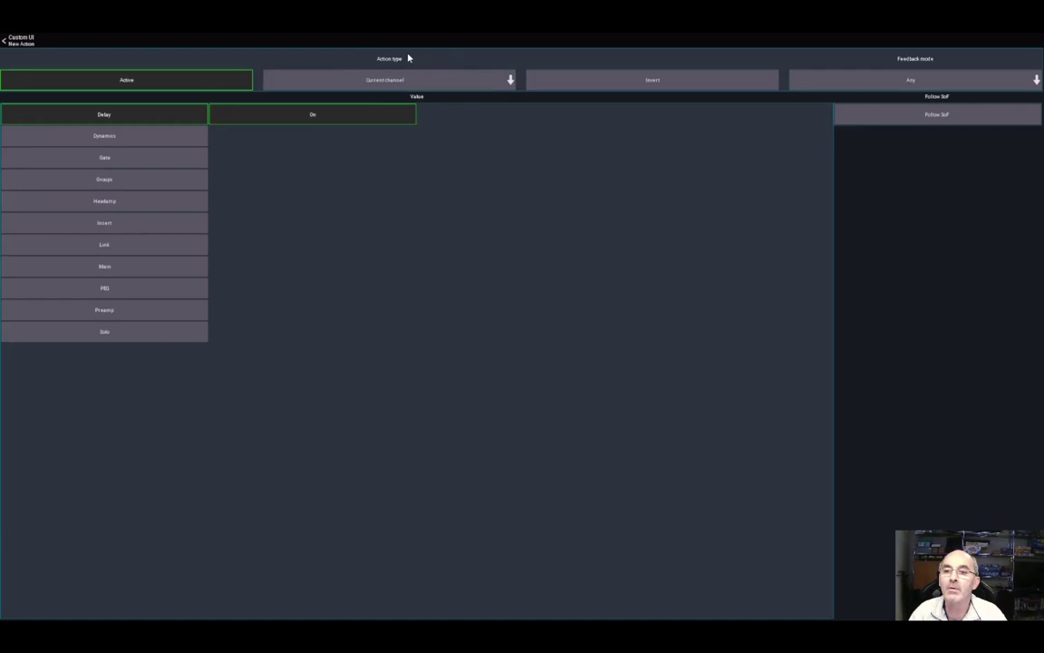
left_click(387, 83)
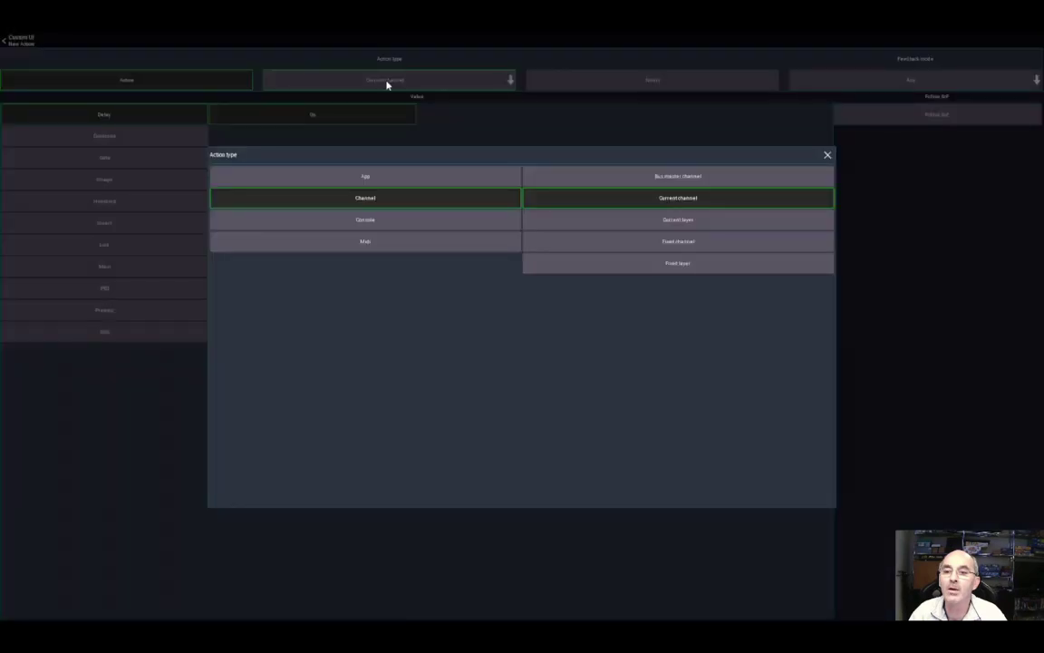
left_click(367, 221)
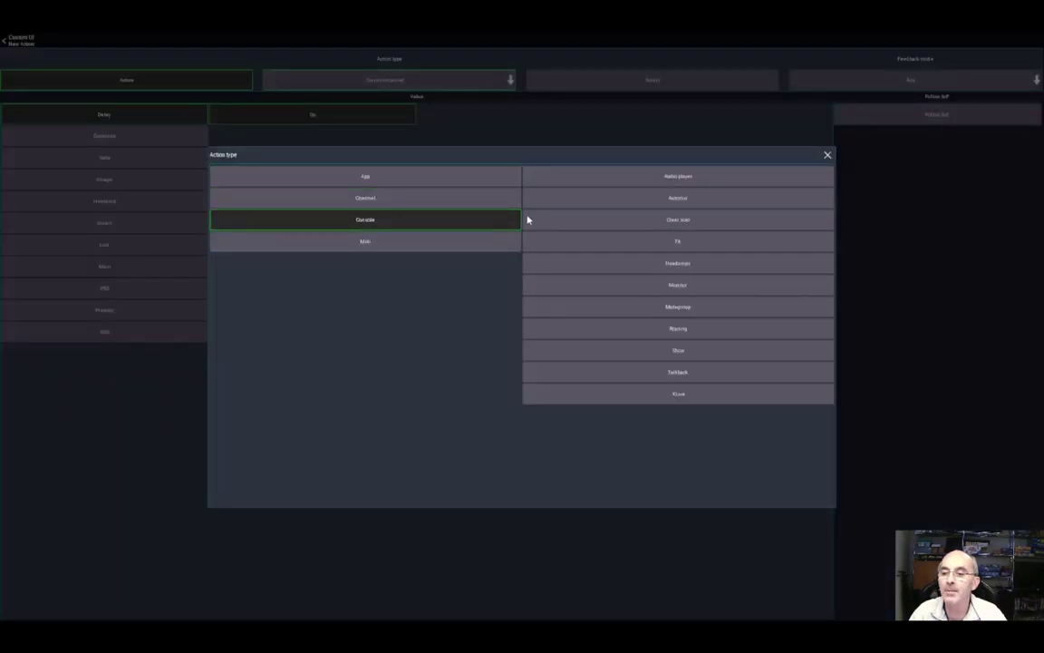
left_click(687, 351)
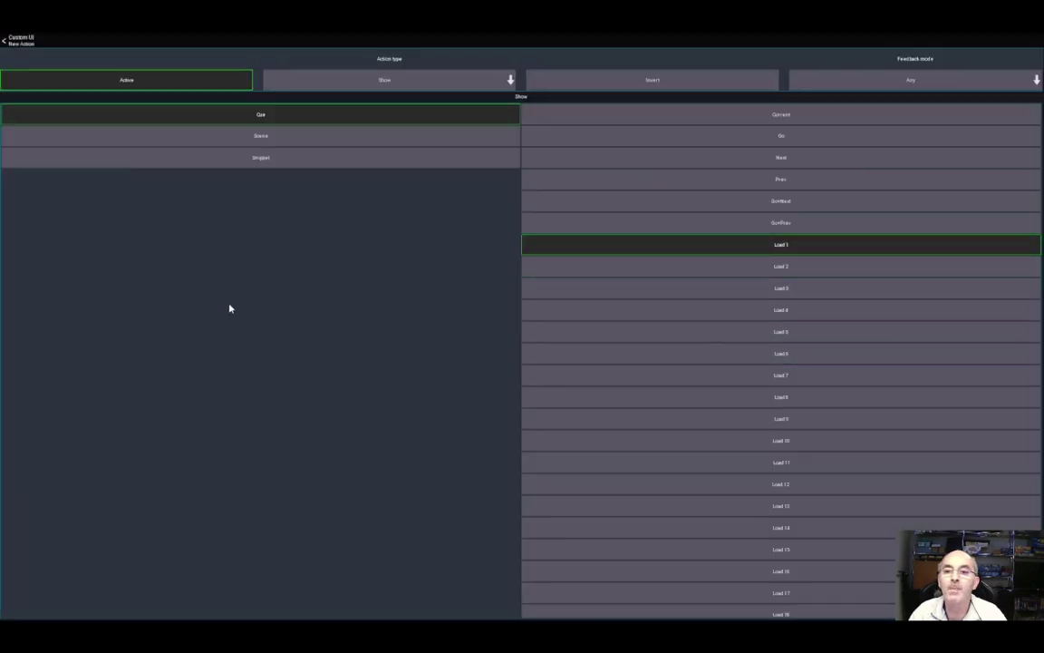
left_click(262, 138)
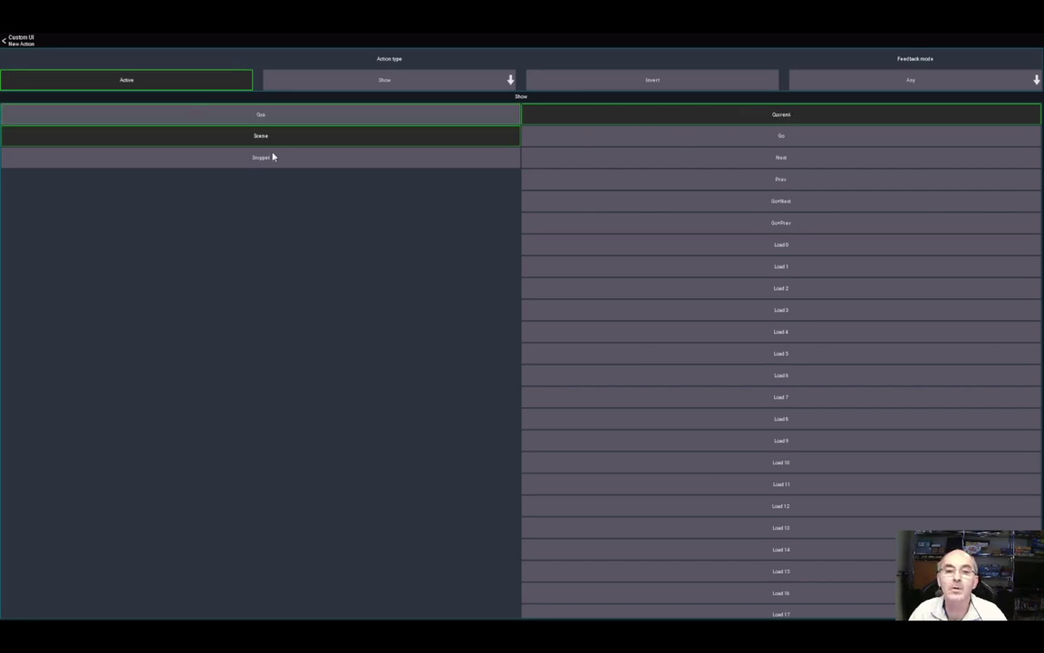
left_click(20, 41)
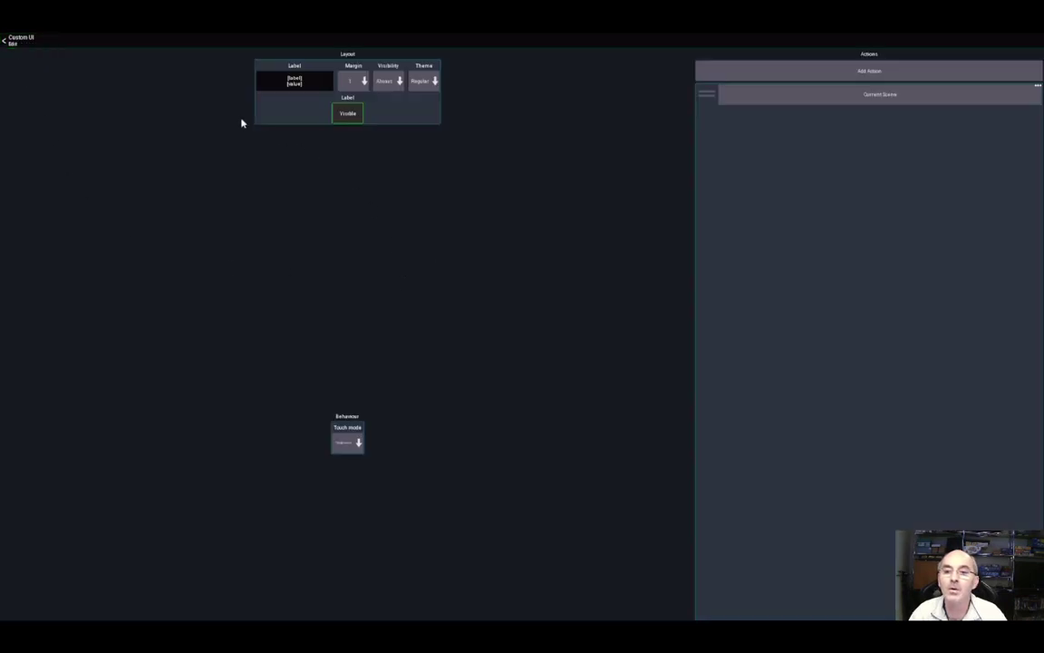
left_click(15, 42)
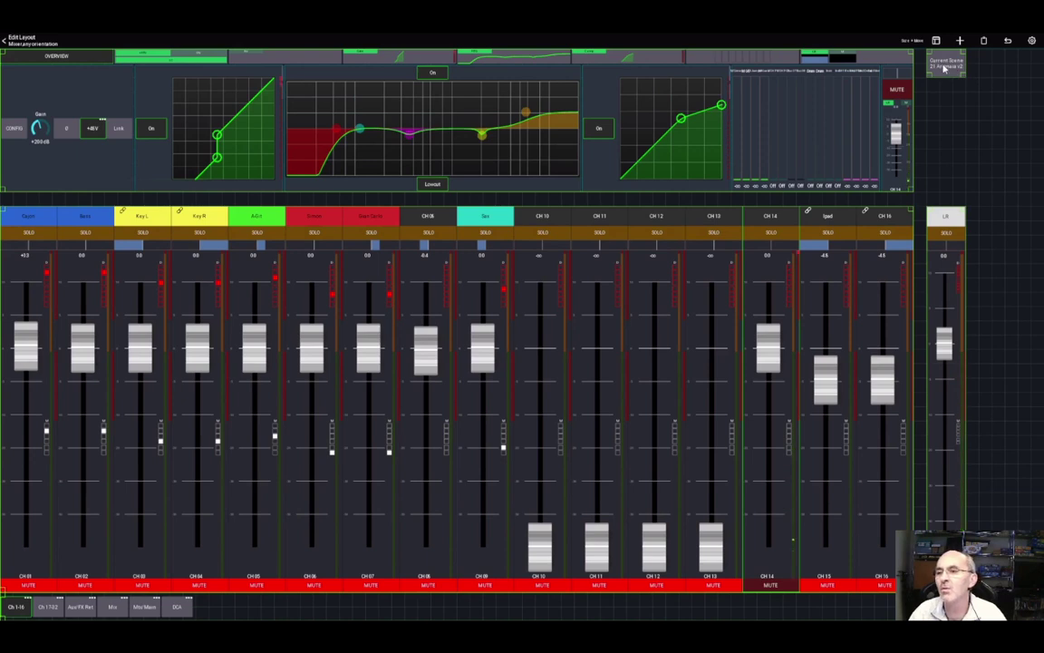
Step: Edit the current-scene button's label so it contains only [value]
left_click(945, 68)
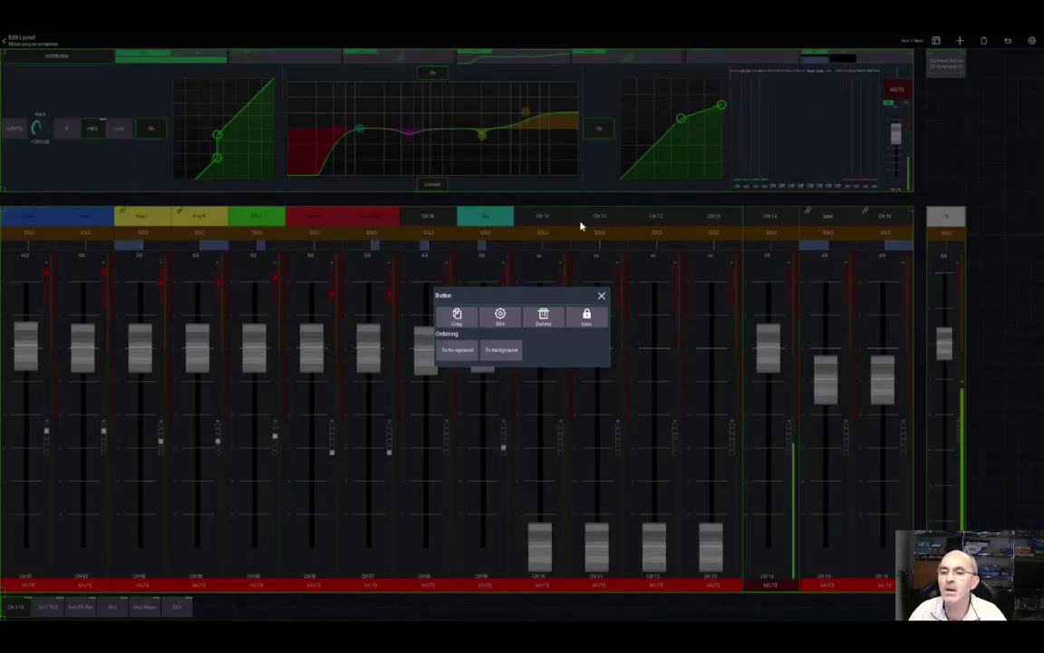
left_click(504, 319)
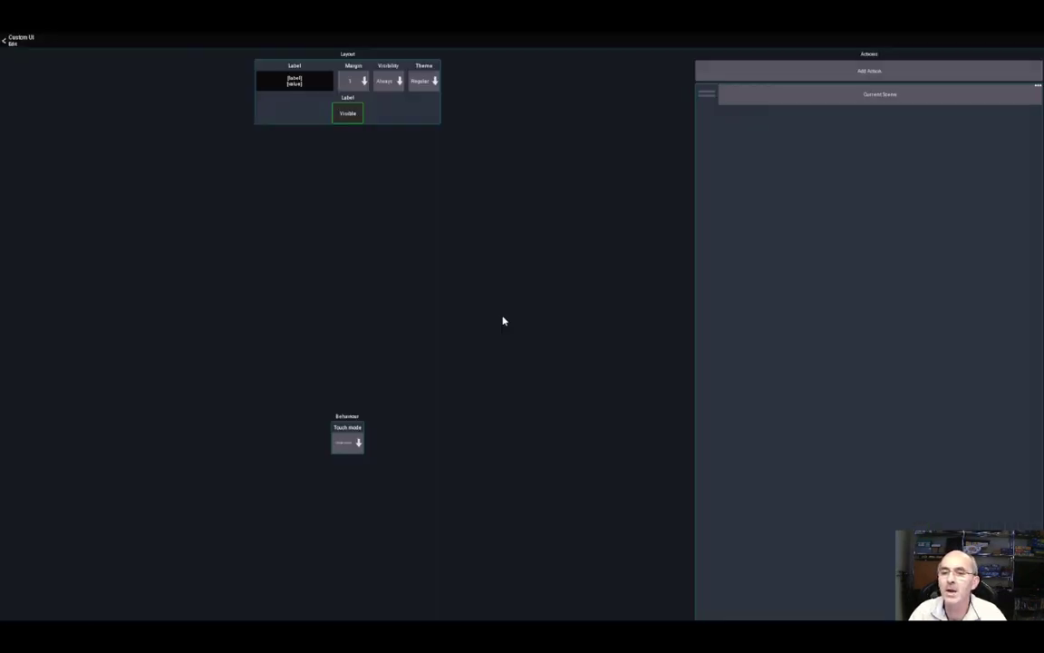
left_click(318, 88)
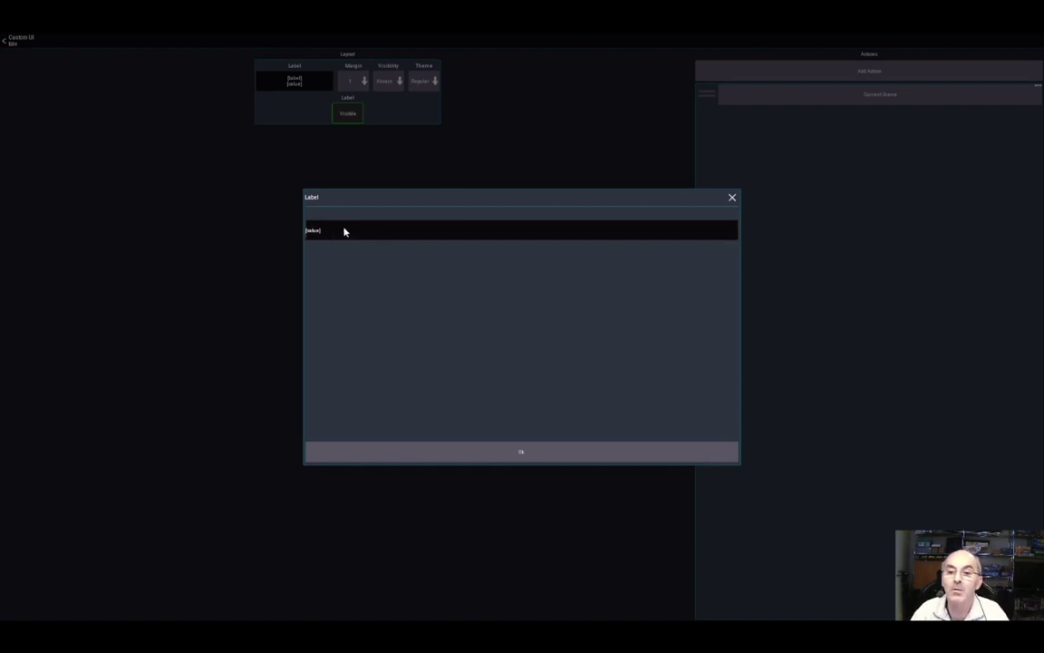
left_click(520, 453)
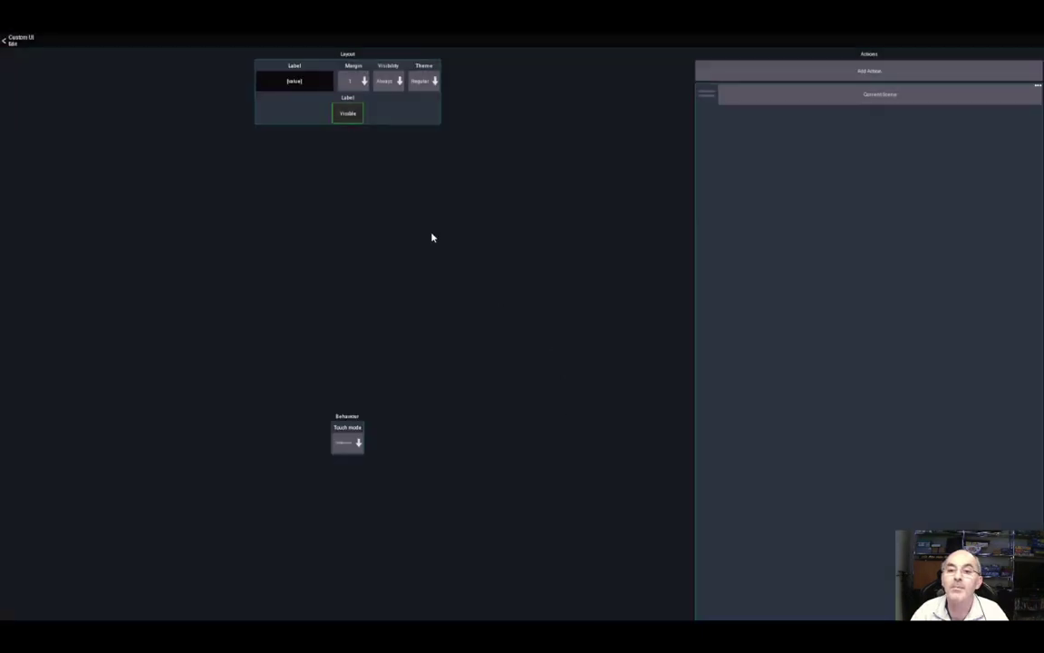
left_click(14, 41)
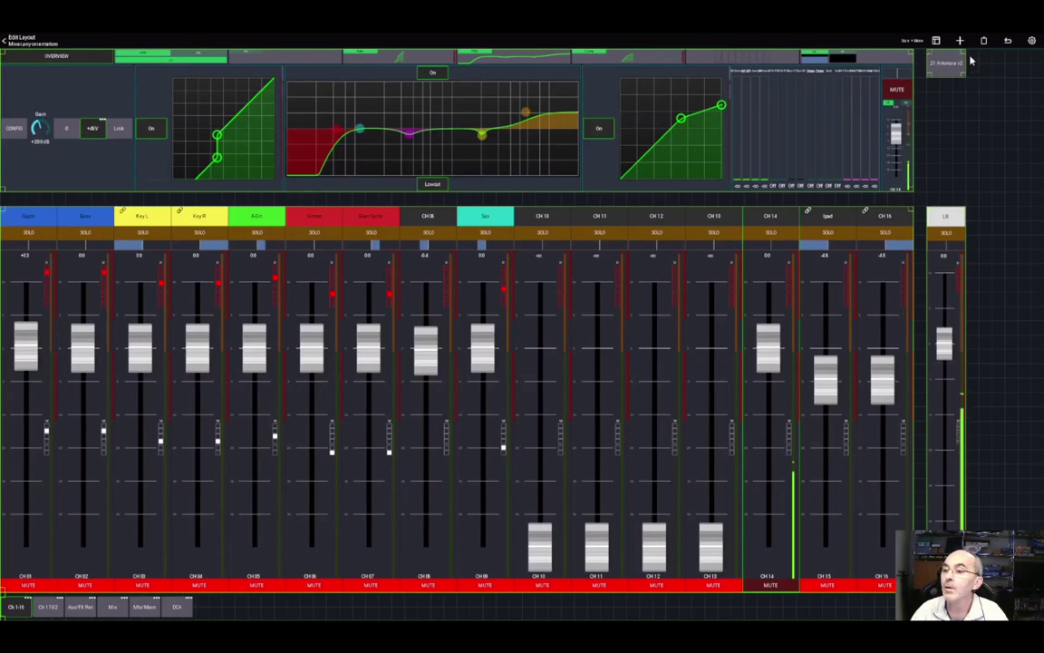
Step: Duplicate the current-scene button and place the copy directly beneath the original
left_click(893, 85)
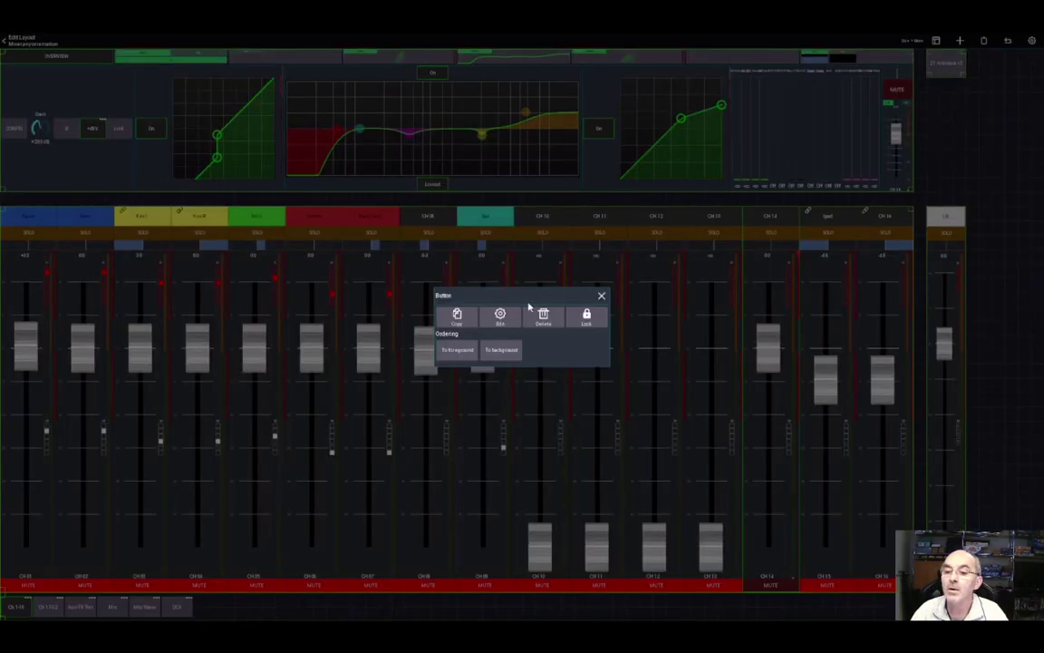
left_click(601, 295)
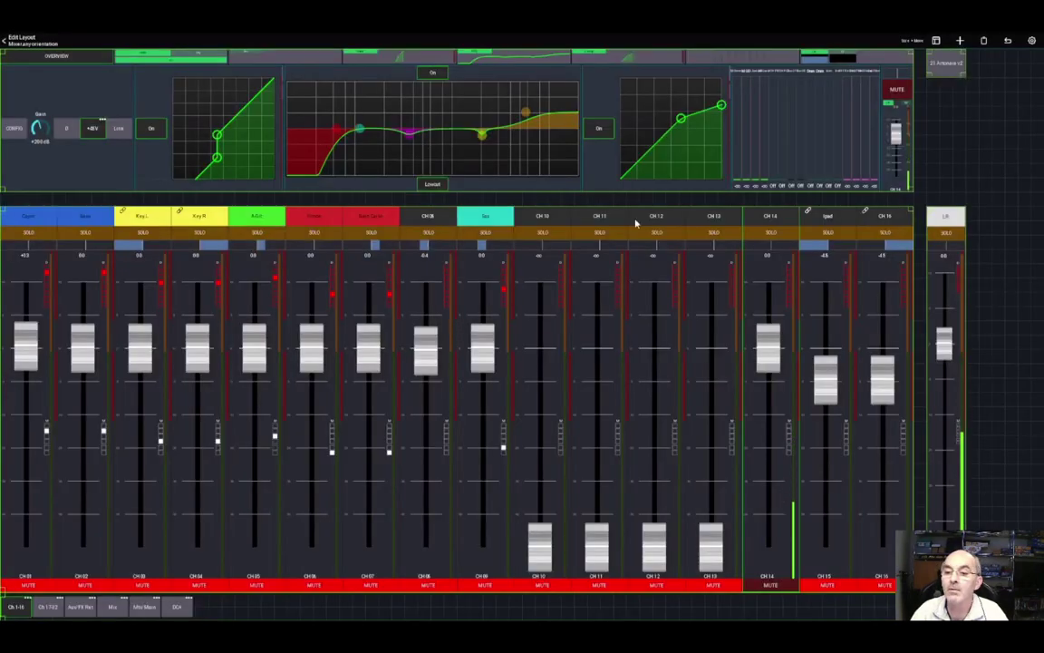
left_click(961, 41)
left_click(539, 324)
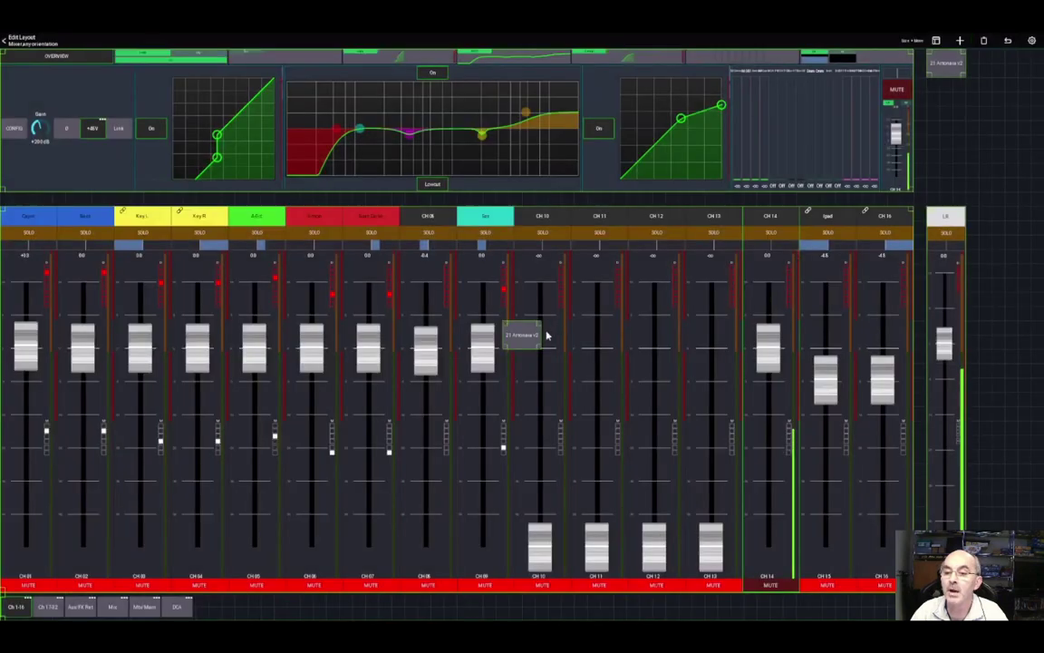
left_click_drag(546, 336, 949, 96)
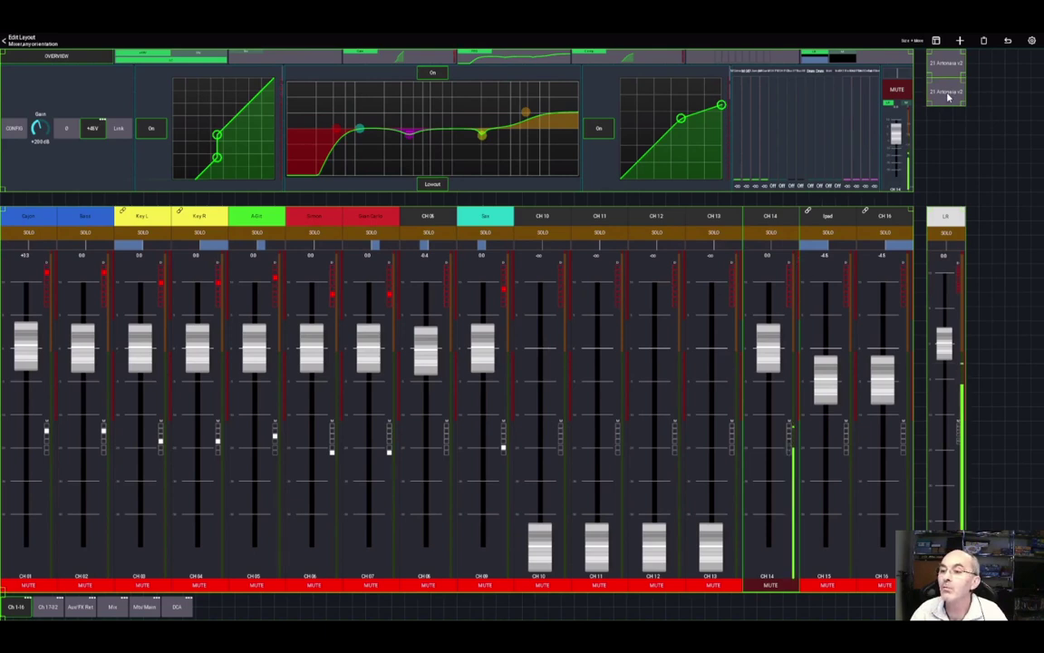
Step: Change the copied button's action to the App type Open view, targeting the Scribble Strip view
left_click(949, 96)
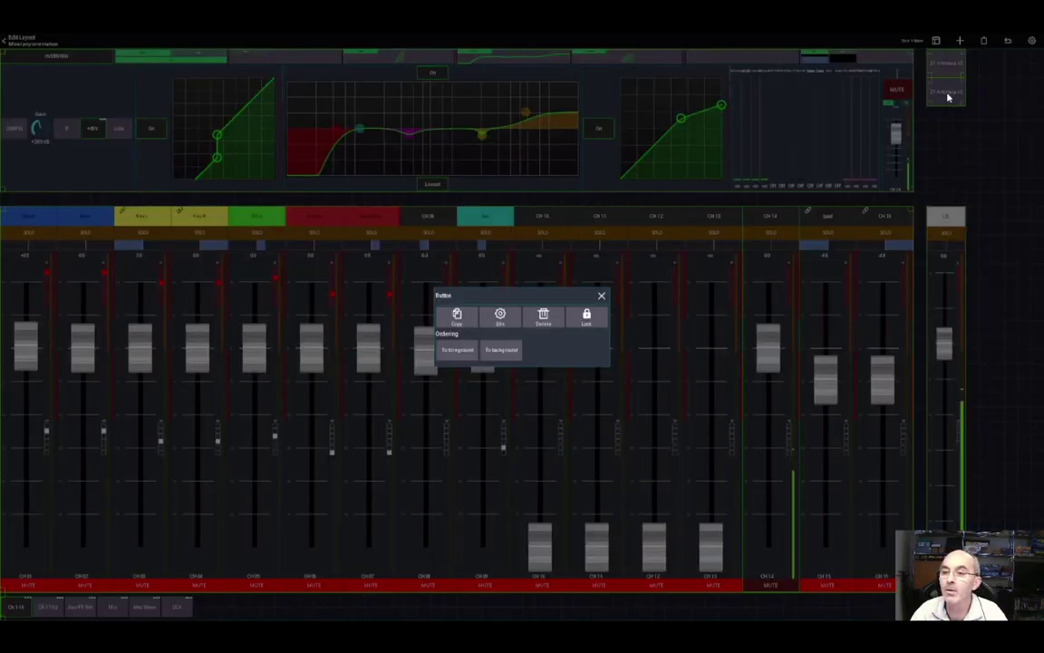
left_click(501, 315)
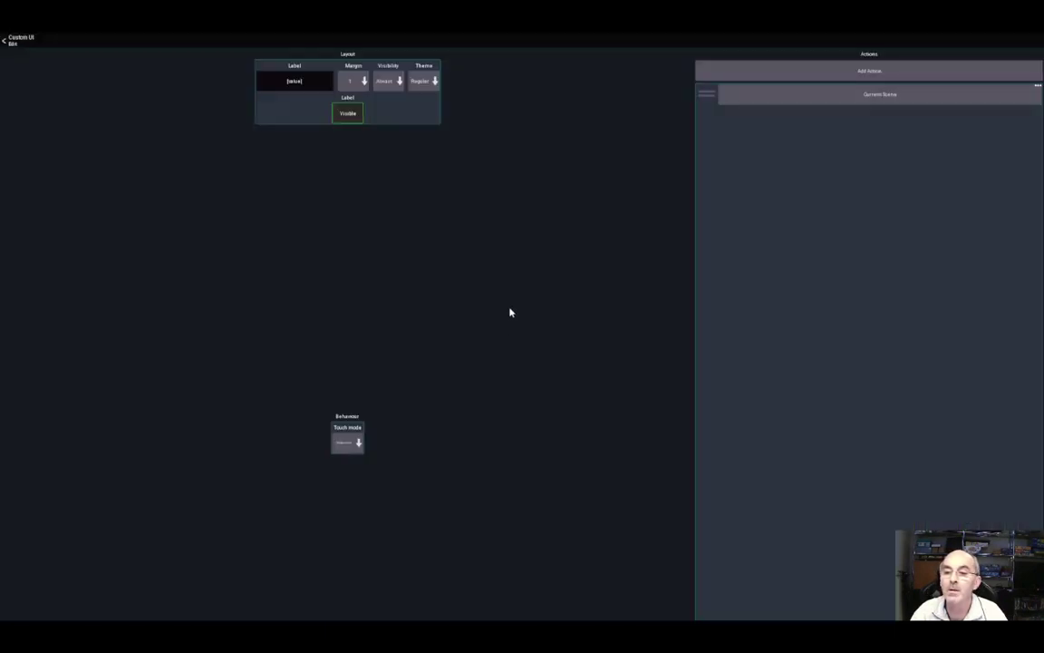
left_click(322, 86)
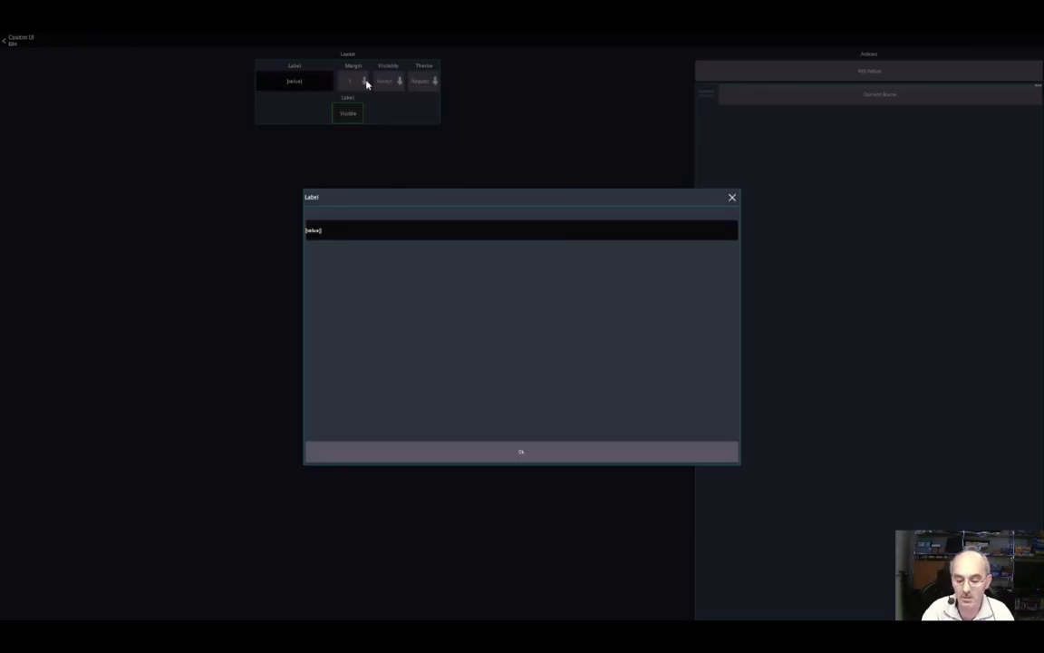
left_click(367, 84)
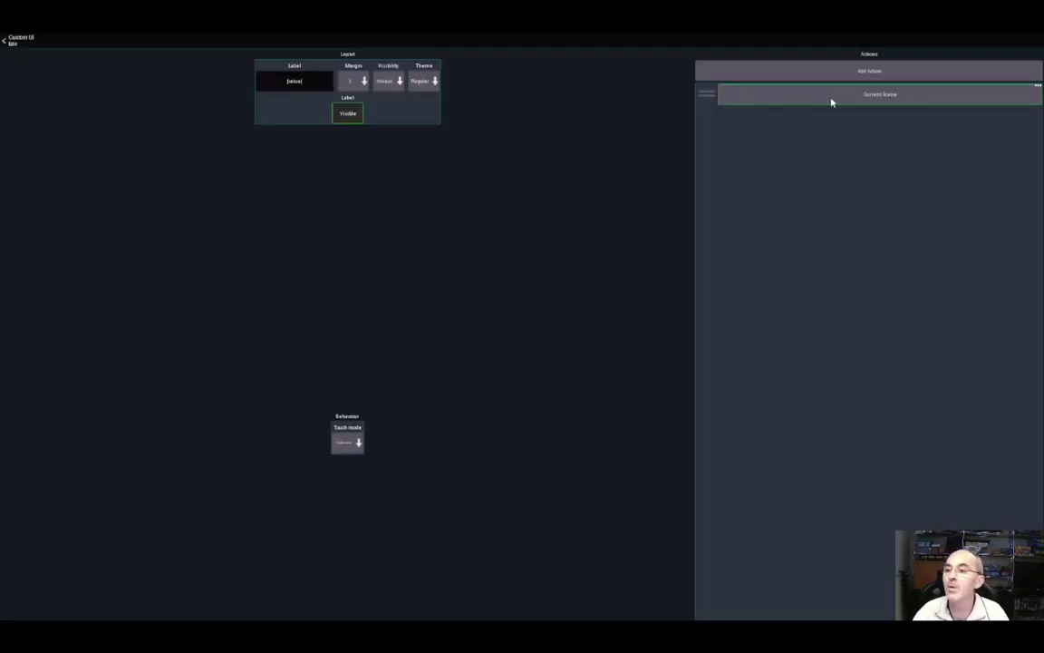
left_click(889, 96)
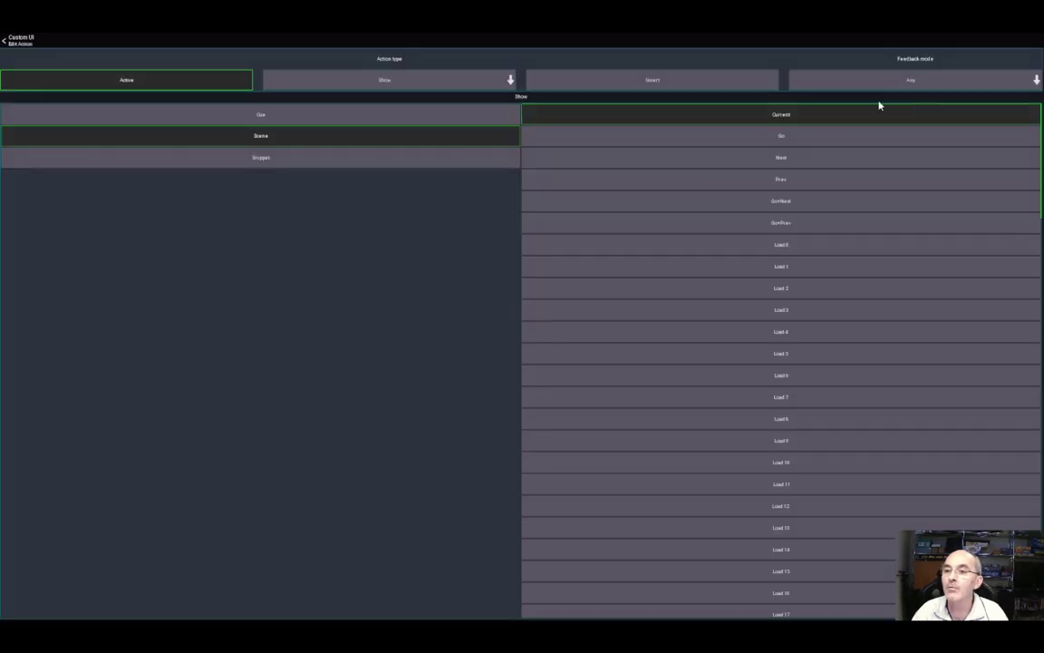
left_click(389, 82)
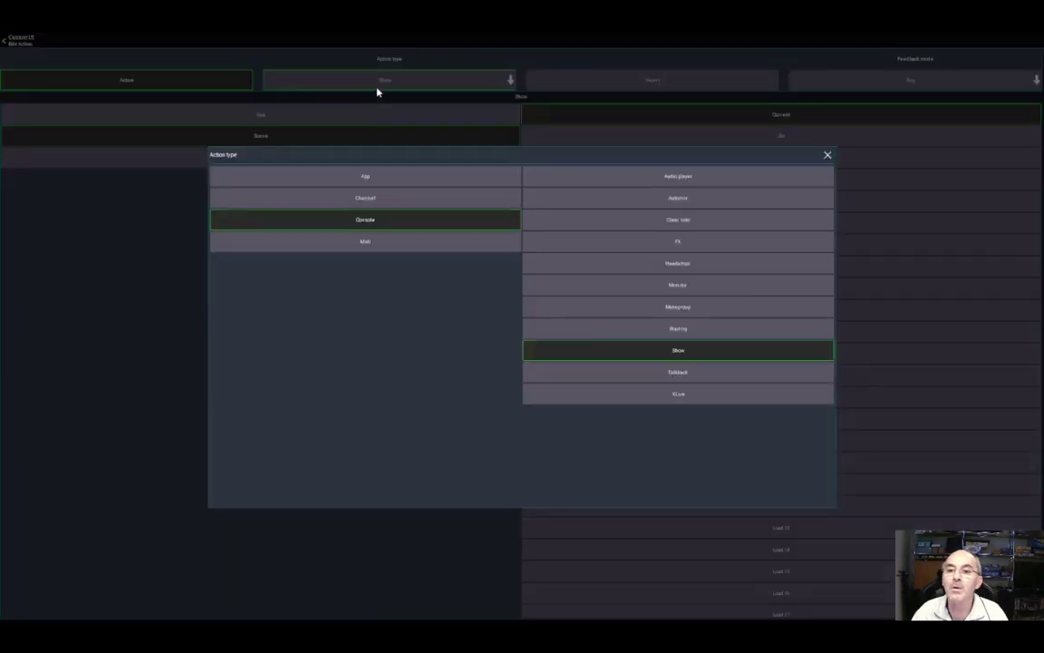
left_click(369, 177)
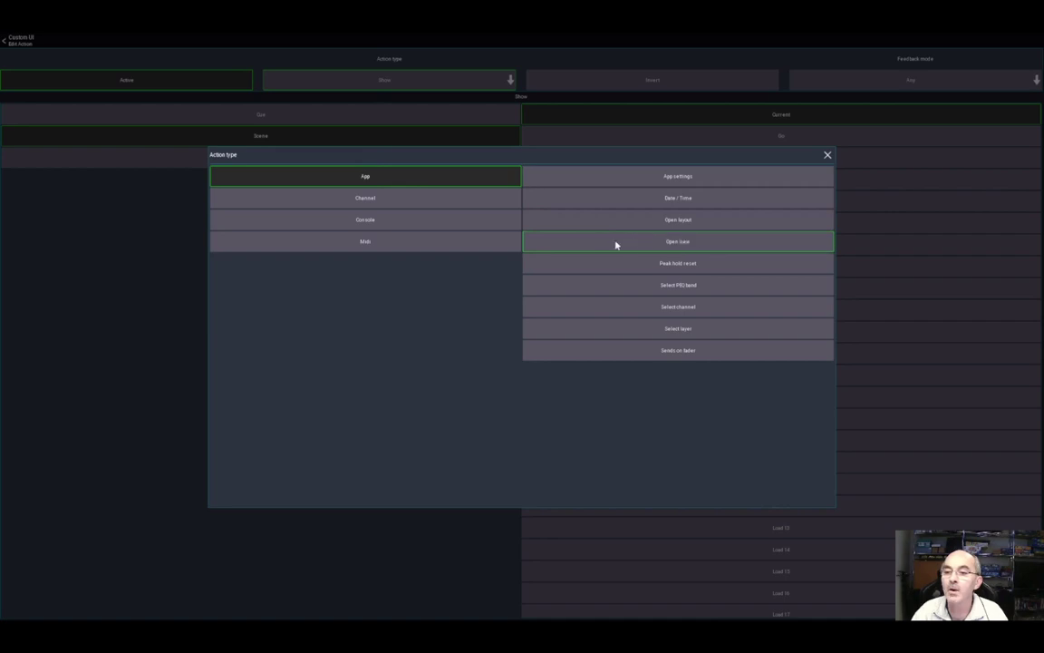
left_click(679, 243)
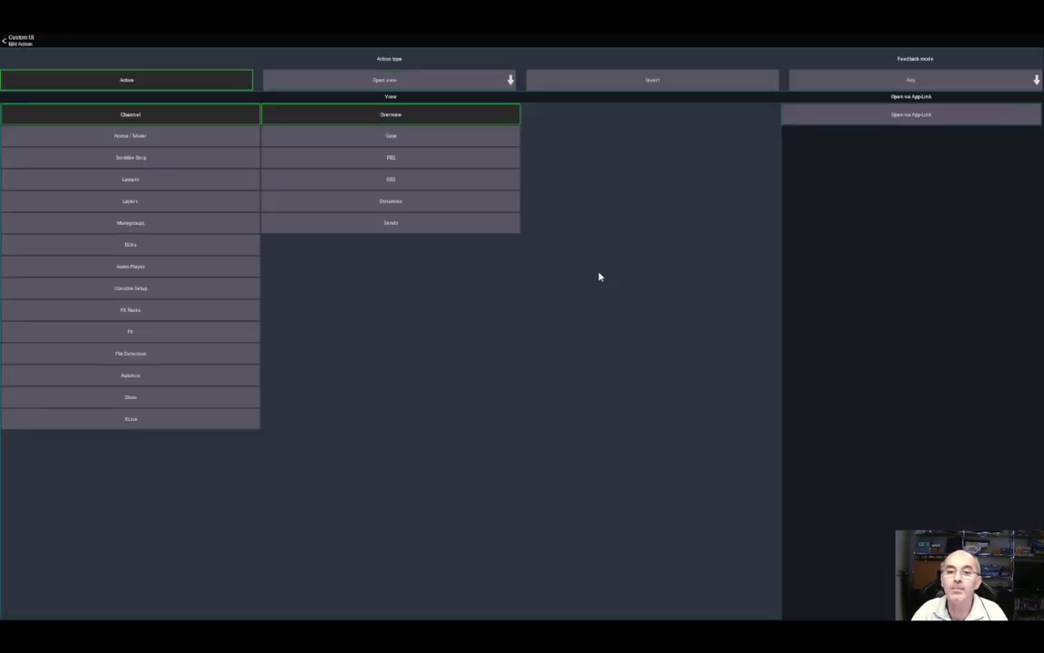
left_click(129, 161)
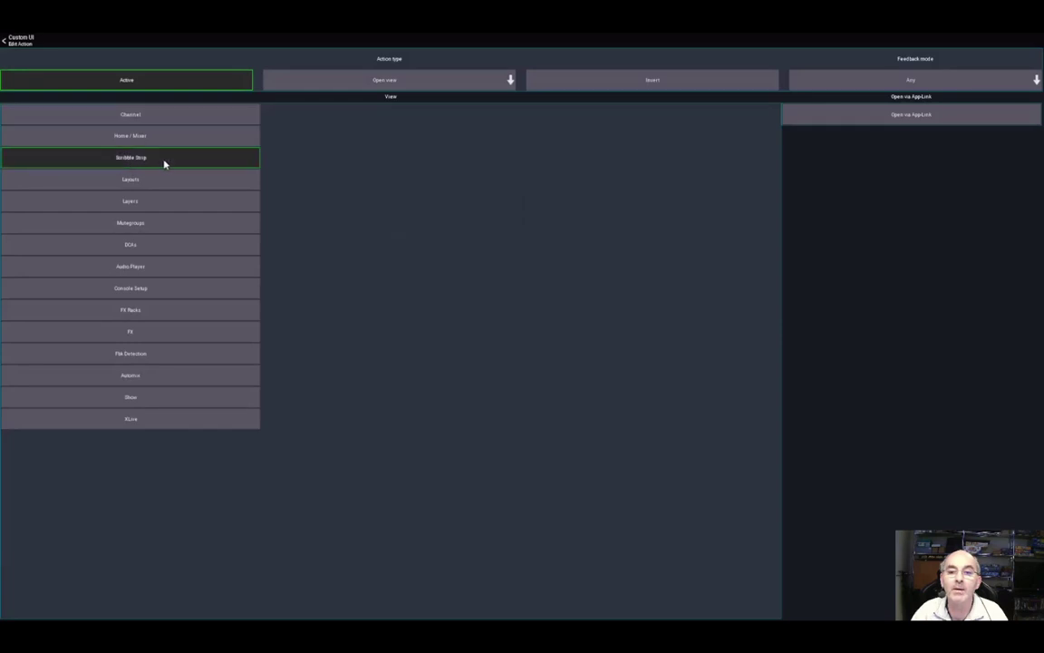
left_click(20, 43)
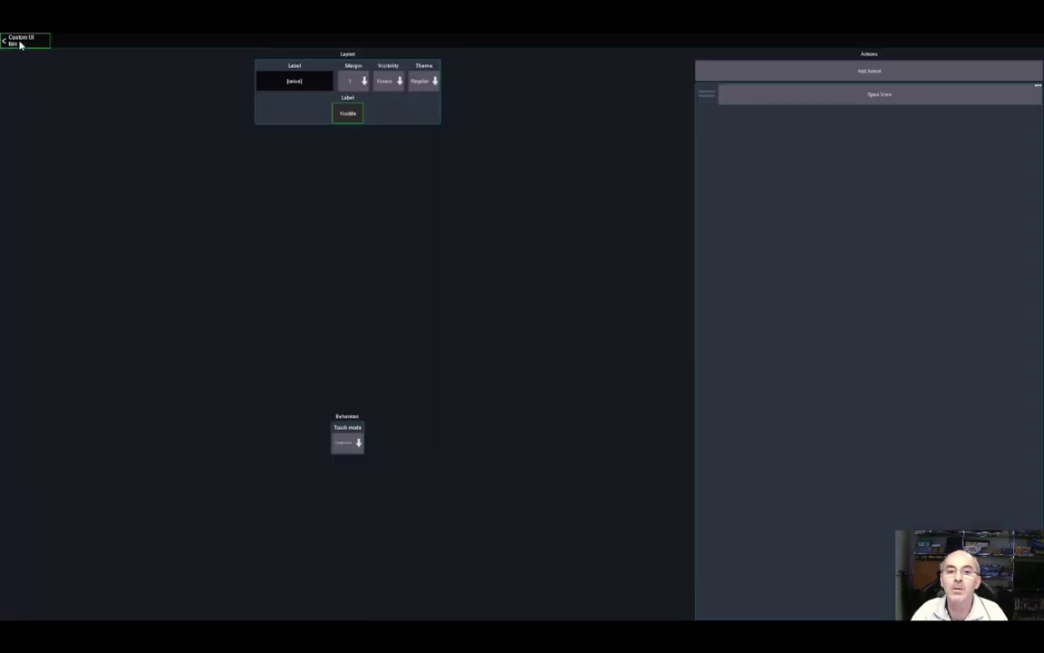
left_click(20, 42)
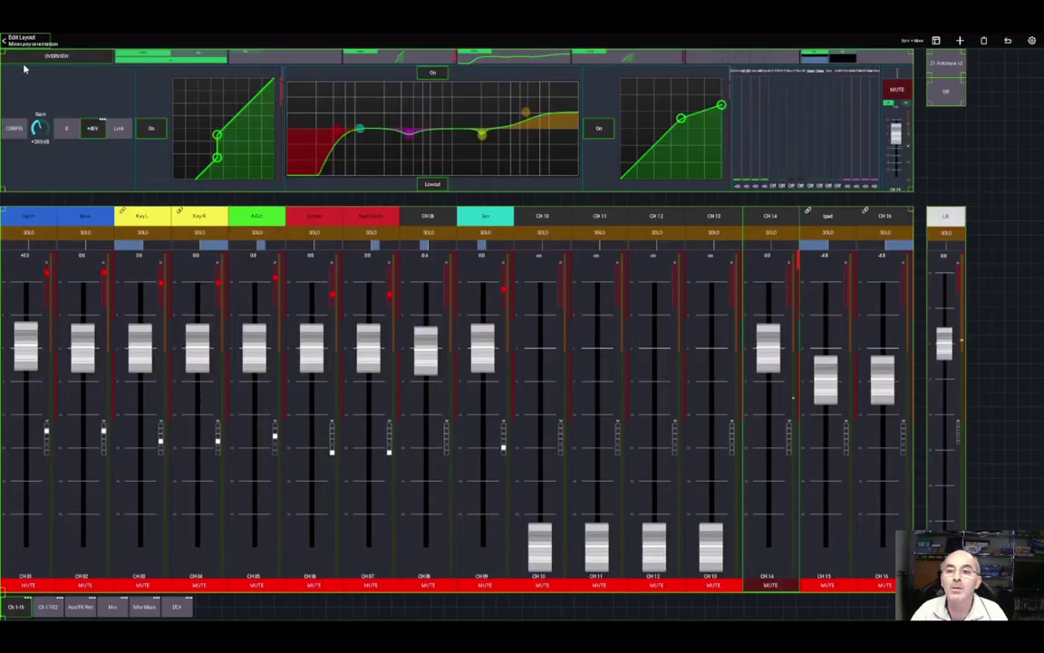
Step: Replace the [value] placeholder in the second button's label with [label]
left_click(947, 89)
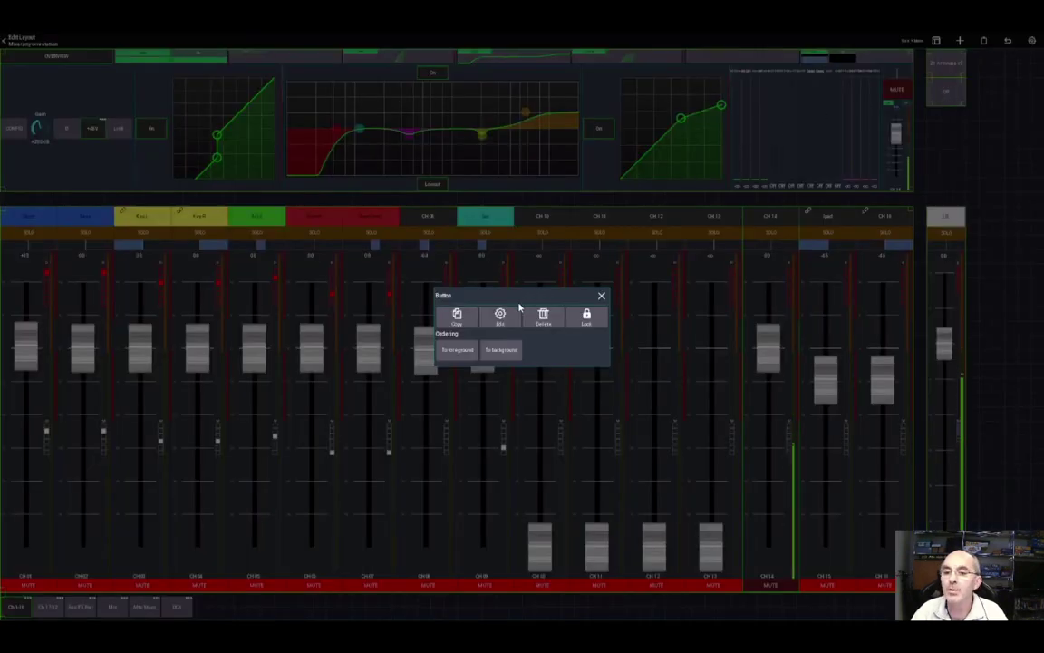
left_click(501, 315)
left_click(296, 82)
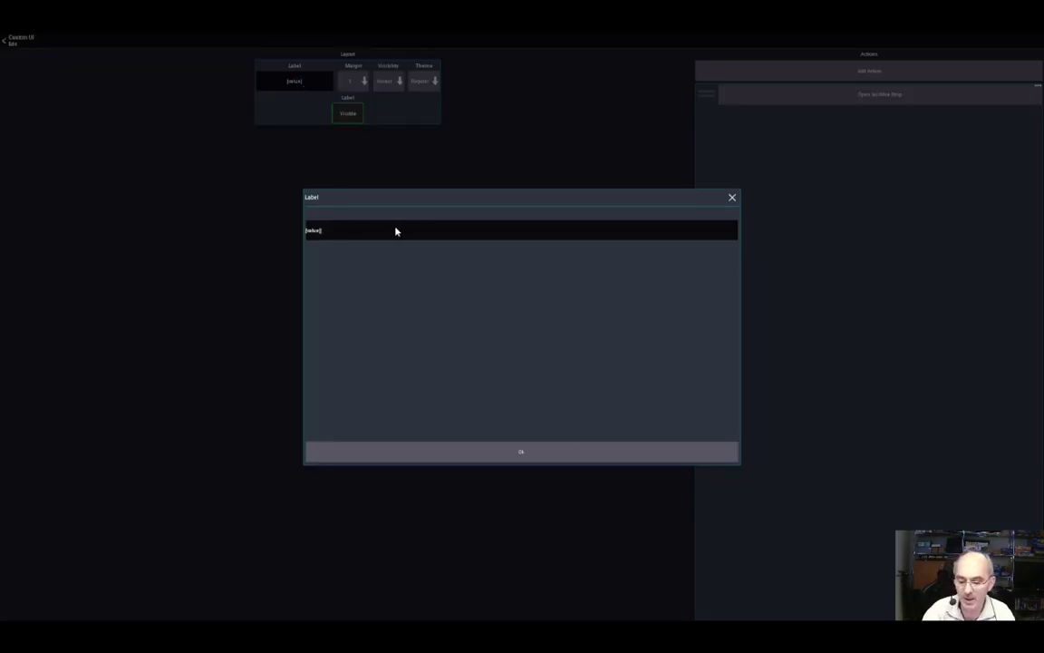
key("BackSpace")
key("BackSpace")
key("BackSpace")
key("BackSpace")
key("BackSpace")
key("BackSpace")
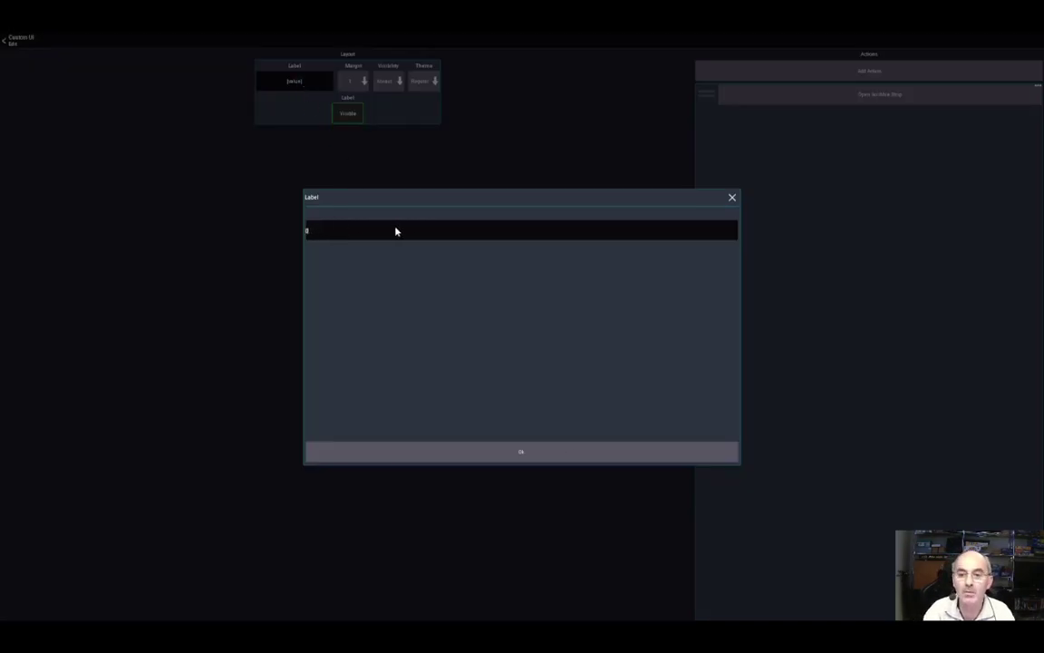
type("label]")
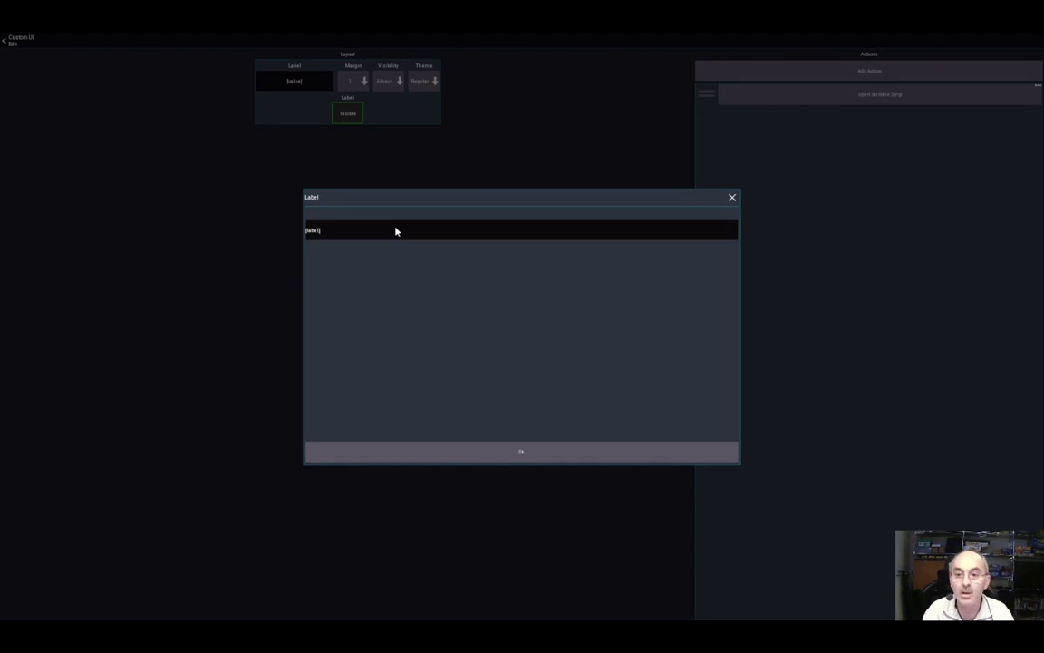
left_click(466, 452)
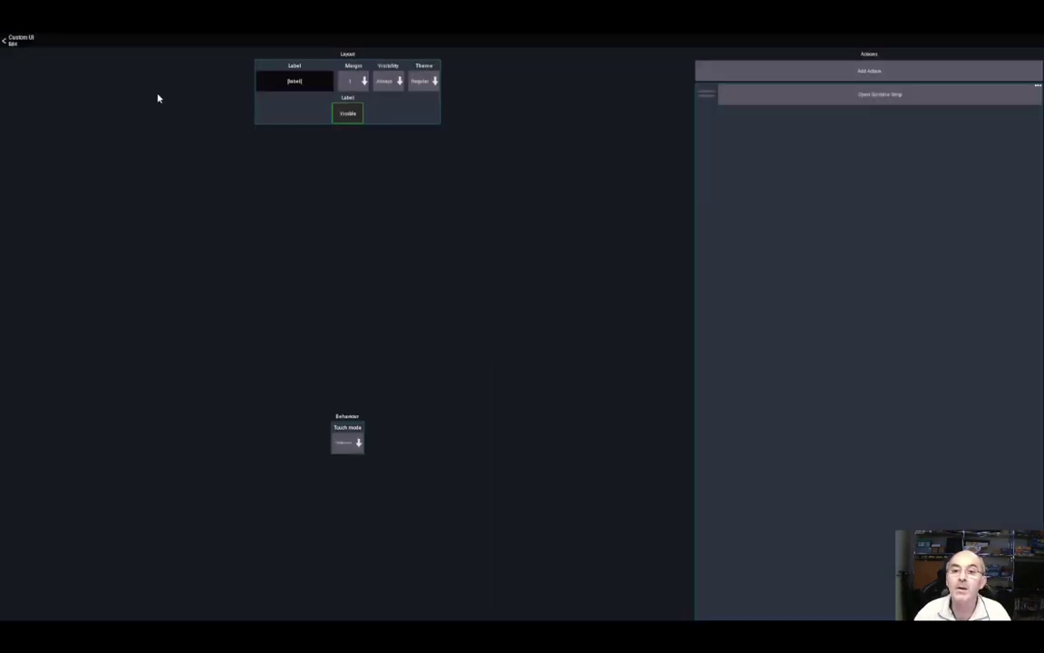
left_click(32, 47)
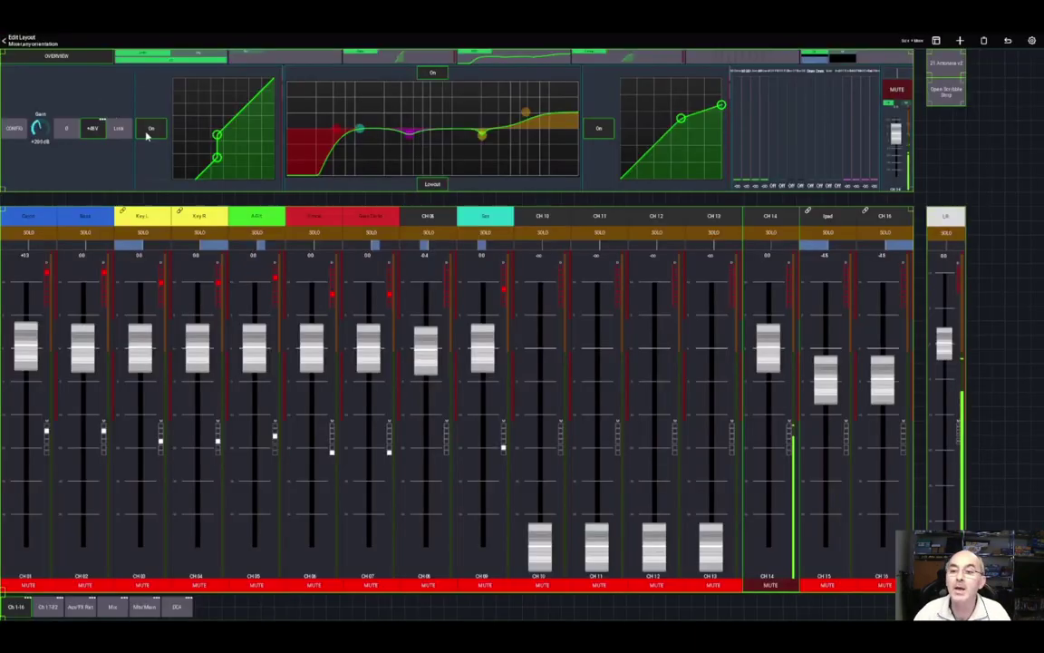
Step: Give the button that opens the Scribble Strip view the custom label "Scribblestrip"
left_click(950, 92)
left_click(500, 315)
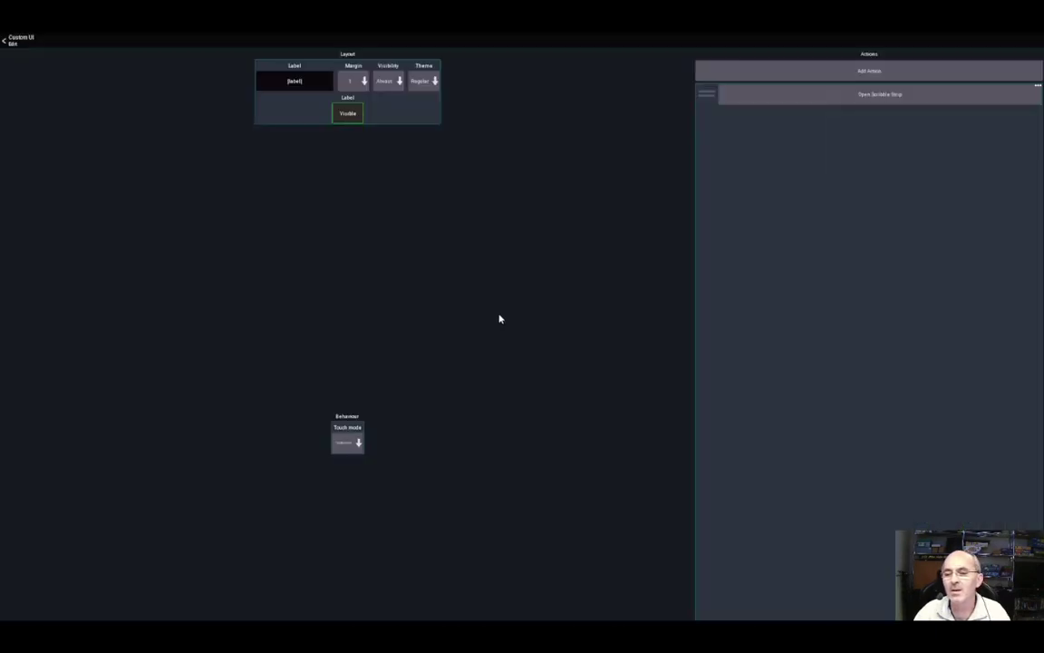
left_click(325, 83)
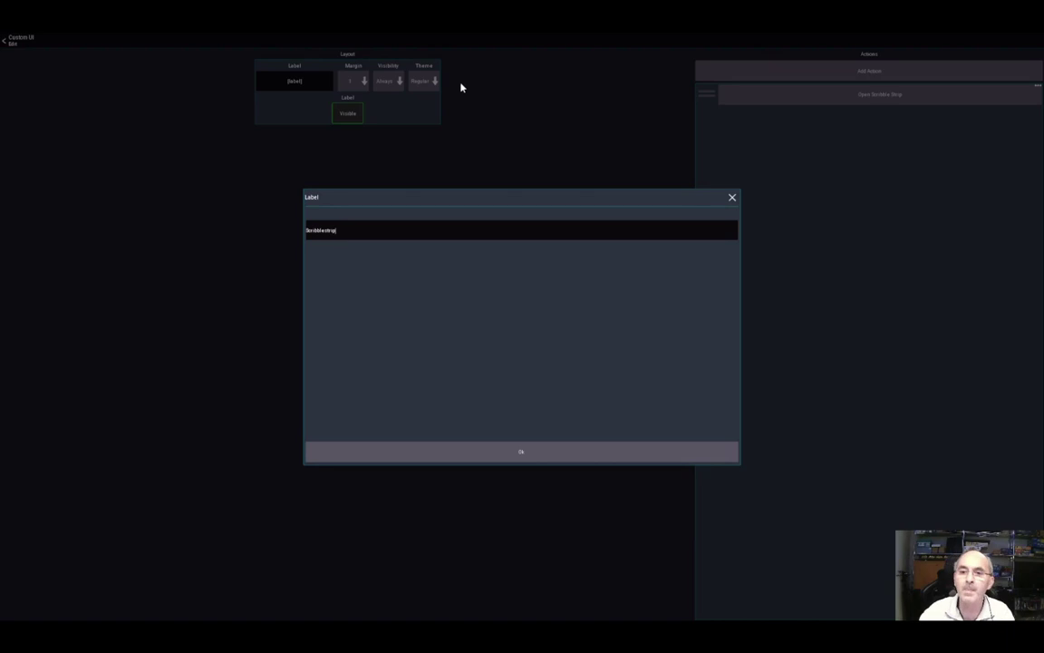
left_click(476, 451)
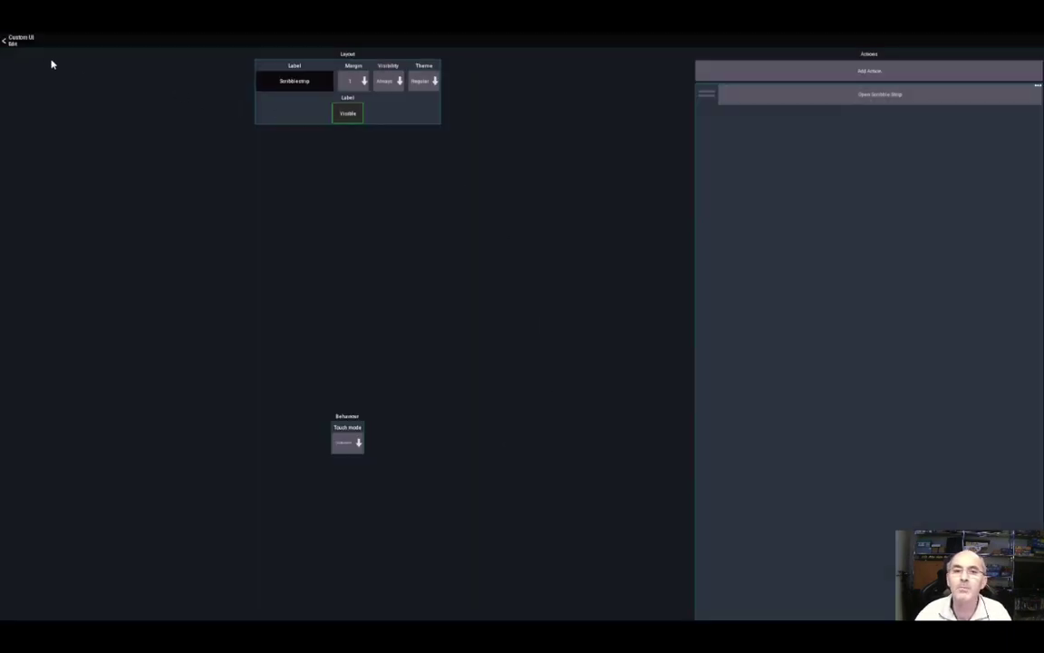
left_click(18, 39)
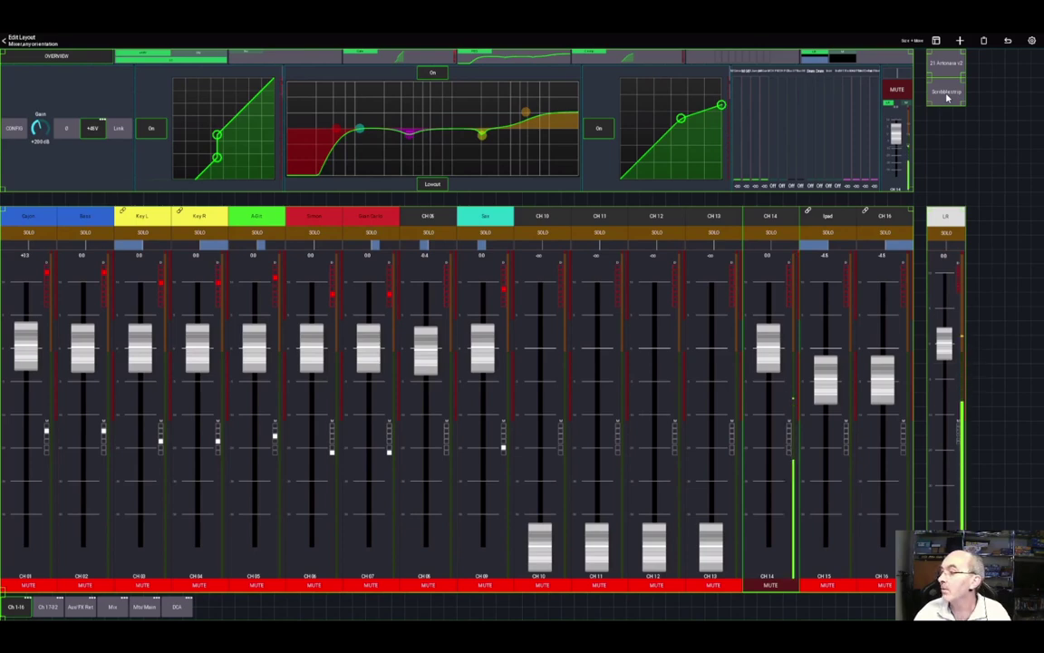
Step: Copy the Scribblestrip button and paste an unincremented duplicate directly beneath it
left_click(948, 94)
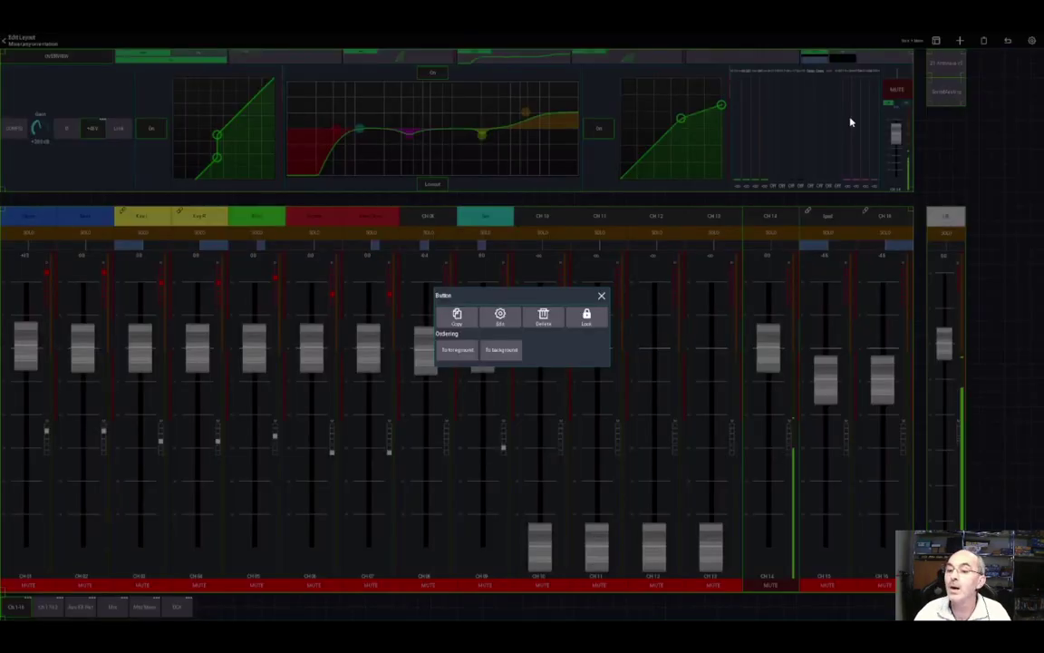
left_click(472, 319)
left_click(984, 41)
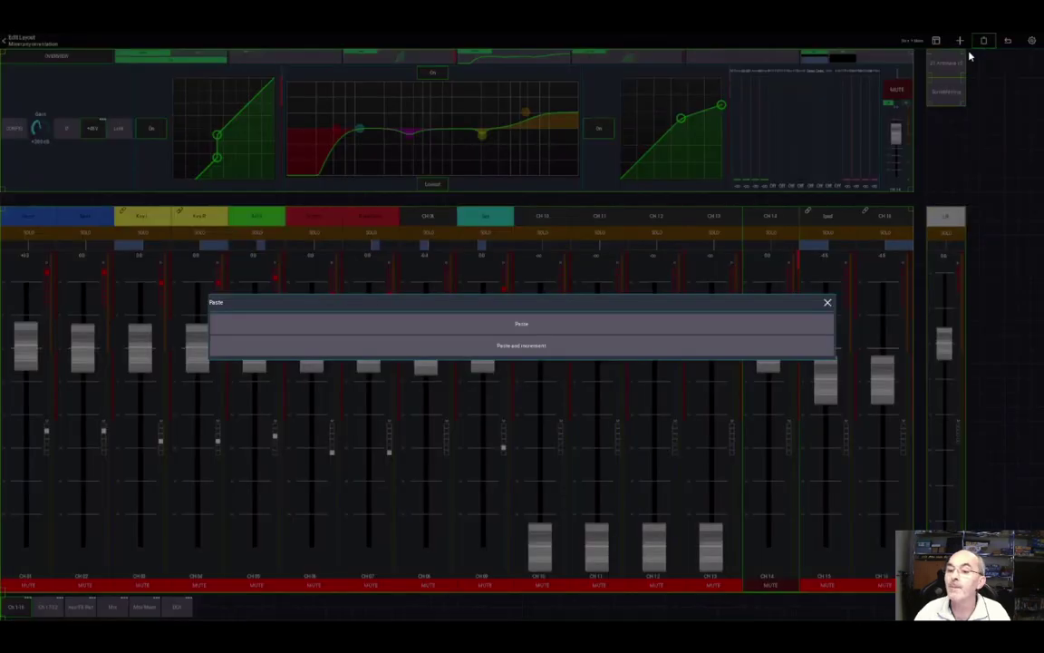
left_click(533, 327)
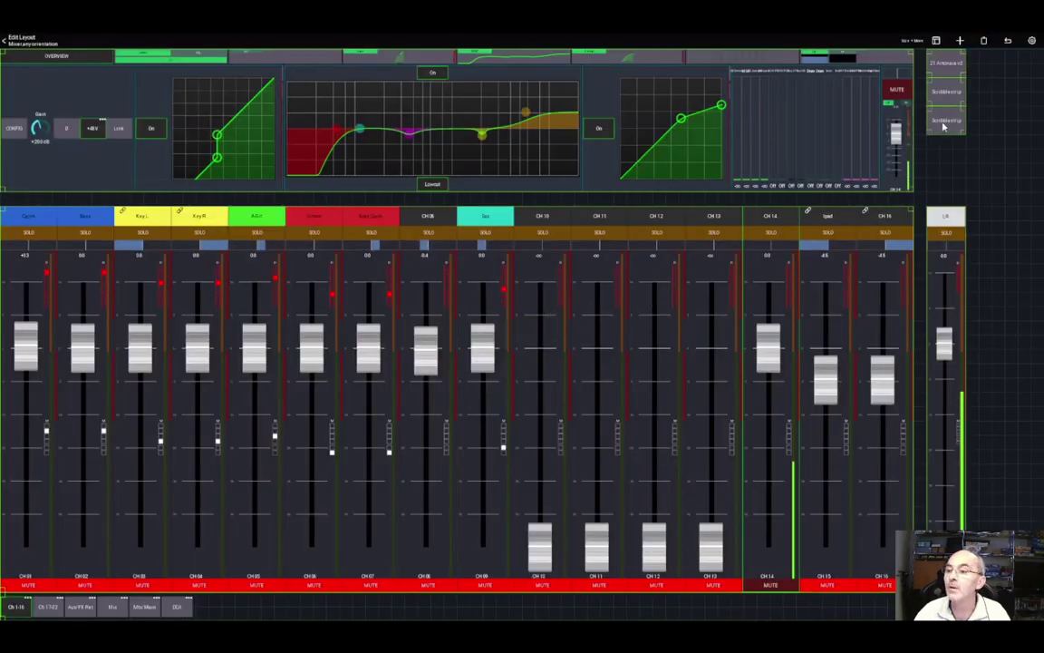
Step: Set the label of the duplicated Scribblestrip button beneath the original to "Mutegroup"
left_click(663, 168)
left_click(509, 326)
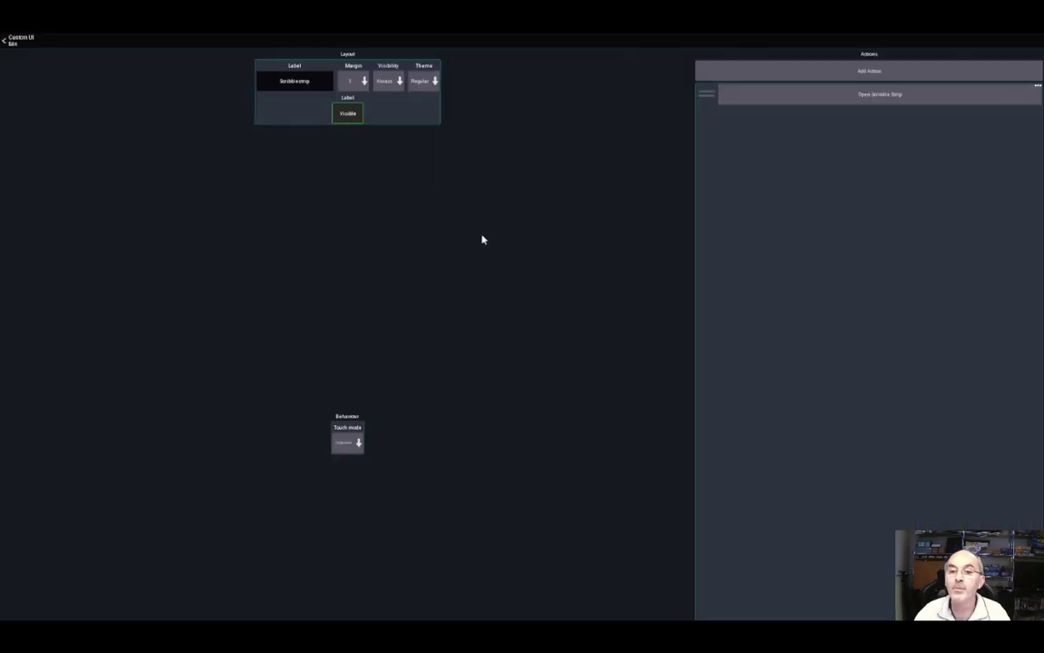
left_click(331, 83)
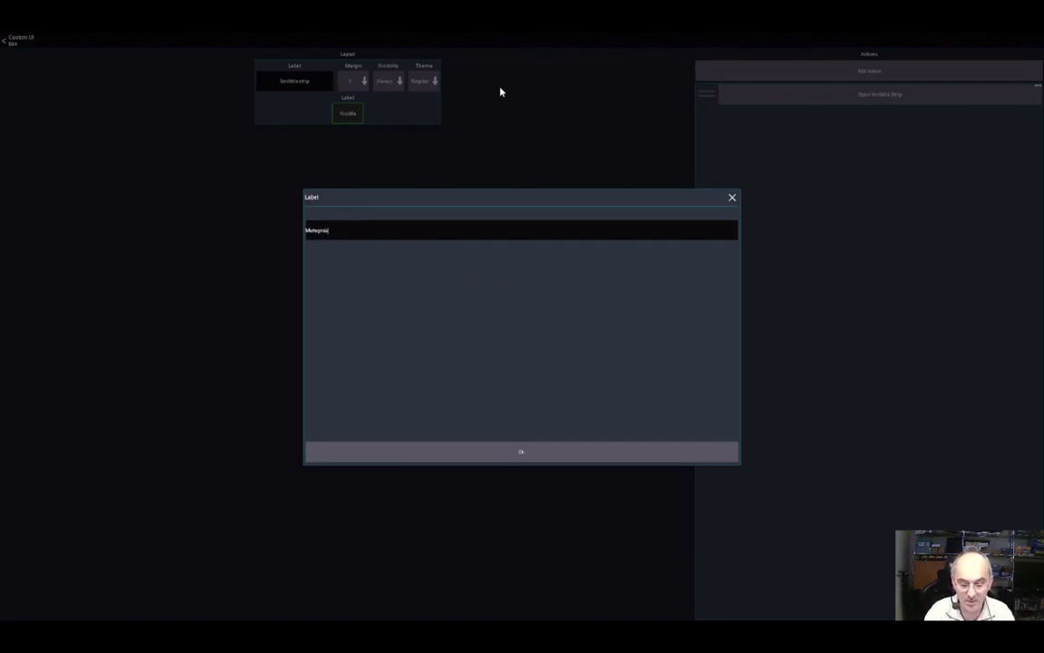
left_click(522, 451)
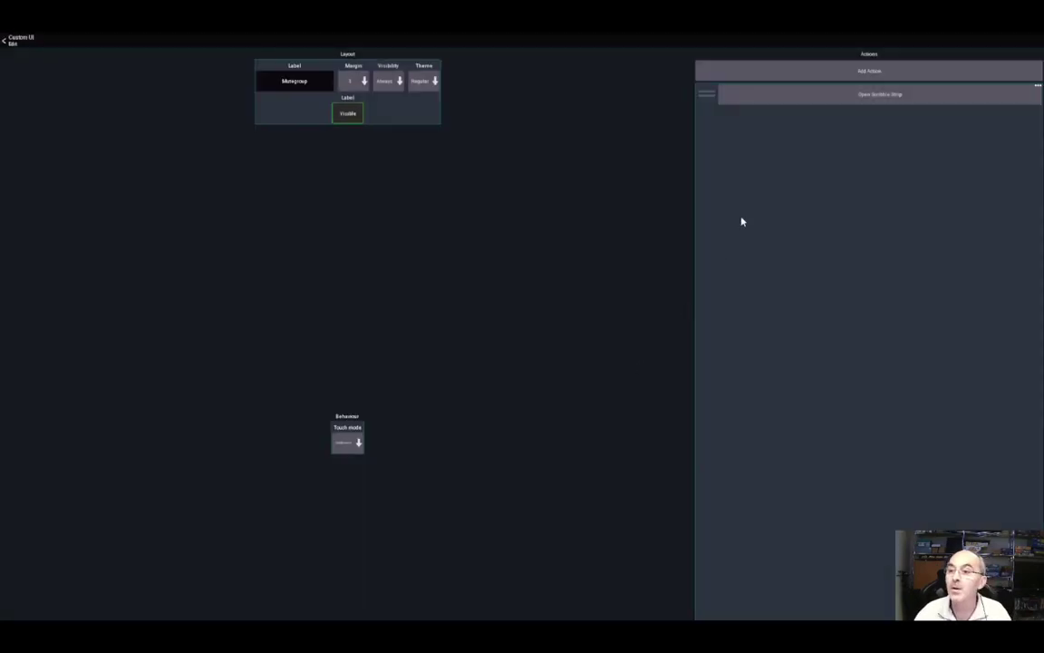
Step: Change the Mutegroup button's Open view action to target the Mutegroups view and return to the layout
left_click(823, 100)
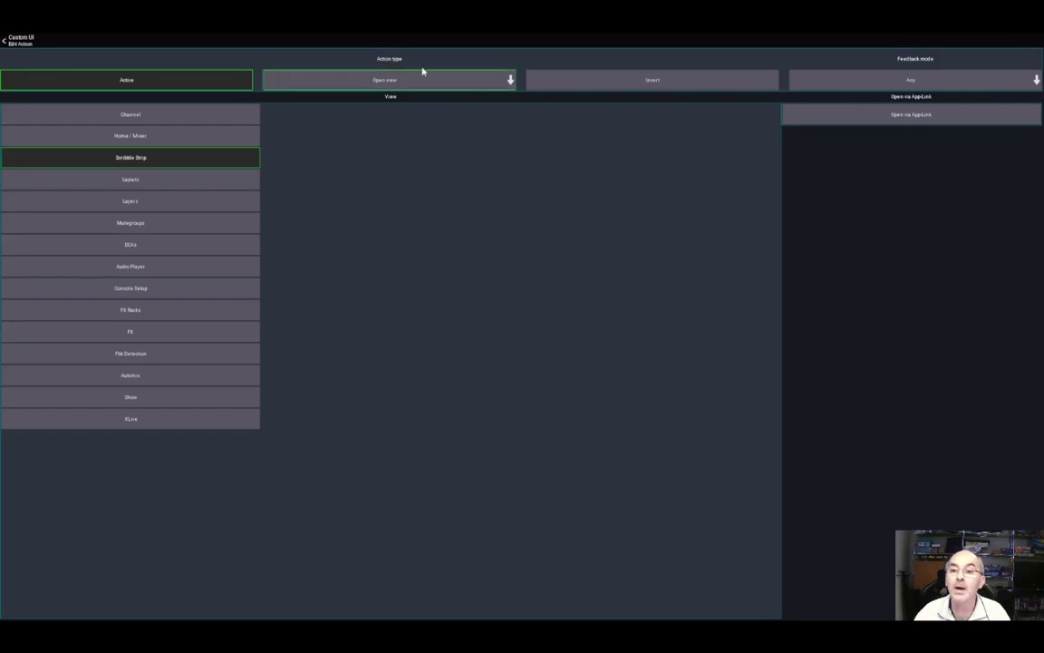
left_click(149, 225)
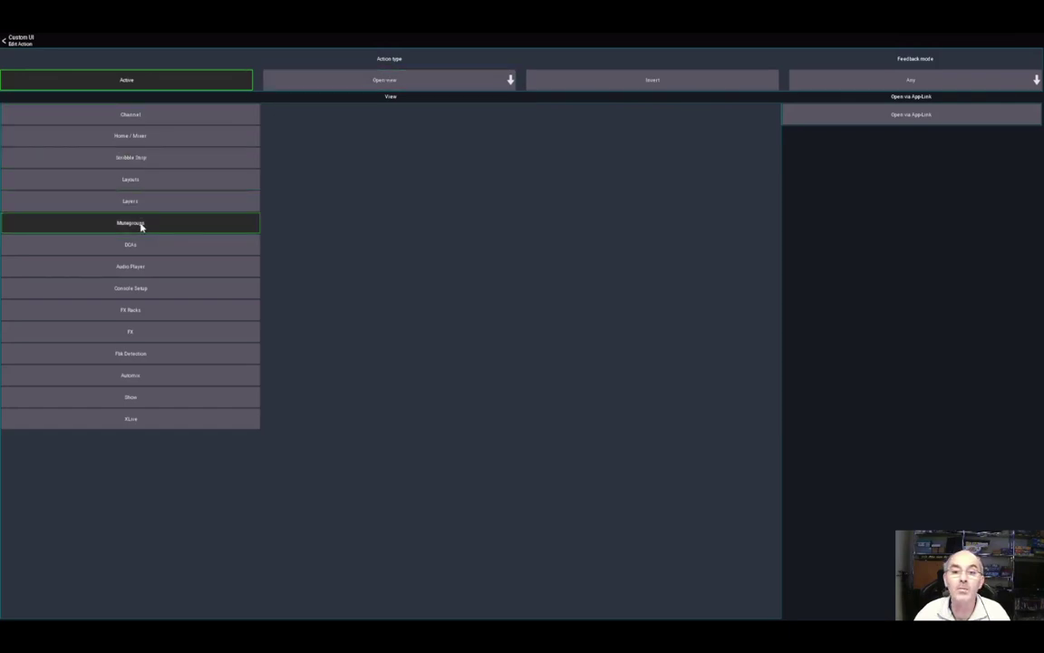
left_click(10, 40)
left_click(17, 42)
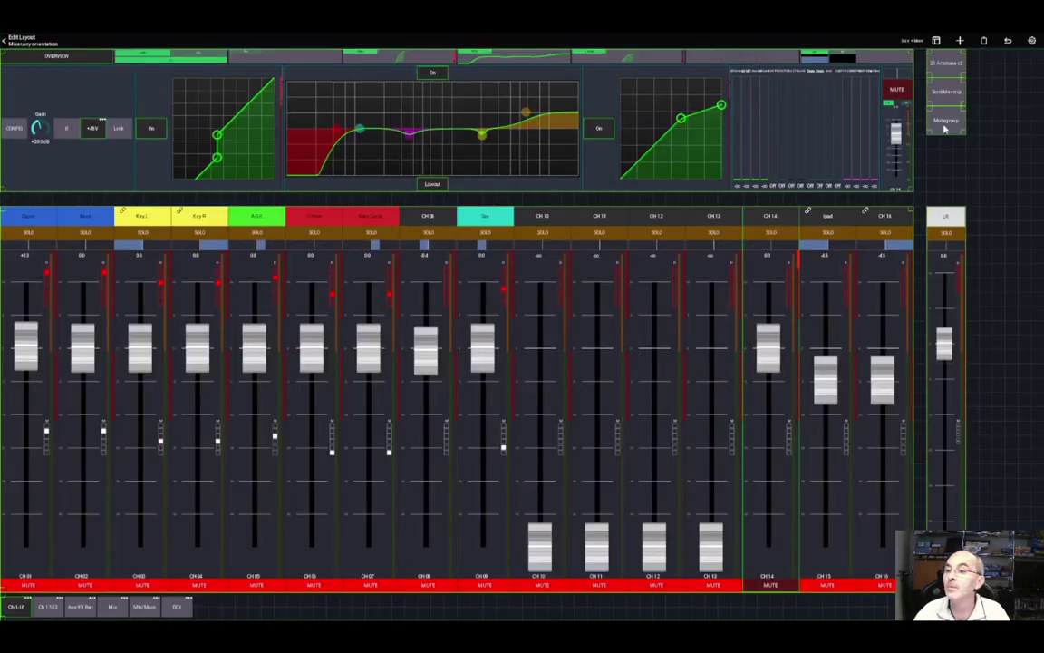
Step: Copy the Mutegroup button and paste an unincremented duplicate directly beneath it
left_click(945, 129)
left_click(408, 290)
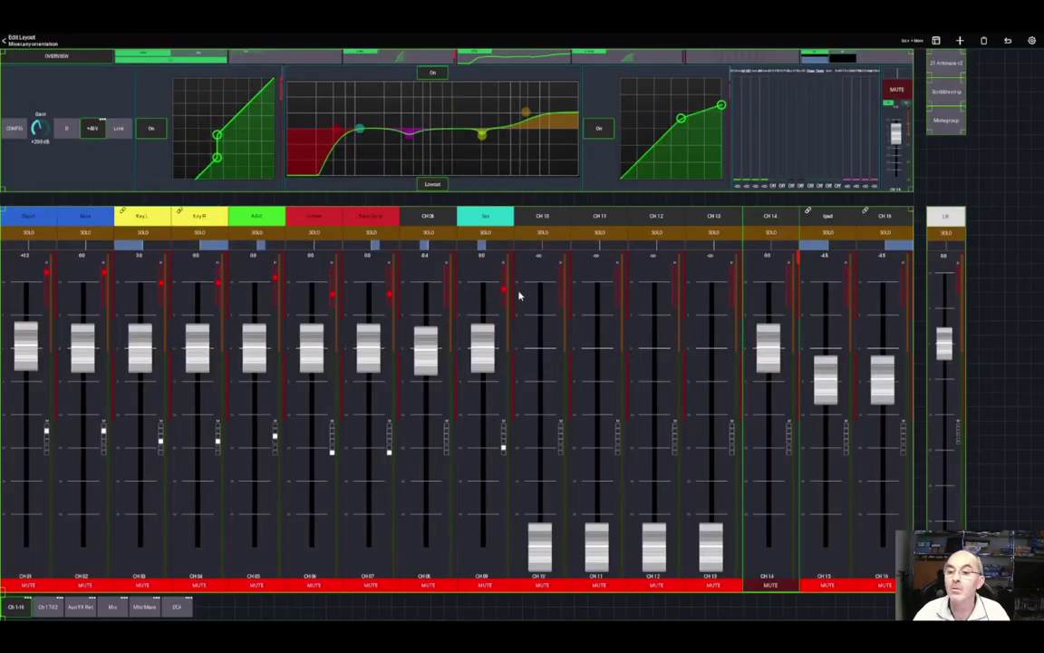
left_click(984, 41)
left_click(536, 331)
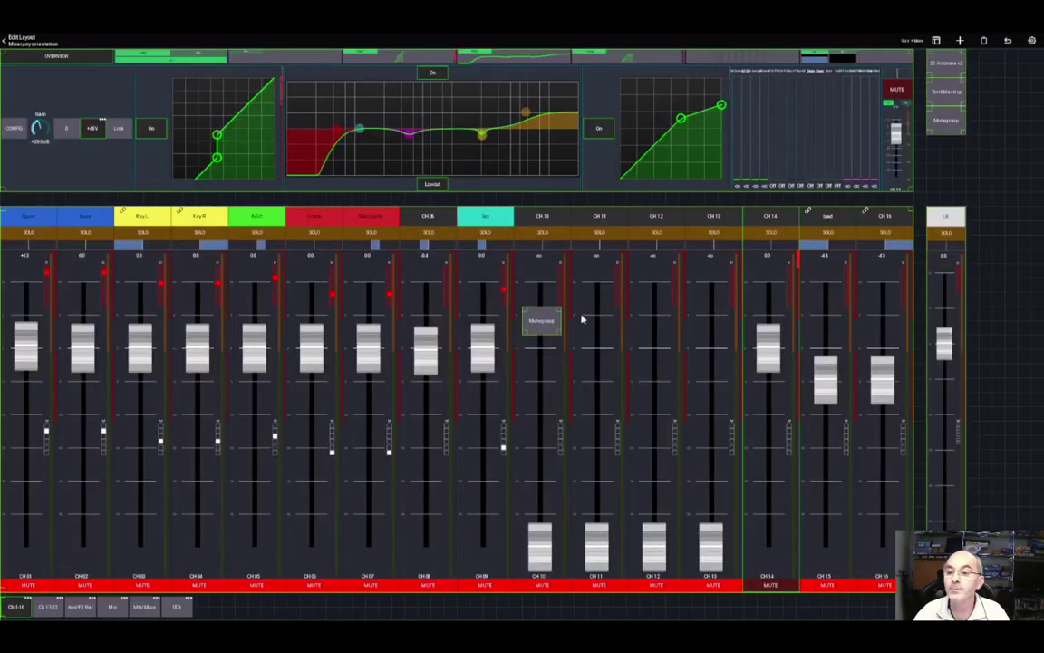
left_click_drag(542, 320, 943, 161)
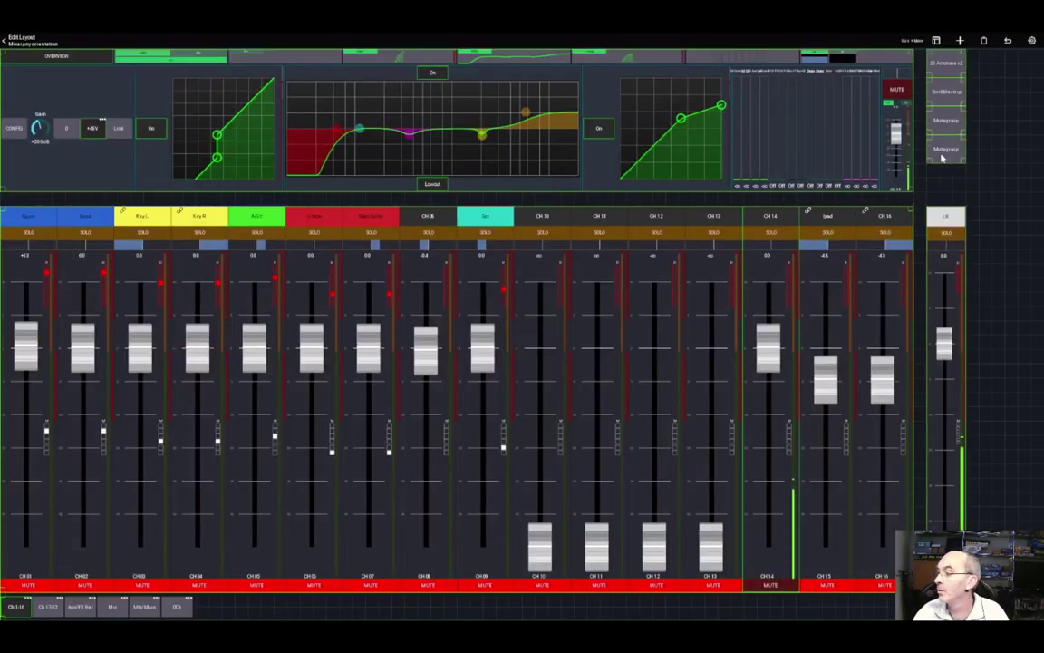
Step: Replace the label of the lower Mutegroup duplicate with "DCA"
left_click(945, 156)
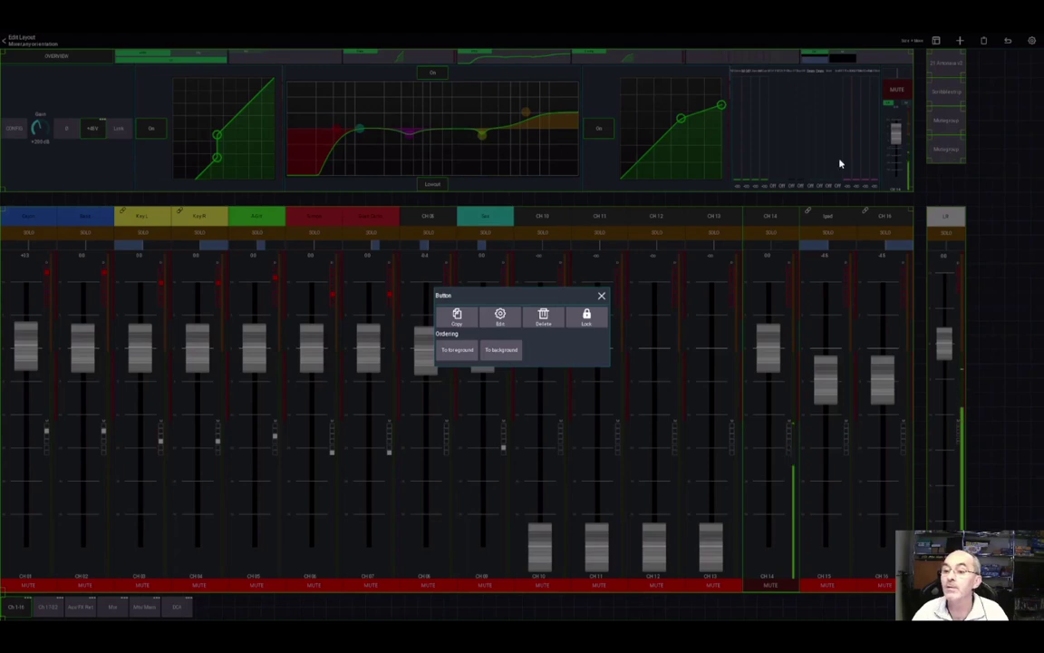
left_click(522, 320)
left_click(301, 87)
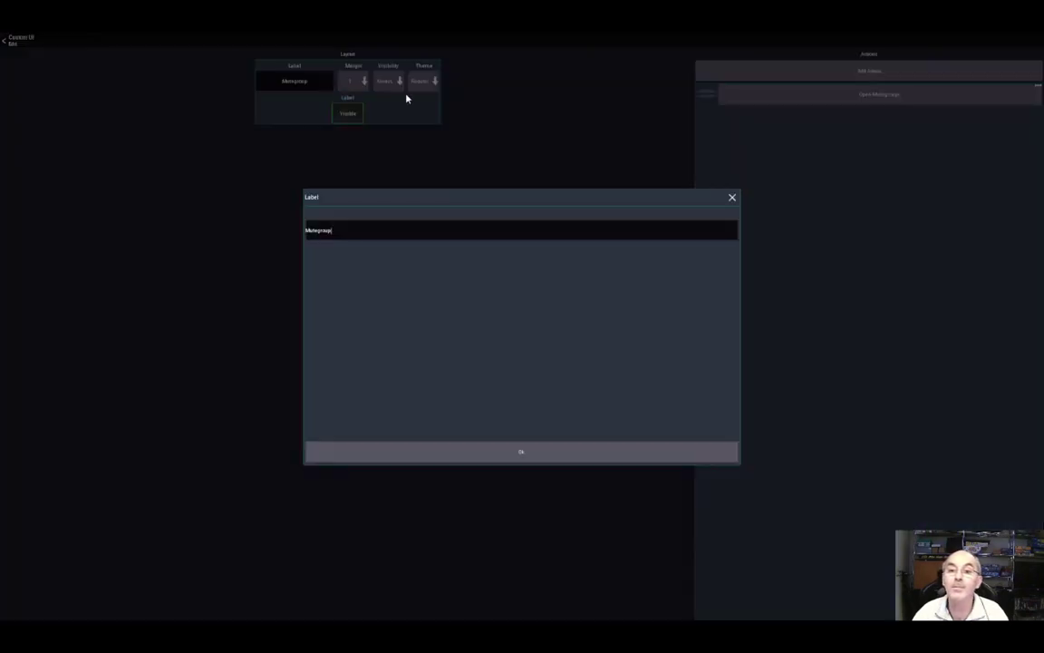
key("BackSpace")
key("BackSpace")
key("BackSpace")
key("BackSpace")
key("BackSpace")
key("BackSpace")
key("BackSpace")
key("BackSpace")
key("BackSpace")
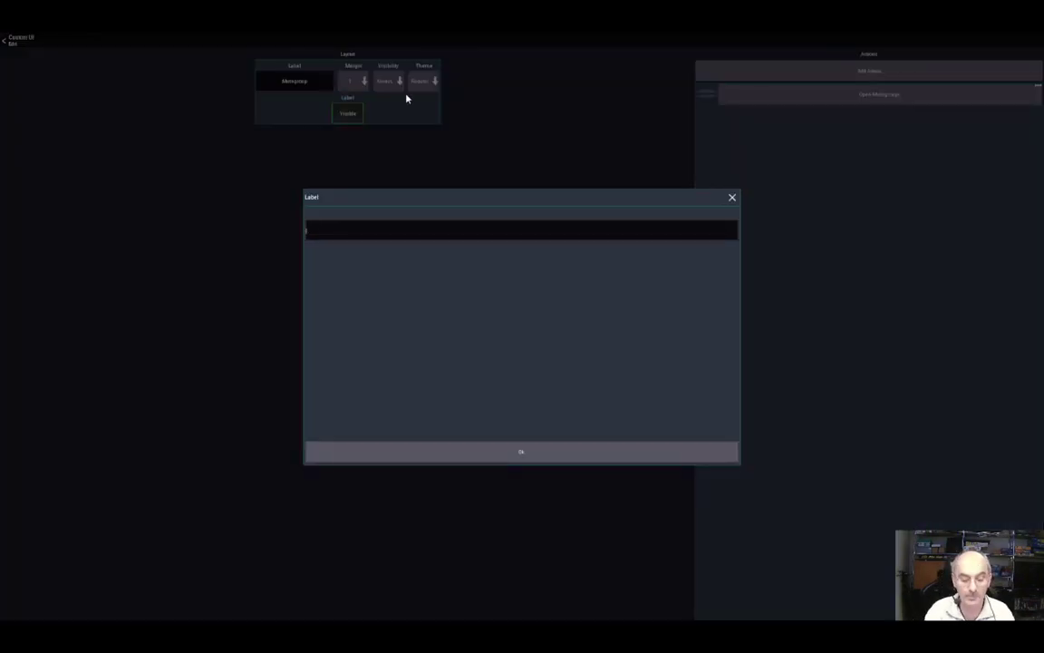
type("DCA")
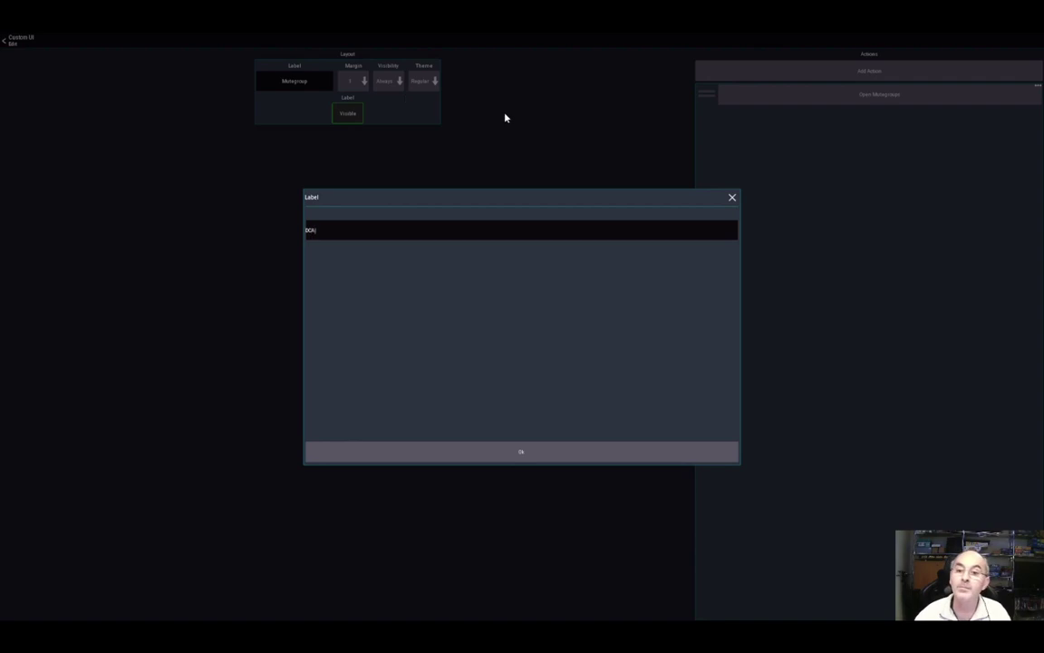
left_click(562, 453)
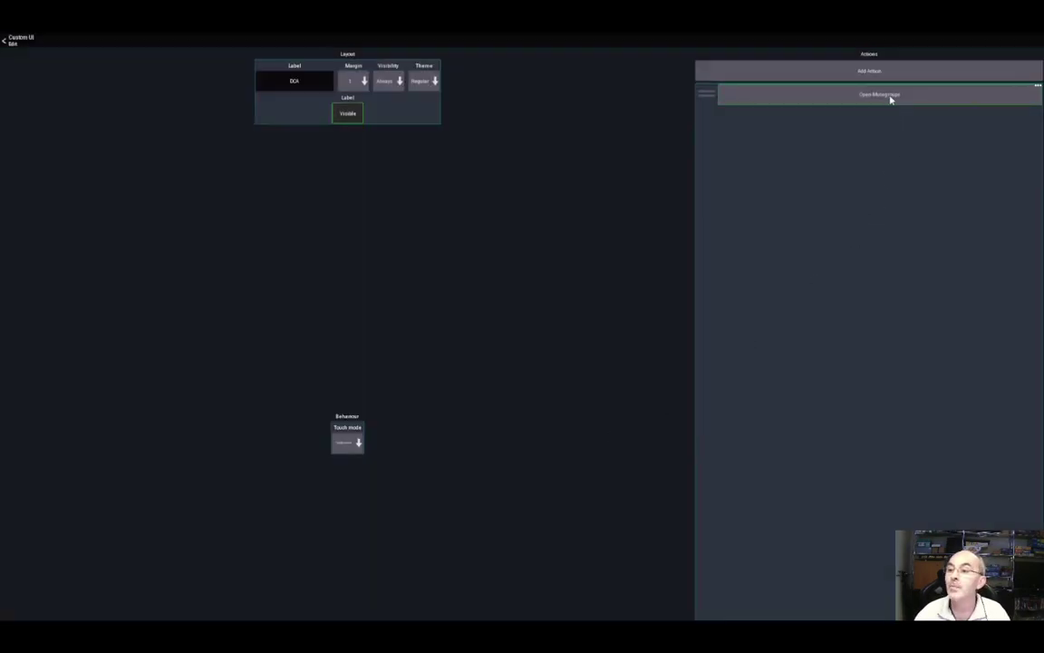
Step: Change the DCA button's Open view action to target the DCAs view and return to the layout
left_click(890, 100)
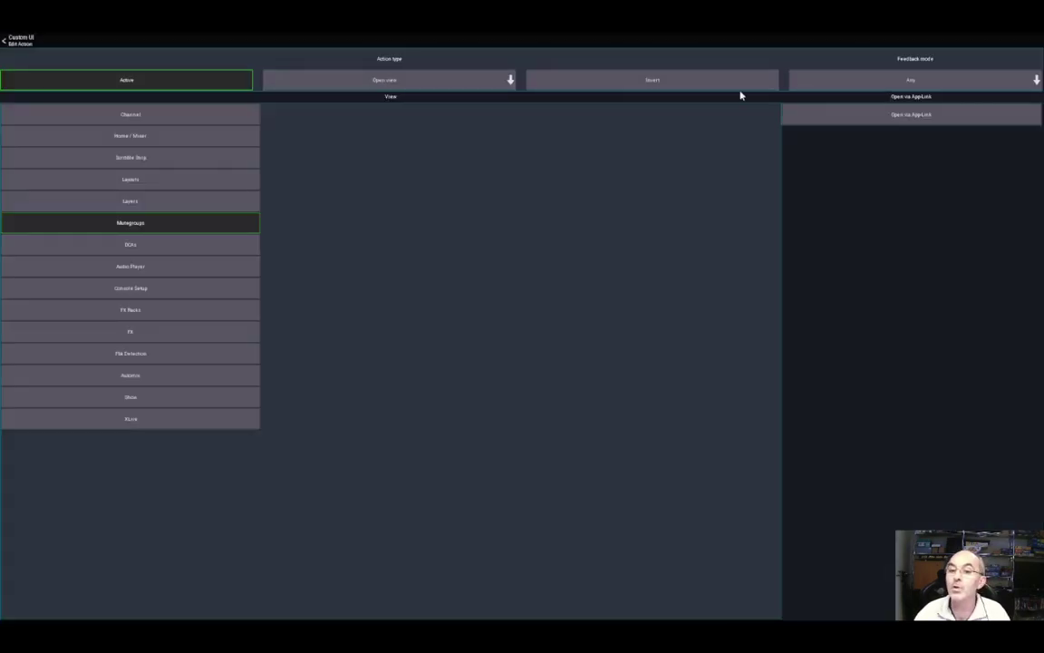
left_click(140, 243)
left_click(13, 41)
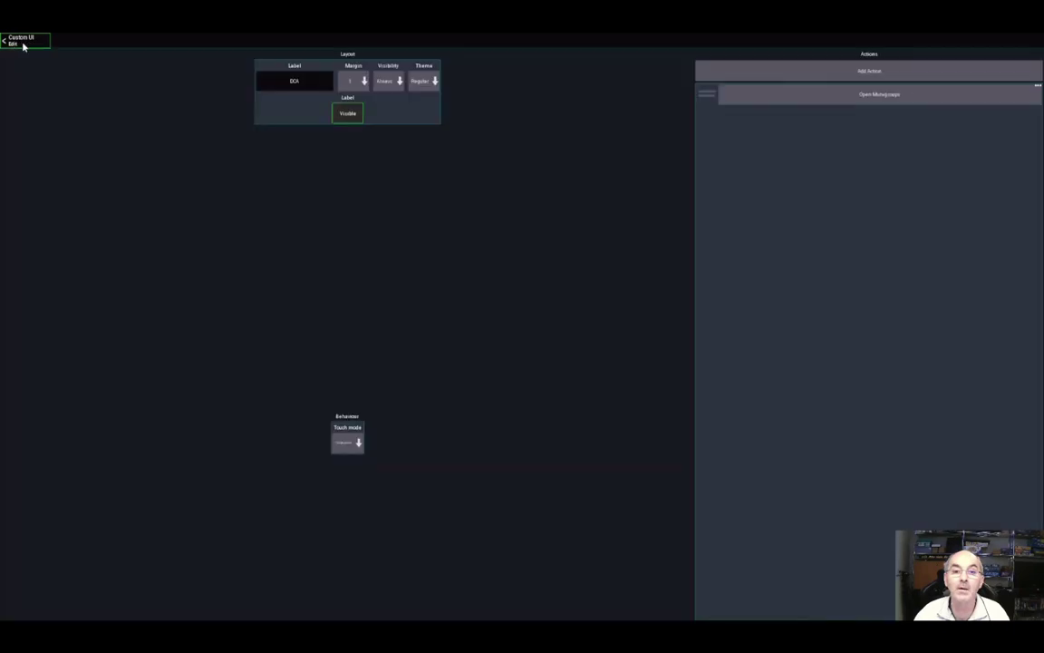
left_click(15, 41)
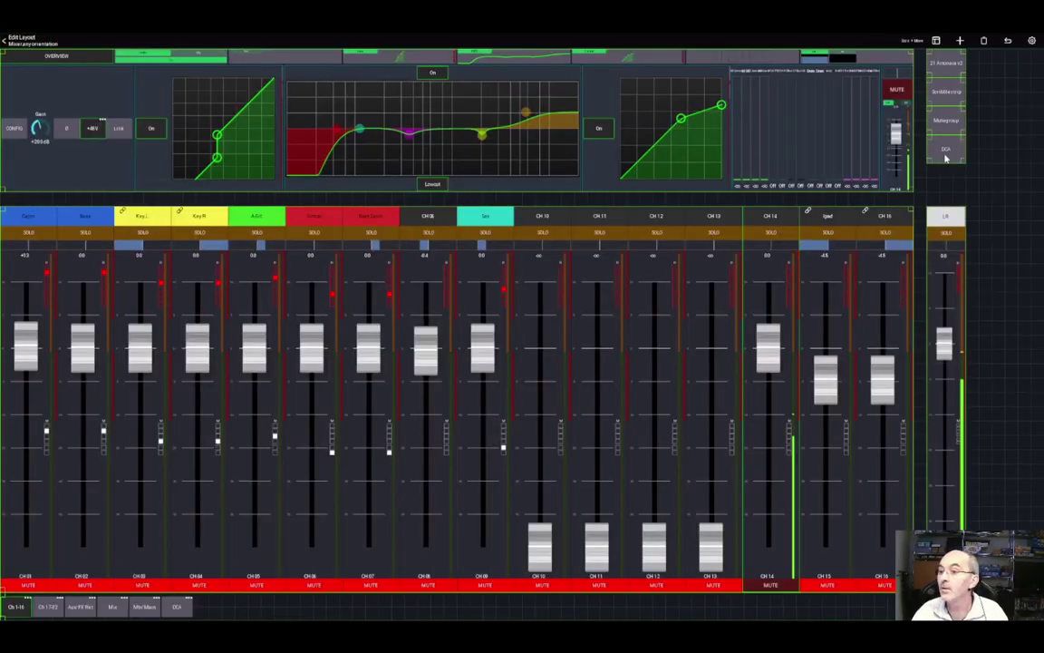
Step: Copy the DCA button and paste an unincremented duplicate, placing it directly beneath the original
left_click(946, 157)
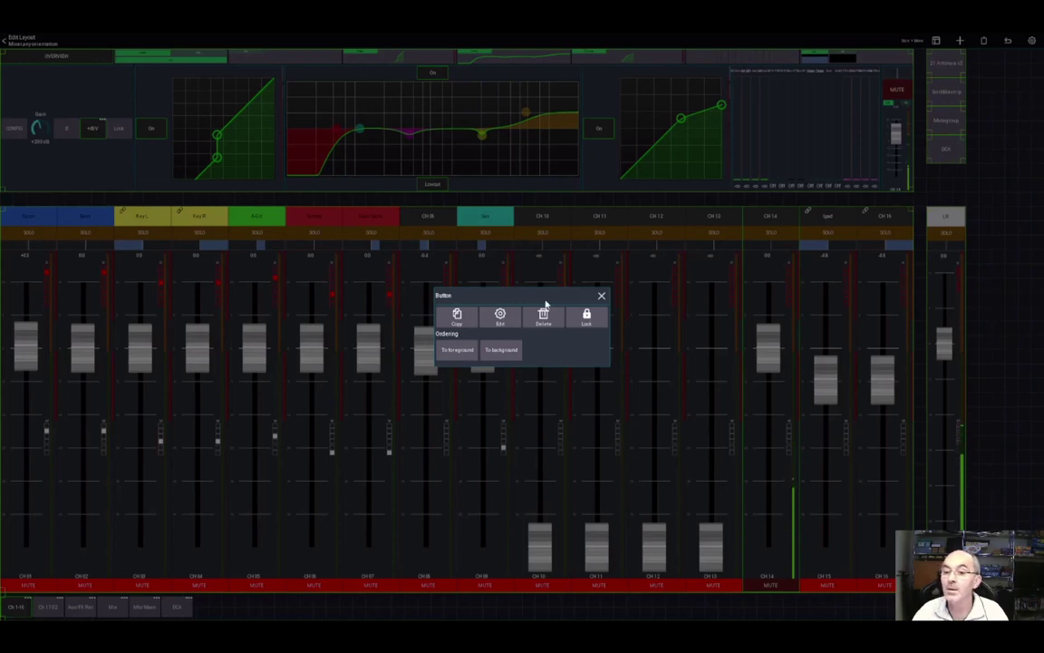
left_click(466, 316)
left_click(884, 90)
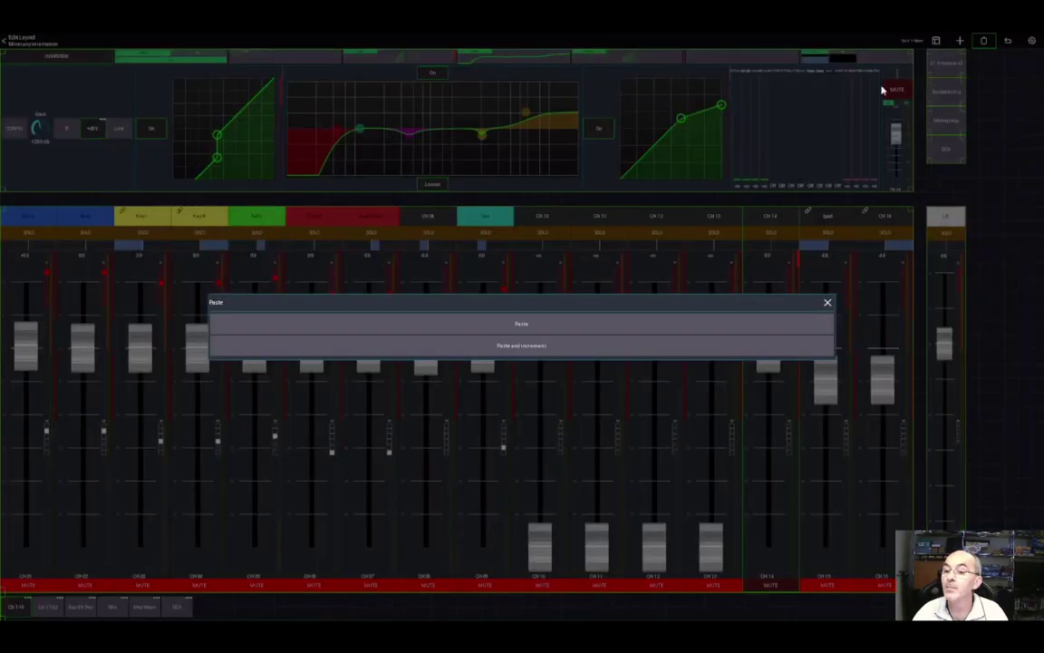
left_click(522, 324)
left_click_drag(522, 331, 619, 291)
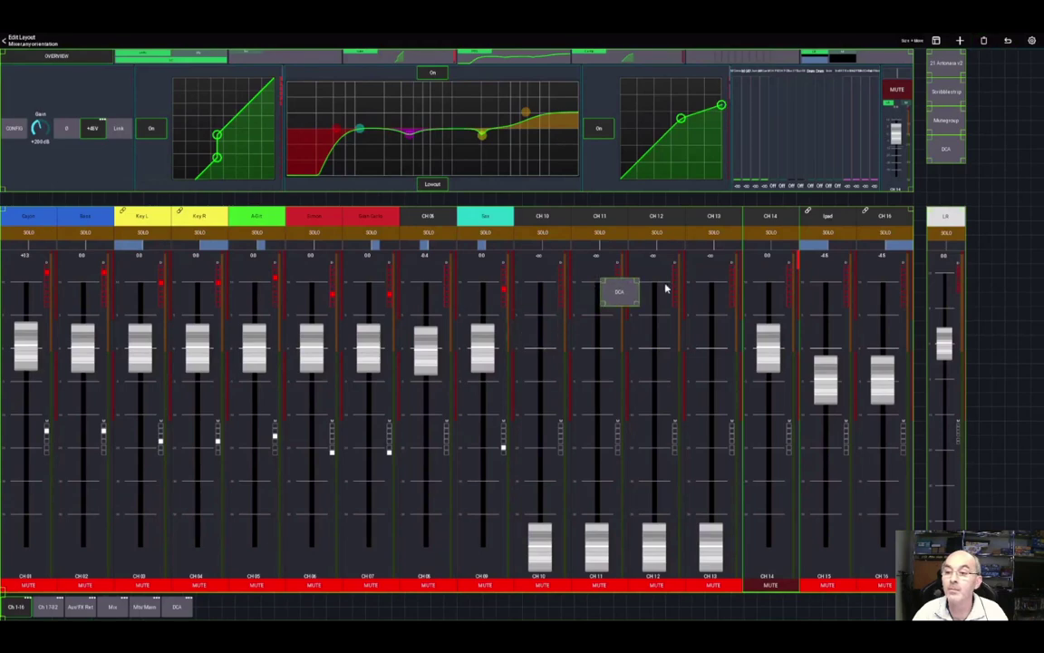
Step: Replace the label of the lower DCA duplicate with "USB Player"
left_click(616, 285)
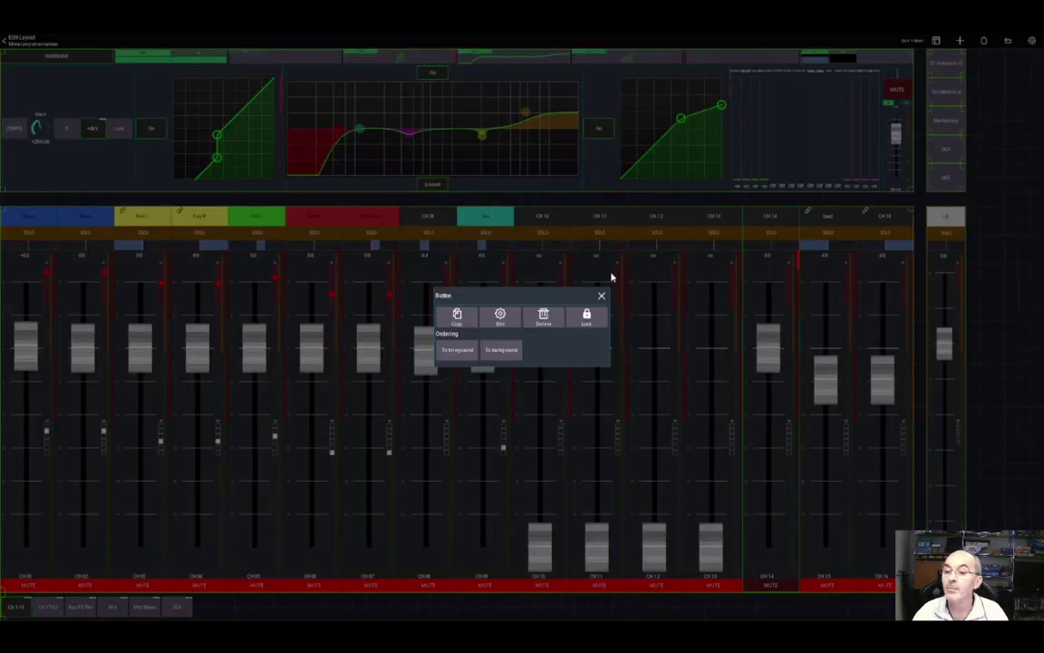
left_click(499, 315)
left_click(322, 80)
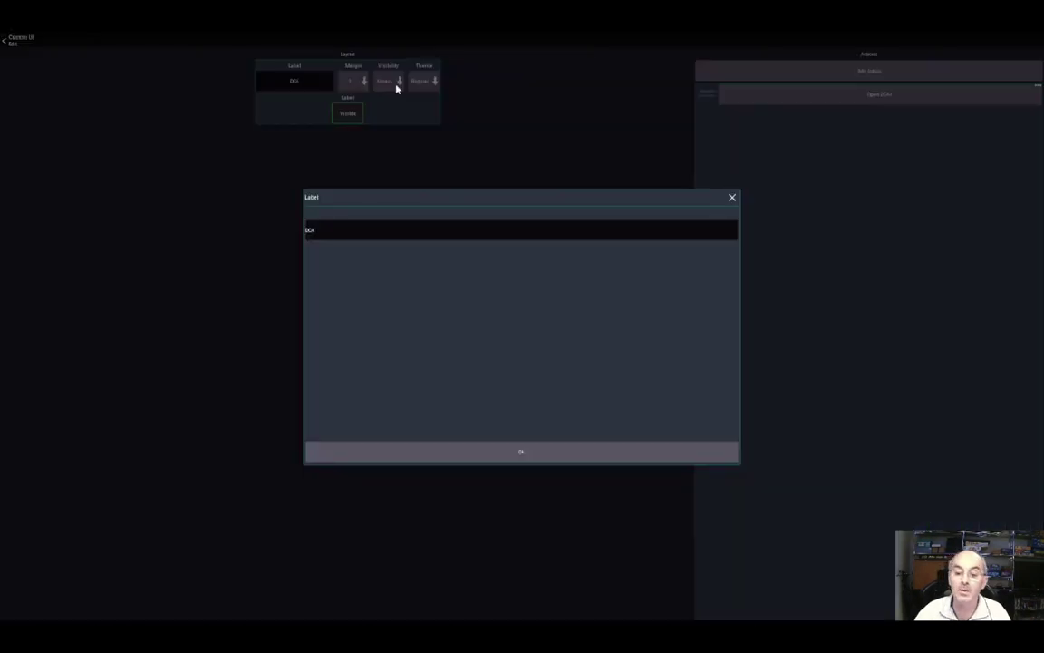
type("U")
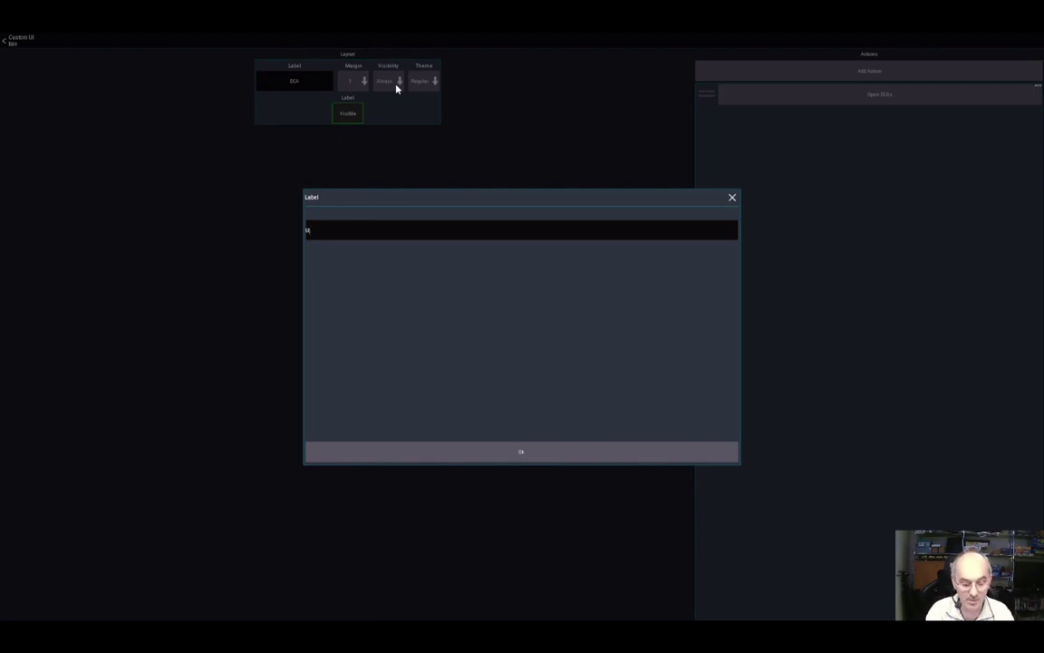
type("SB Pla")
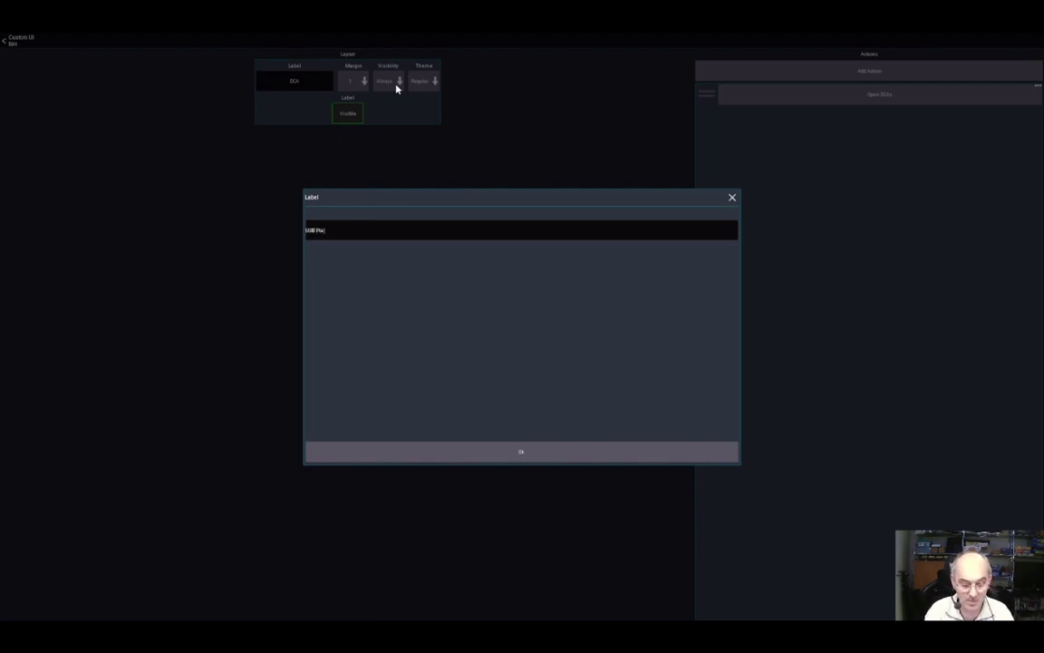
type("yer")
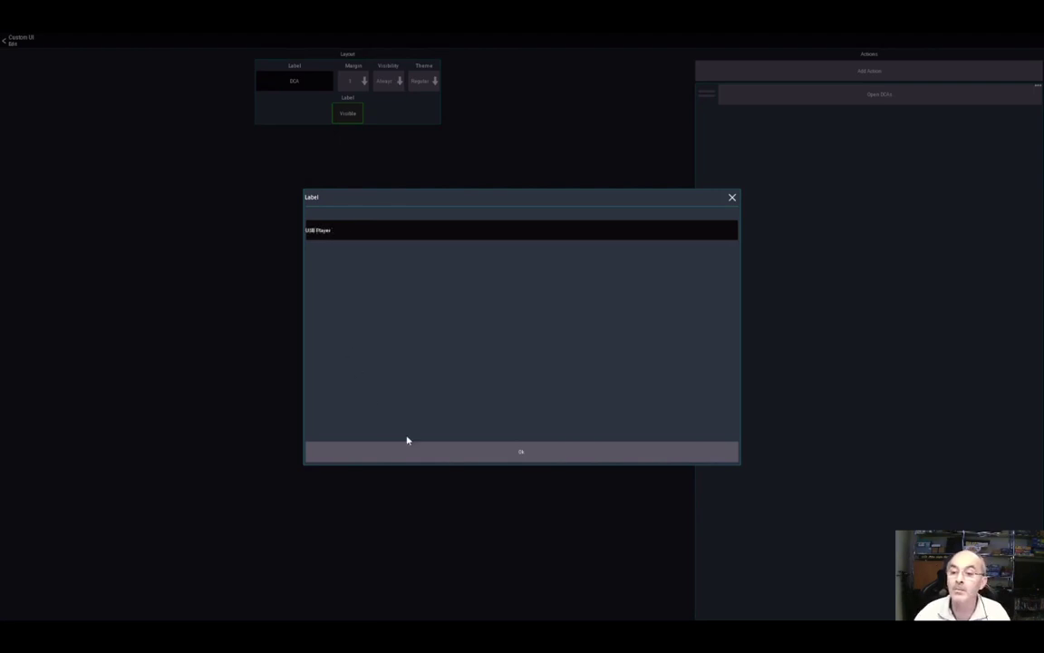
left_click(518, 451)
Step: Point the USB Player button's Open view action at Audio Player with the USB Player view, and return to the layout
left_click(843, 98)
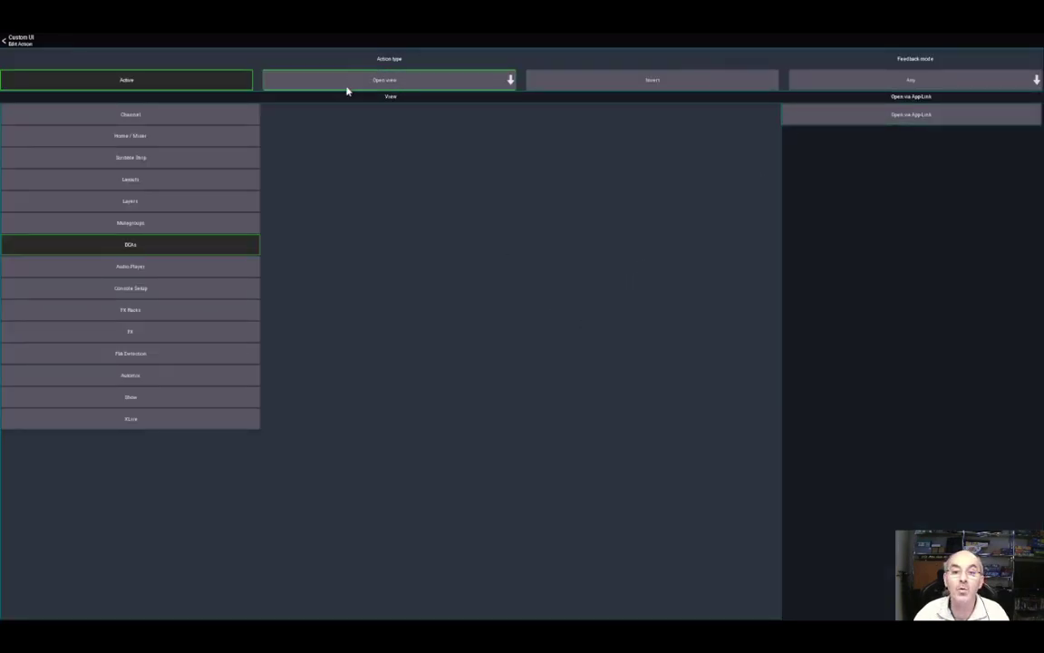
left_click(121, 270)
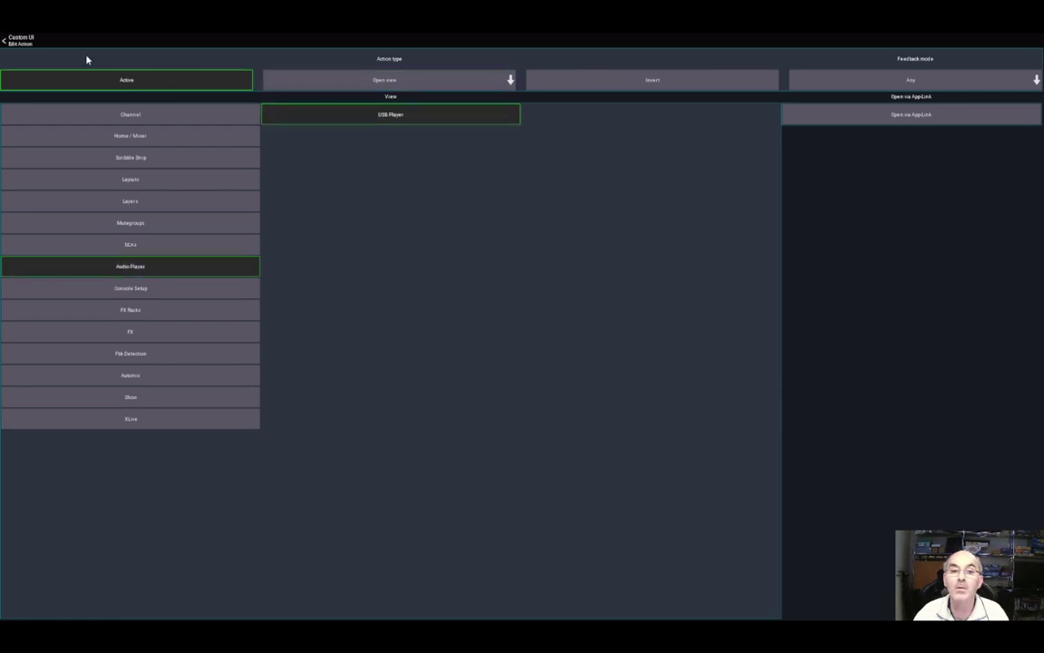
left_click(15, 40)
left_click(16, 41)
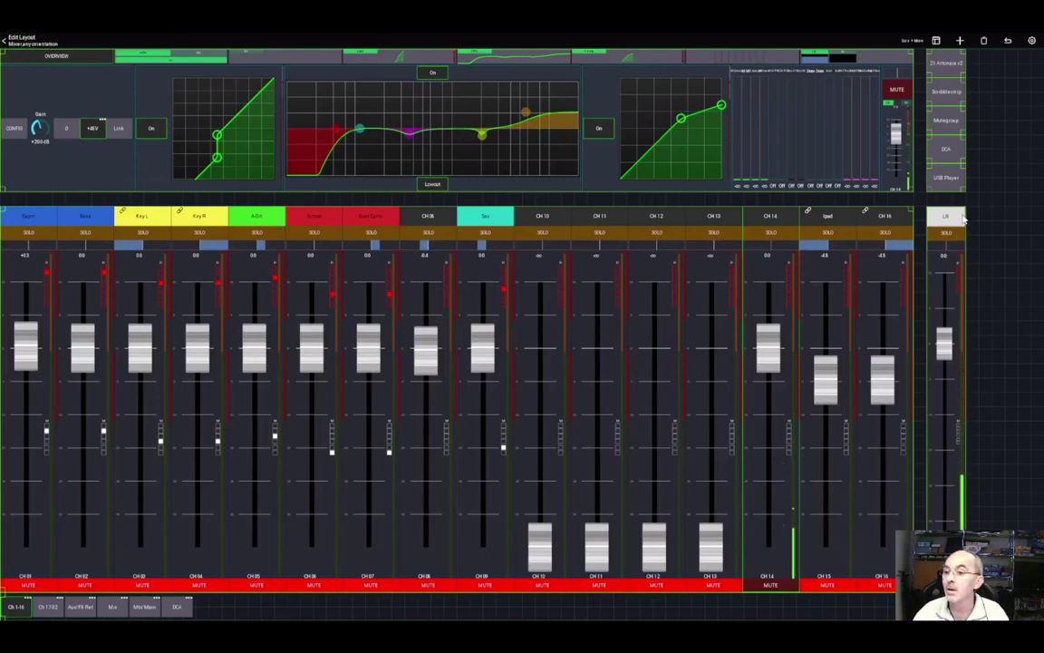
Step: Lower the top edges of the LR master strip and the mixer block by one button height
left_click_drag(963, 219, 964, 248)
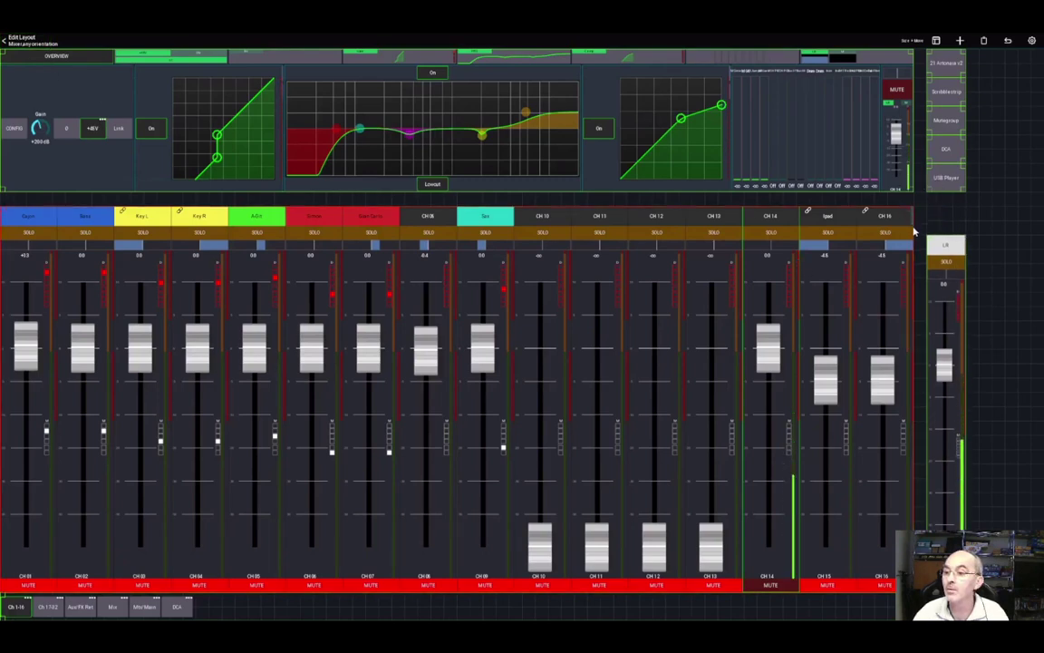
left_click_drag(911, 217, 911, 246)
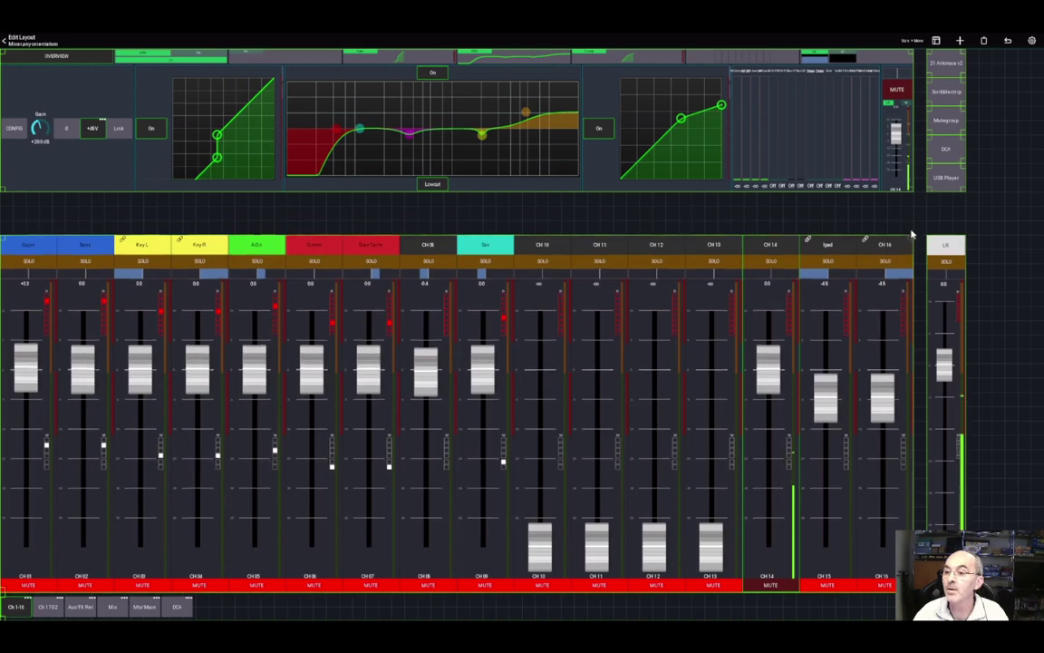
Step: Copy the USB Player button and paste a duplicate directly beneath it, above the LR master strip
left_click(943, 185)
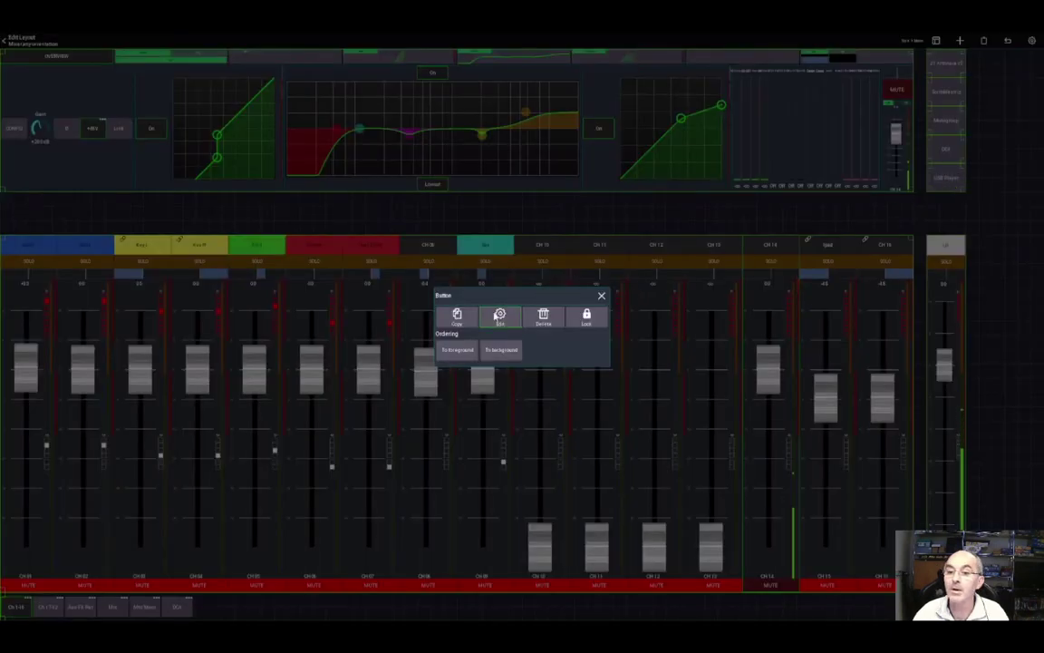
left_click(457, 317)
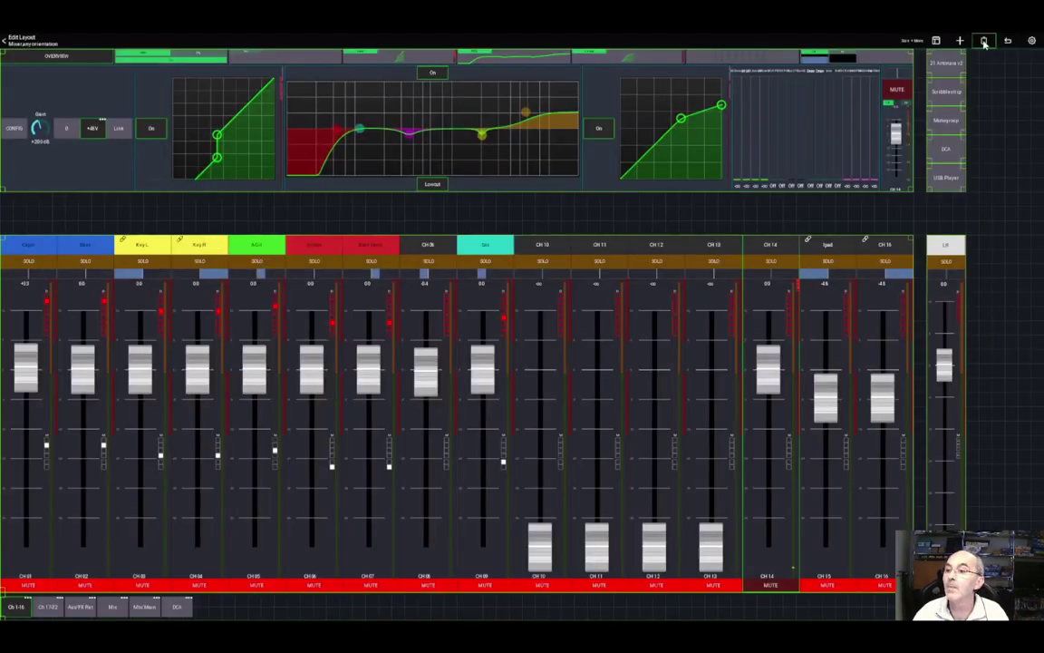
left_click(903, 79)
left_click(544, 324)
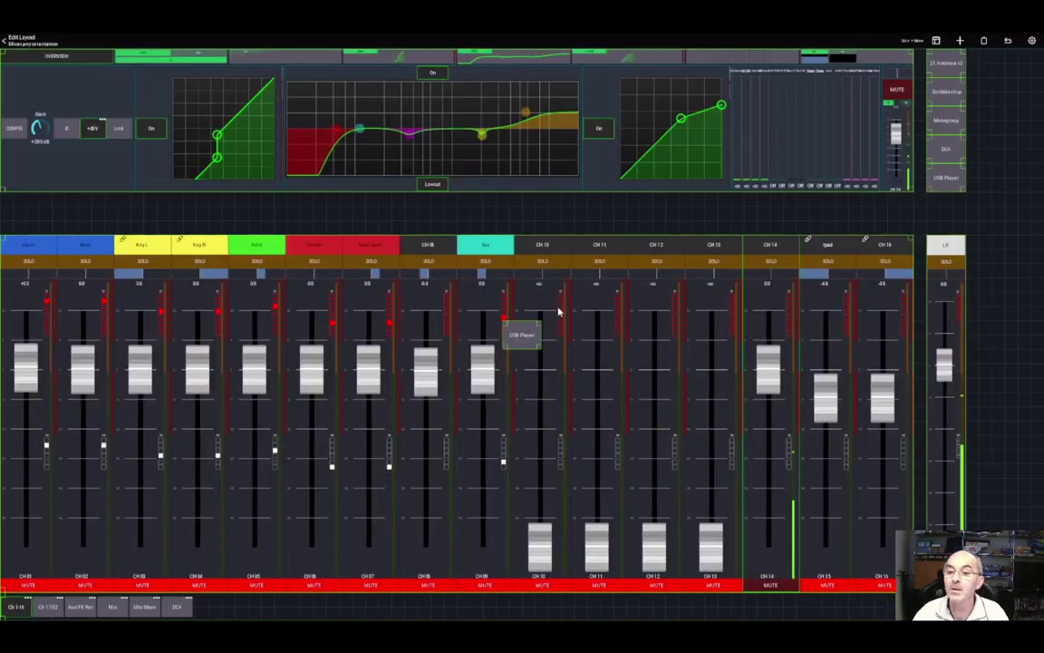
left_click_drag(523, 337, 950, 208)
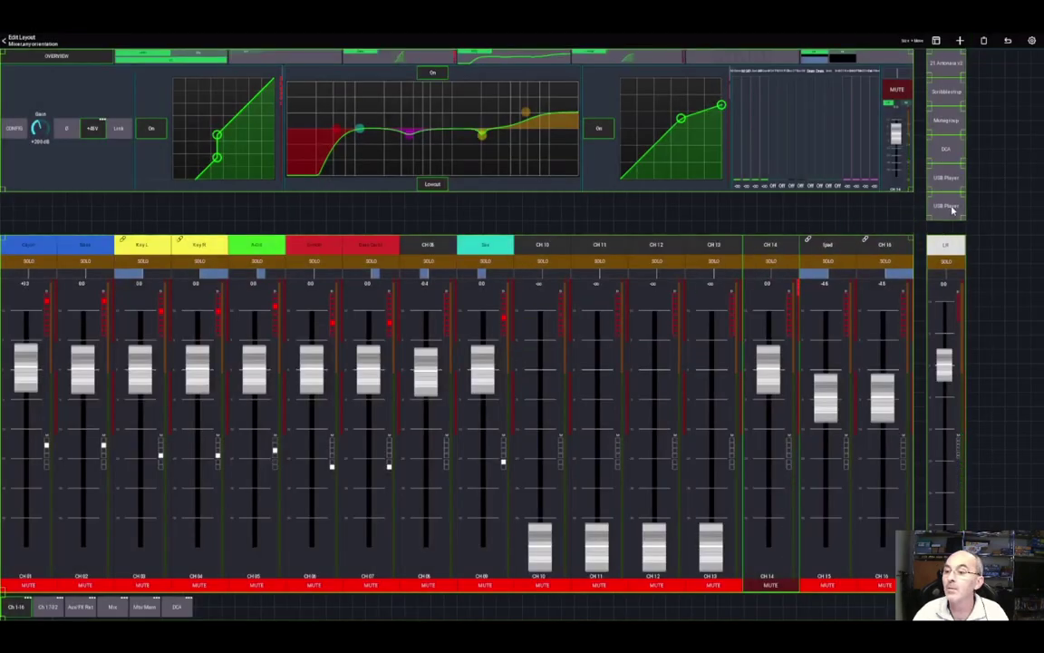
Step: Replace the label of the lower USB Player duplicate with "X-Live"
left_click(952, 209)
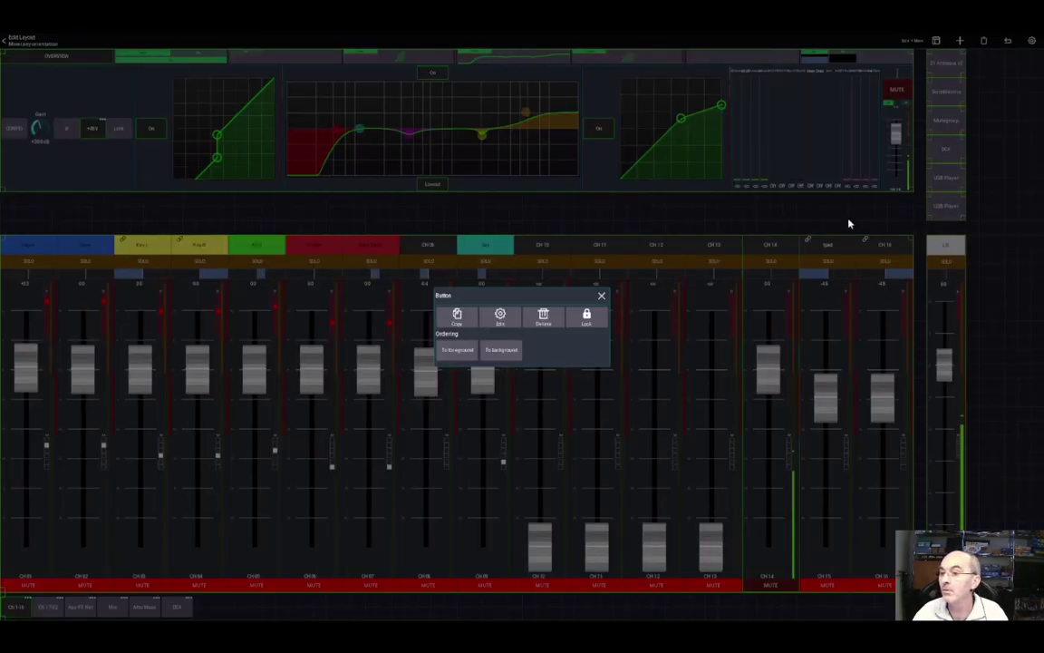
left_click(496, 314)
left_click(327, 82)
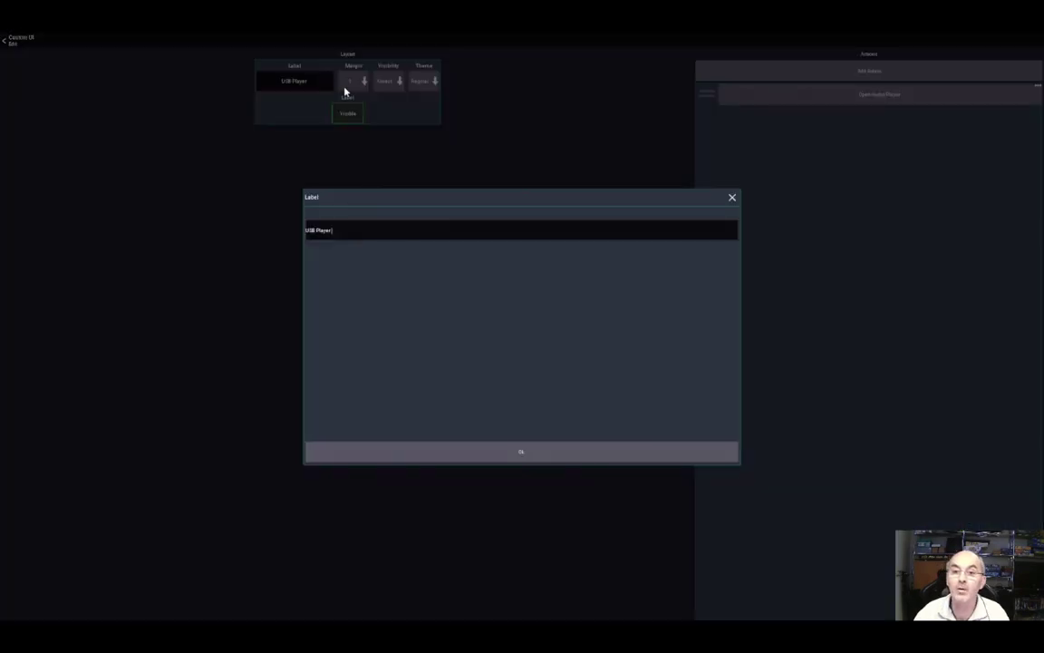
key("ctrl+a")
type("U")
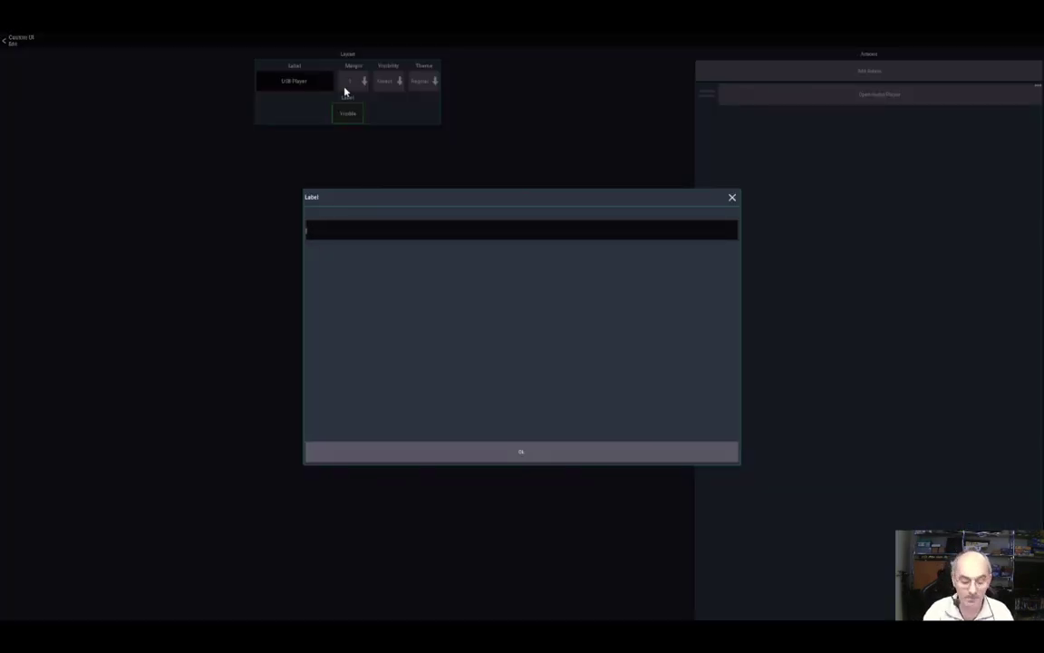
type("X-Li")
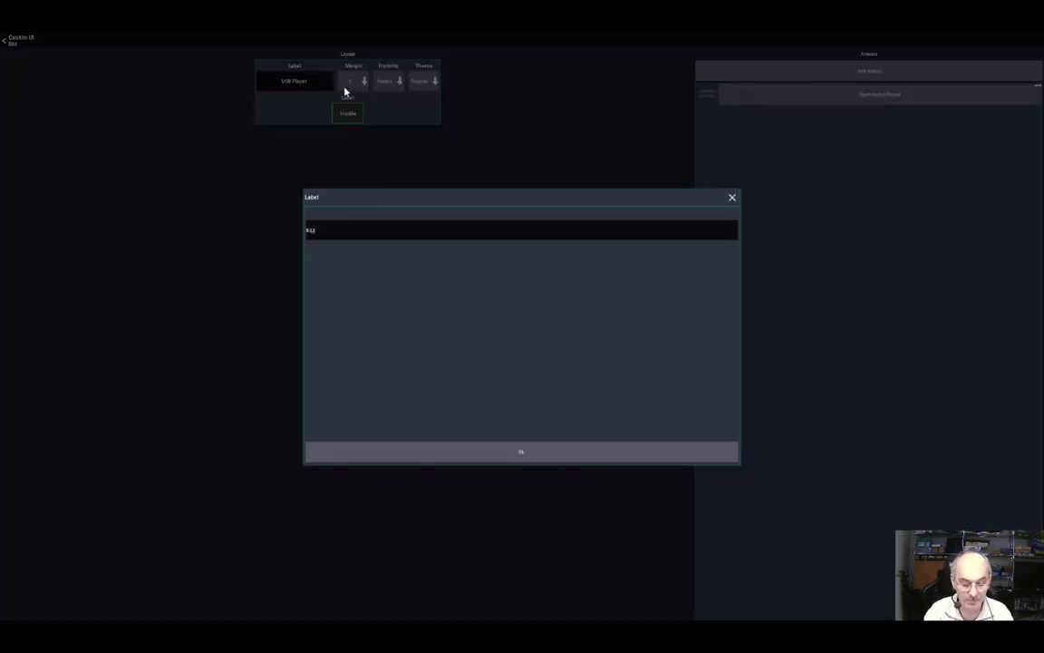
type("ve")
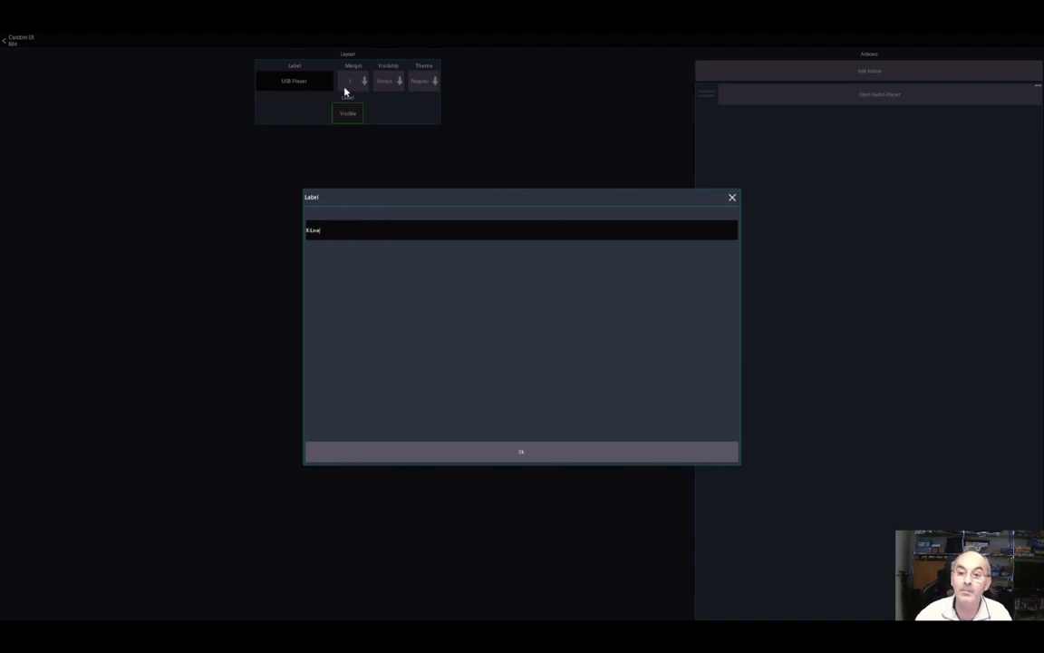
left_click(547, 453)
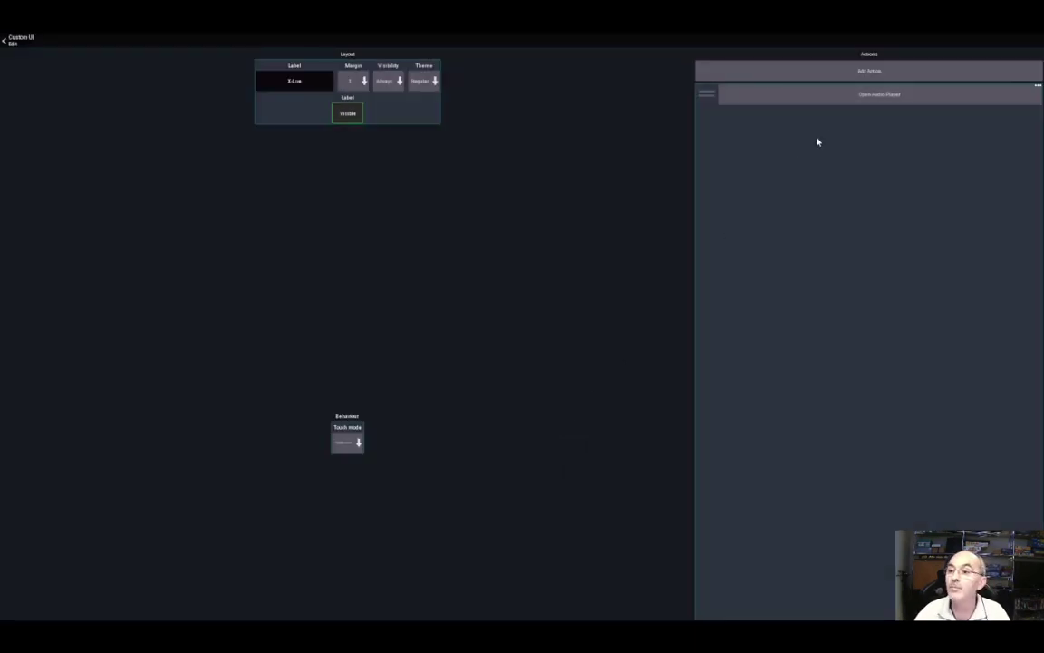
Step: Point the X-Live button's Open view action at XLive and return to the layout
left_click(848, 99)
left_click(140, 419)
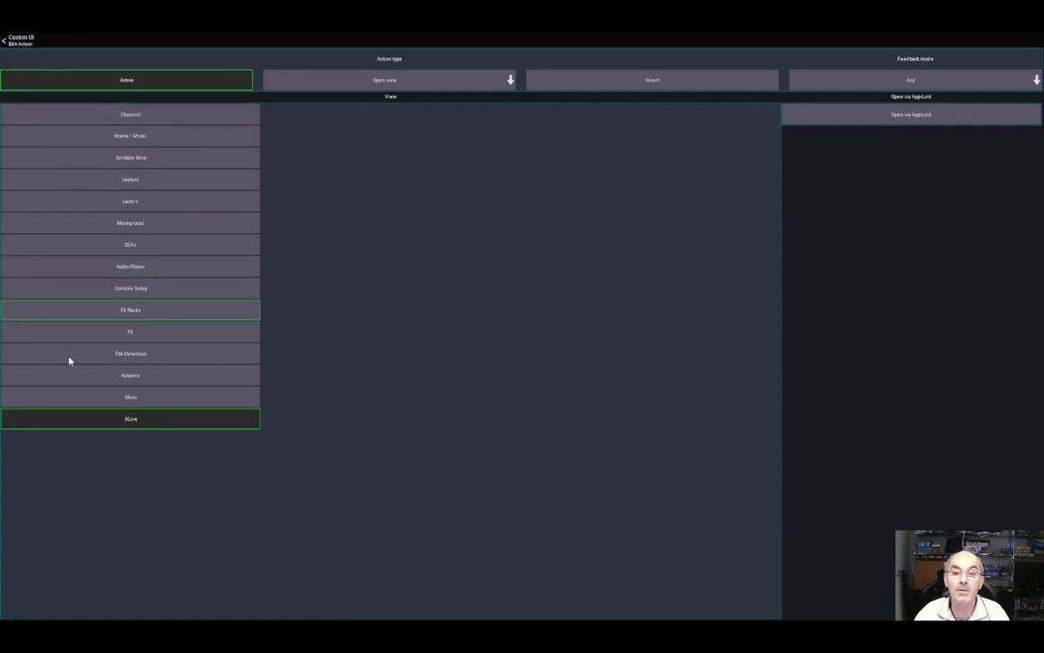
left_click(16, 39)
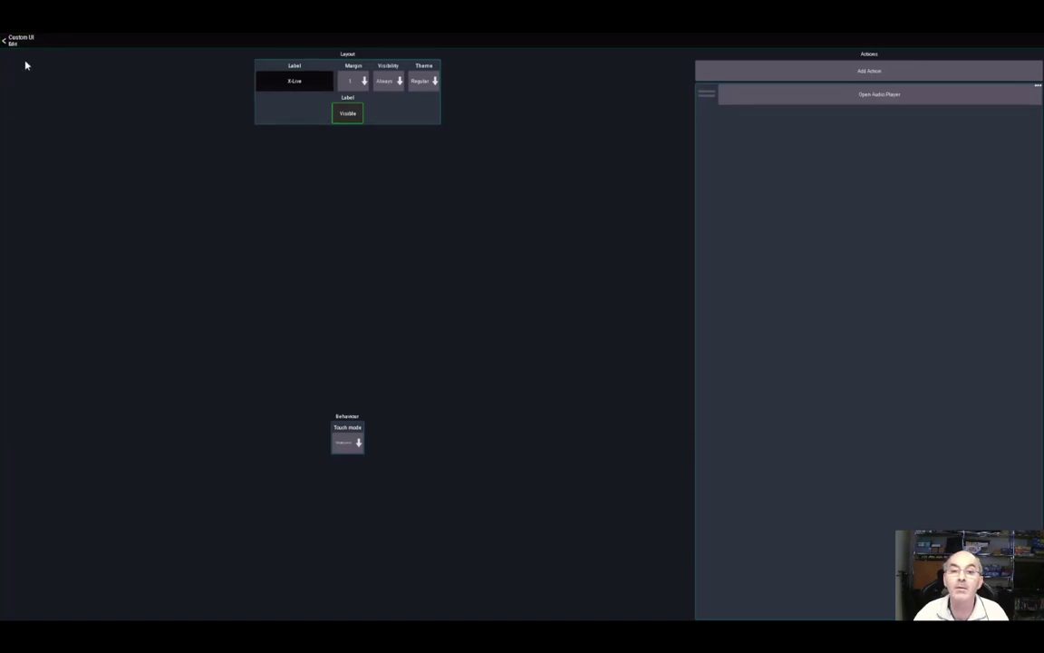
left_click(15, 40)
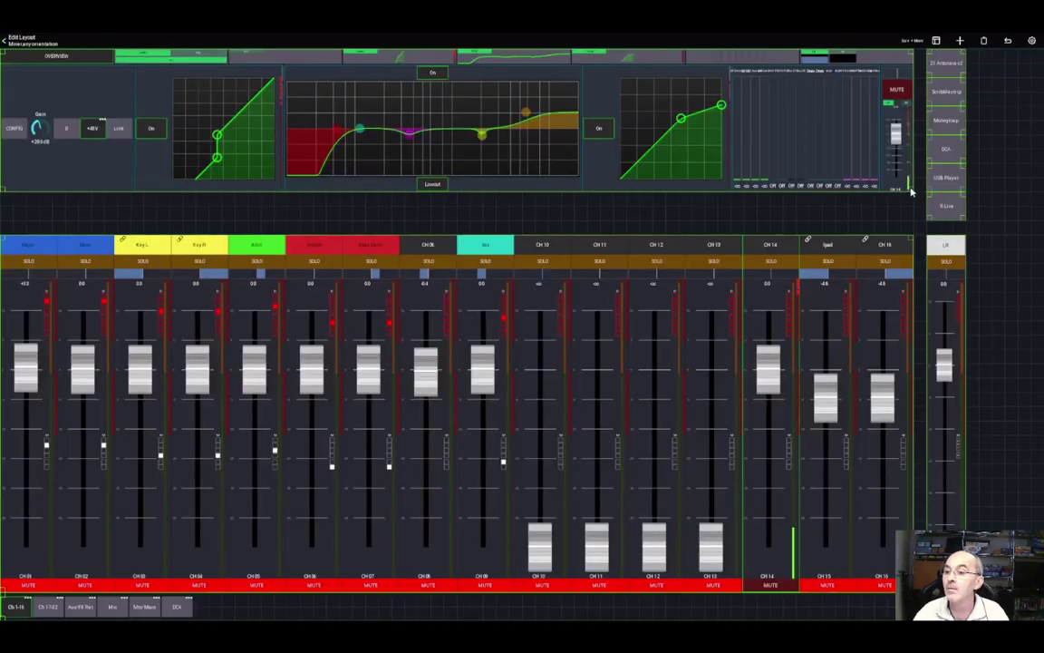
Step: Extend the channel view's bottom edge down to the level of the X-Live button's lower edge
left_click_drag(914, 191, 912, 230)
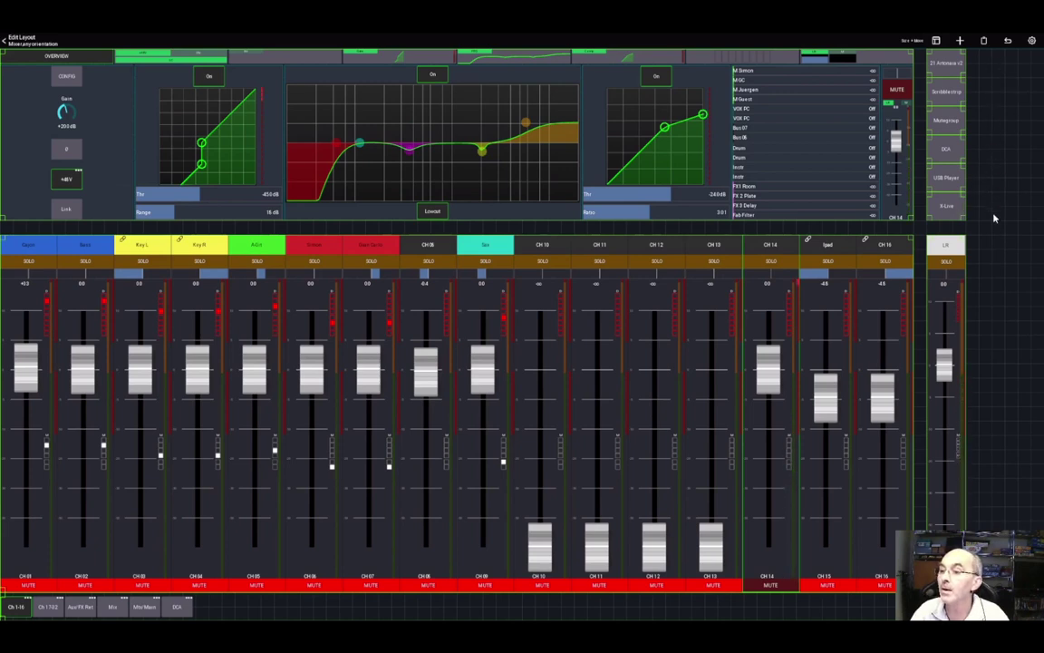
Step: Add a Mutegroup preset button and enlarge it in a new column beside the topmost view button, matching that button's height
left_click(961, 42)
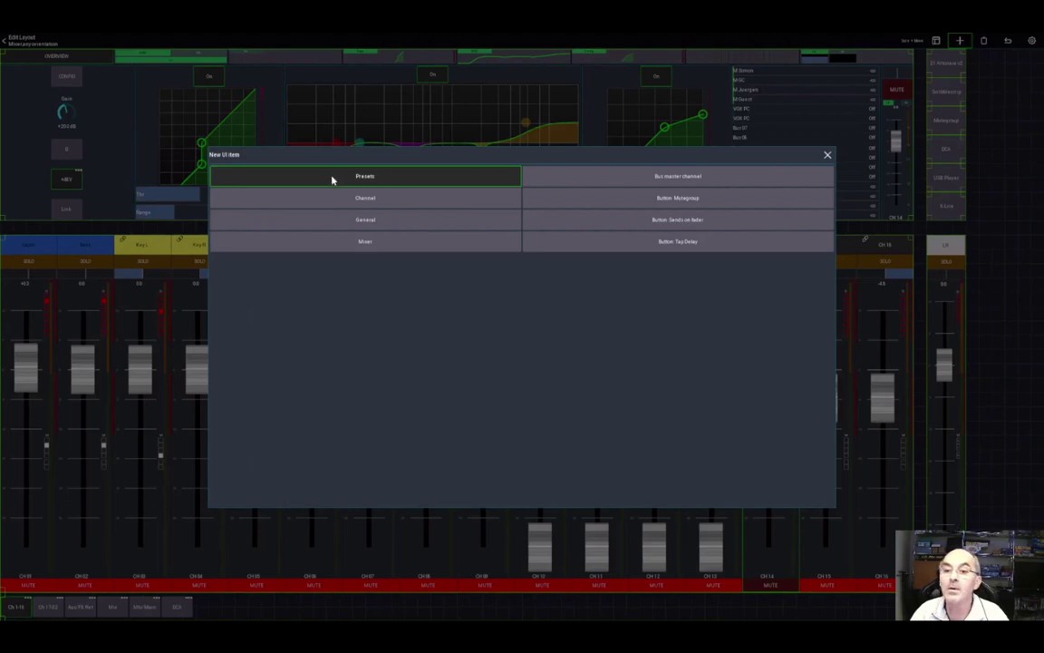
left_click(675, 204)
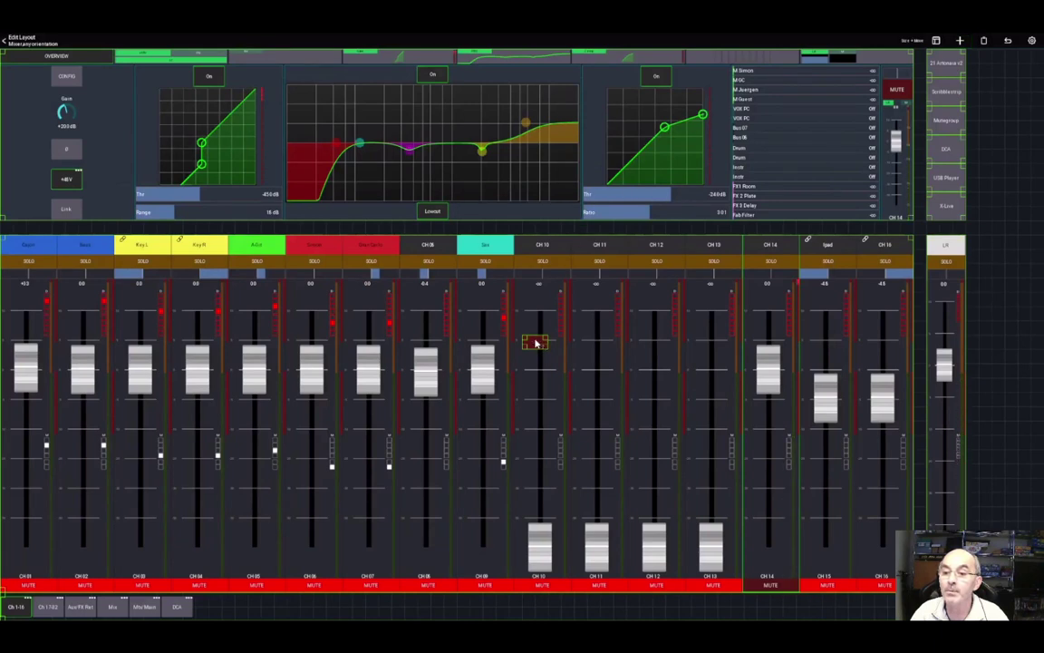
left_click_drag(726, 238, 1039, 76)
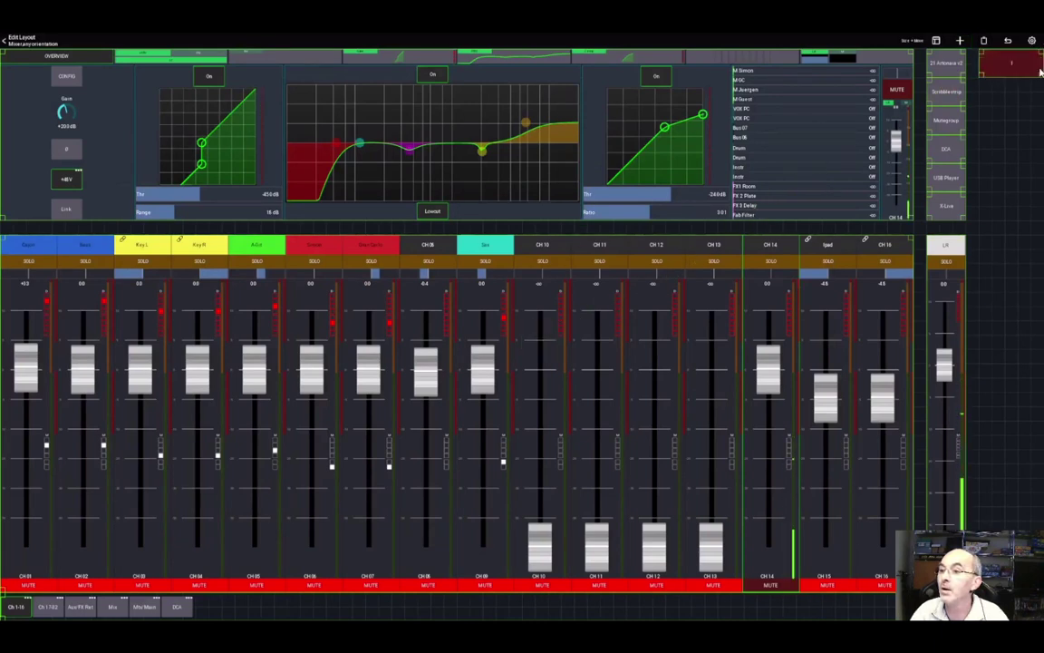
Step: Copy mutegroup button 1, paste it with increment, and place the new button 2 directly beneath it
left_click(1006, 69)
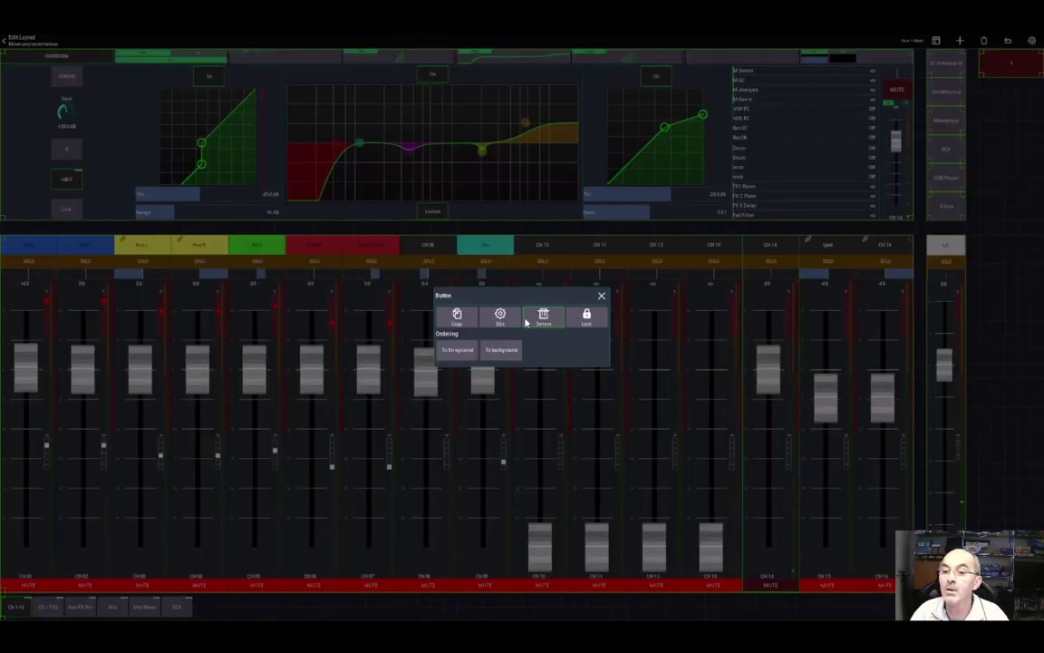
left_click(457, 318)
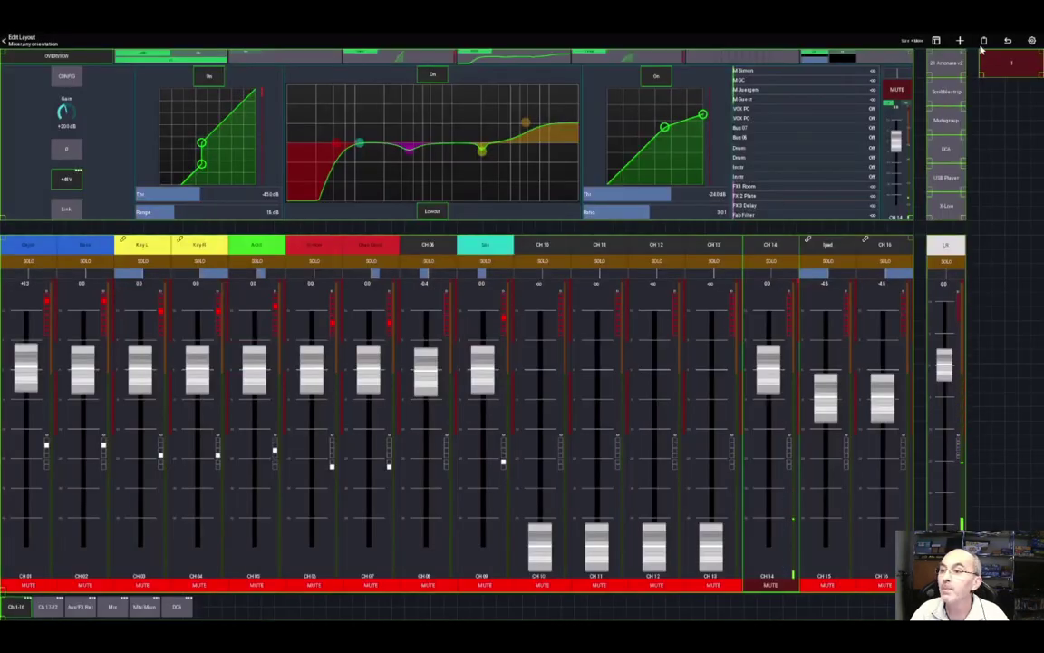
left_click(931, 77)
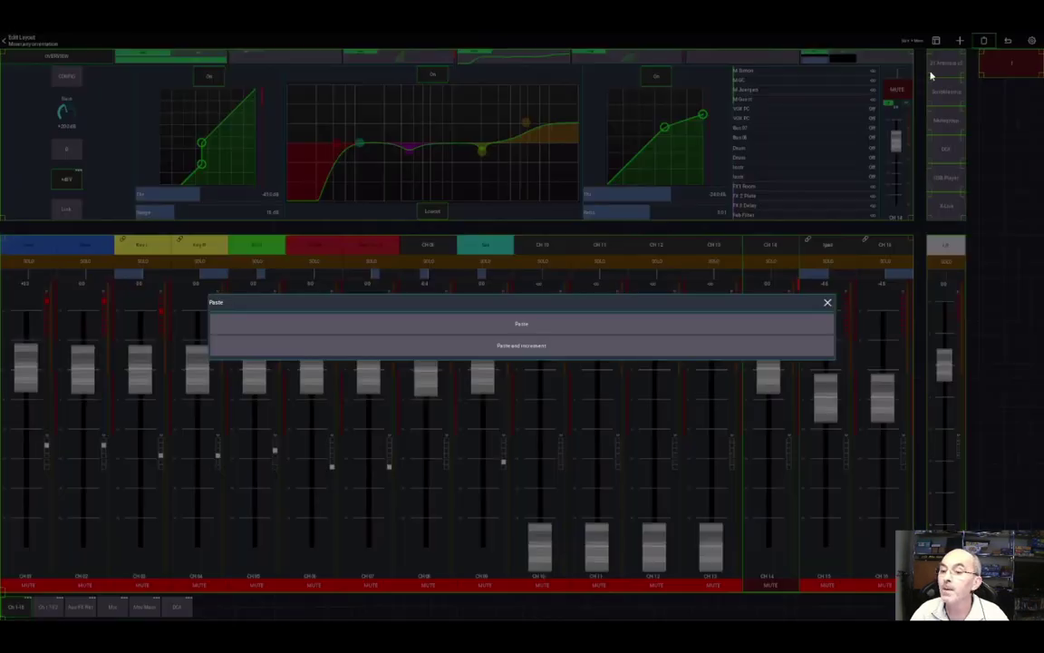
left_click(534, 347)
left_click_drag(541, 342, 1000, 102)
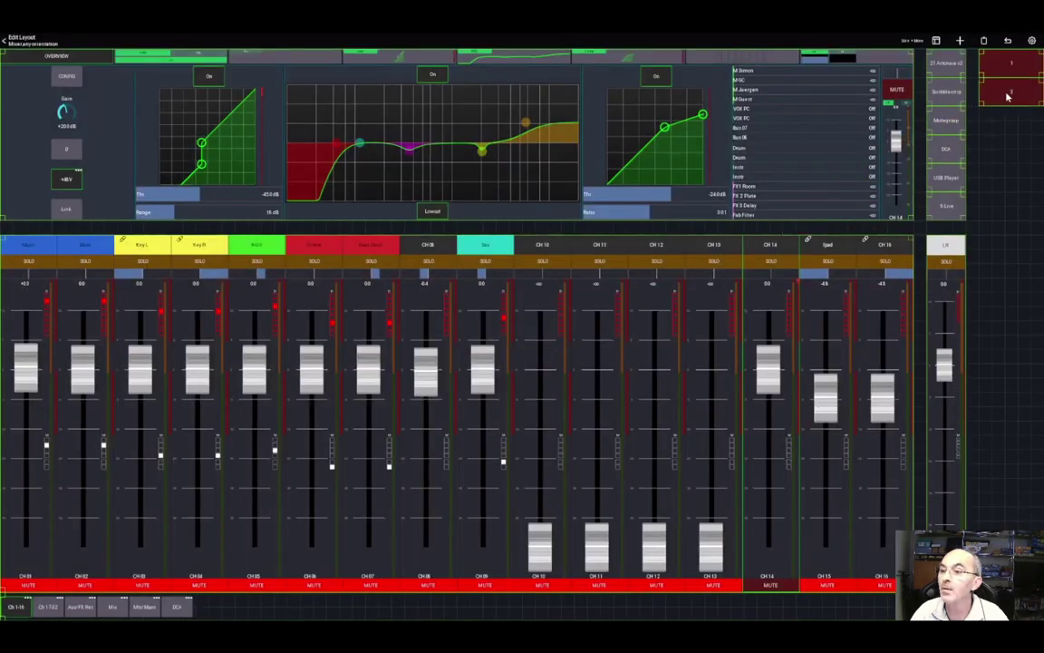
Step: Copy mutegroup button 2, paste it with increment, and place the new button 3 directly beneath it
left_click(1007, 97)
left_click(728, 222)
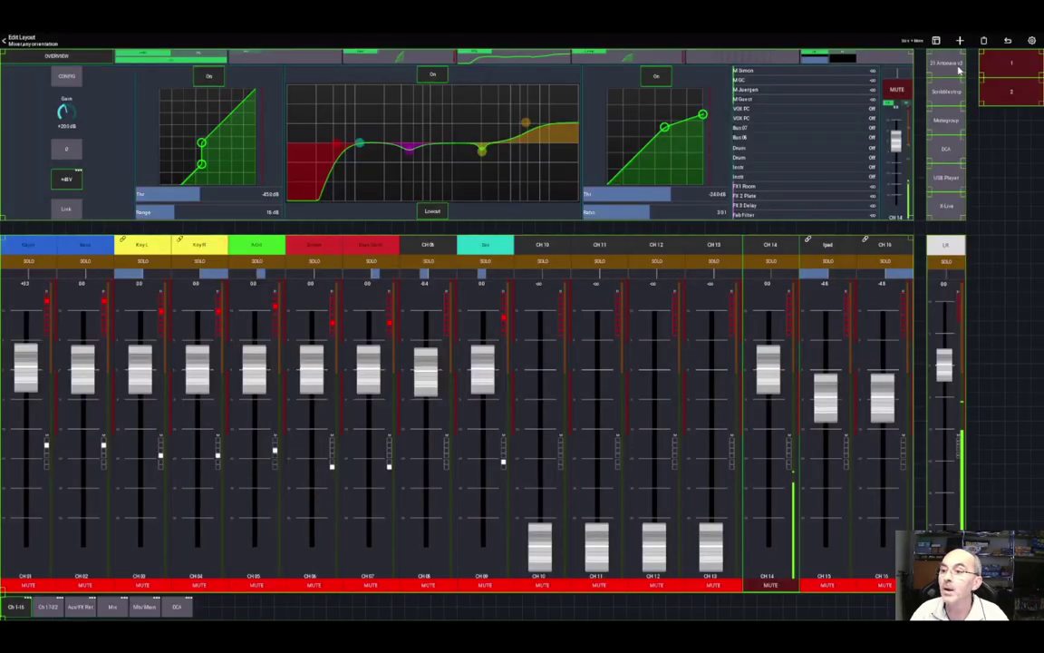
left_click(984, 40)
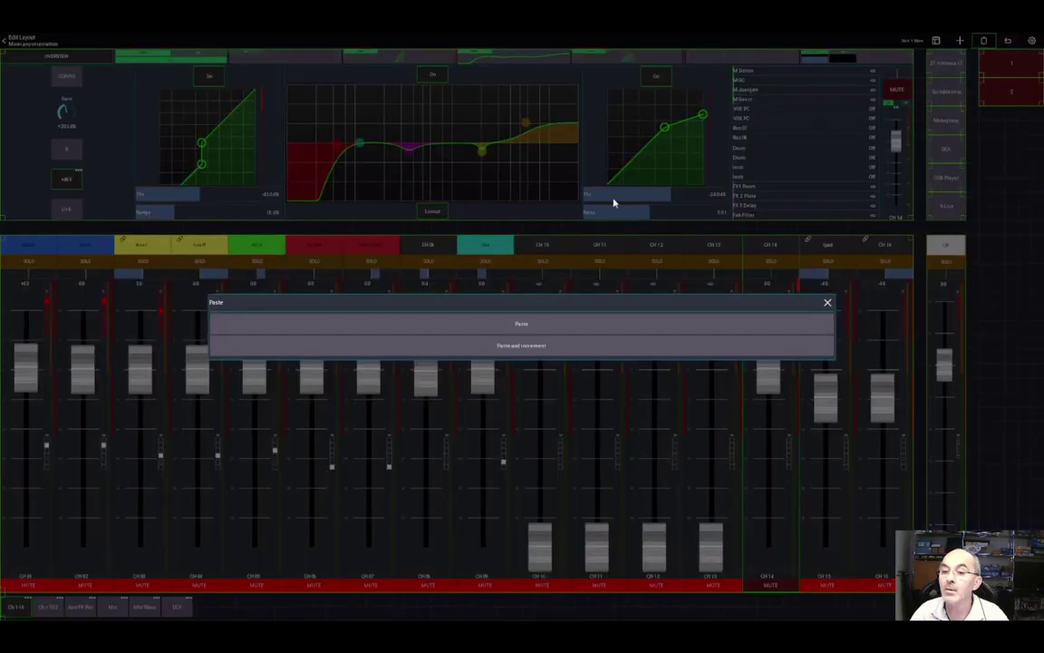
left_click(511, 347)
left_click_drag(501, 339, 988, 126)
Step: Copy mutegroup button 3, paste it with increment, and place the new button 4 directly beneath it
left_click(988, 127)
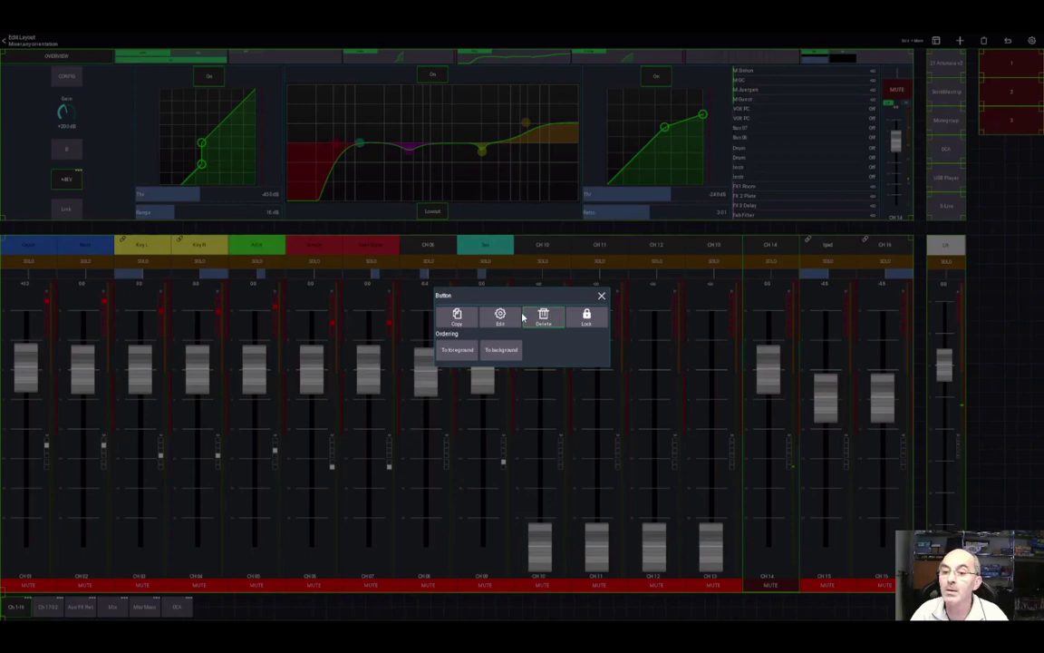
left_click(473, 321)
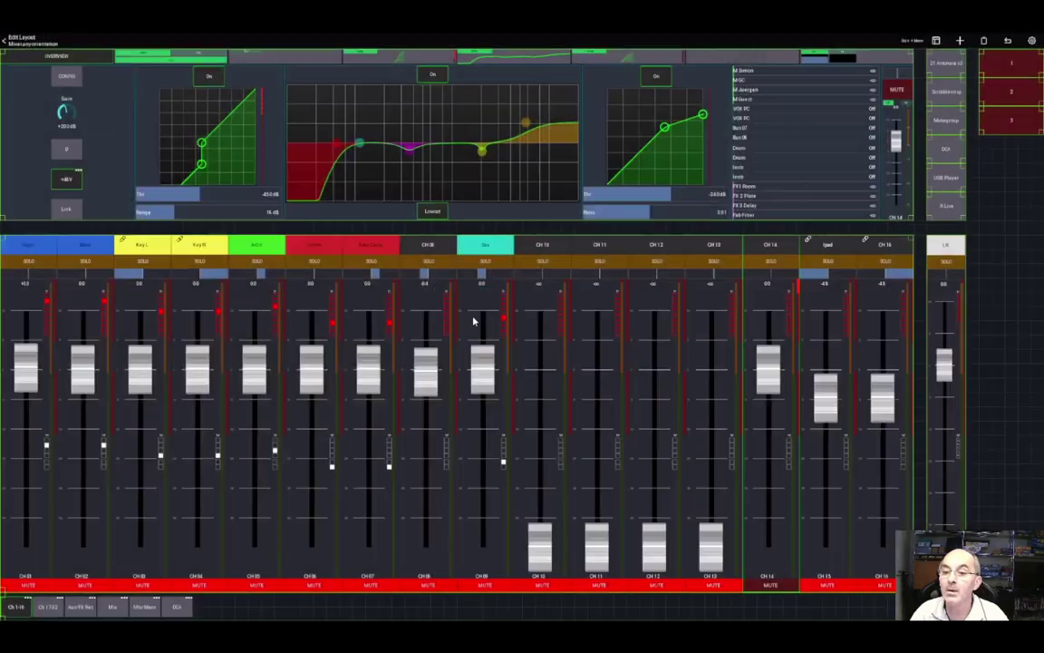
left_click(984, 41)
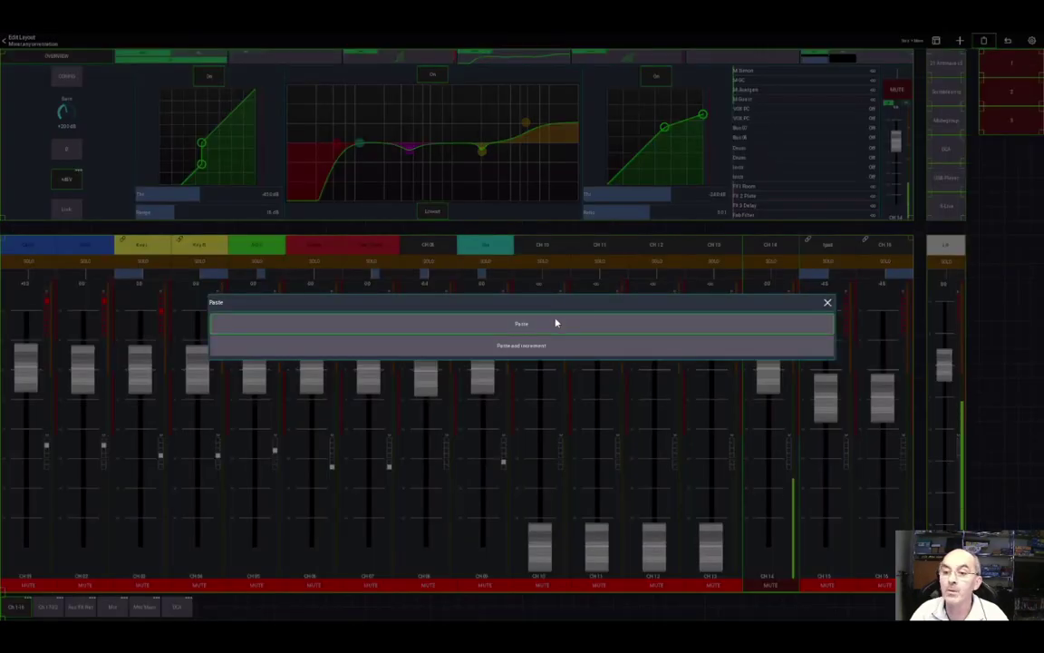
left_click(514, 344)
left_click_drag(503, 343, 989, 160)
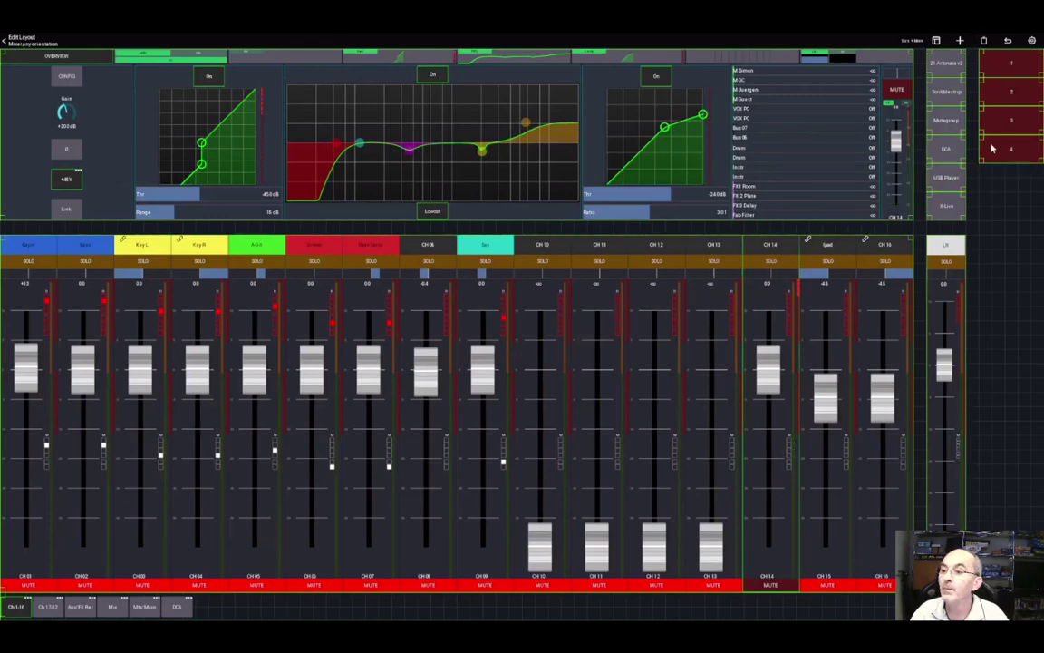
Step: Copy mutegroup button 4, paste it with increment, and place the new button 5 directly beneath it
left_click(991, 148)
left_click(442, 281)
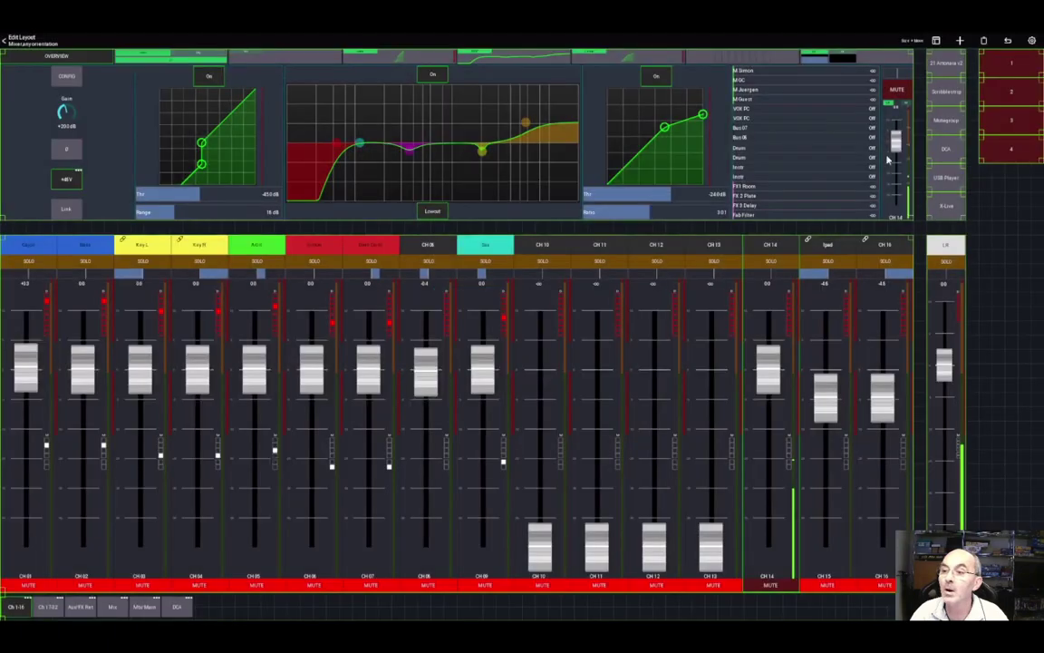
left_click(986, 41)
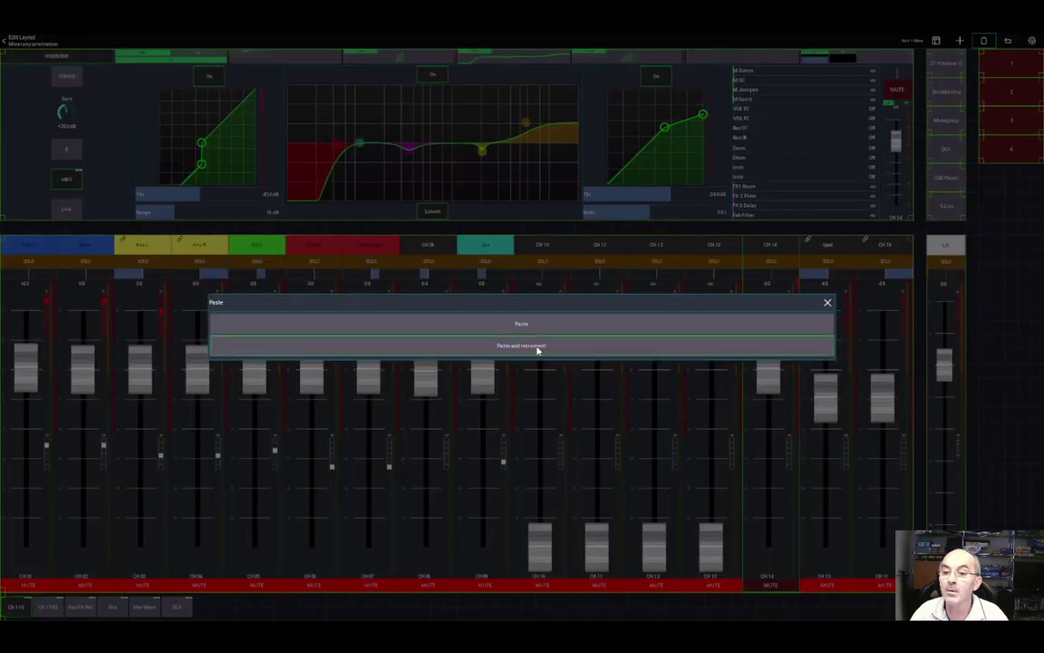
left_click(537, 347)
left_click(997, 193)
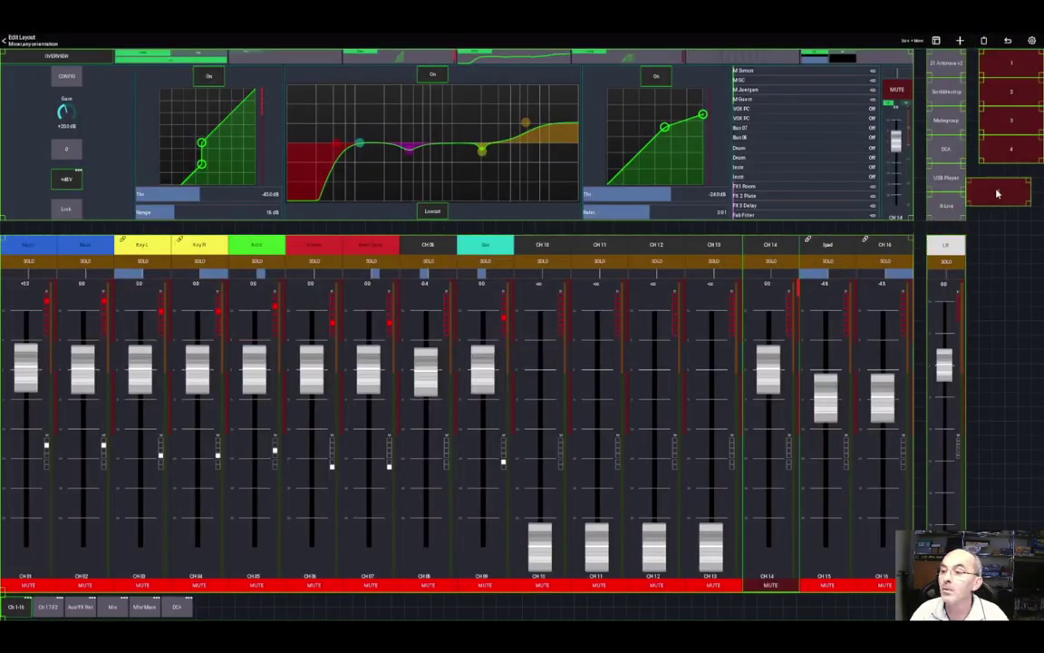
left_click_drag(997, 193, 1004, 188)
Step: Copy mutegroup button 5, paste it with increment, and place the new button 6 directly beneath it
left_click(1003, 188)
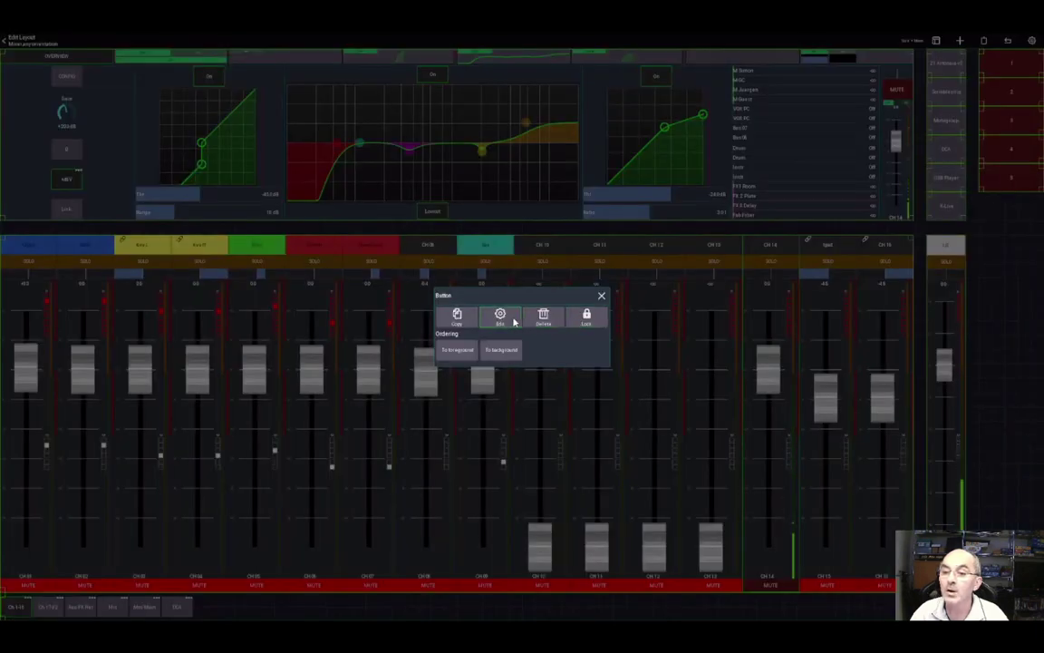
left_click(457, 317)
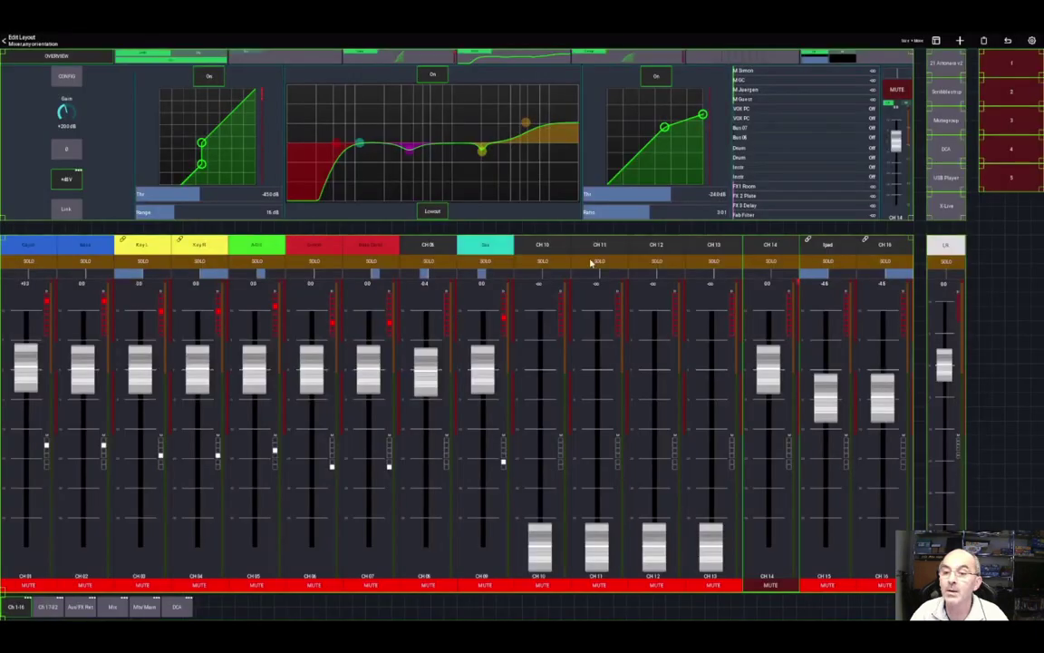
left_click(985, 42)
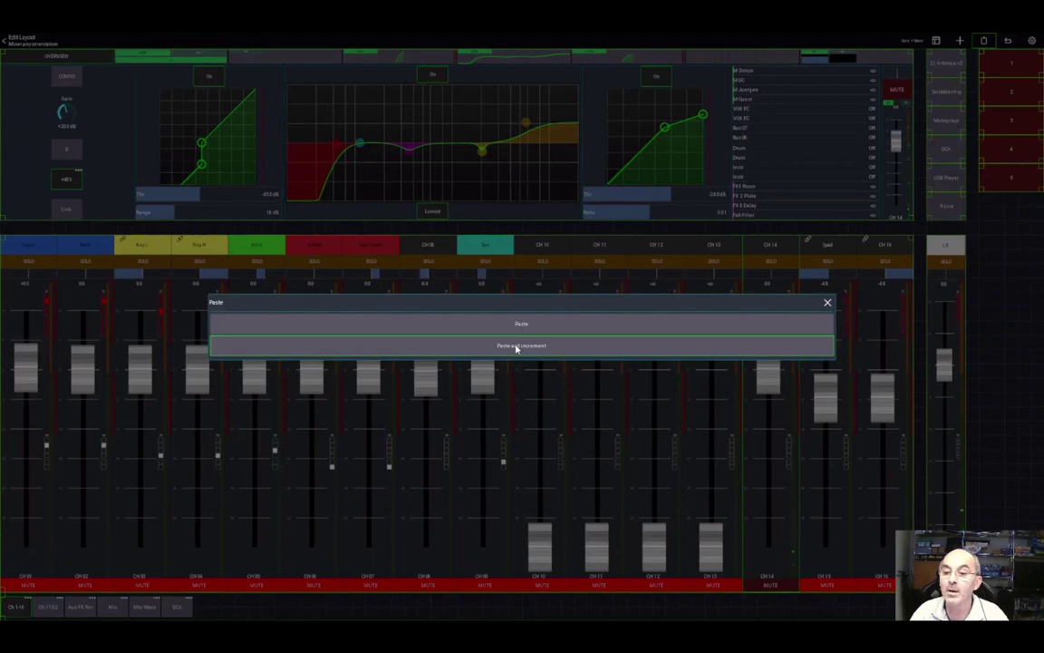
left_click(517, 348)
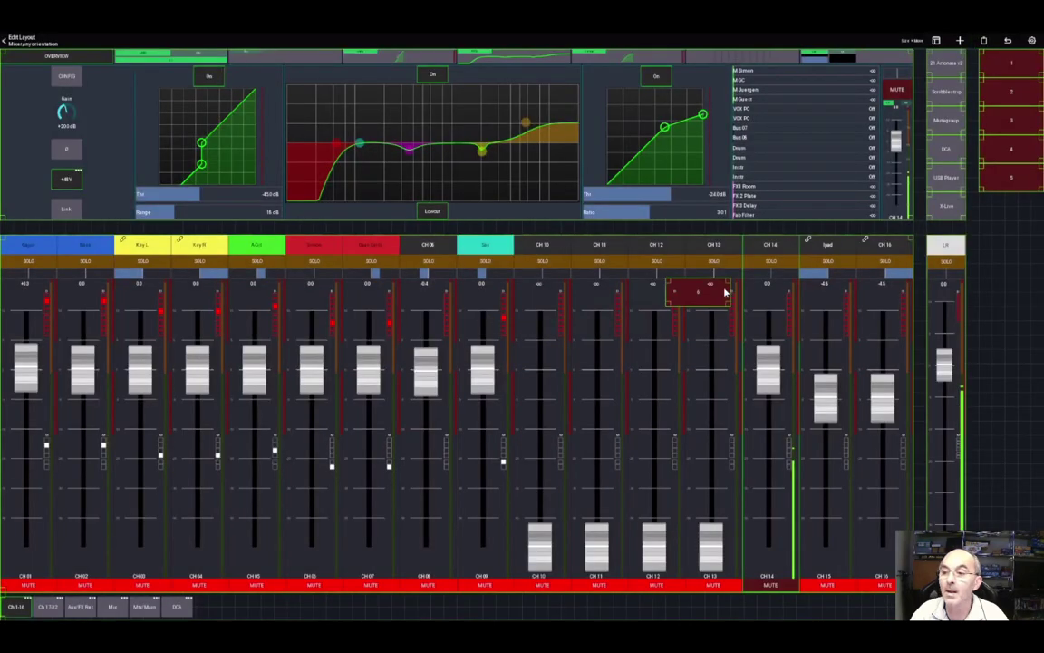
left_click(1002, 222)
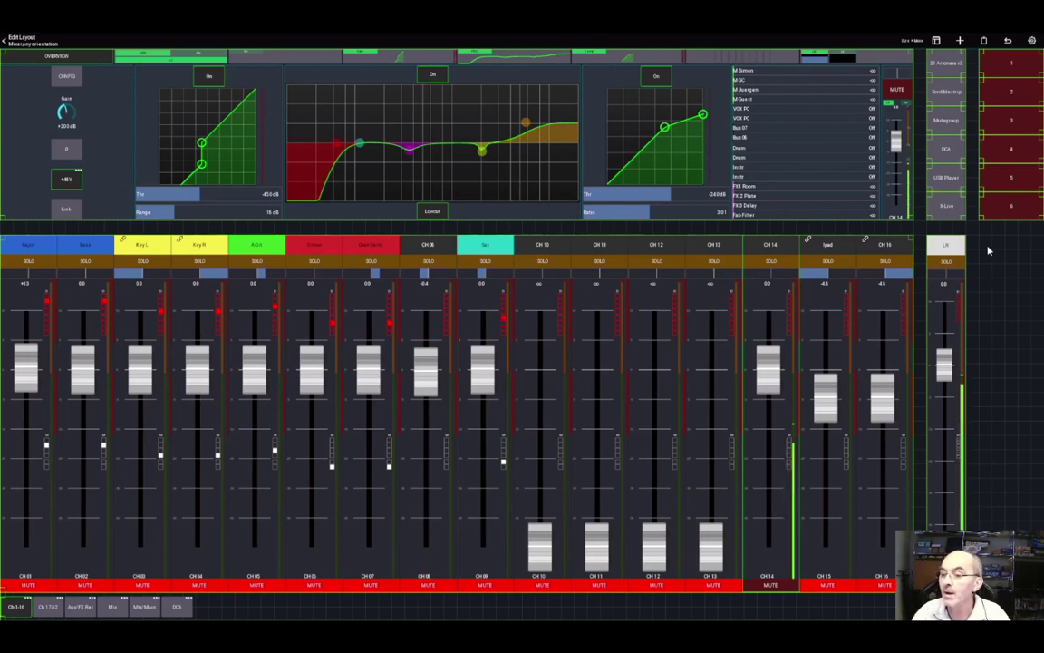
Step: Add a Sends on fader preset button beside the LR strip's header, one gap below mutegroup 6, sized like the mutegroup buttons
left_click(960, 41)
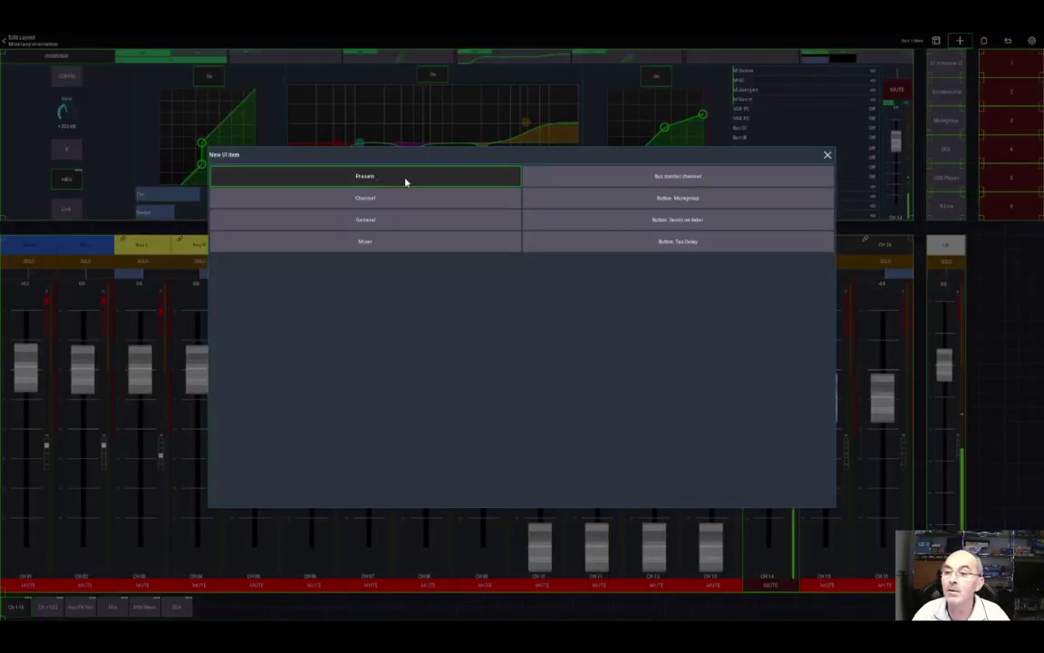
left_click(694, 227)
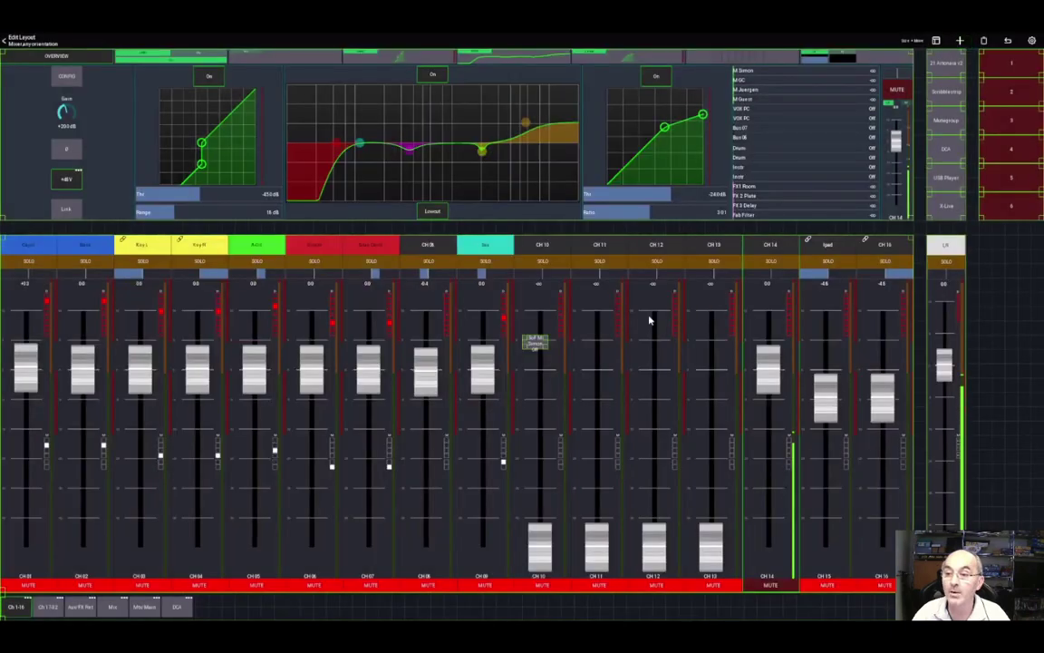
left_click_drag(534, 345, 1041, 259)
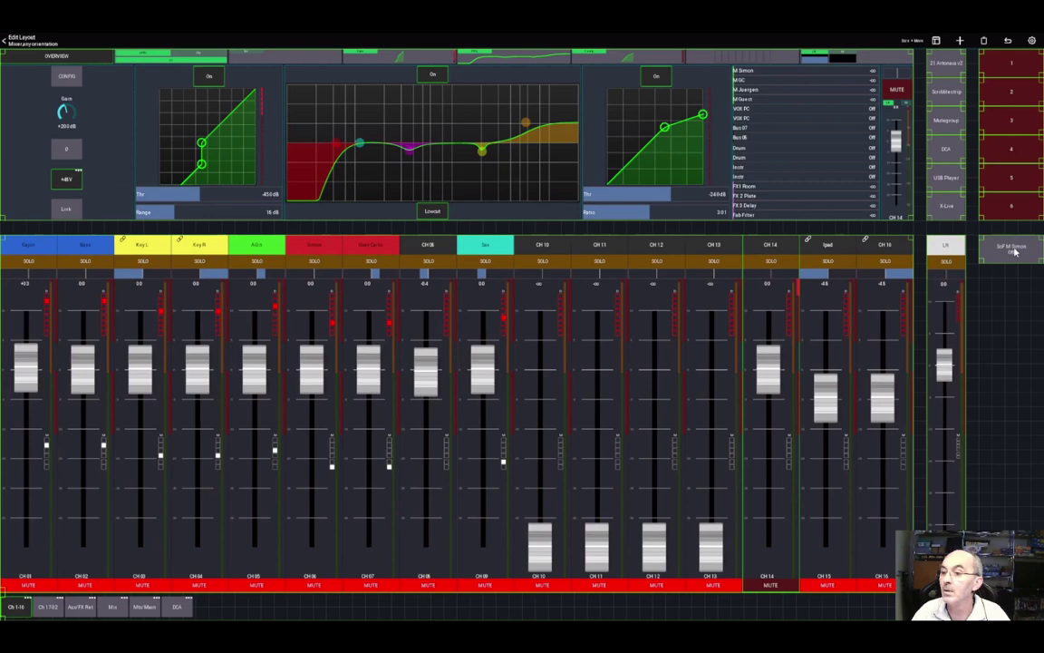
Step: Set the sends-on-fader button's label to [sofname] and its theme to Green
left_click(1014, 251)
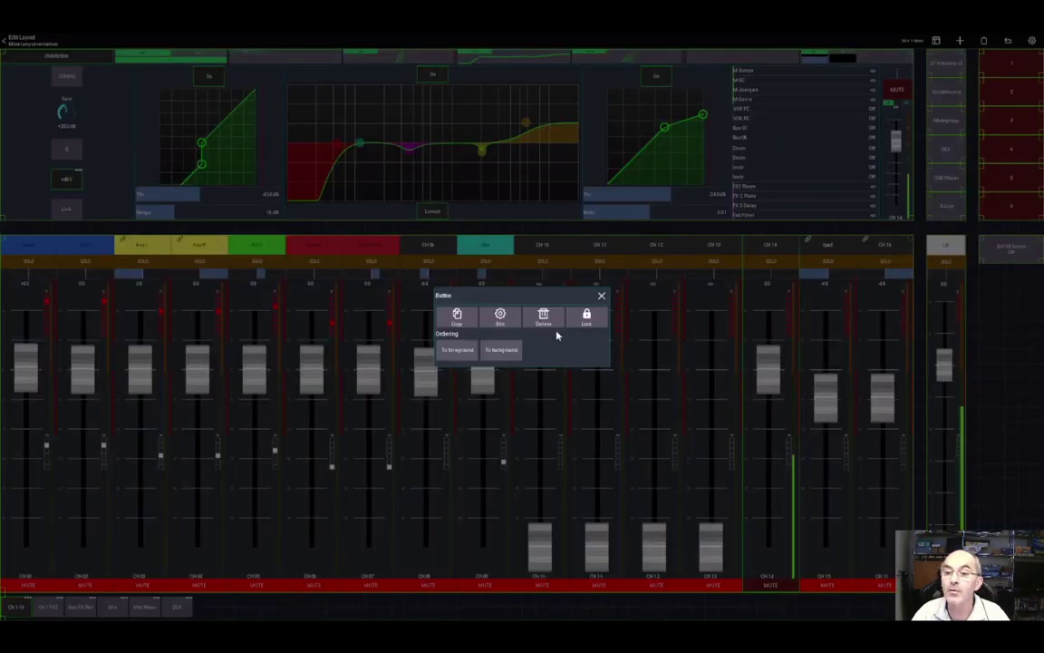
left_click(500, 315)
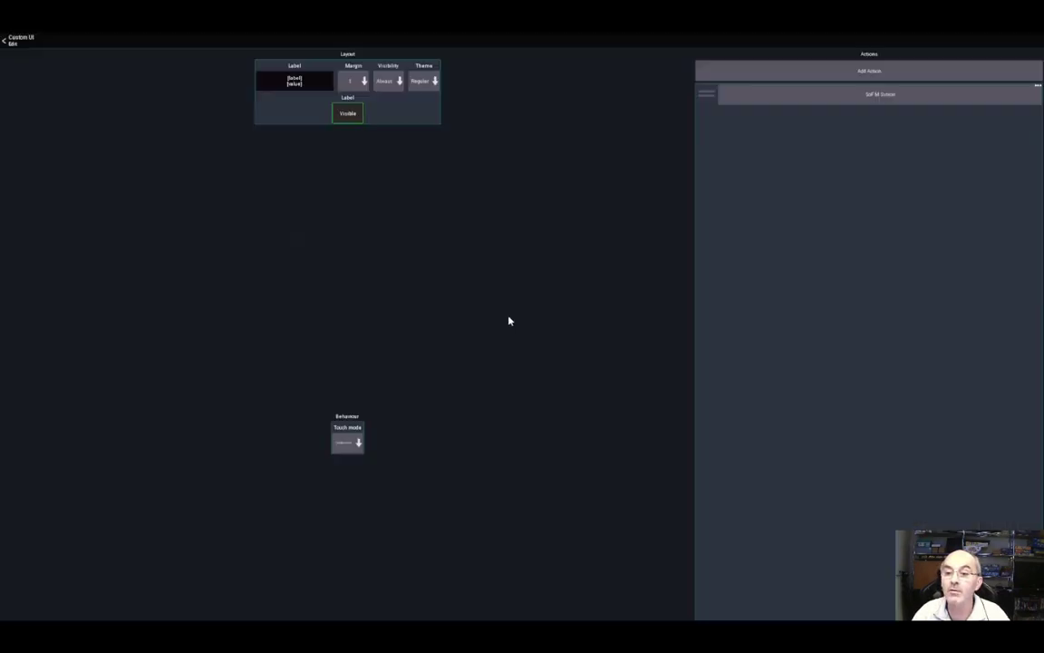
left_click(319, 86)
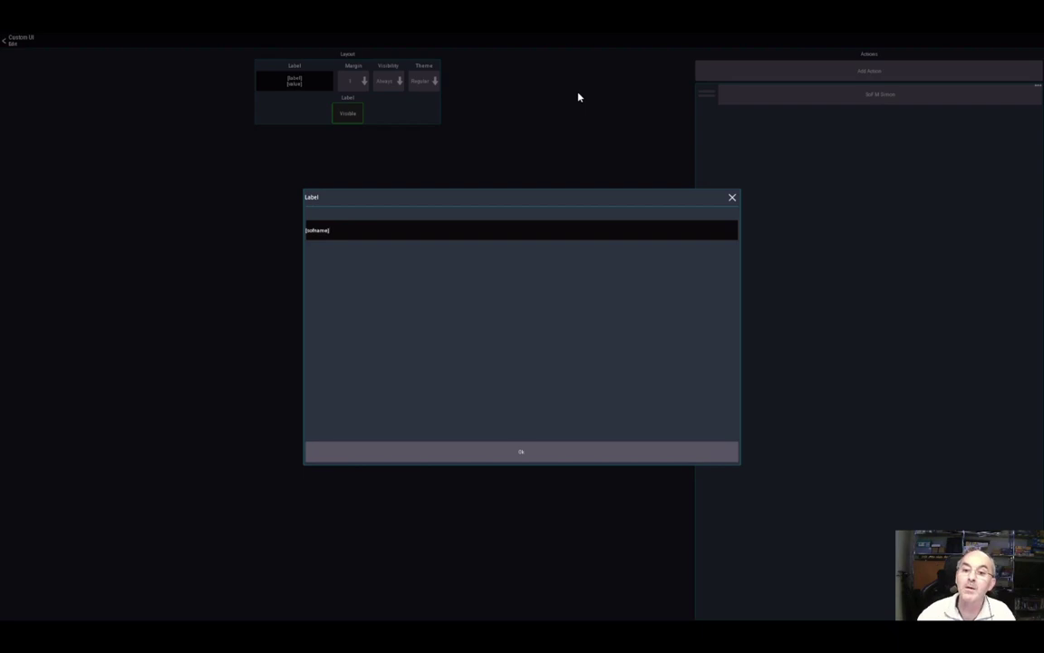
left_click(540, 460)
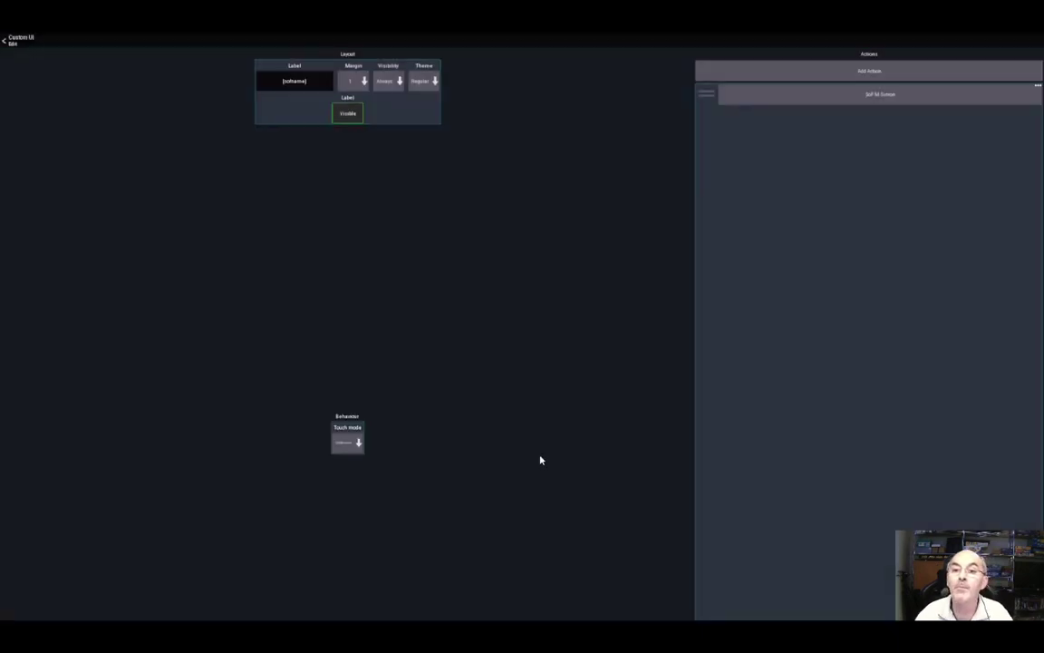
left_click(423, 84)
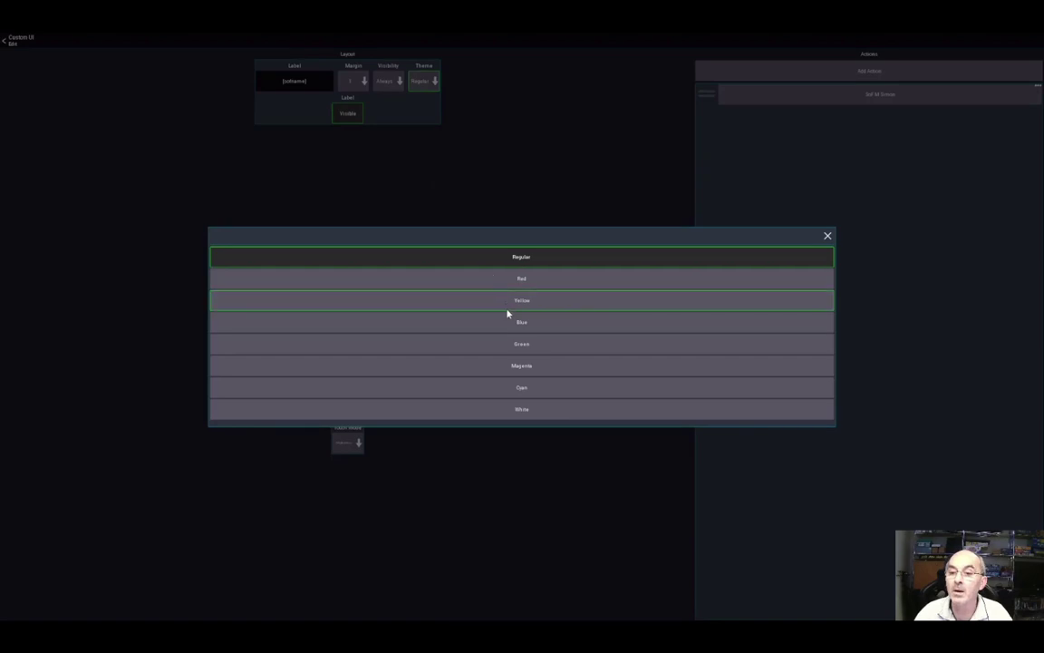
left_click(522, 345)
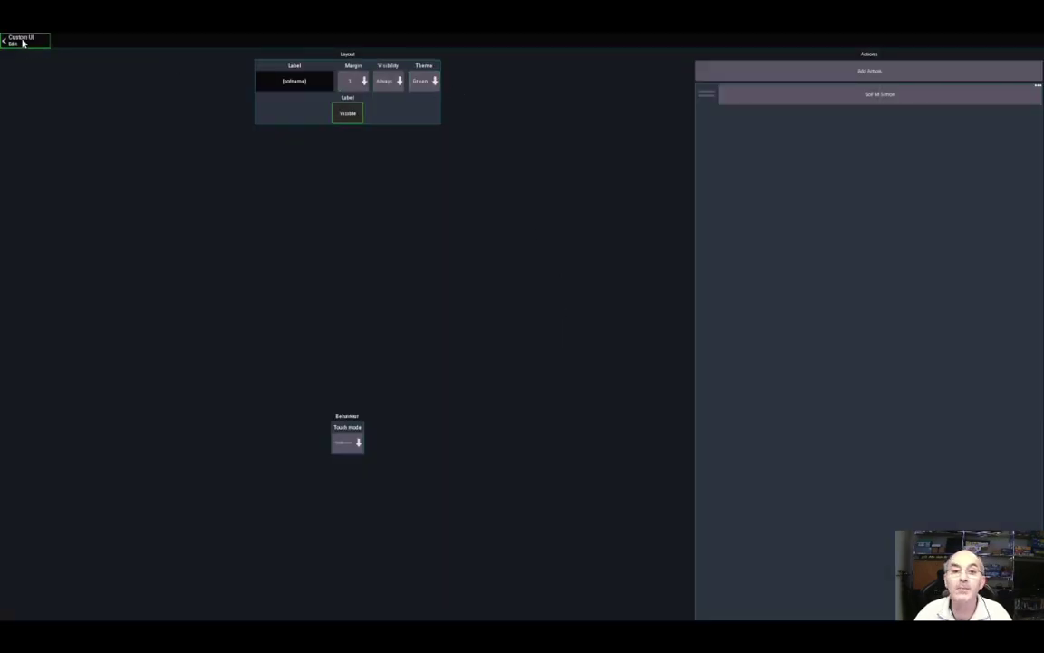
left_click(23, 42)
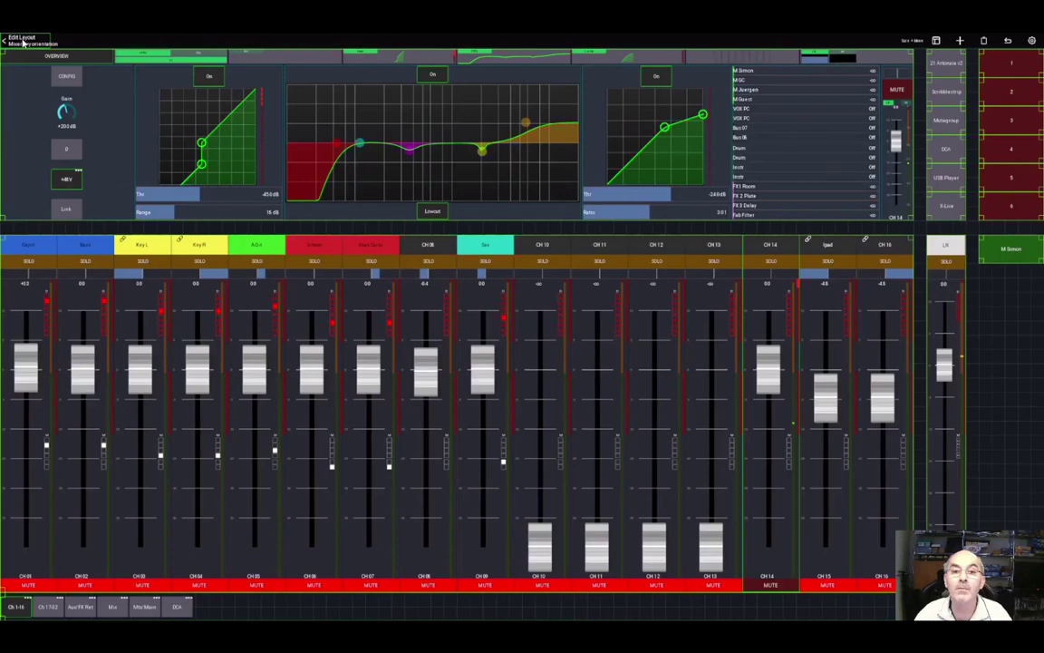
Step: Copy the green sends-on-fader button, paste it with increment, and place the second button directly beneath it
left_click(1014, 251)
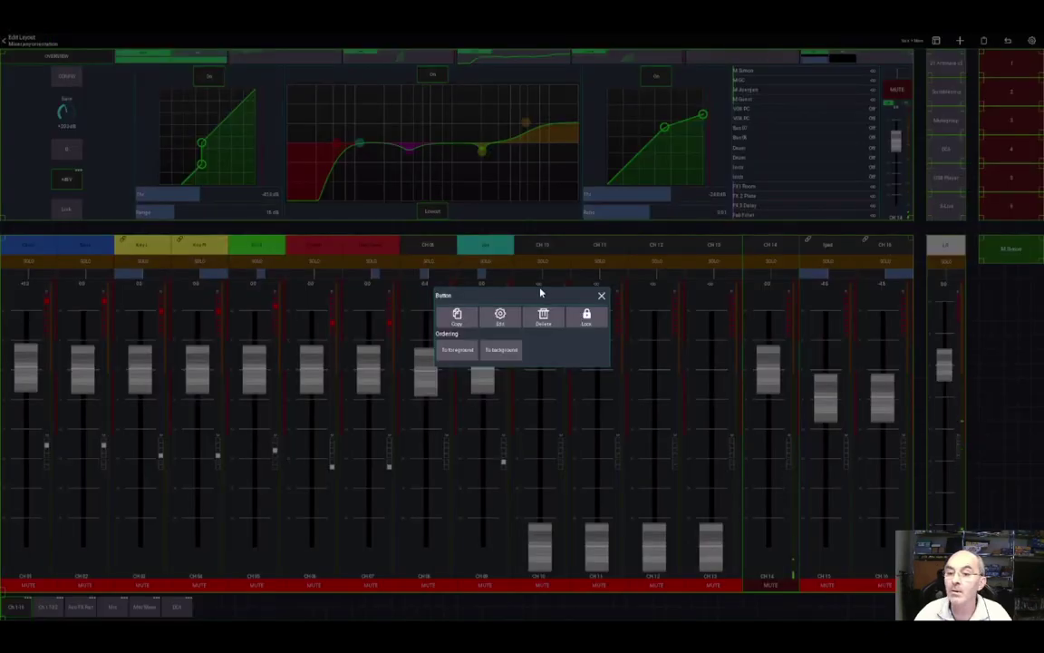
left_click(414, 296)
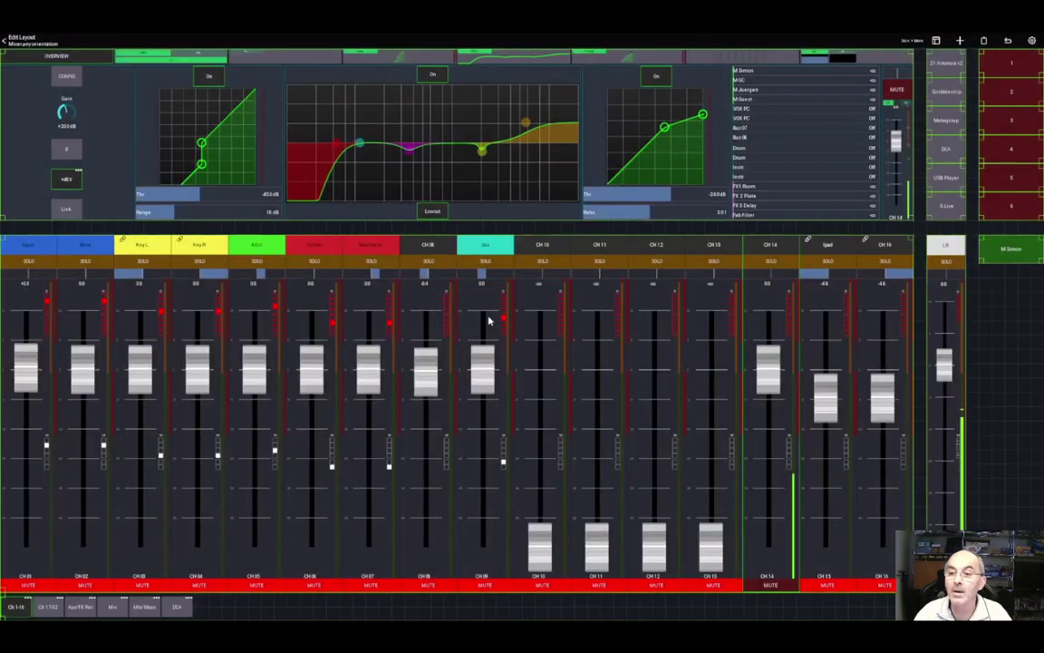
left_click(984, 40)
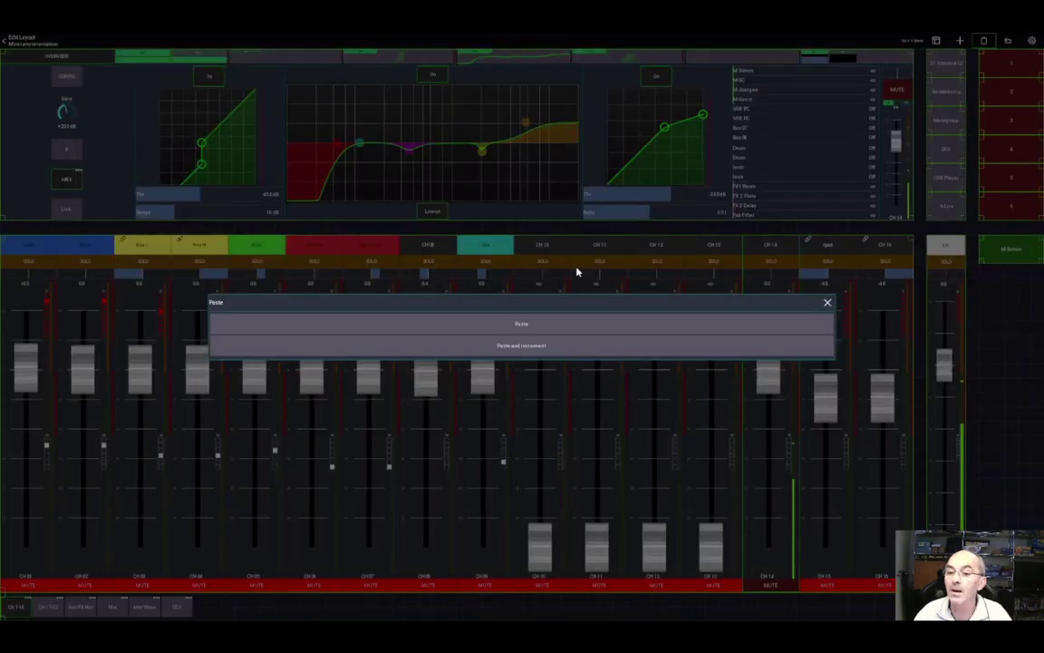
left_click(536, 350)
left_click(1010, 287)
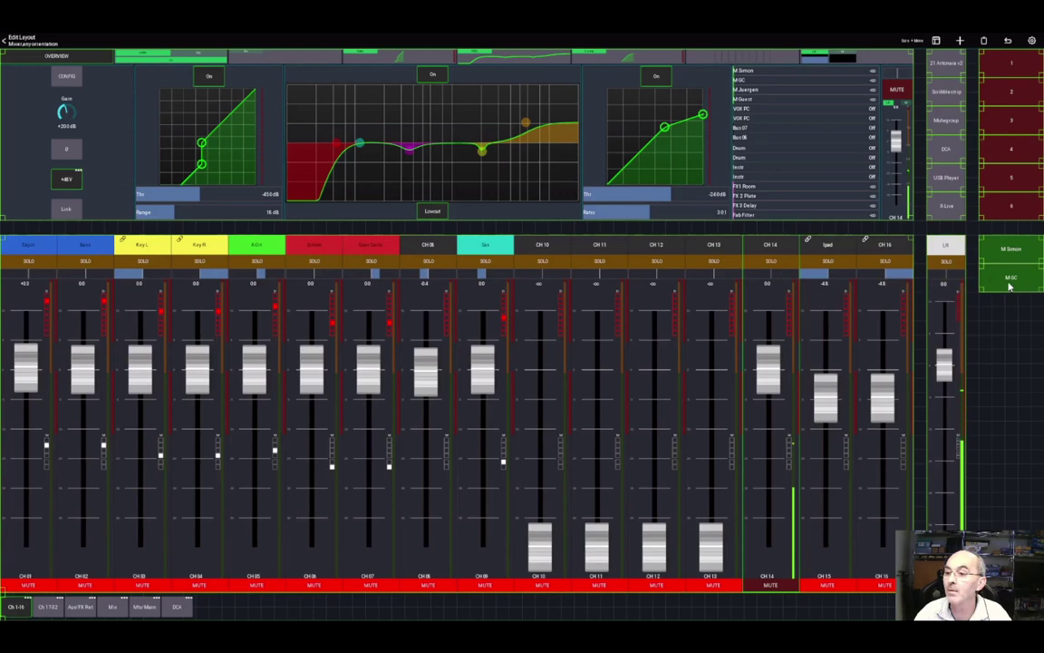
Step: Copy the second sends-on-fader button, paste it with increment, and place the third button directly beneath it
left_click(1009, 287)
left_click(461, 319)
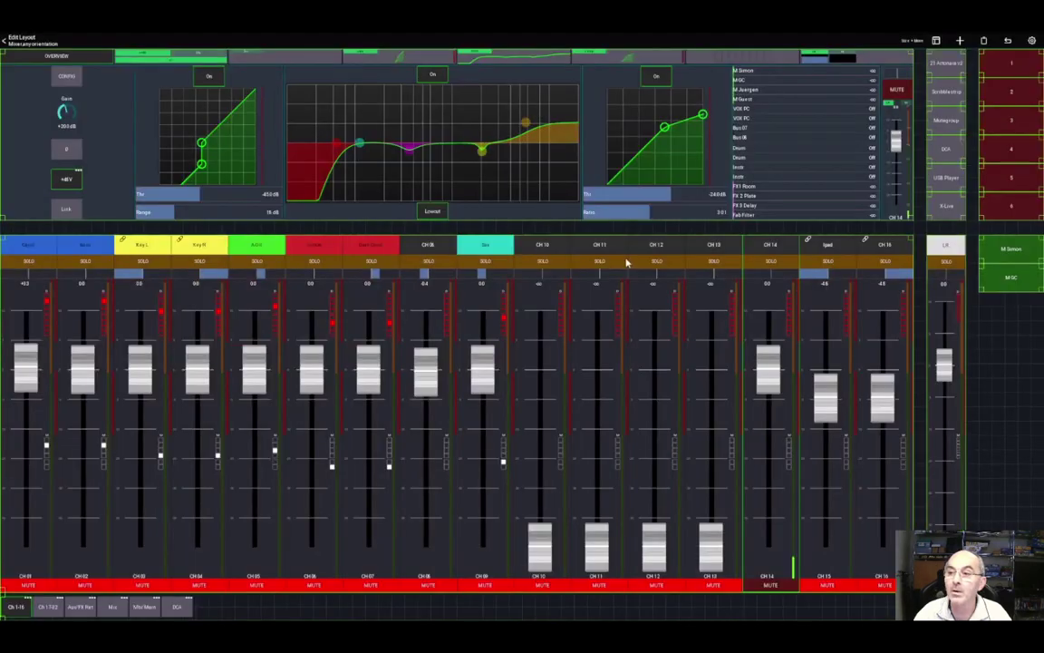
left_click(983, 42)
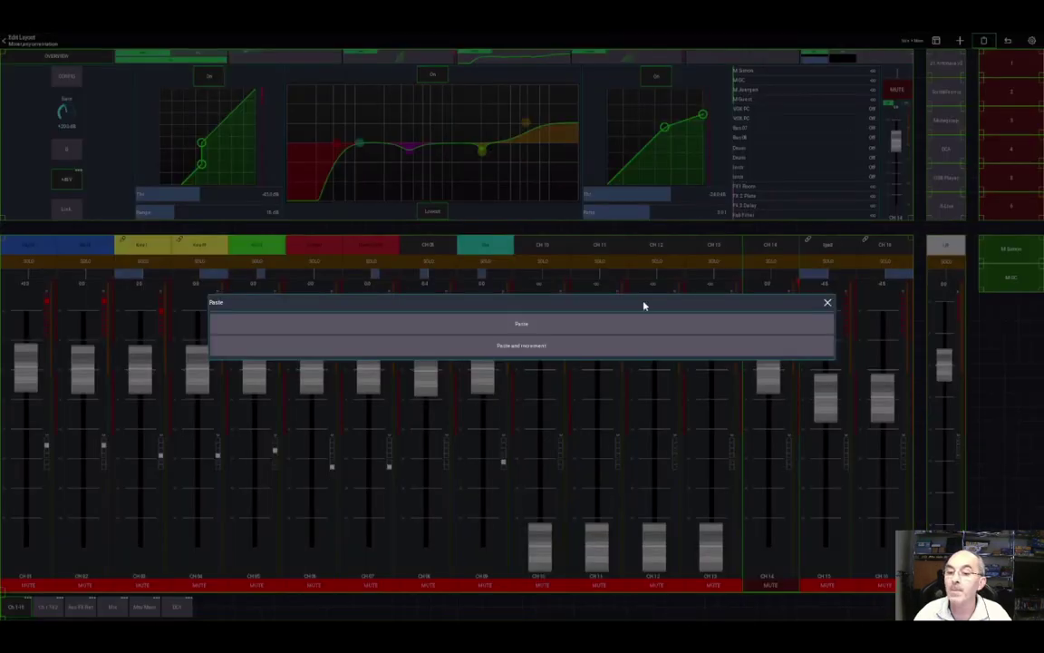
left_click(562, 348)
left_click(1009, 307)
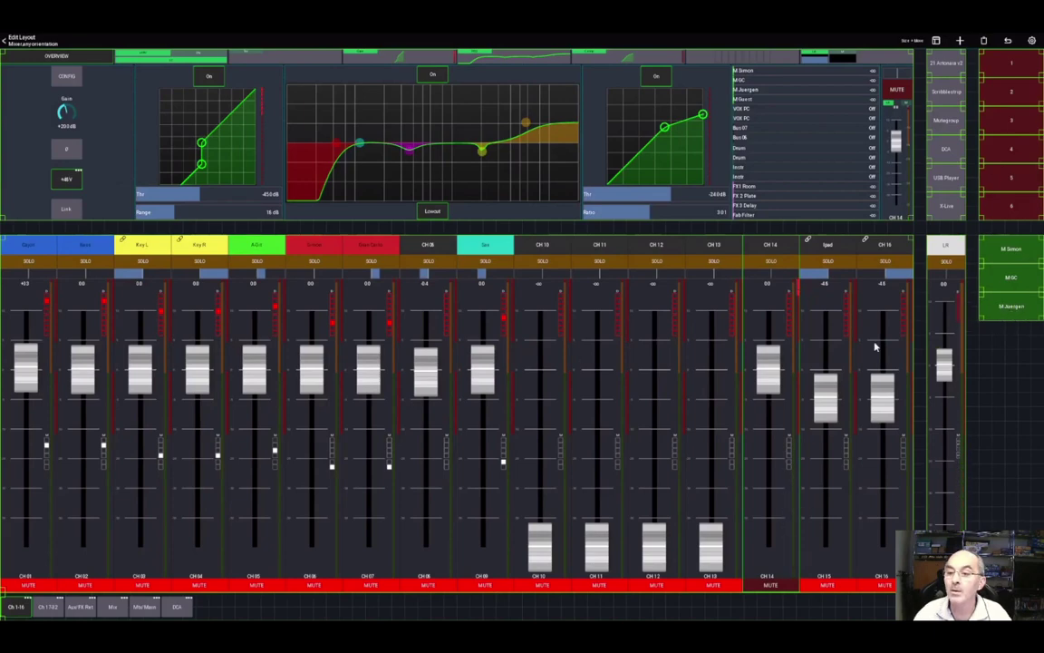
Step: Copy the third sends-on-fader button, paste it with increment, and place the fourth button directly beneath it
left_click(1008, 308)
left_click(463, 318)
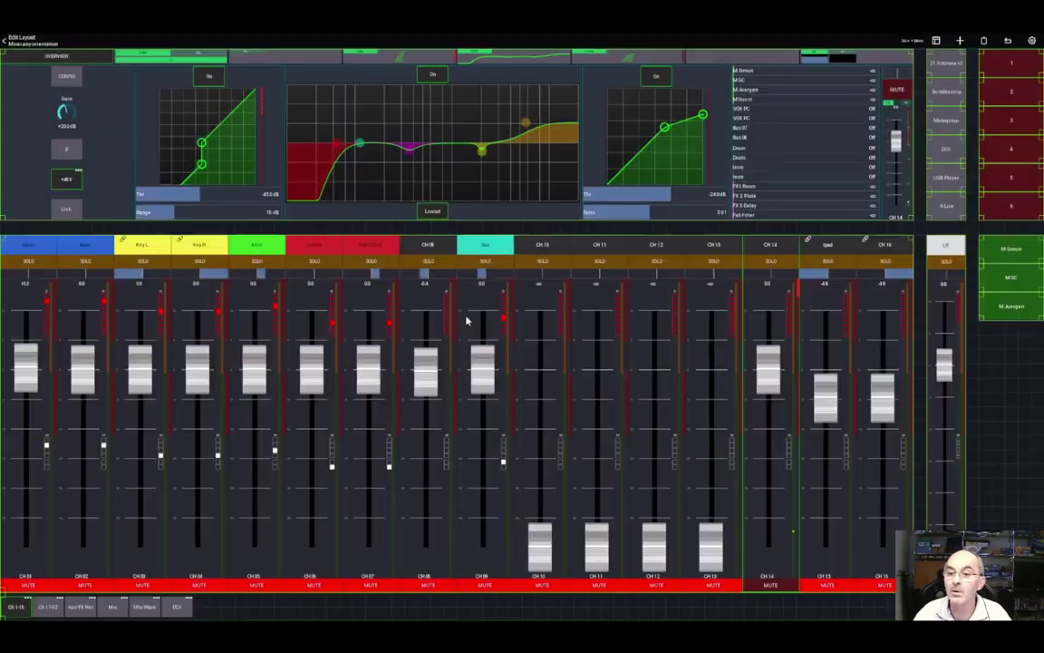
left_click(984, 41)
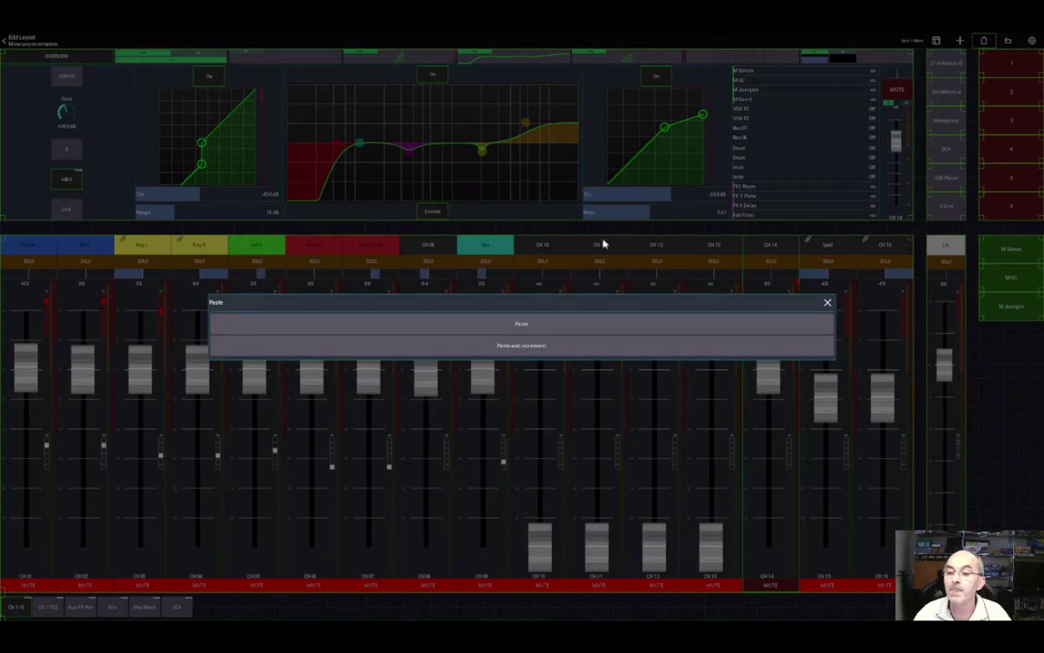
left_click(531, 346)
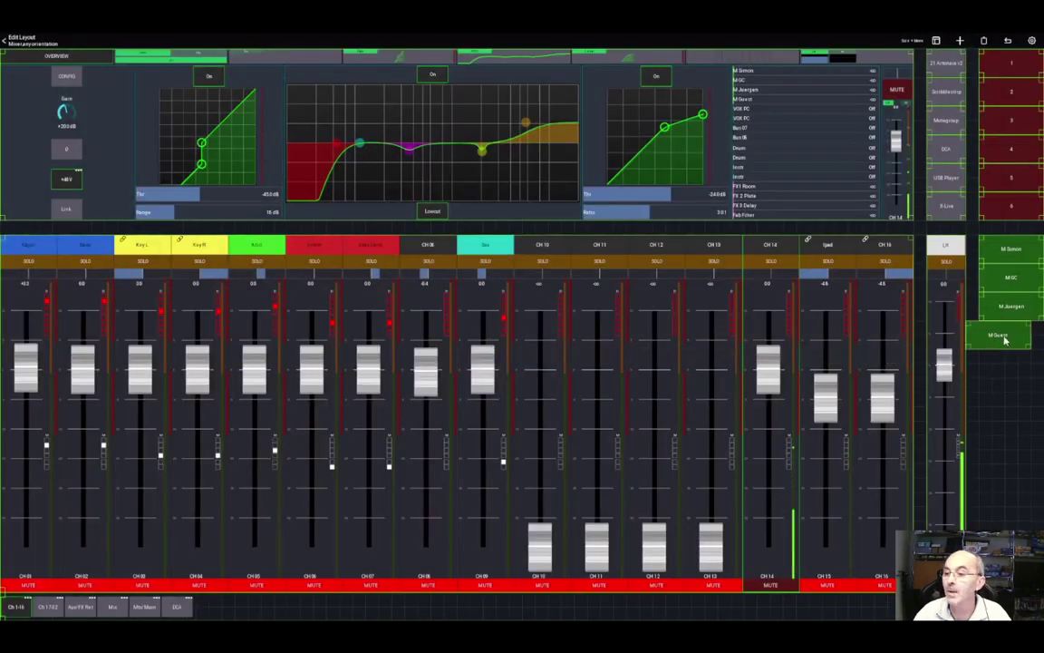
Step: Align the M Guest button under the other green monitor buttons and stretch all four together to a greater height
left_click(1011, 335)
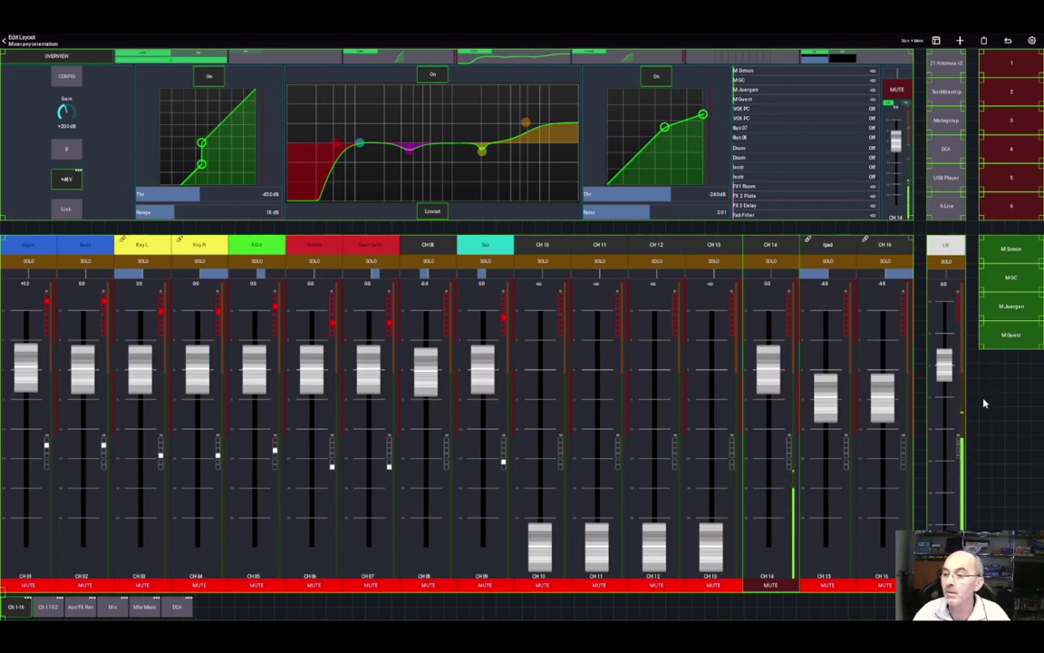
left_click_drag(985, 399, 1016, 275)
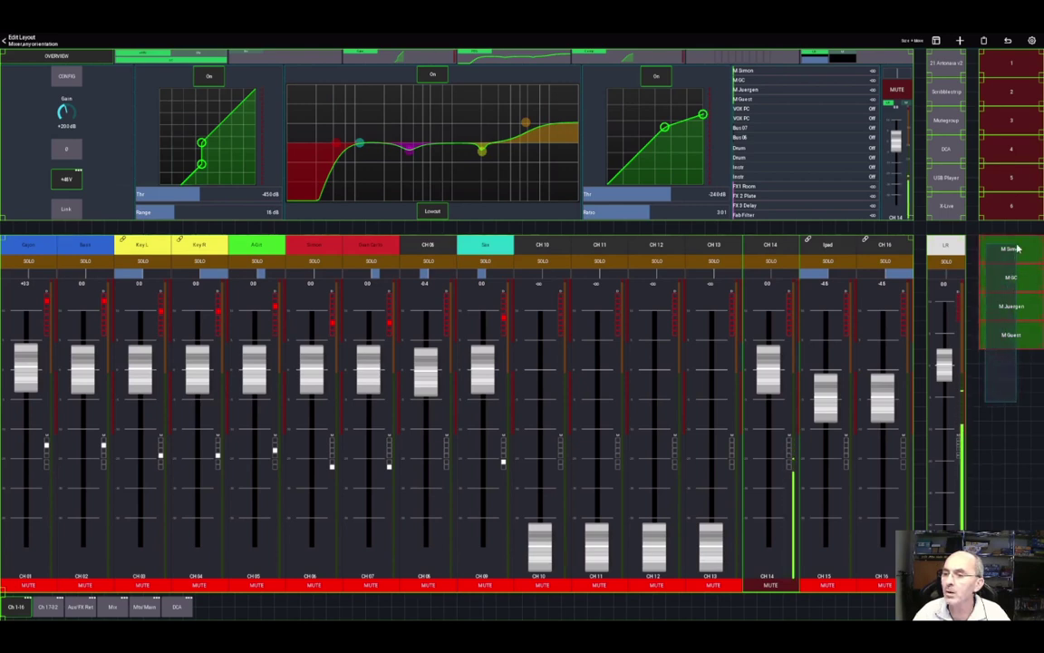
left_click_drag(982, 354, 982, 404)
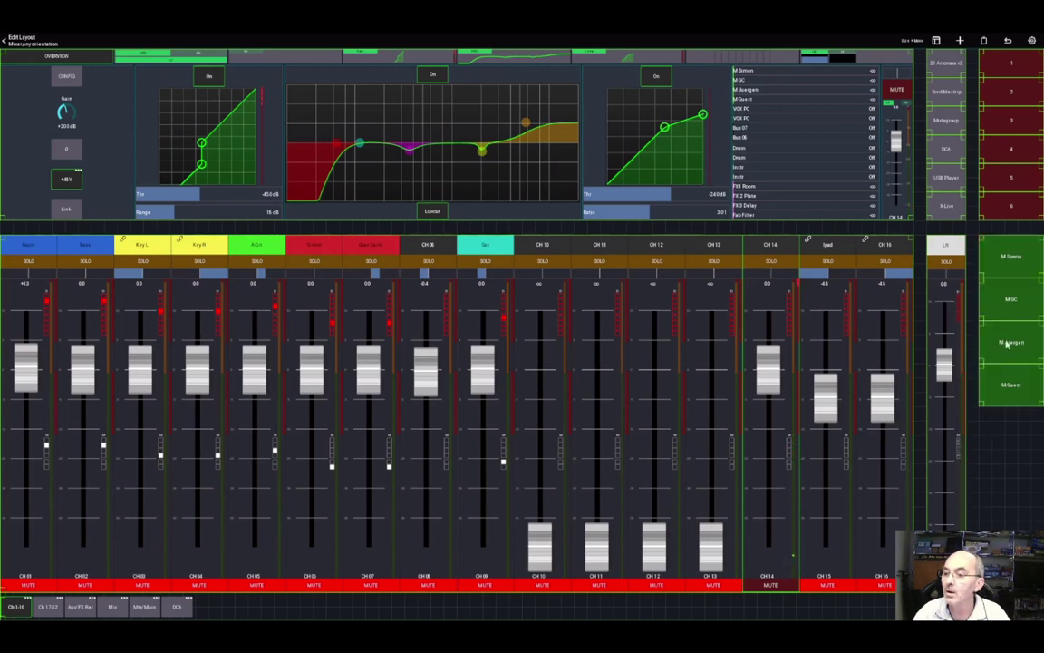
Step: Copy the M Guest button and place an incremented copy below the green column, leaving a small gap
left_click(999, 389)
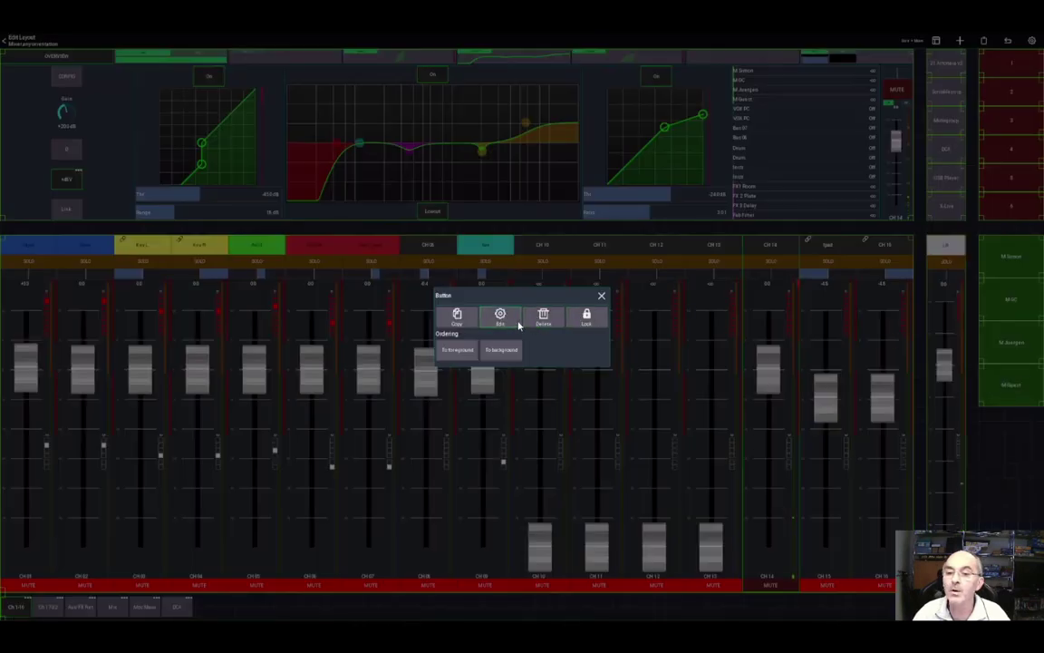
left_click(460, 321)
left_click(984, 42)
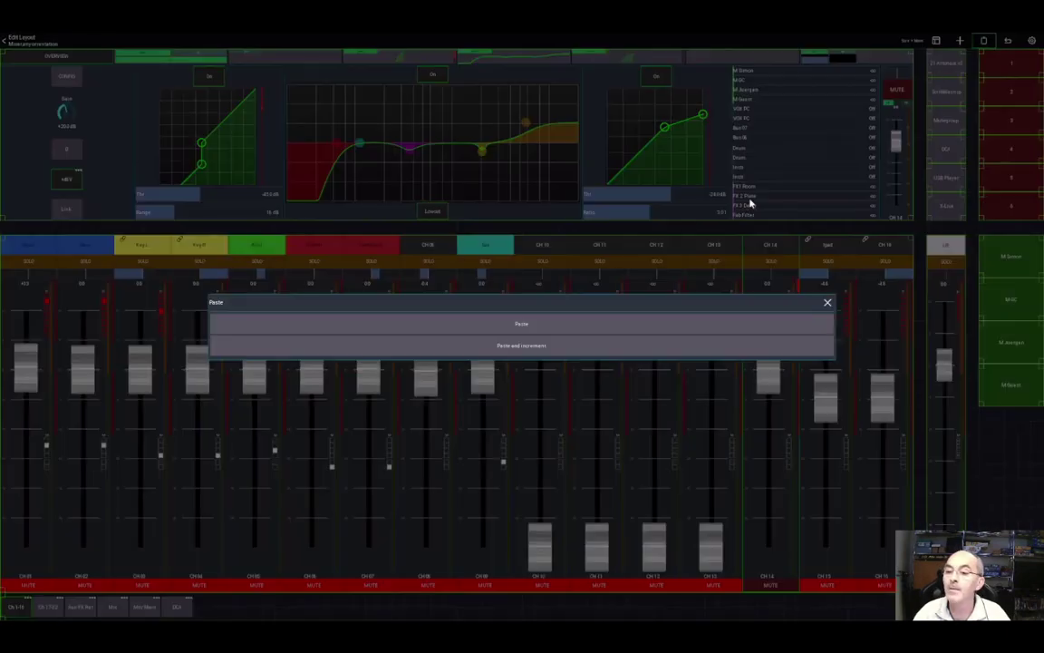
left_click(508, 348)
left_click_drag(518, 342, 1002, 446)
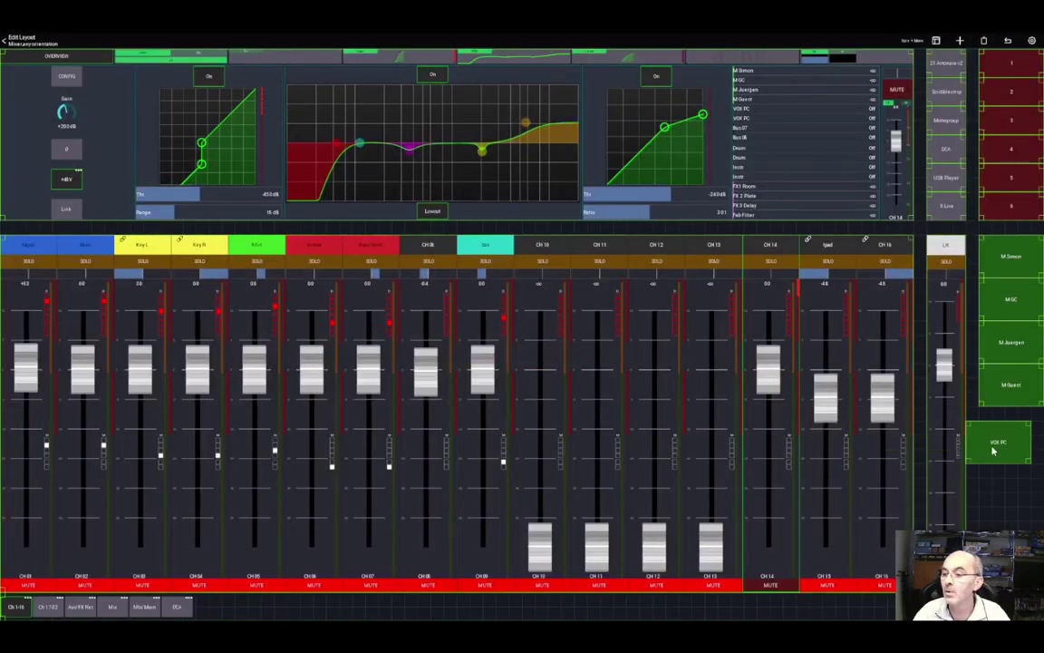
Step: Change the sends-on-fader target of the new VOX PC button to FX1 Room
left_click(1003, 447)
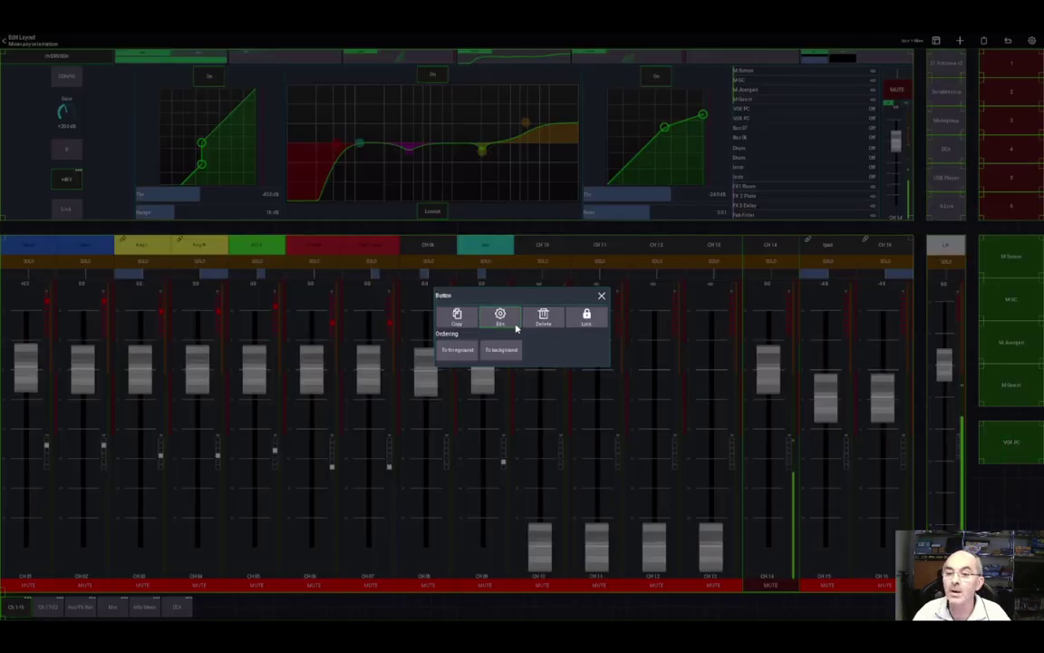
left_click(463, 308)
left_click(850, 103)
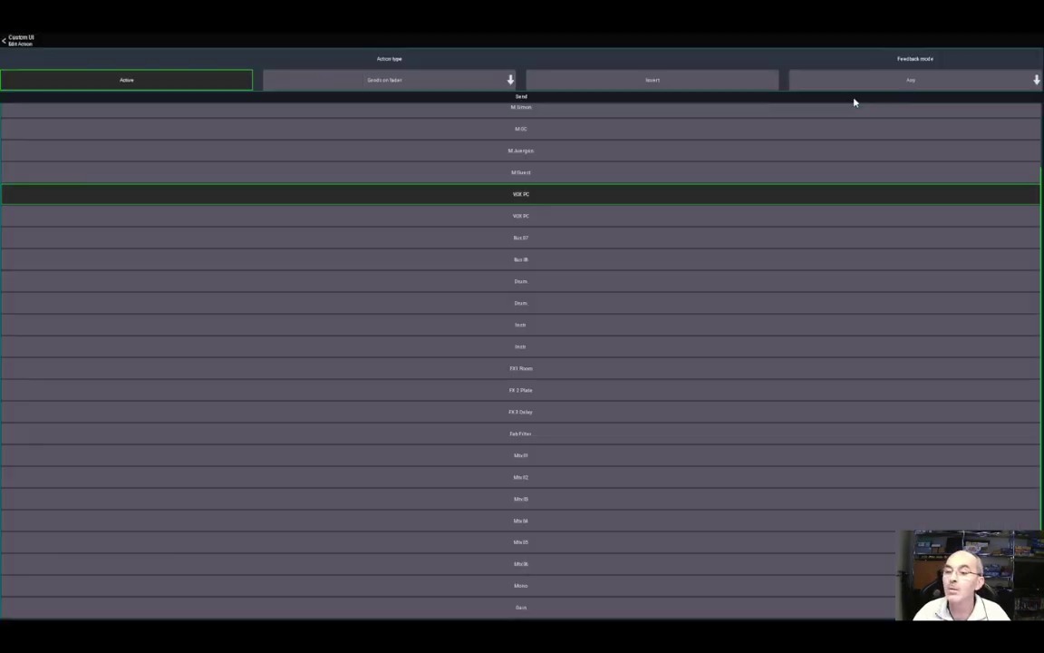
left_click(517, 369)
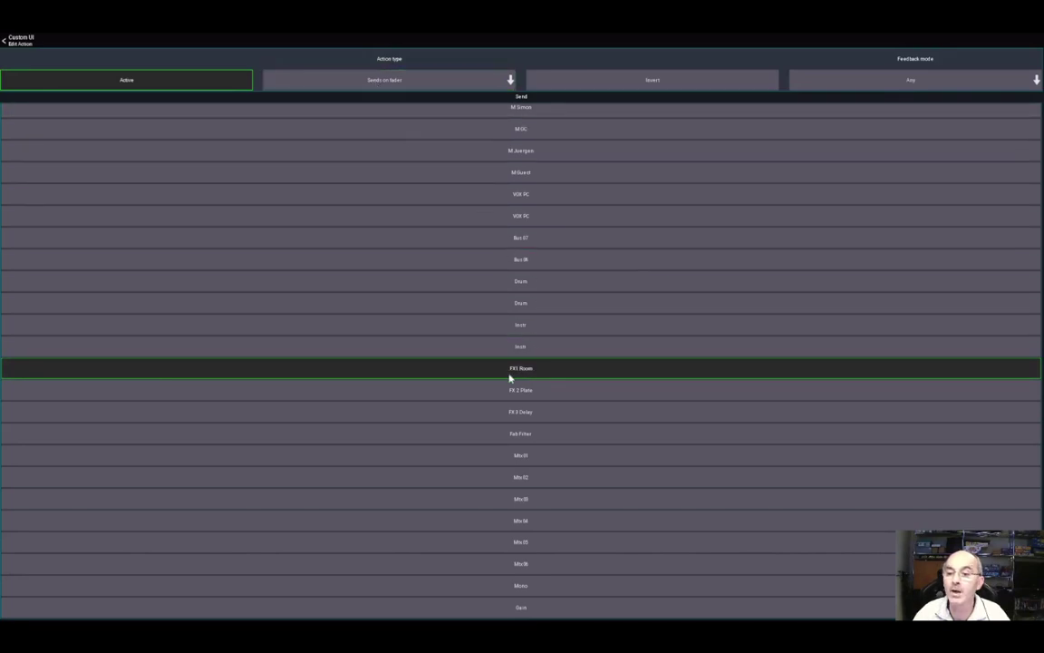
left_click(24, 45)
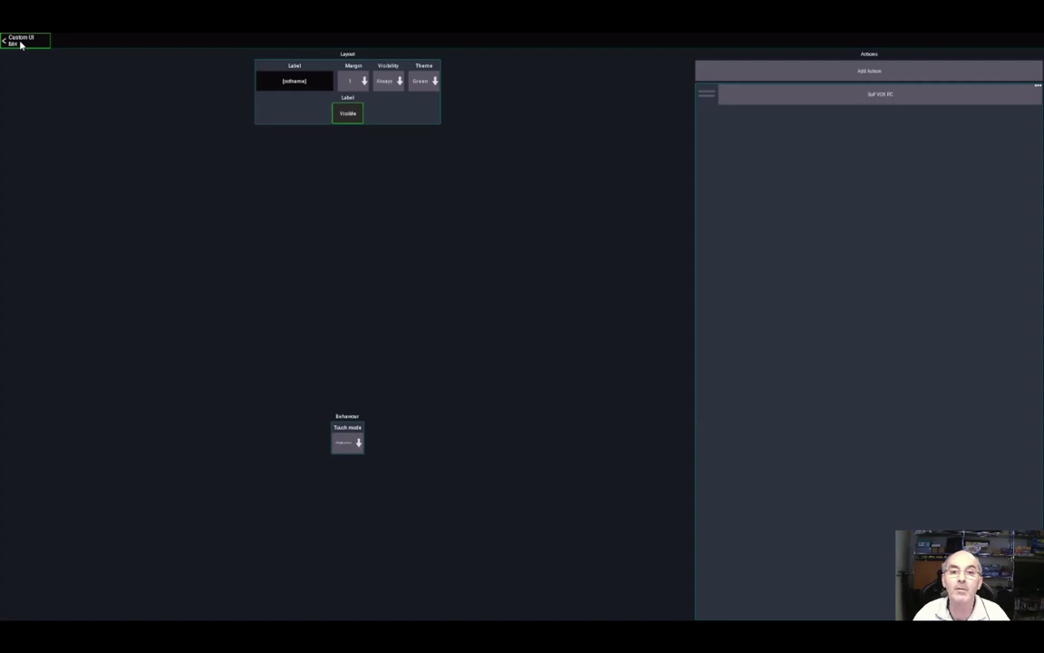
left_click(20, 43)
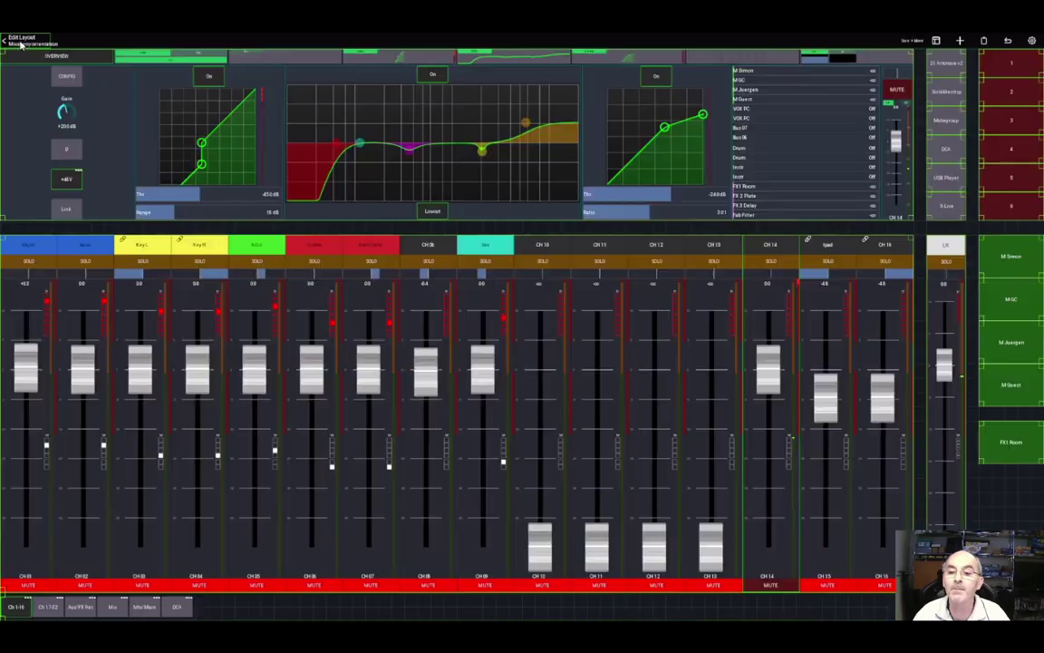
Step: Set the theme of the FX1 Room button to Magenta
left_click(1013, 452)
left_click(499, 317)
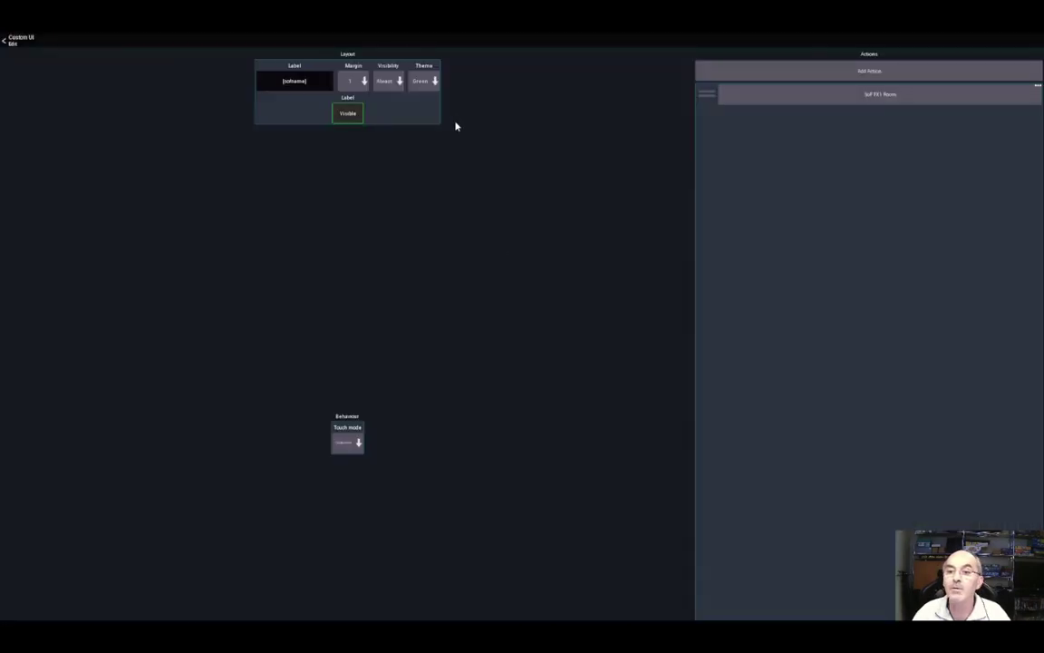
left_click(426, 81)
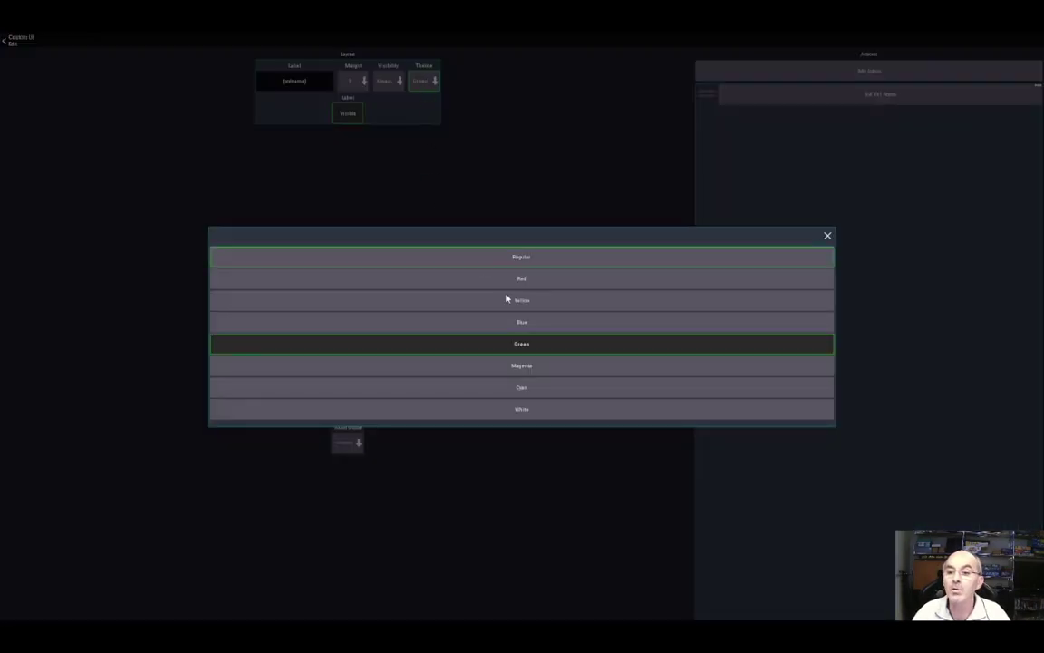
left_click(521, 366)
left_click(35, 46)
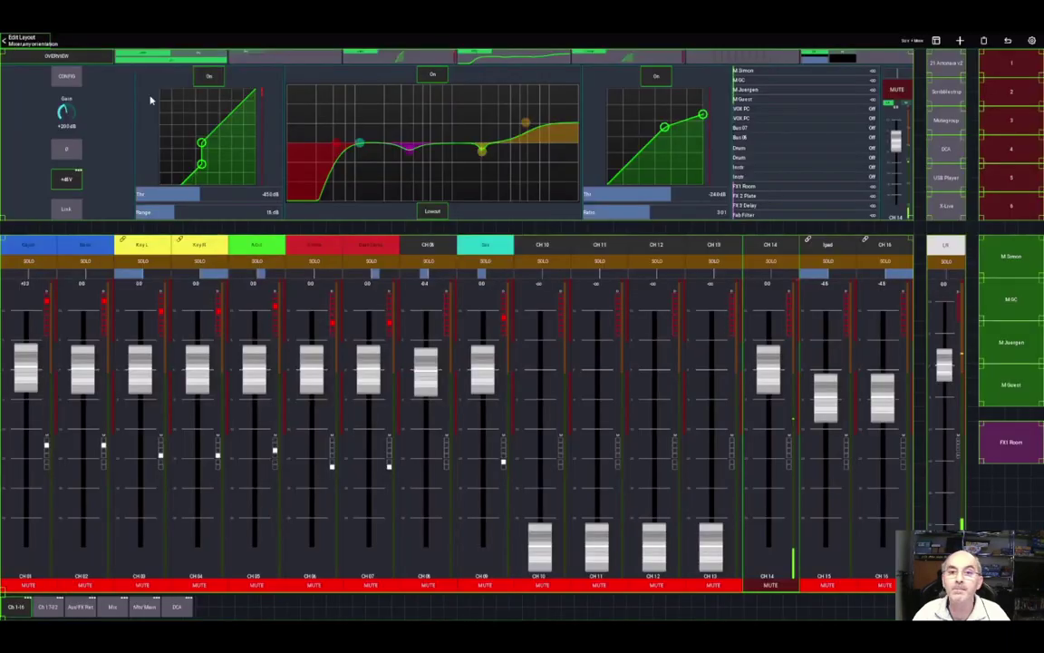
Step: Copy the FX1 Room button and place the incremented FX 2 Plate copy directly beneath it
left_click(1009, 442)
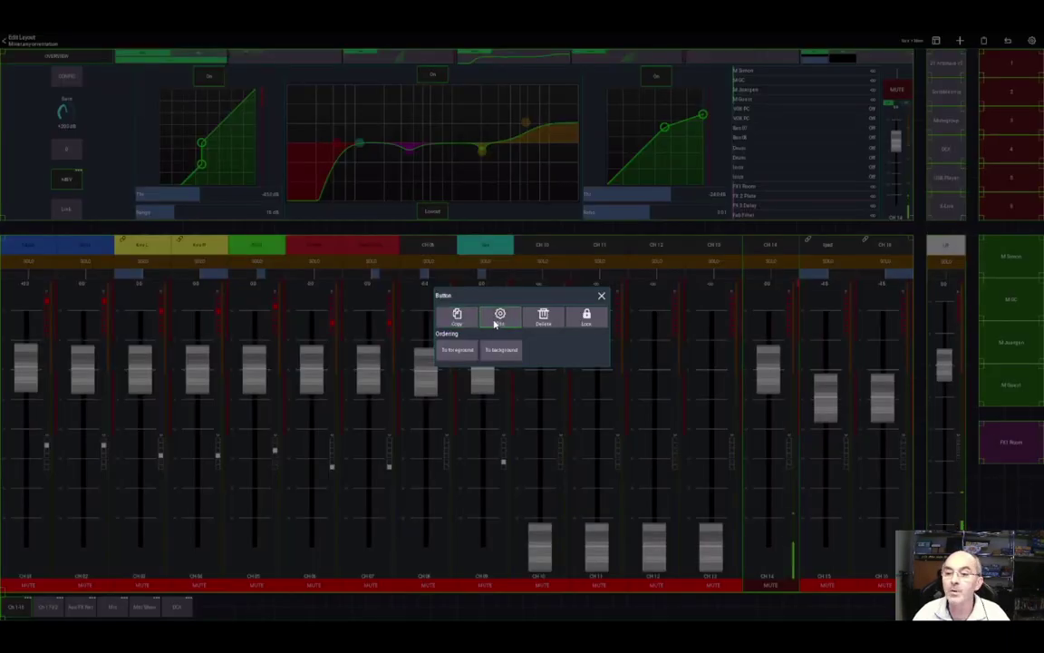
left_click(458, 316)
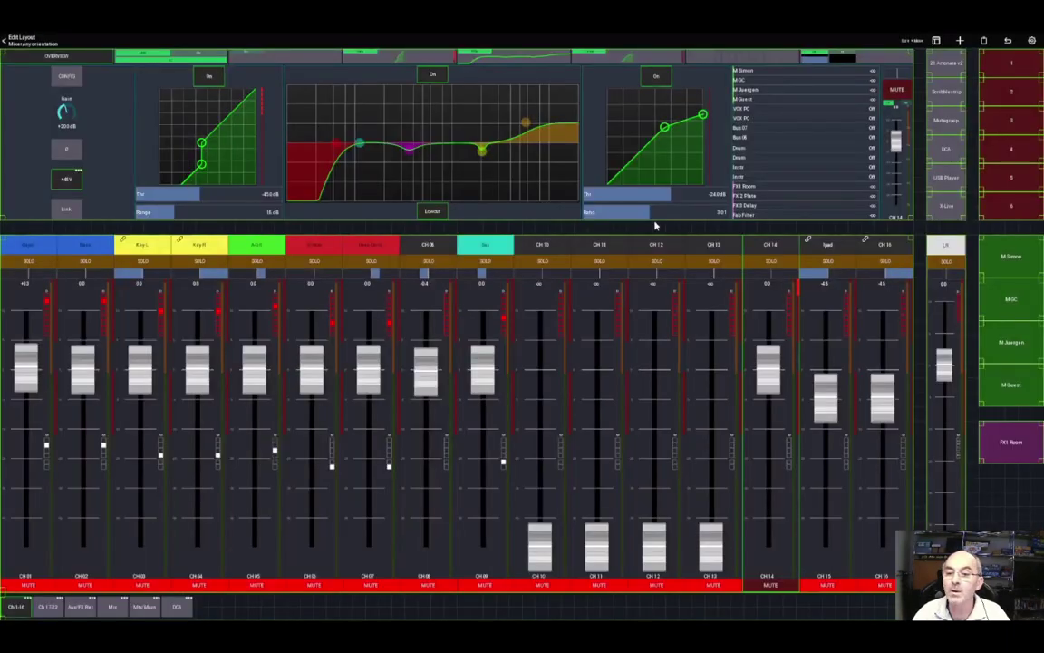
left_click(984, 41)
left_click(540, 346)
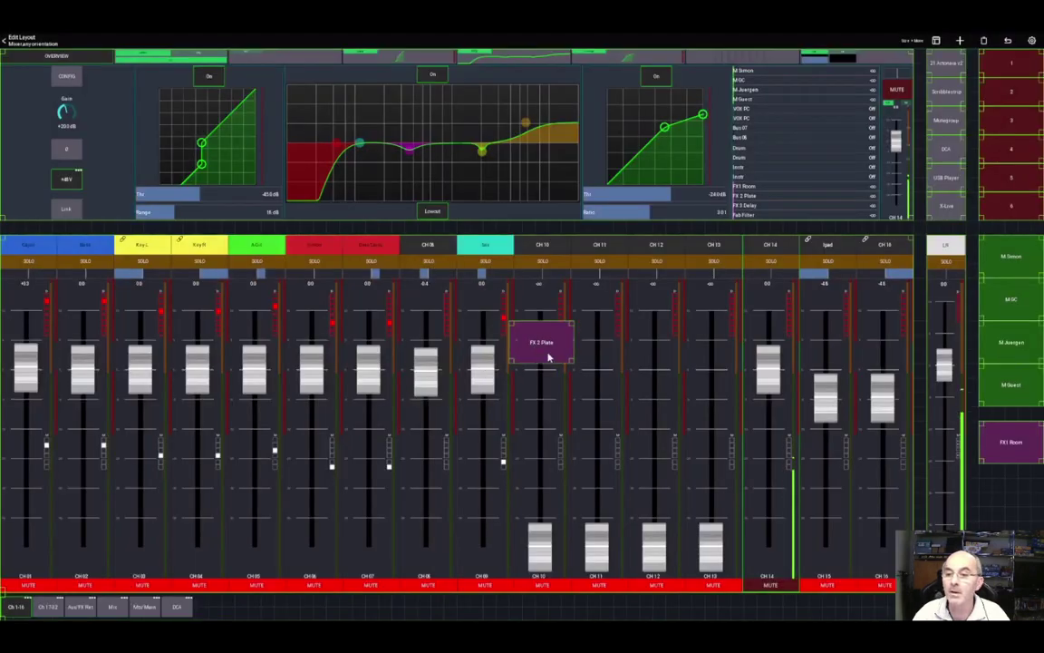
left_click(1002, 485)
left_click_drag(1002, 485, 1041, 510)
Step: Copy the FX 2 Plate button and place the incremented FX 3 Delay copy directly beneath it
left_click(1005, 494)
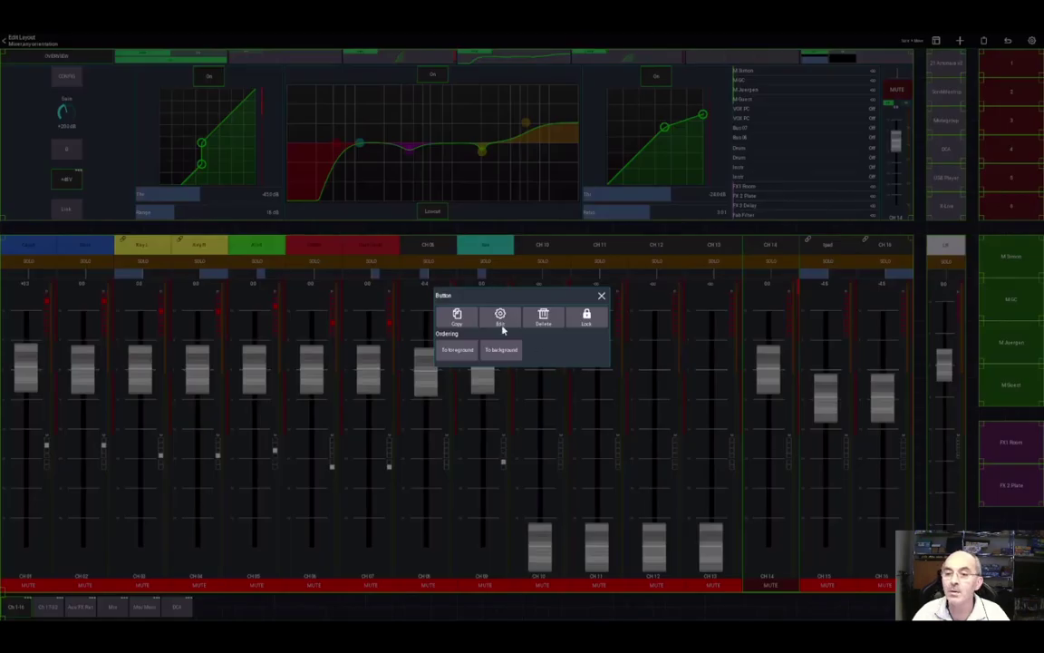
left_click(457, 315)
left_click(984, 40)
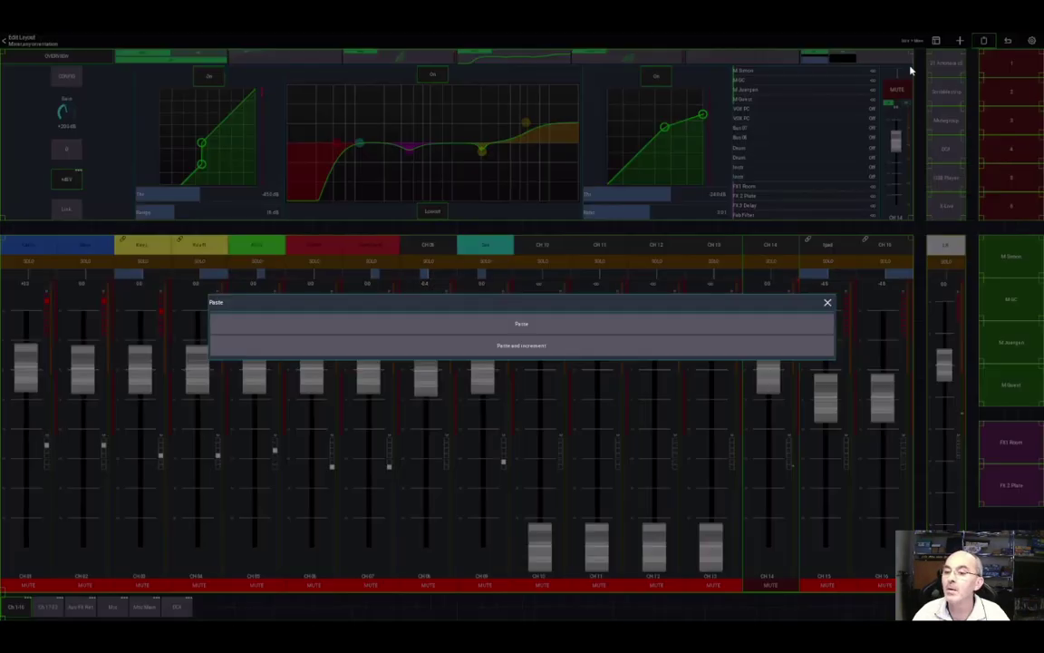
left_click(513, 348)
left_click_drag(525, 335, 934, 529)
Step: Copy the FX 3 Delay button and place the incremented copy for the fourth effects send directly beneath it
left_click(934, 529)
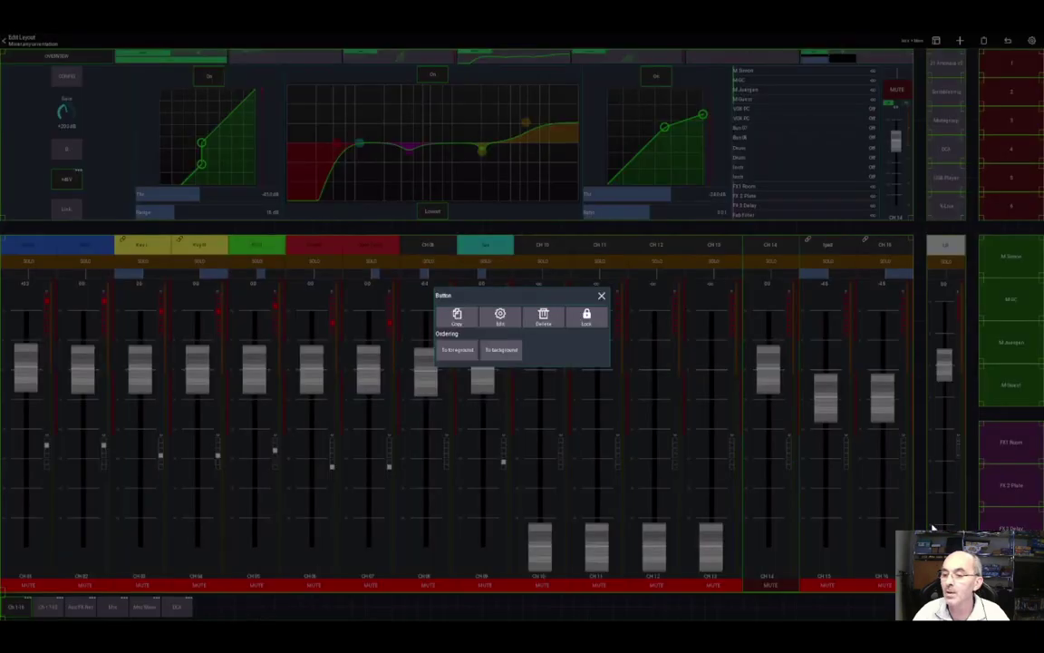
left_click(468, 320)
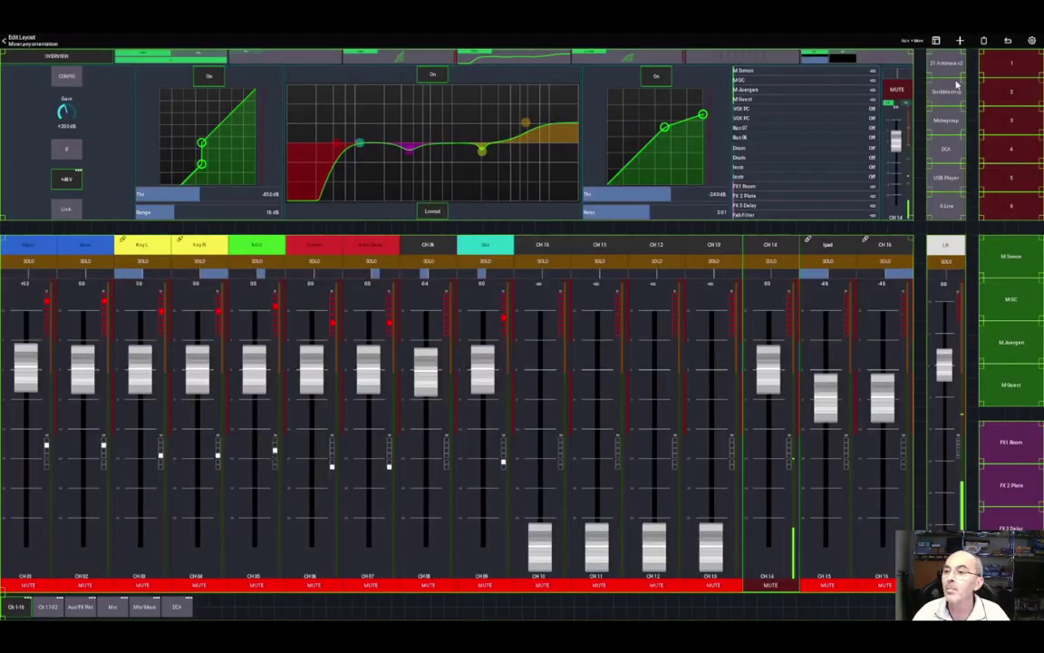
left_click(983, 41)
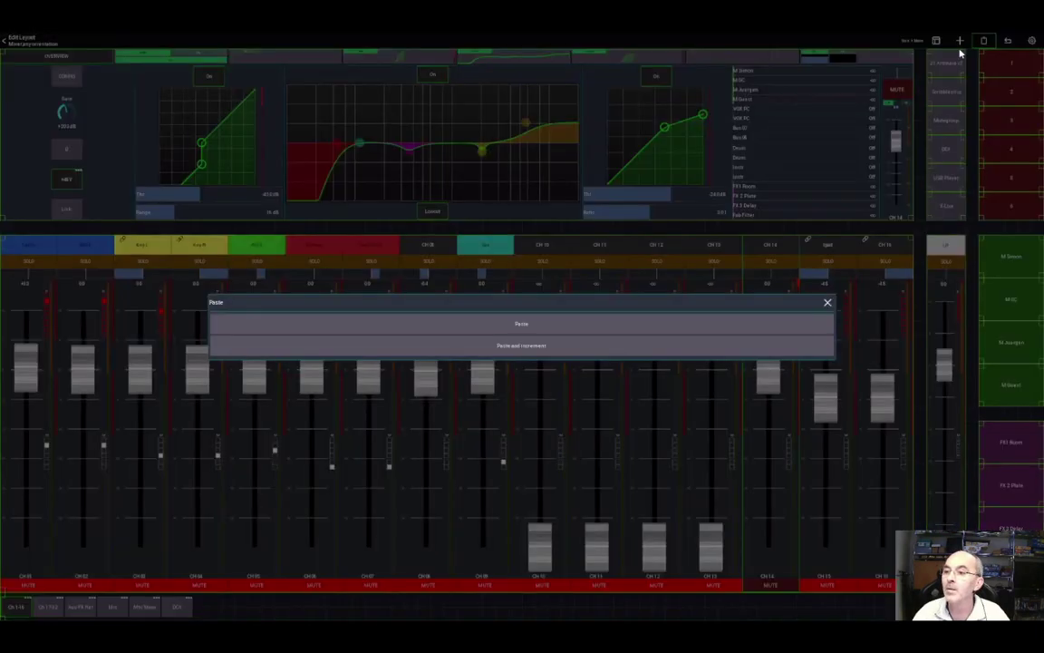
left_click(536, 347)
left_click_drag(536, 347, 952, 571)
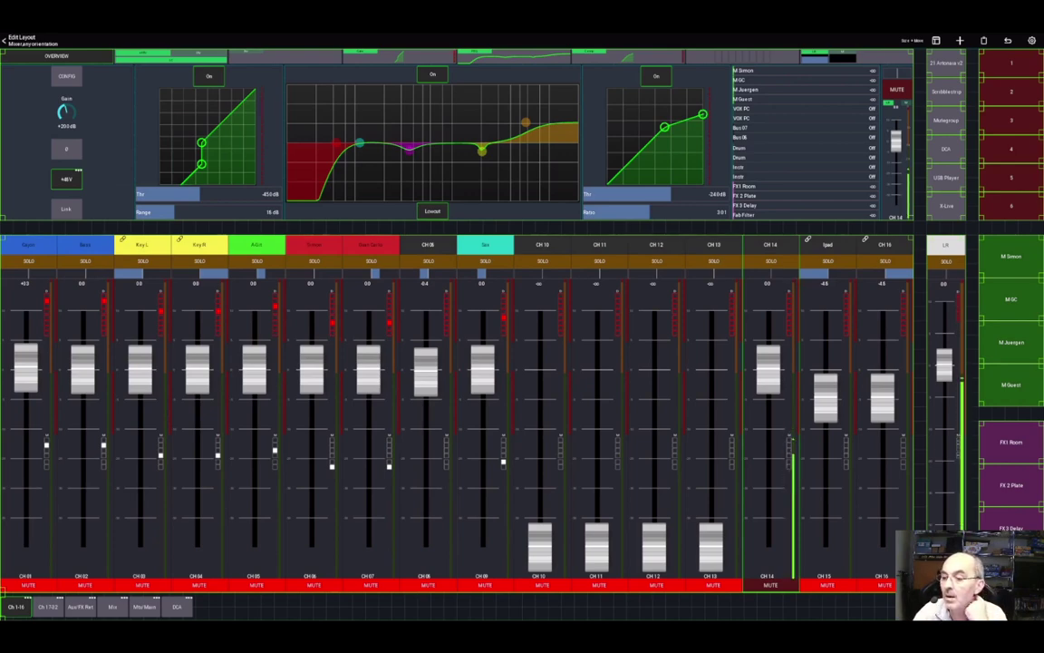
Step: Copy the fourth effects send button and place the incremented Mtx 01 copy below the magenta effects buttons
left_click(508, 372)
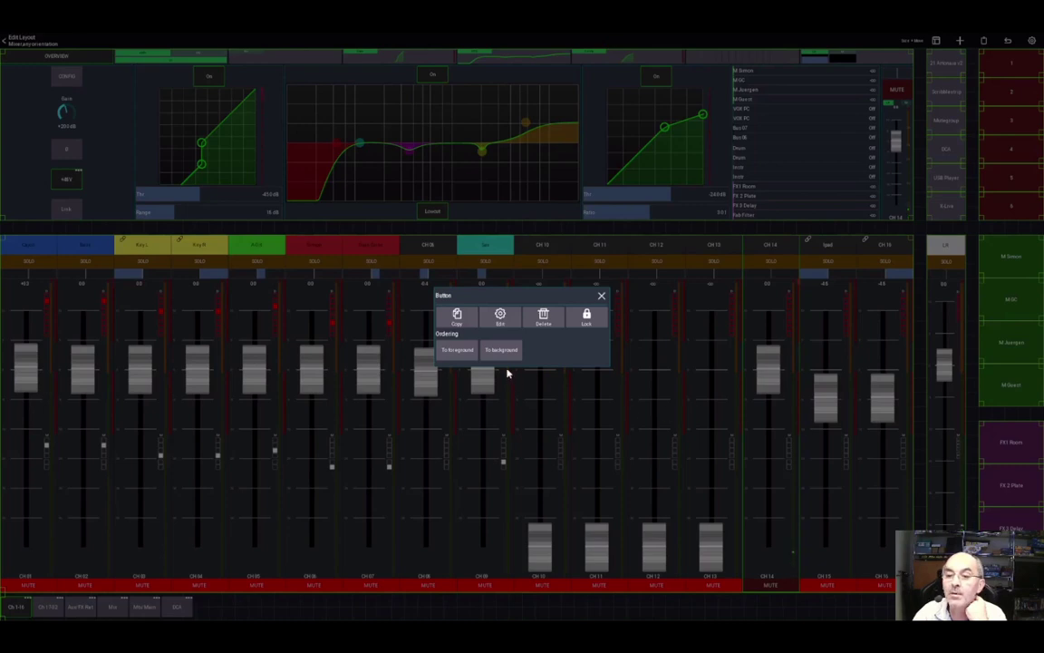
left_click(569, 250)
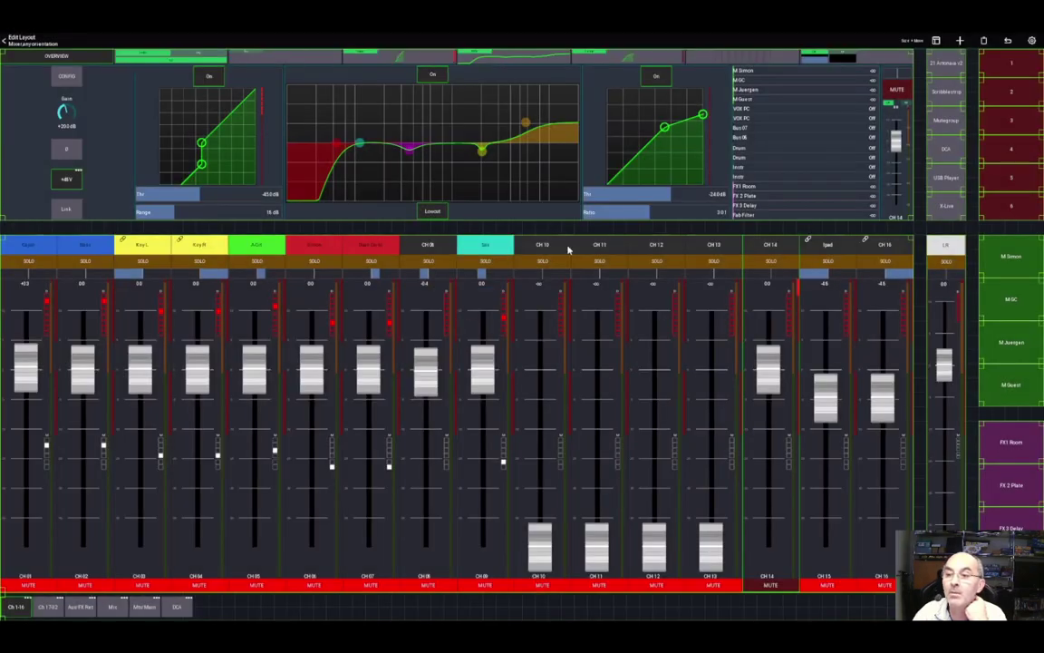
left_click(984, 41)
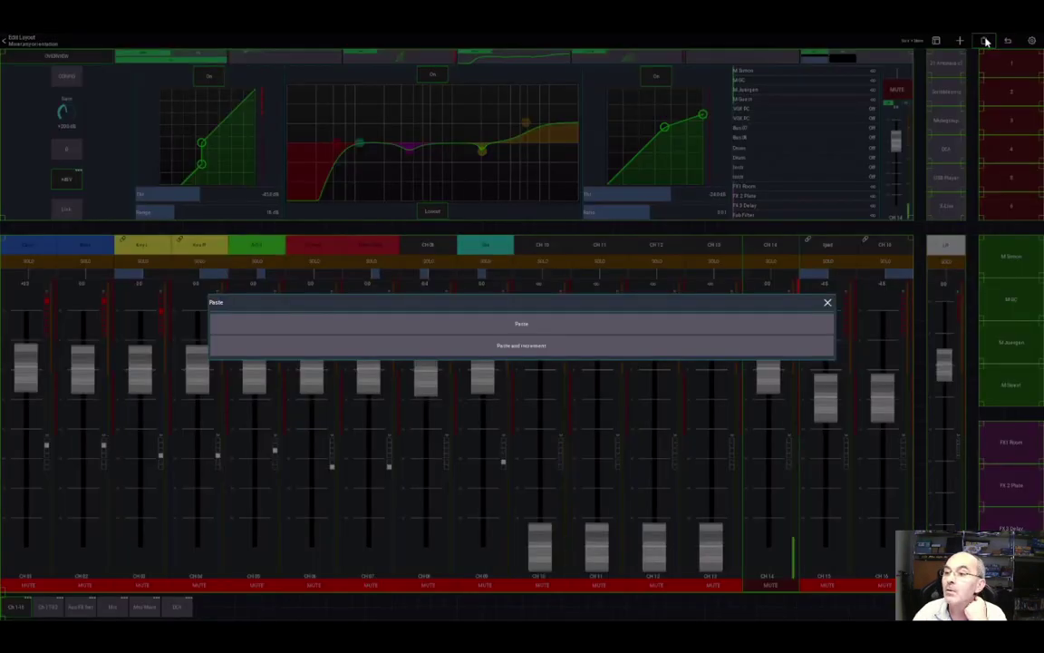
left_click(514, 347)
left_click_drag(522, 335, 851, 487)
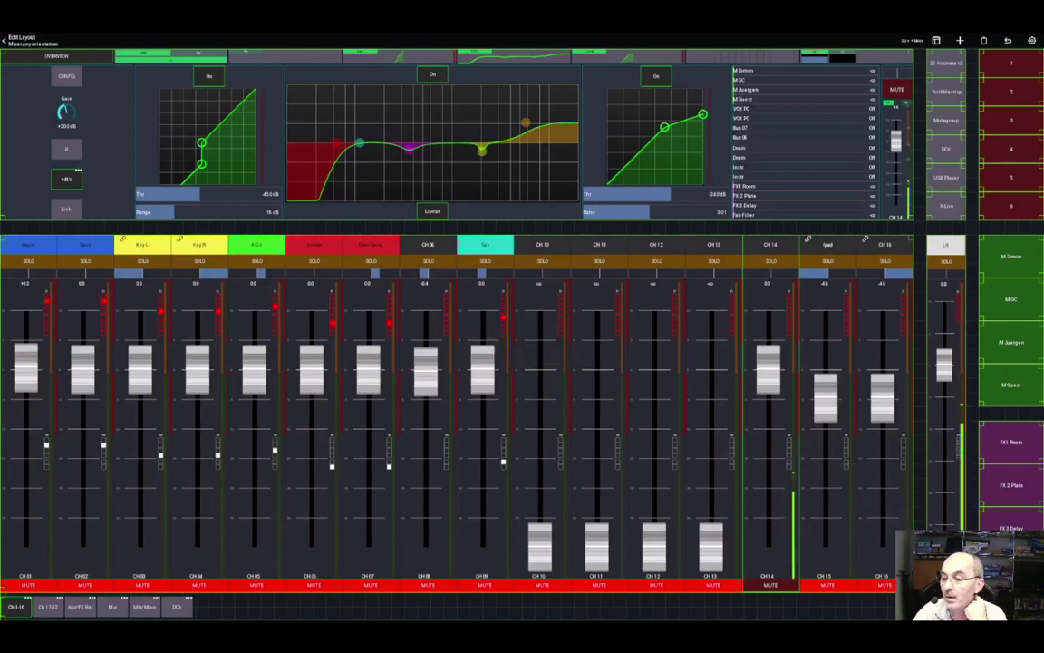
Step: Set the theme of the new Mtx 01 button to Red
left_click(501, 328)
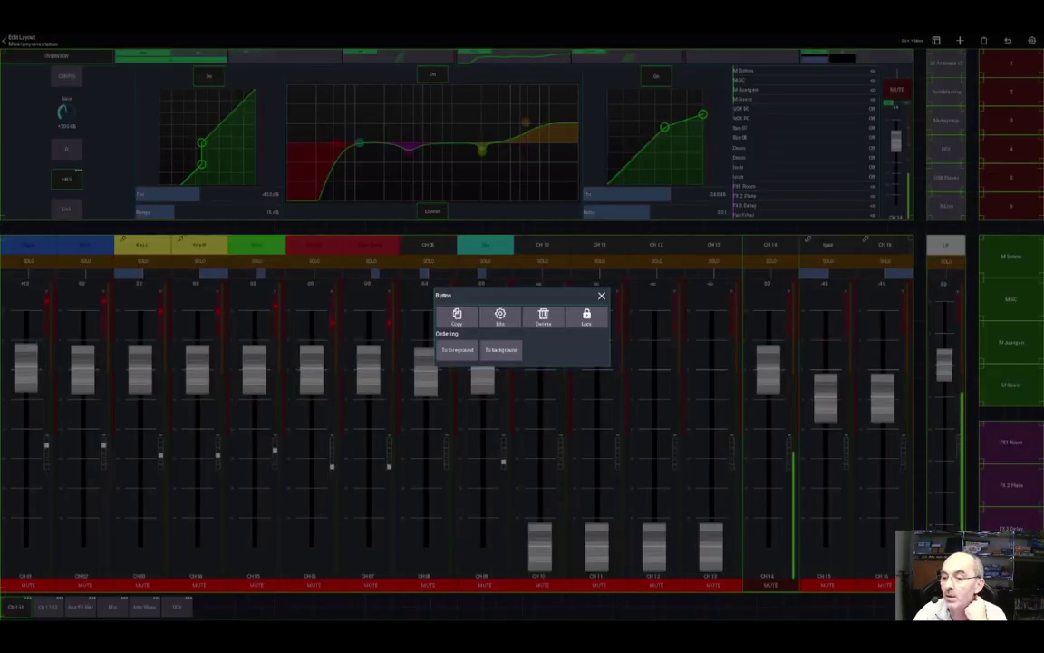
left_click(499, 317)
left_click(426, 81)
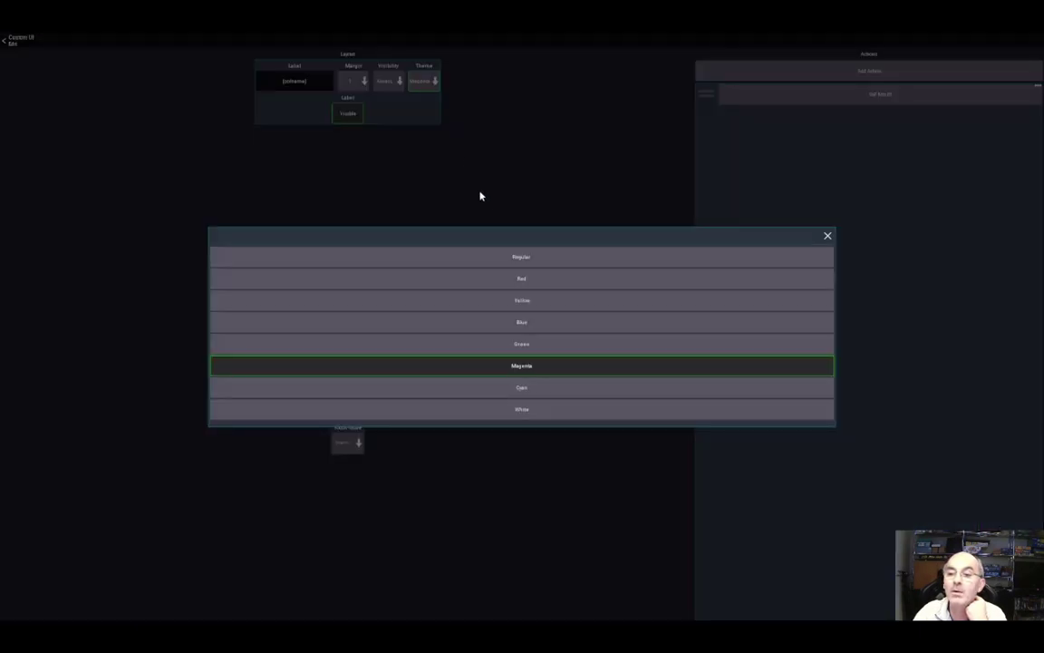
left_click(506, 280)
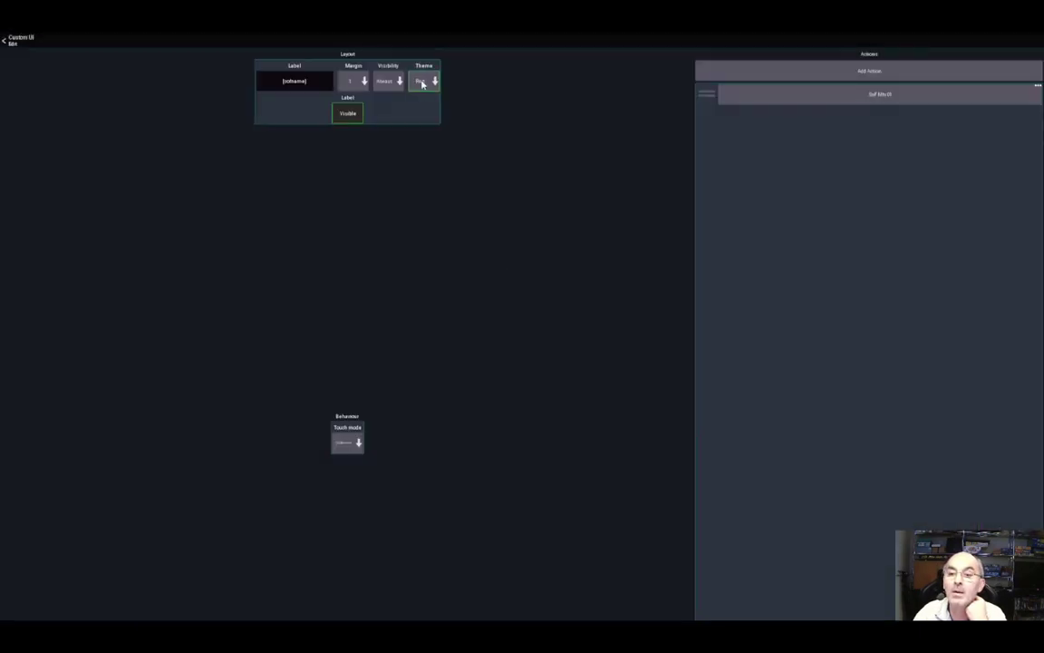
Step: Change the red button's sends-on-fader target to Gain and return to the layout
left_click(801, 98)
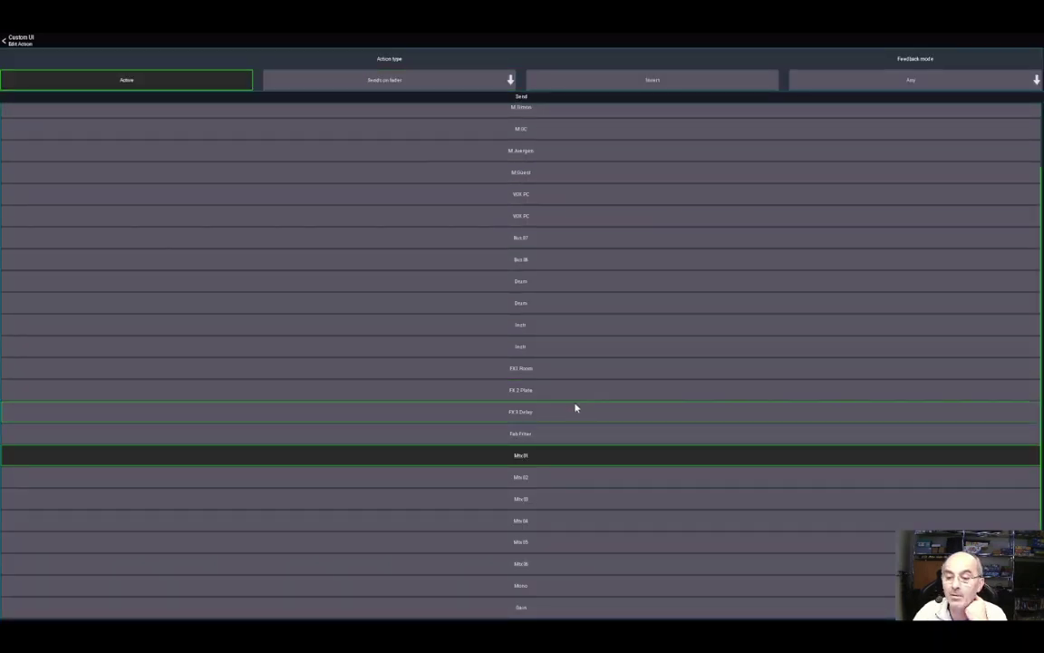
left_click(524, 607)
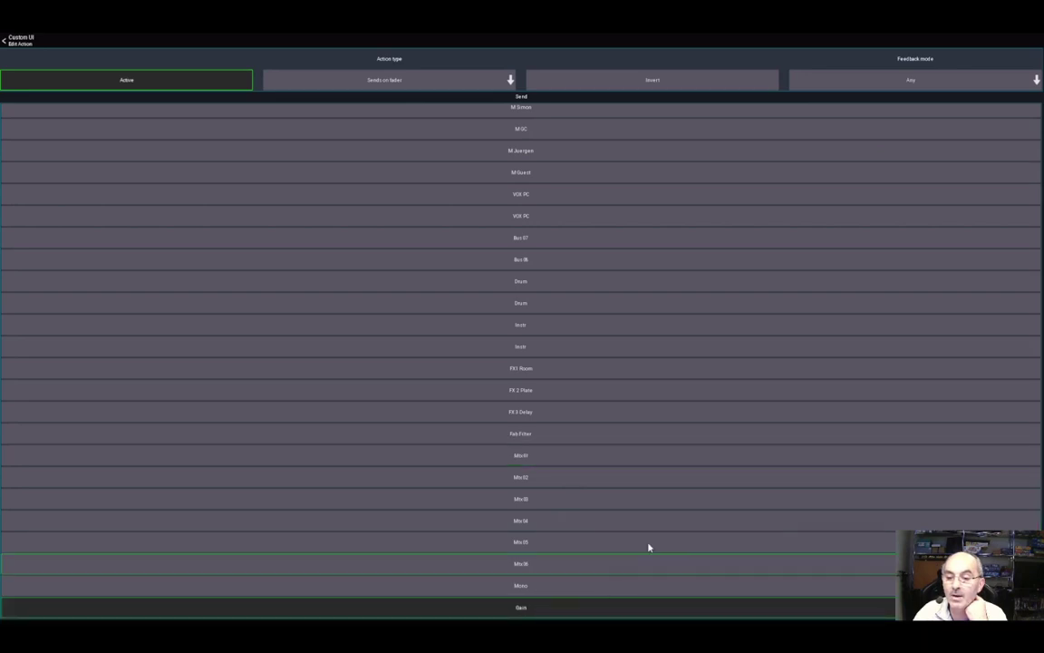
left_click(14, 42)
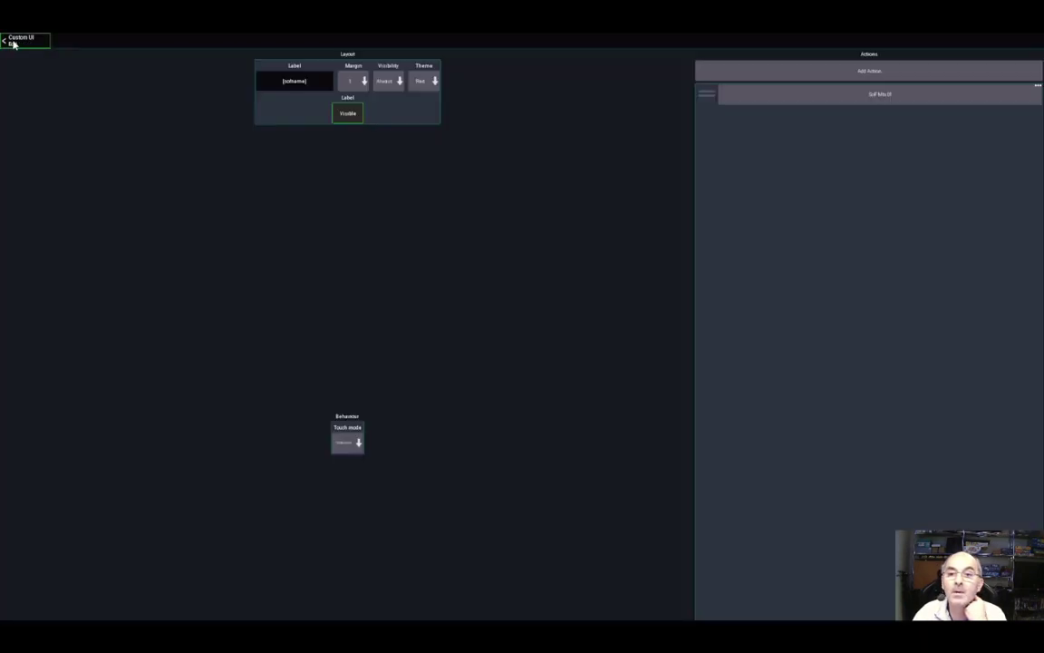
left_click(14, 42)
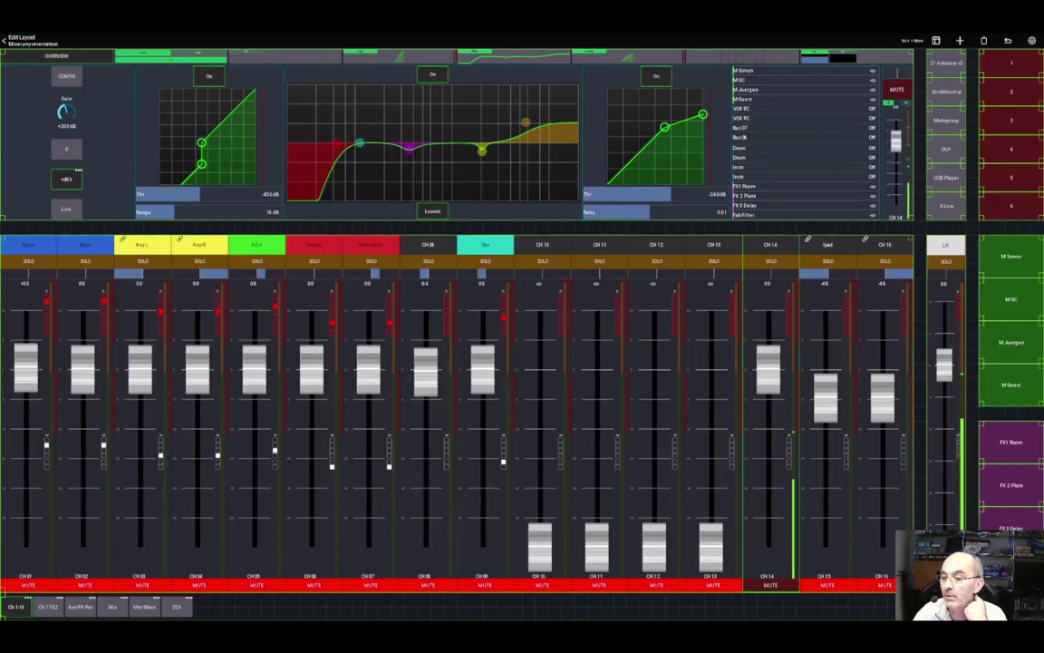
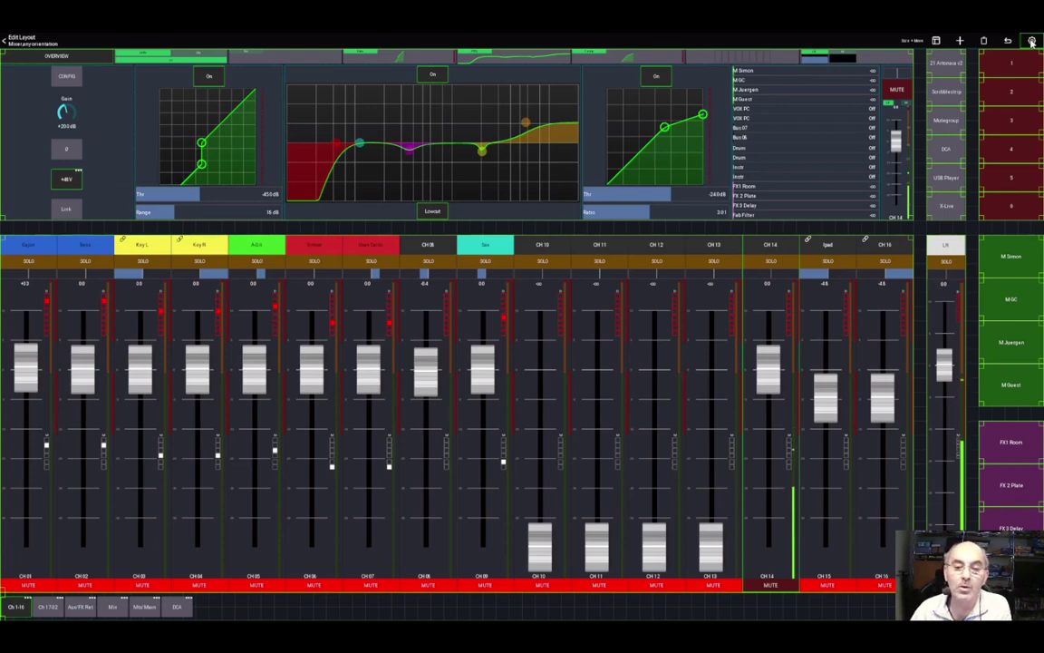
Step: Rename the layout to MyLayout in its layout settings
left_click(1032, 43)
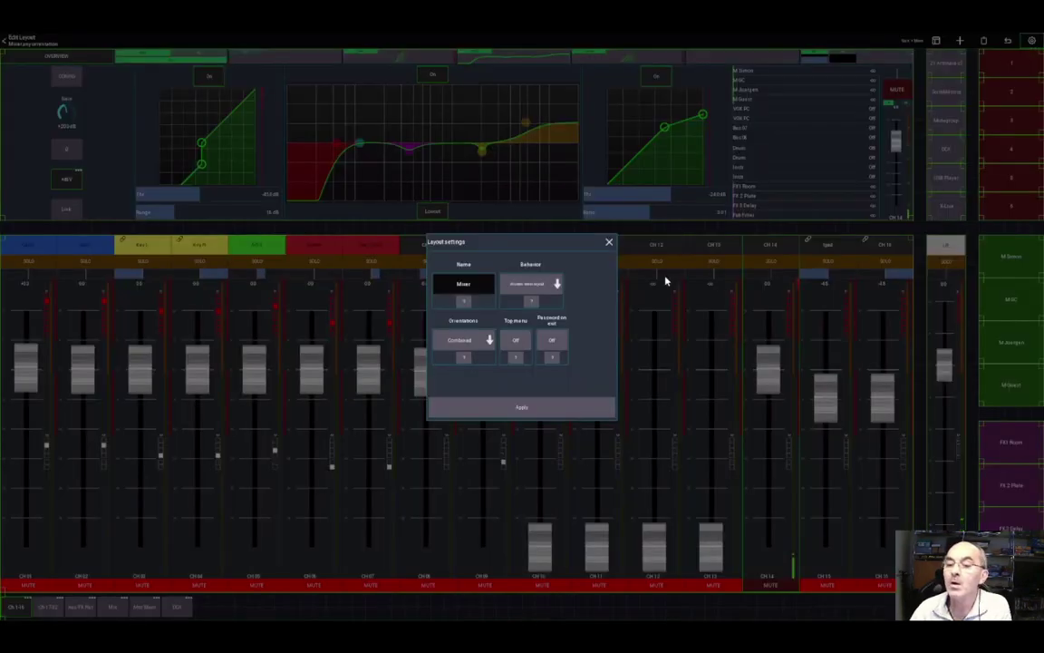
left_click(472, 288)
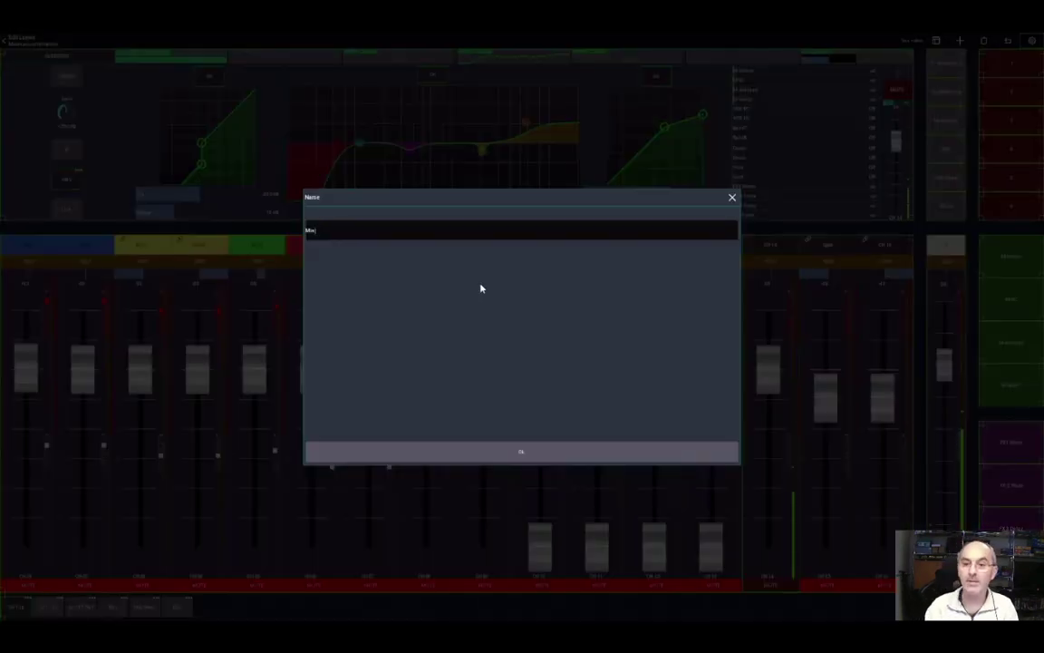
type("My")
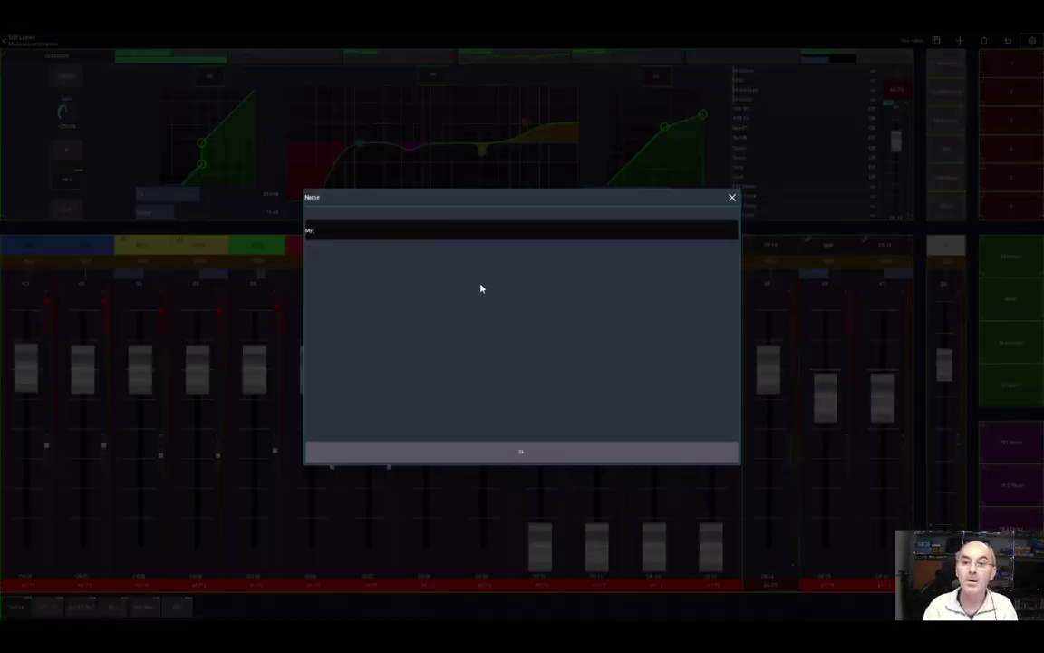
type("Layou")
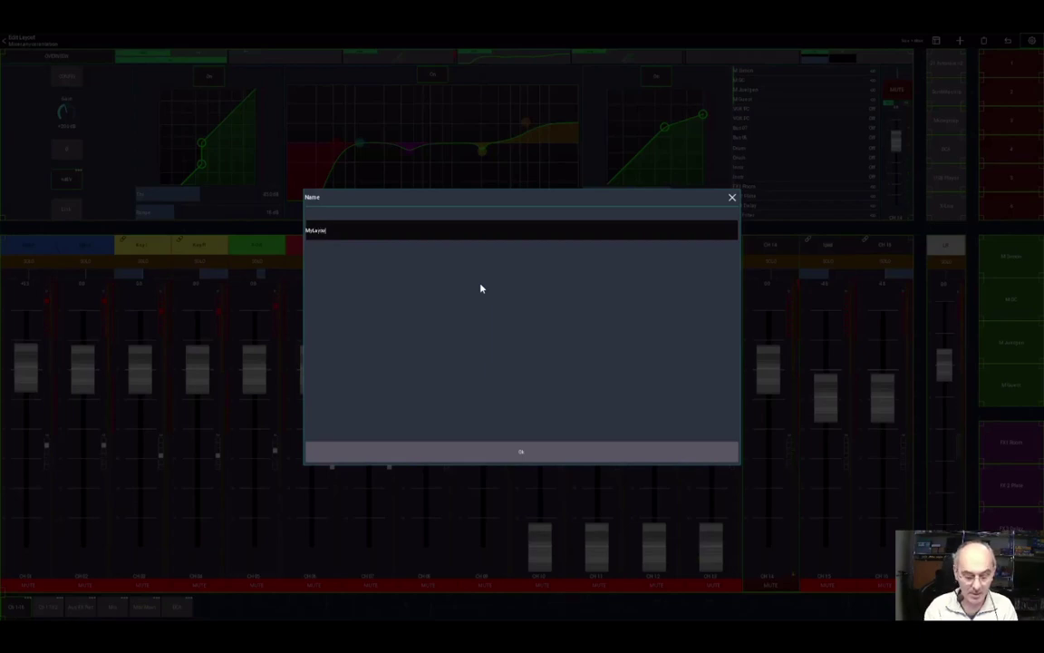
type("t")
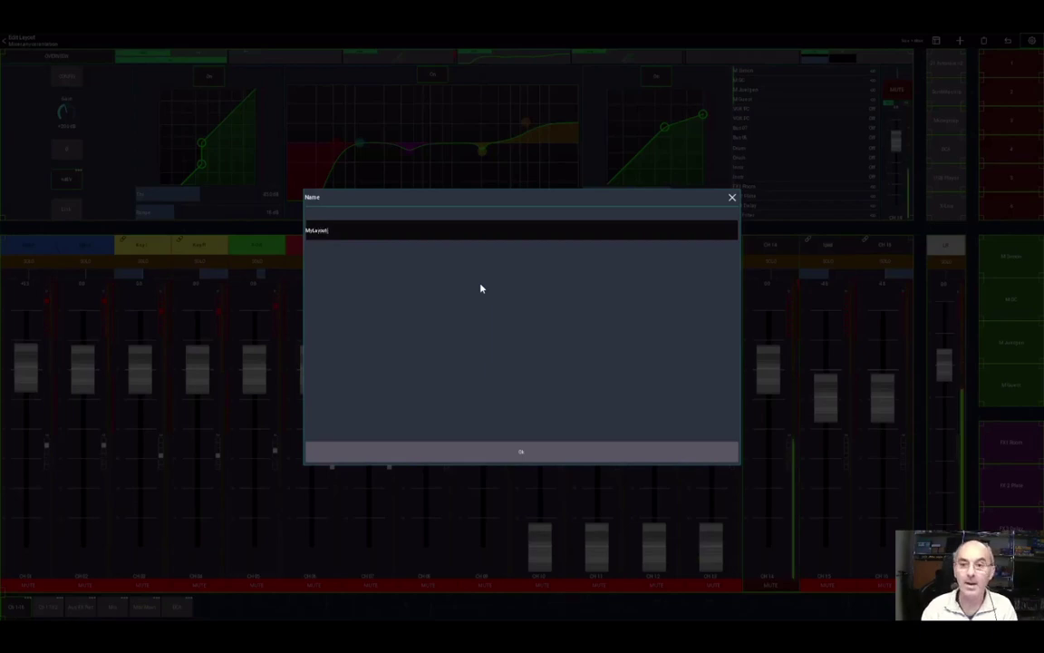
left_click(489, 454)
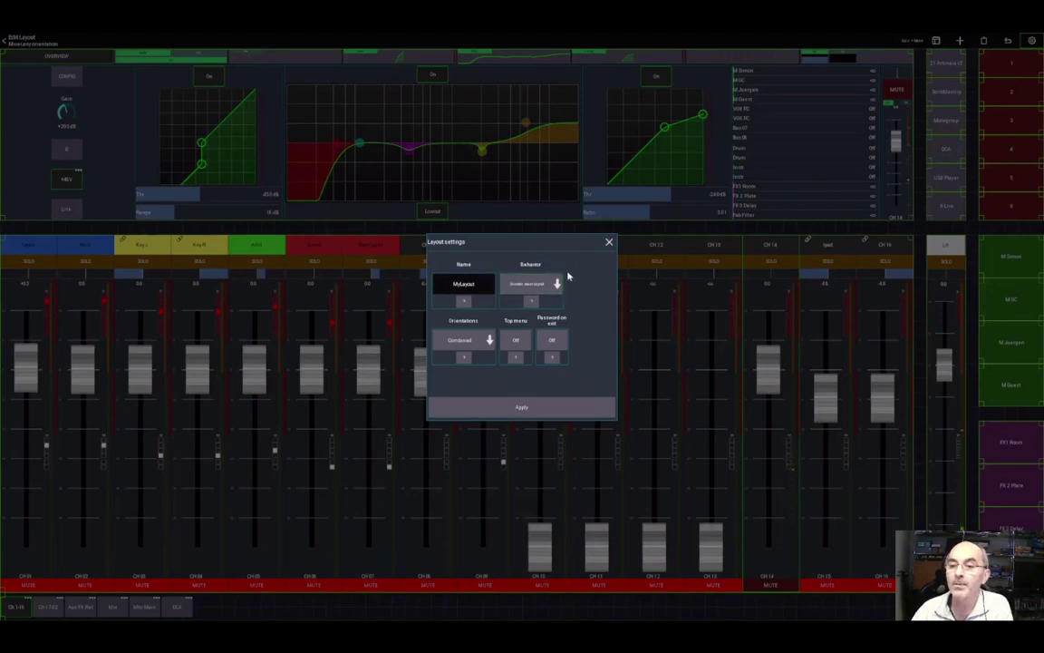
Step: Review the layout's behaviour and orientation options, keeping Override mixer layout and Combined
left_click(528, 287)
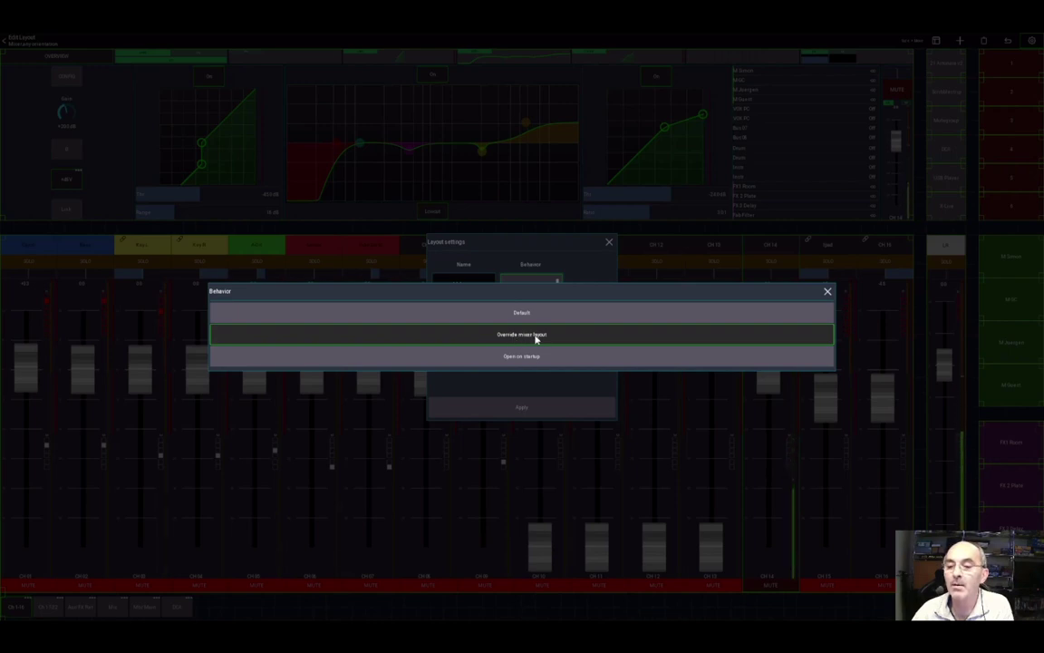
left_click(535, 338)
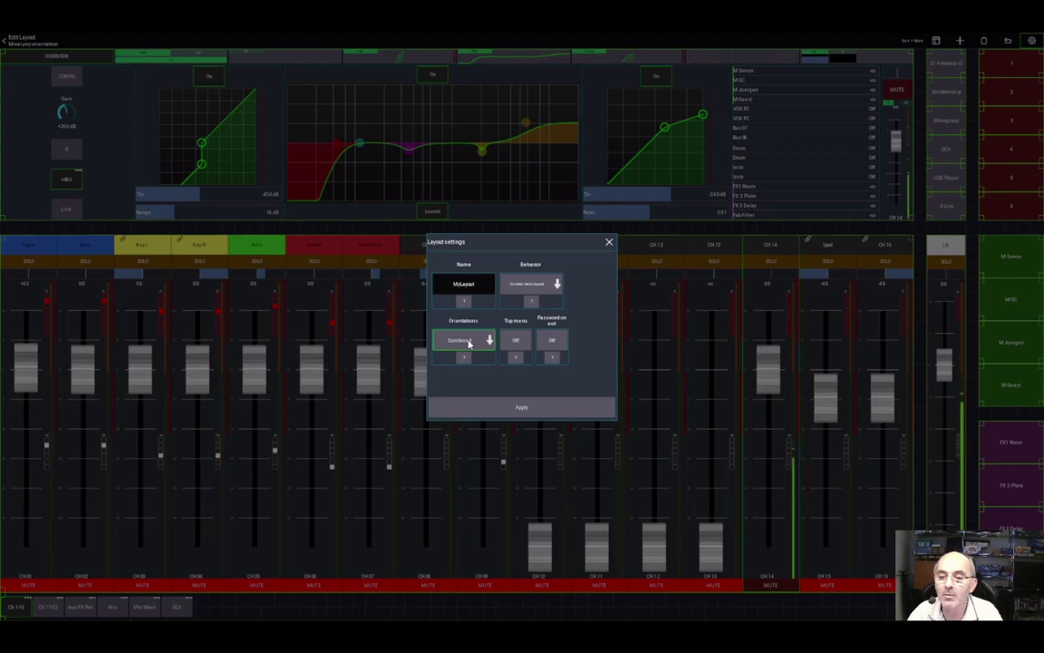
left_click(467, 341)
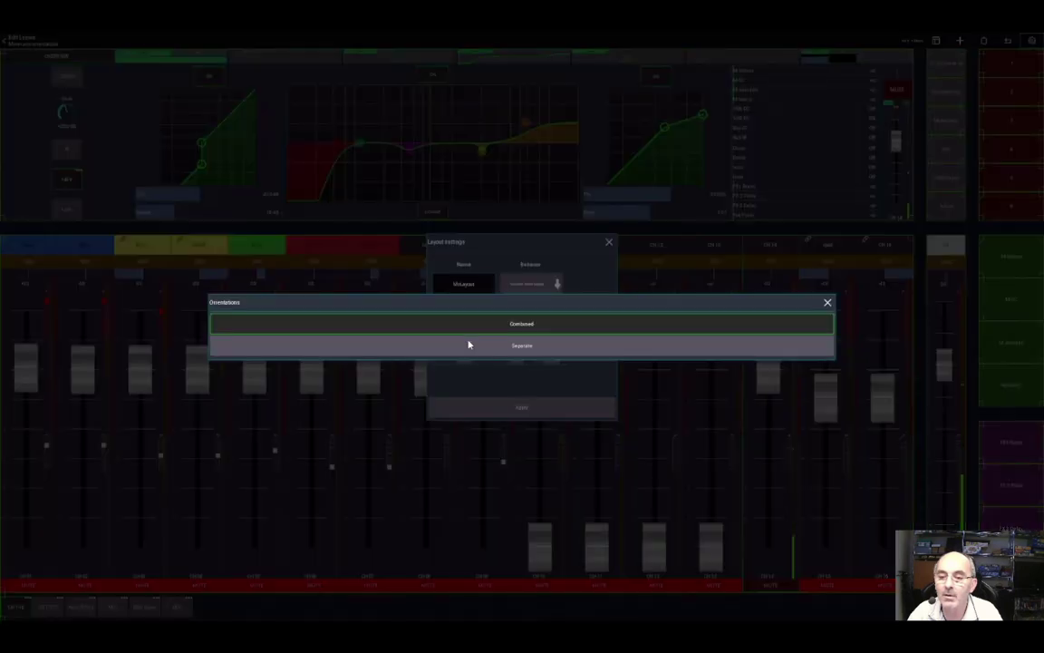
left_click(590, 283)
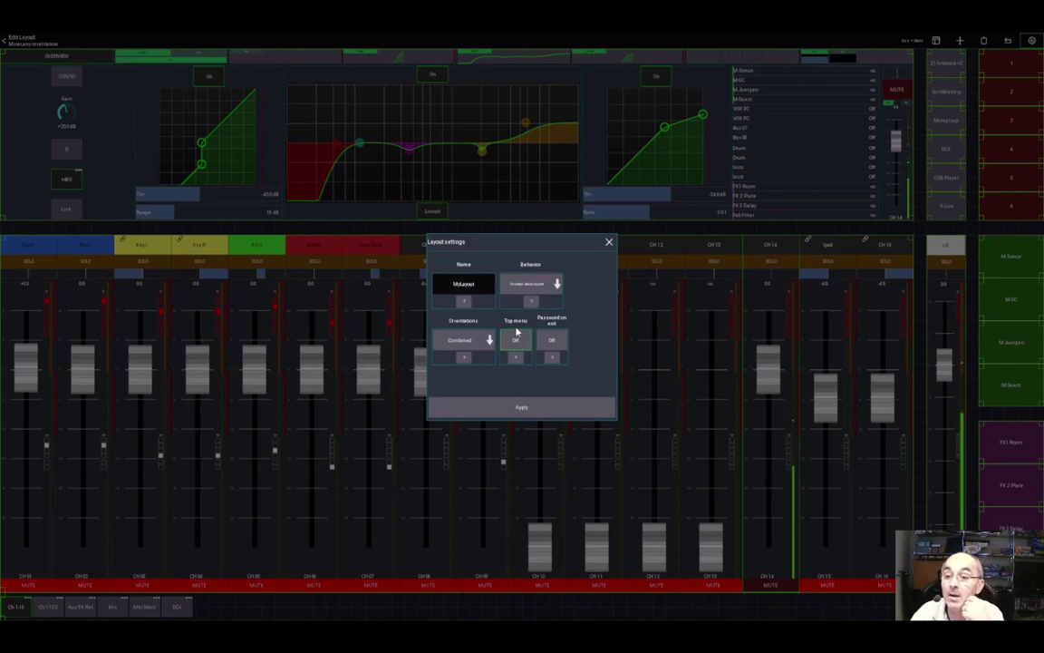
left_click(525, 288)
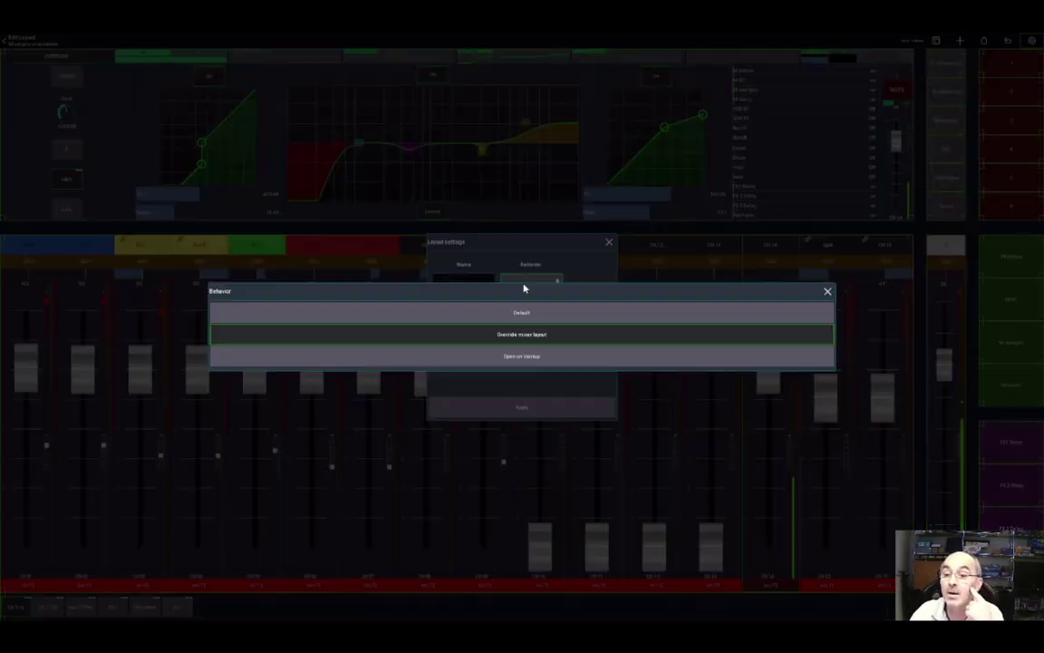
left_click(588, 273)
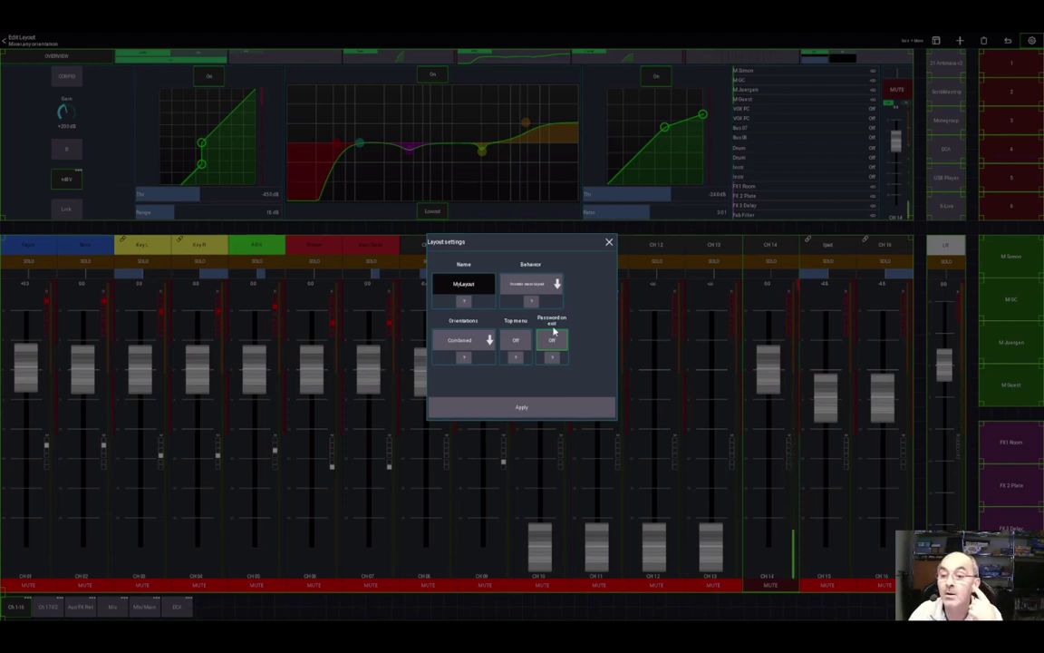
Step: Try the Open on startup behaviour with its exit password setting, and switch the behaviour back to Override mixer layout
left_click(533, 289)
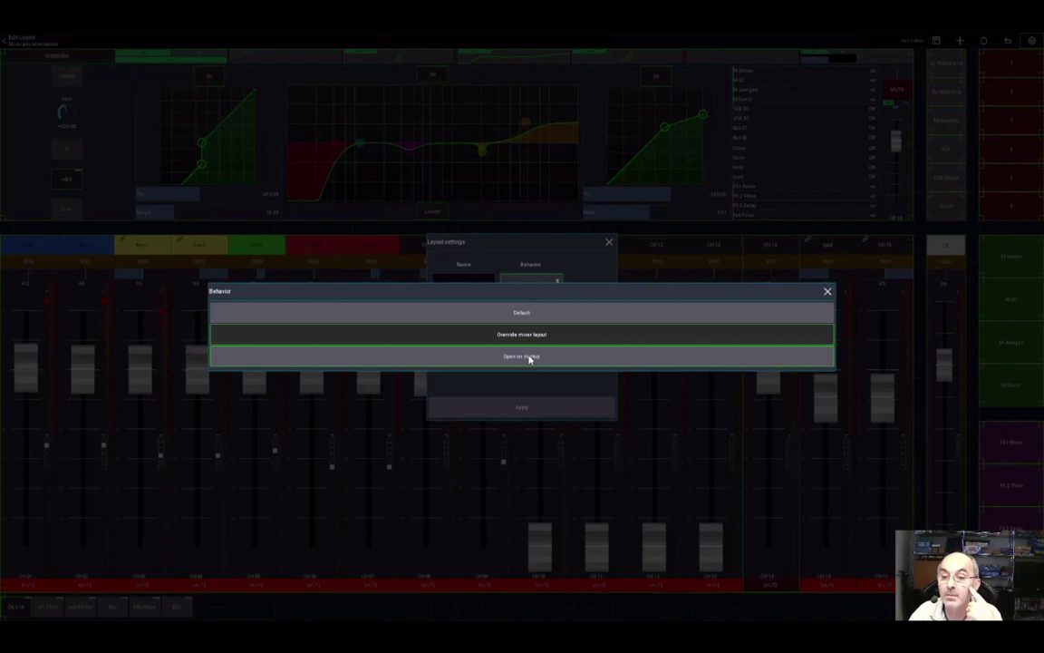
left_click(531, 359)
left_click(551, 338)
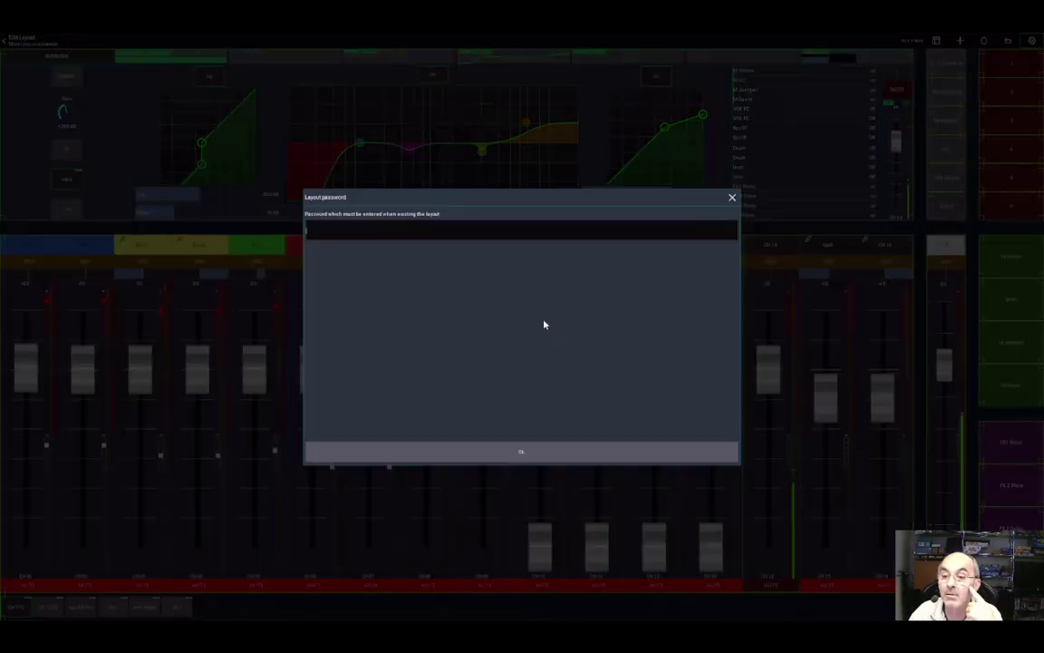
left_click(506, 443)
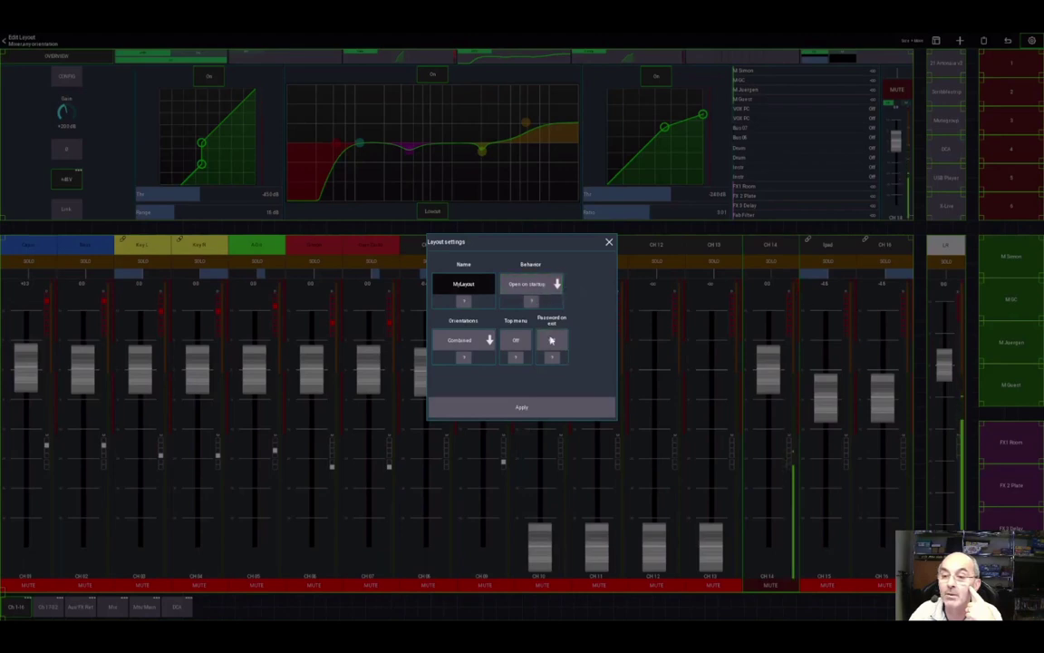
left_click(532, 287)
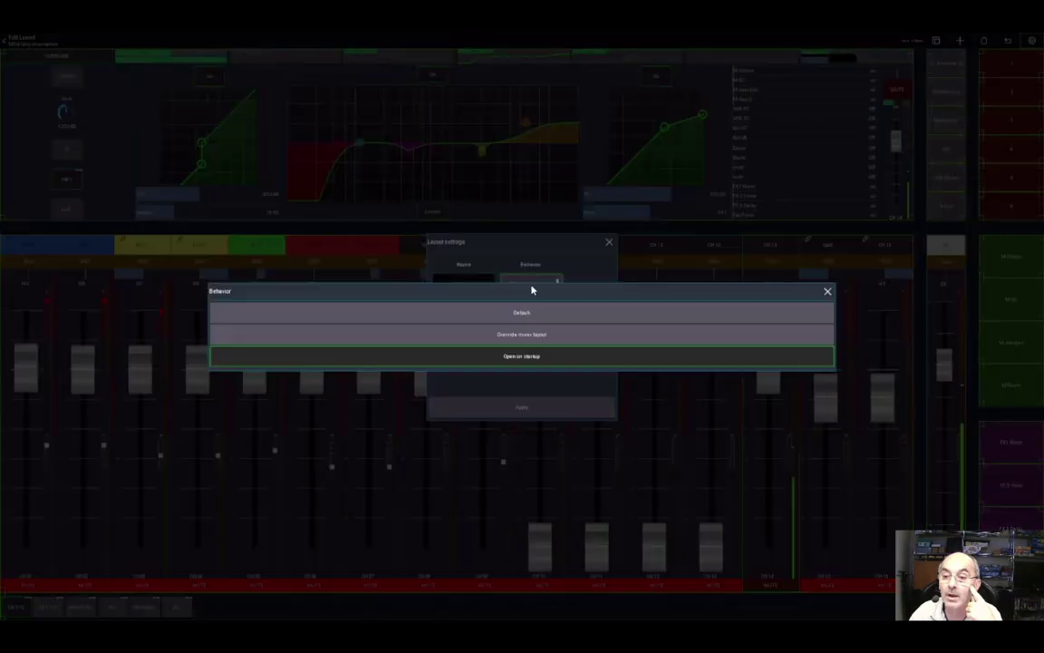
left_click(531, 336)
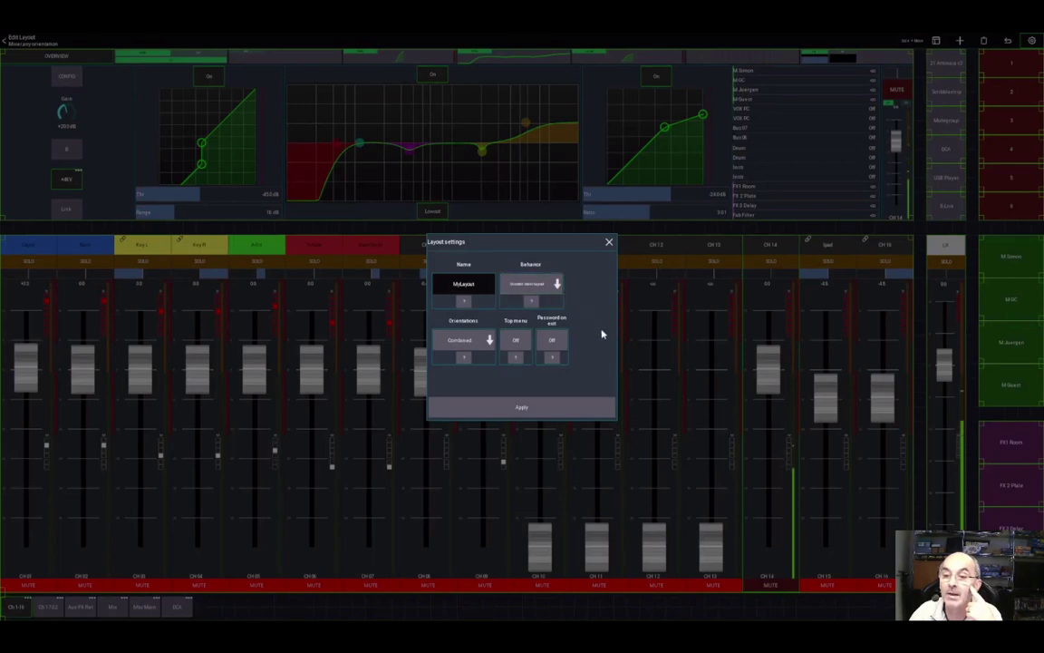
Step: Apply the layout settings and leave the layout editor for the mixer view
left_click(518, 408)
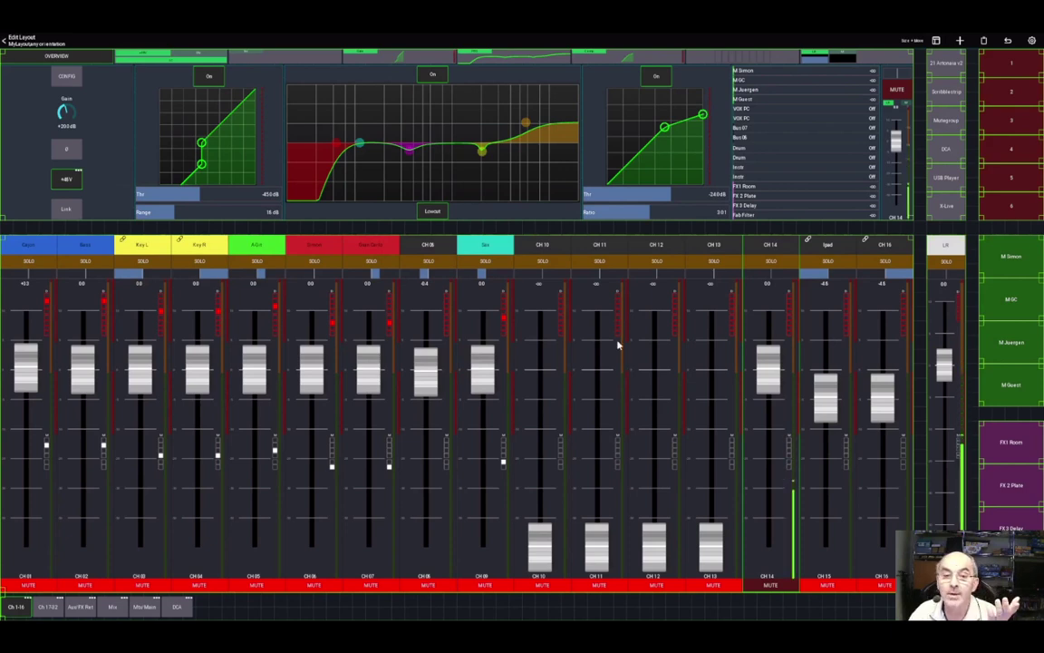
left_click(22, 40)
left_click(24, 40)
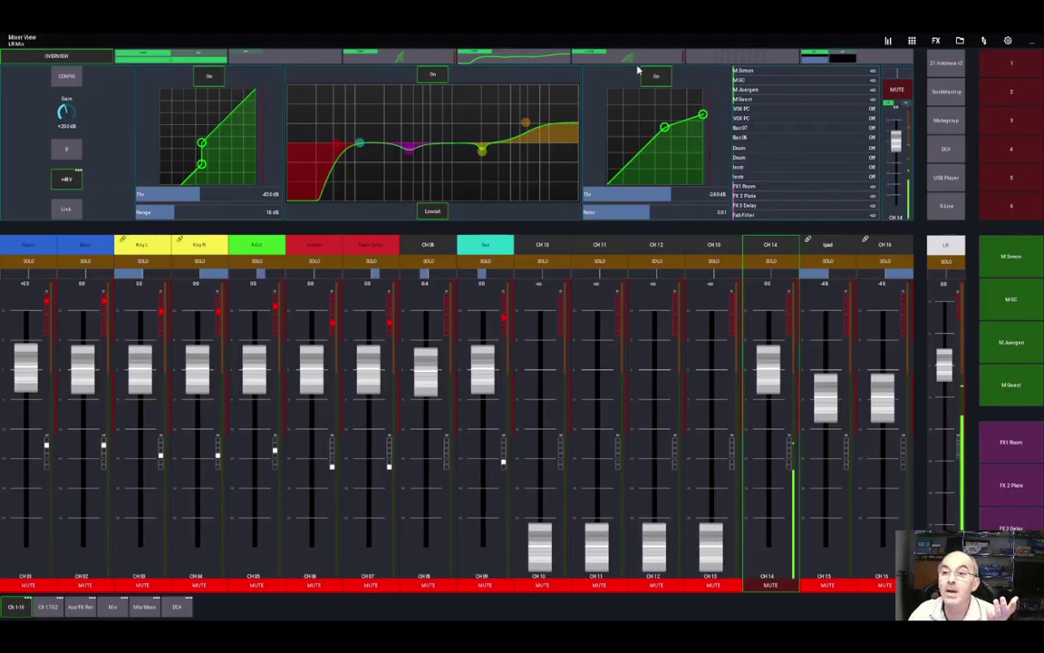
Step: Check the overview of the Bass, Key L, Key R, A-Git, two red, CH 08 and Cajon channels in the finished layout
left_click(68, 246)
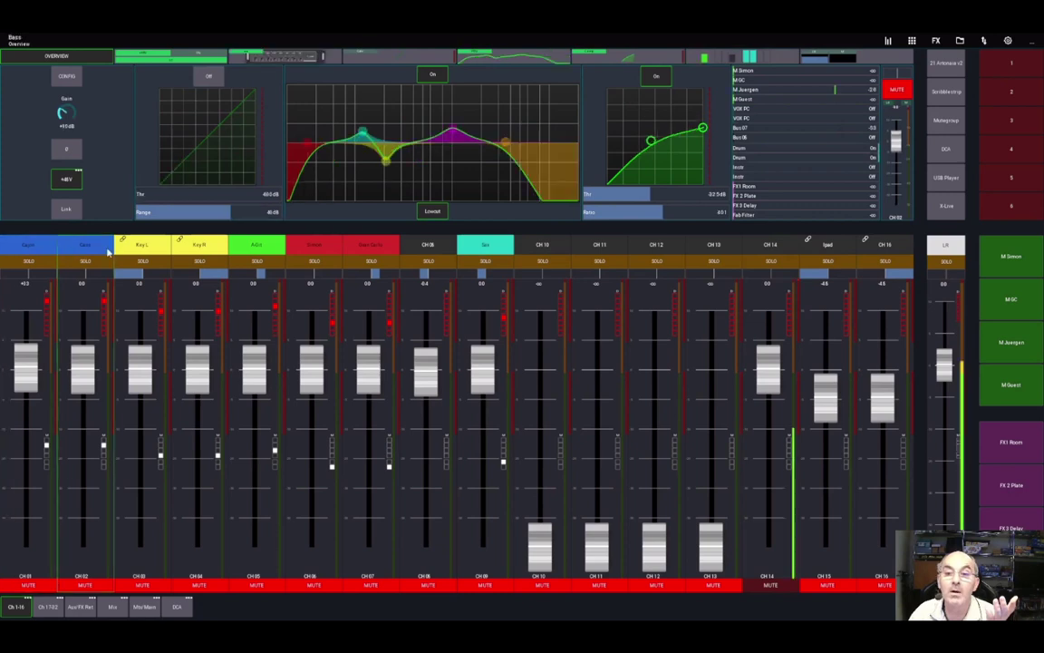
left_click(144, 246)
left_click(200, 245)
left_click(256, 245)
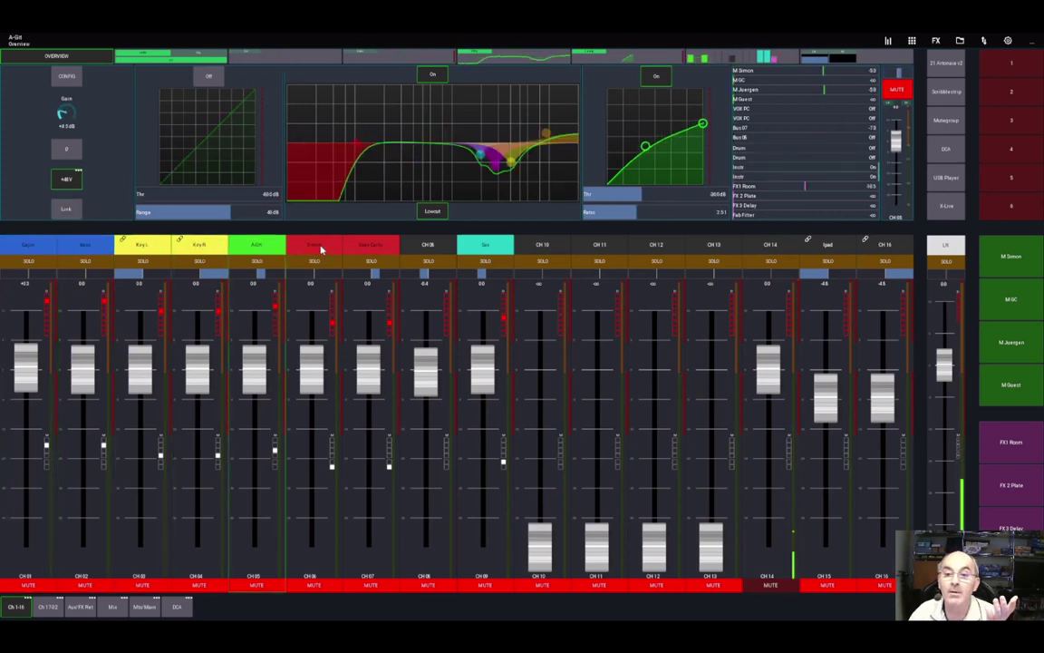
left_click(313, 246)
left_click(370, 246)
left_click(432, 253)
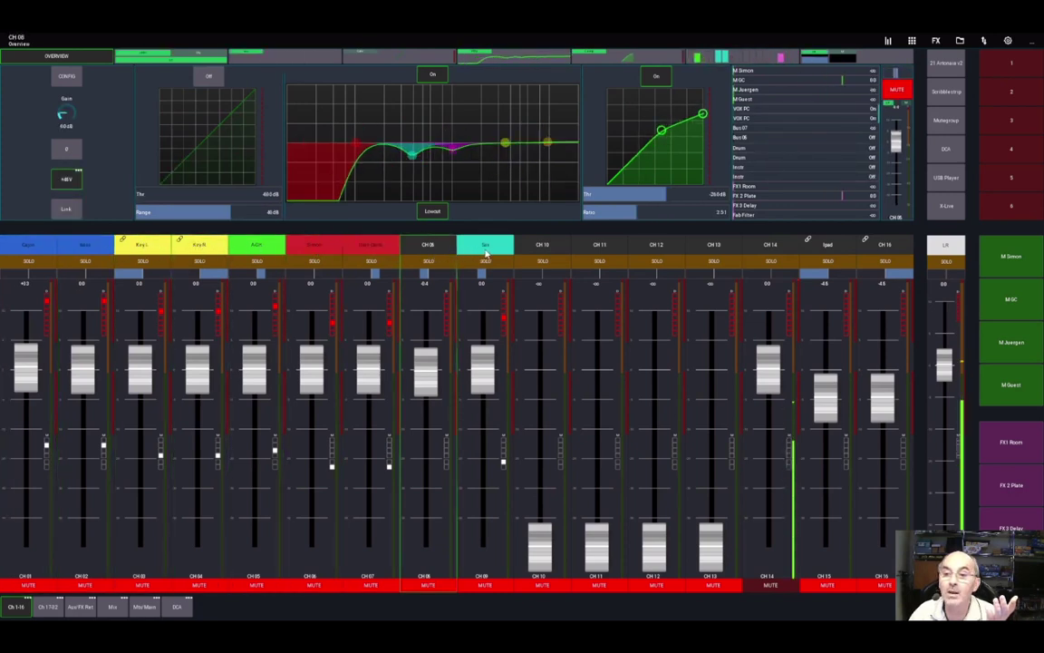
left_click(29, 243)
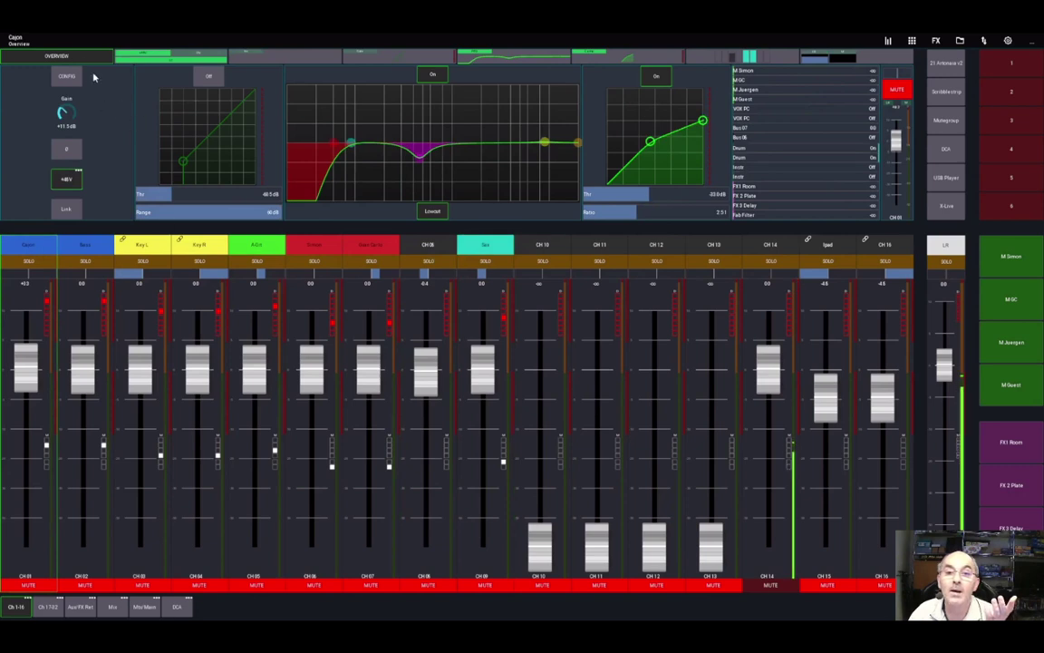
Step: View the Cajon channel's configuration and insert, and compare the insert of Key L and the LR main
left_click(66, 76)
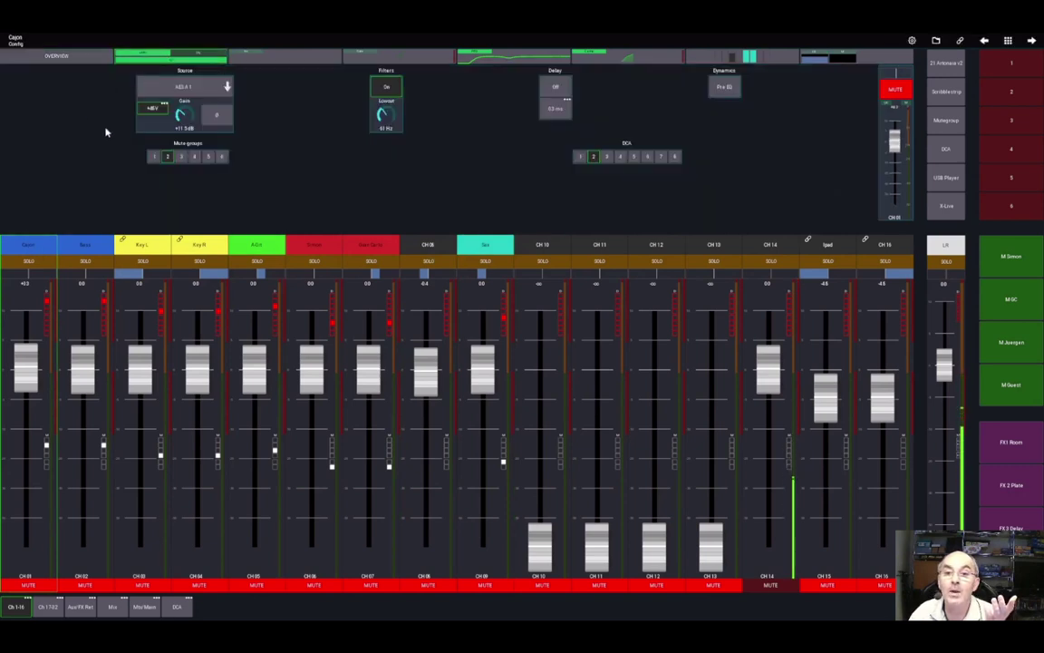
left_click(278, 60)
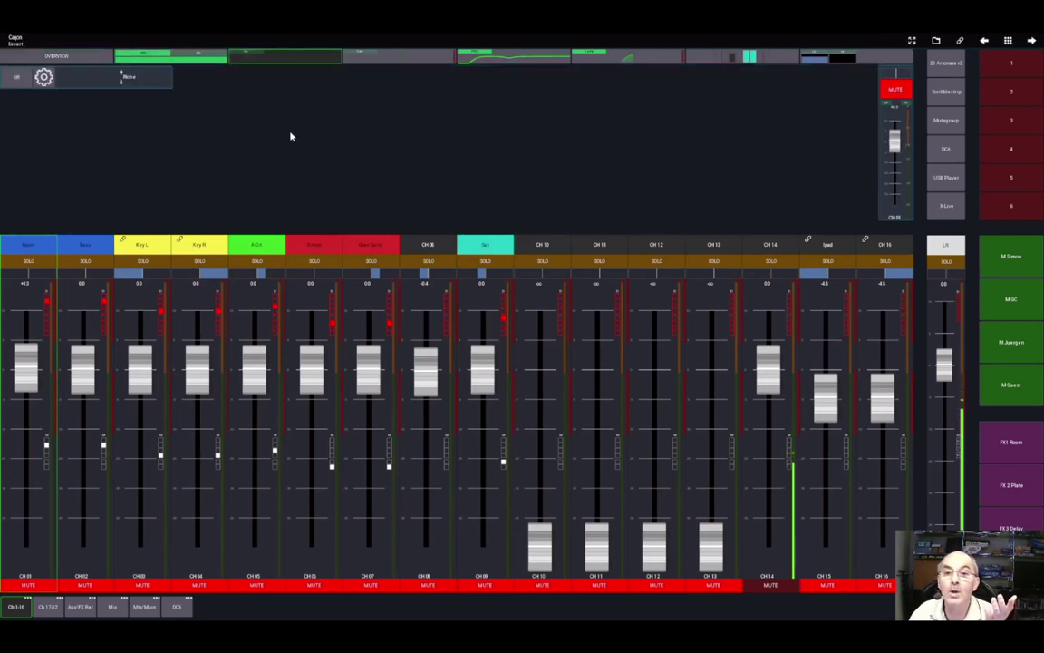
left_click(140, 246)
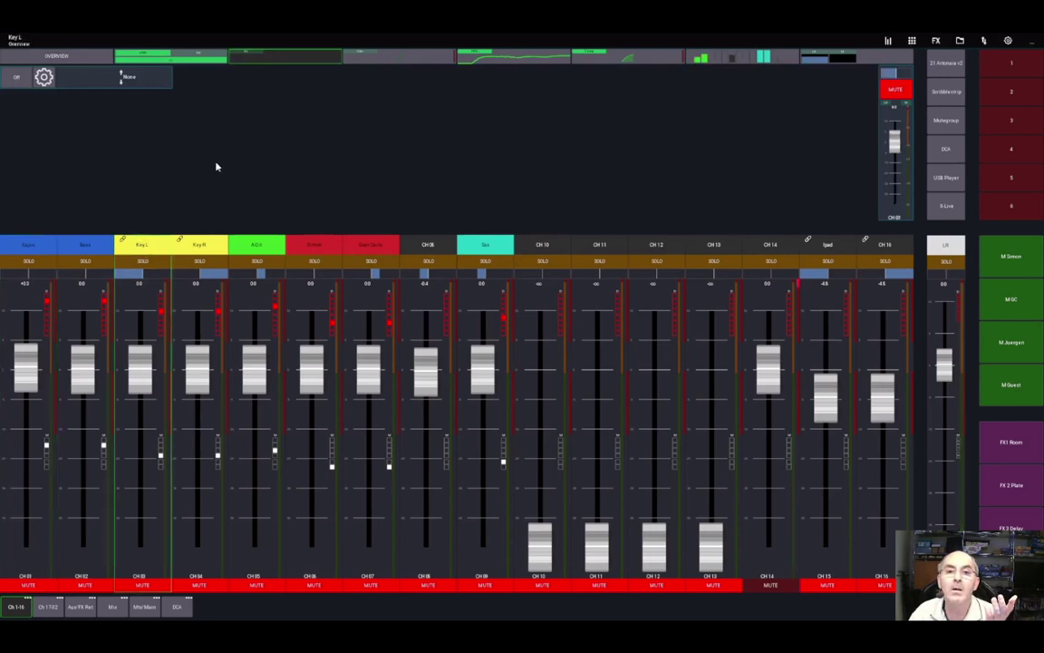
left_click(945, 245)
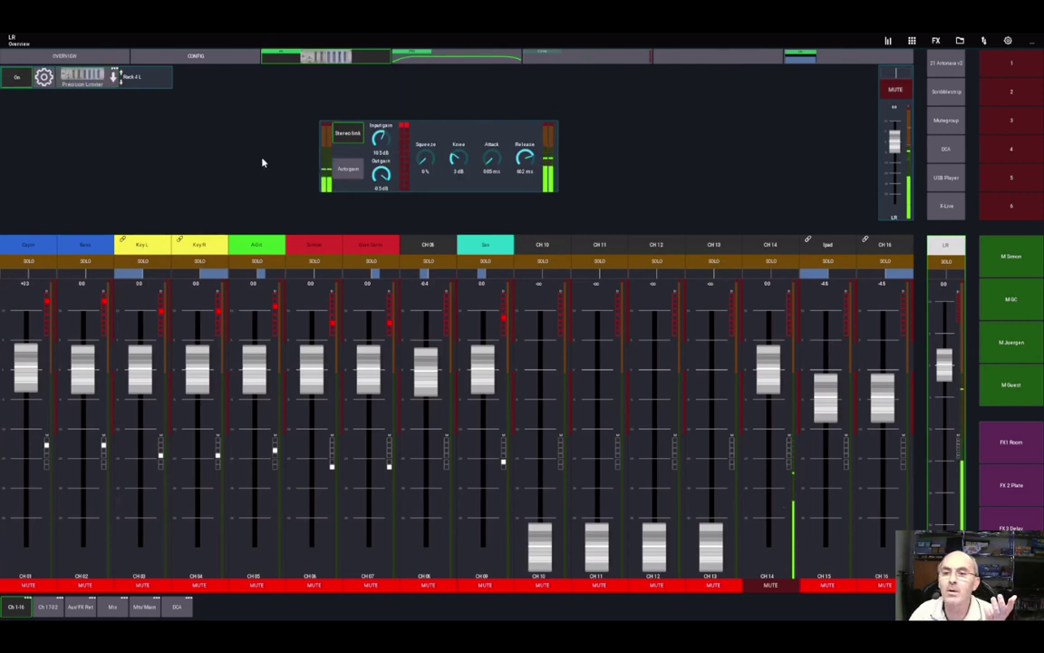
Step: Examine the A-Git channel's gate, parametric EQ, compressor, sends and main output pages
left_click(257, 245)
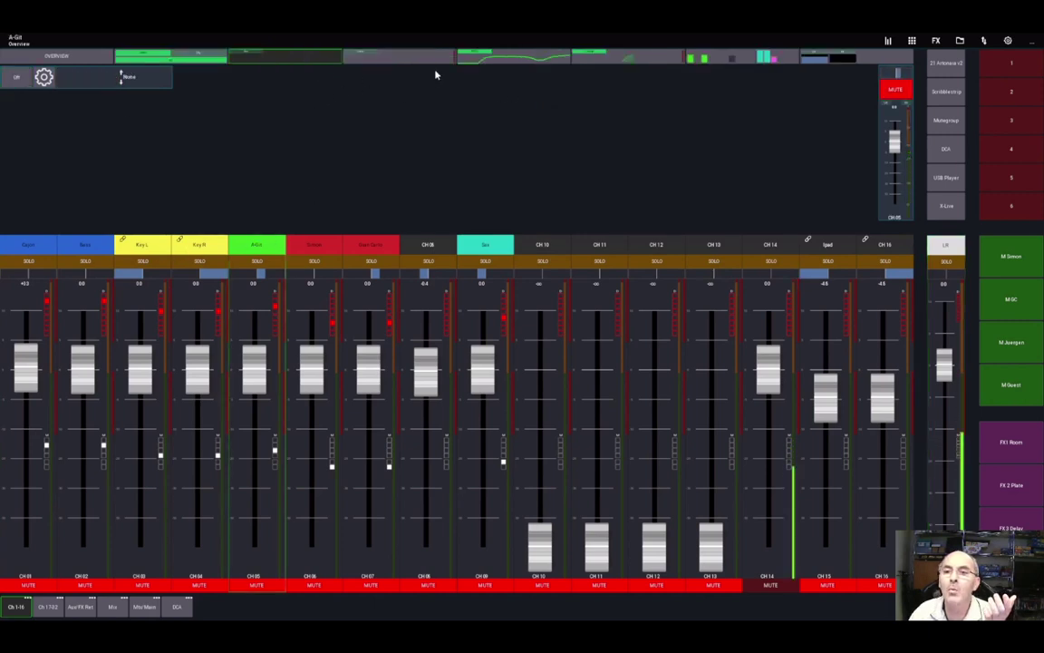
left_click(395, 61)
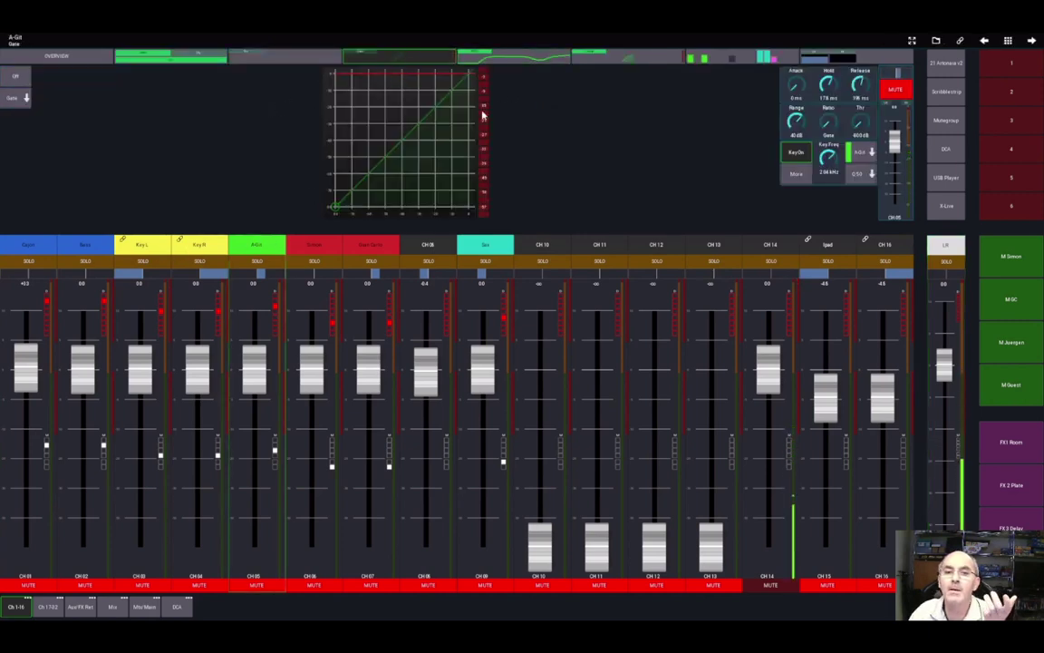
left_click(523, 61)
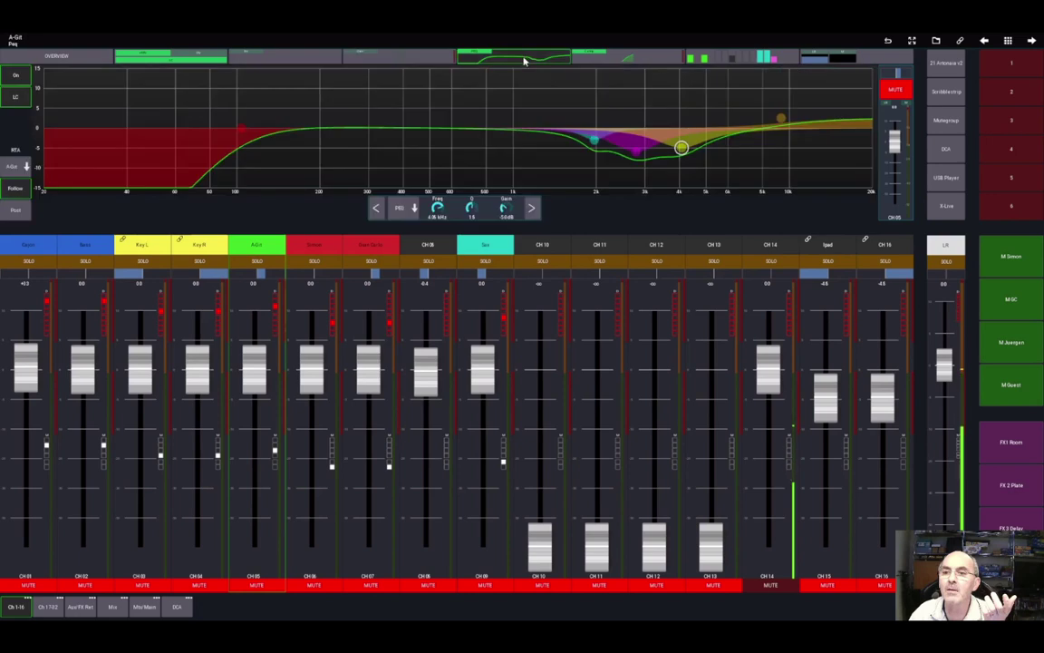
left_click(610, 57)
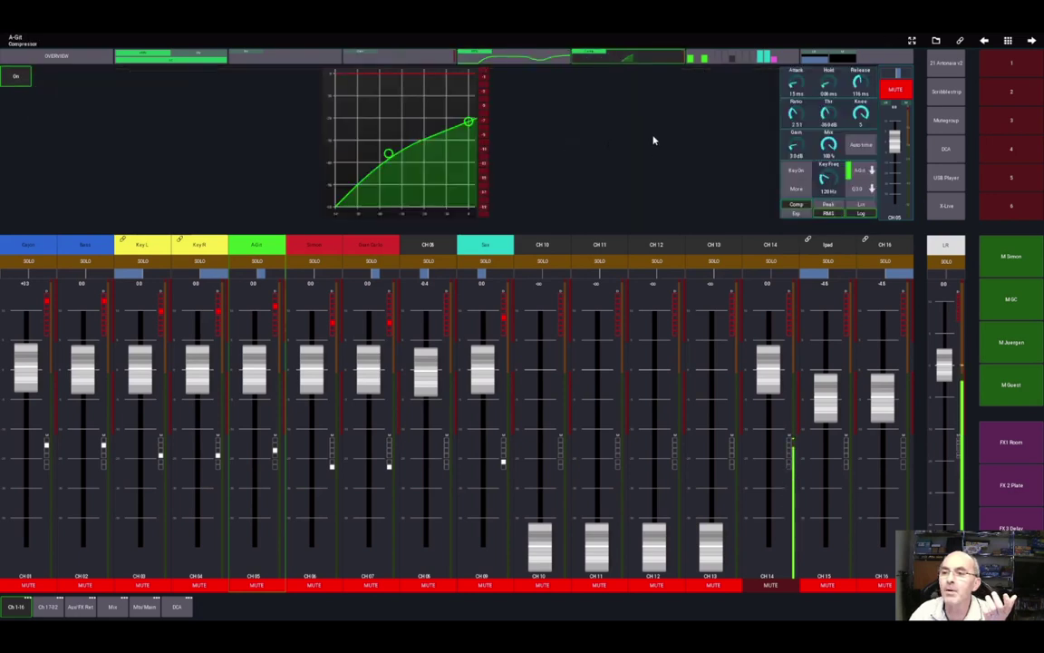
left_click(726, 59)
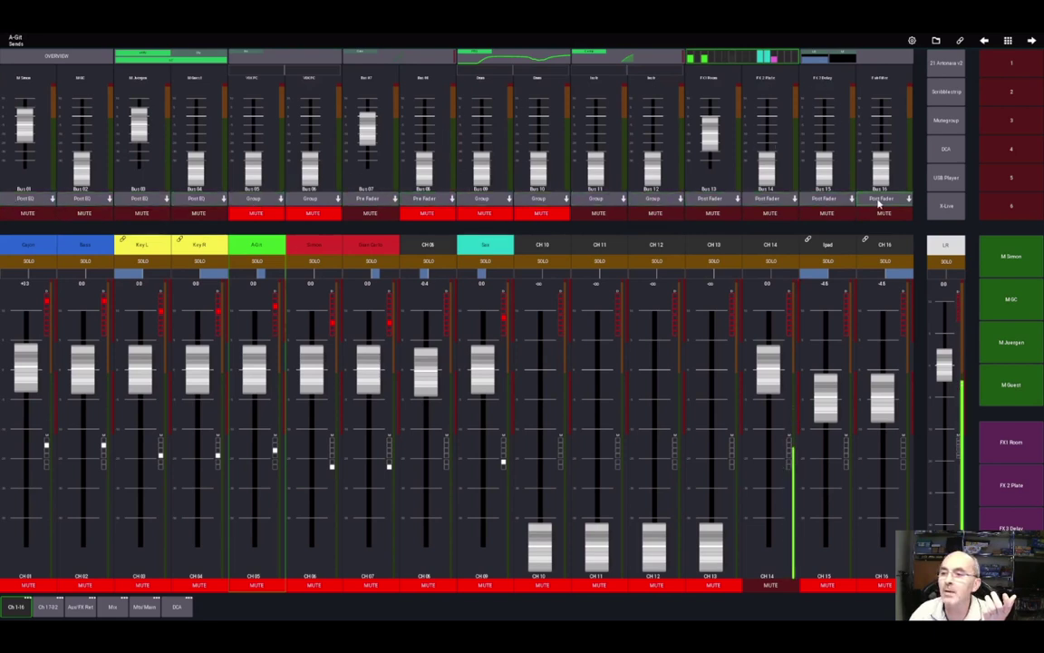
left_click(861, 60)
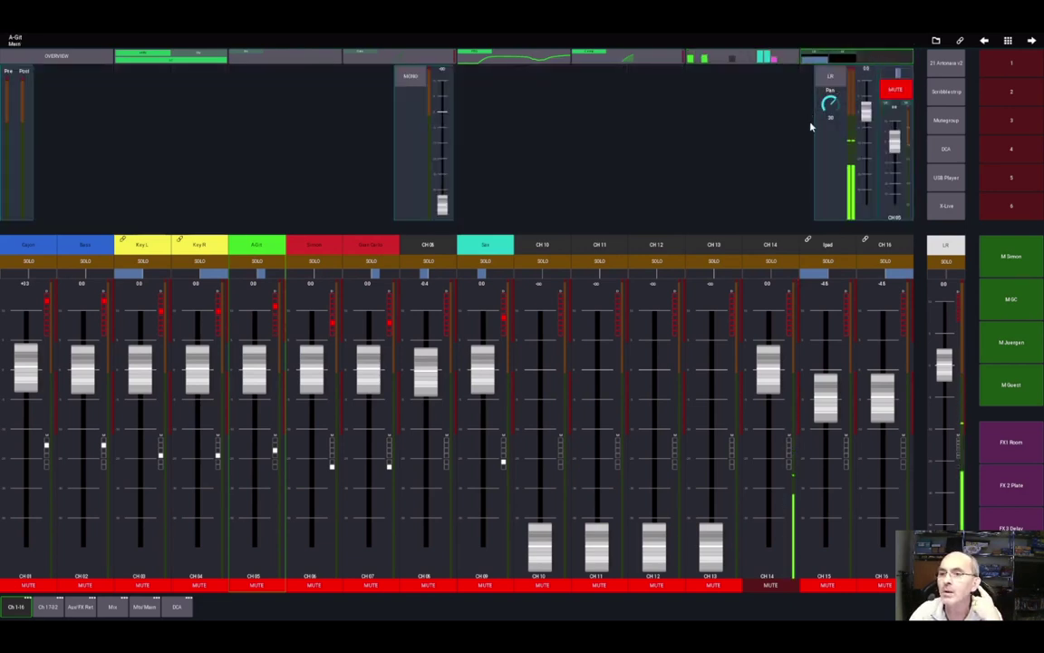
Step: Reset the A-Git channel's pan to 0 and select CH 14
left_click(834, 106)
double_click(832, 105)
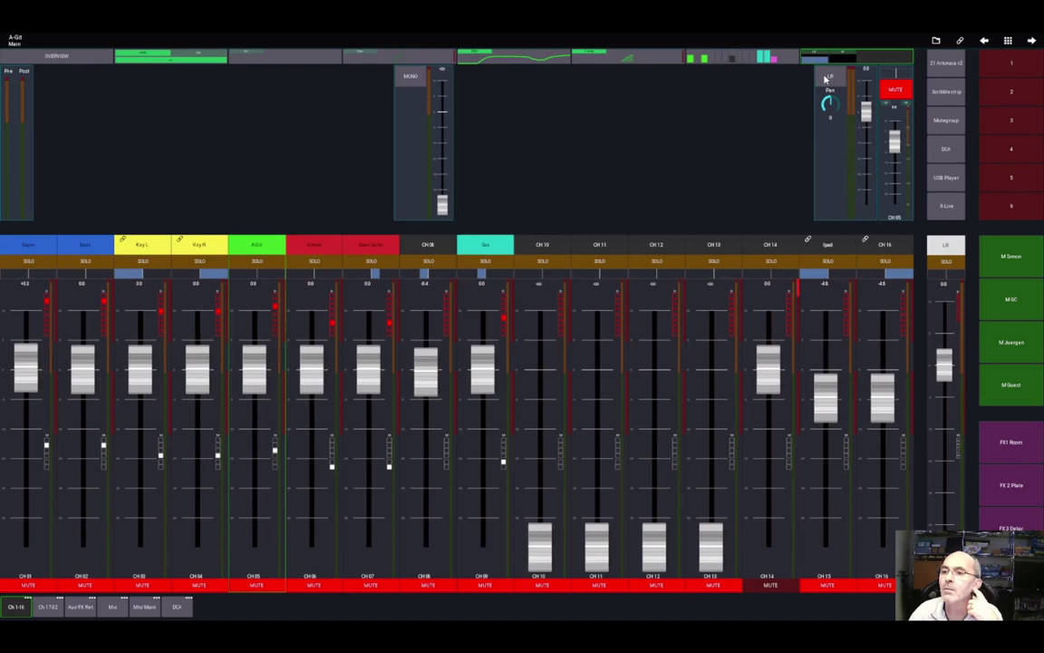
left_click(770, 245)
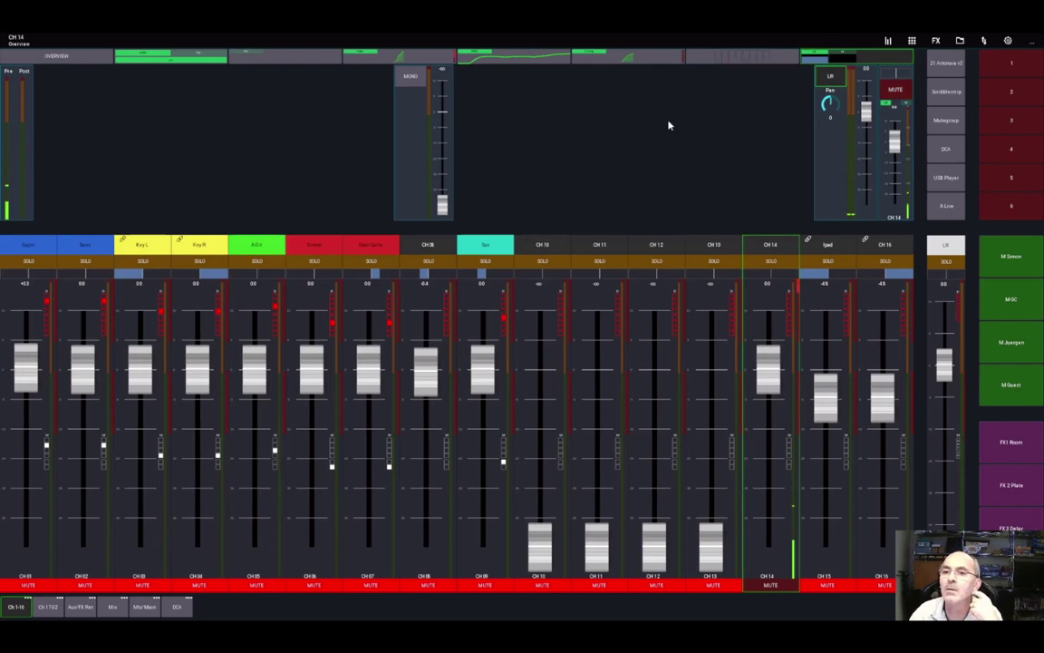
Step: View the sends, main output and overview pages of CH 14
left_click(742, 60)
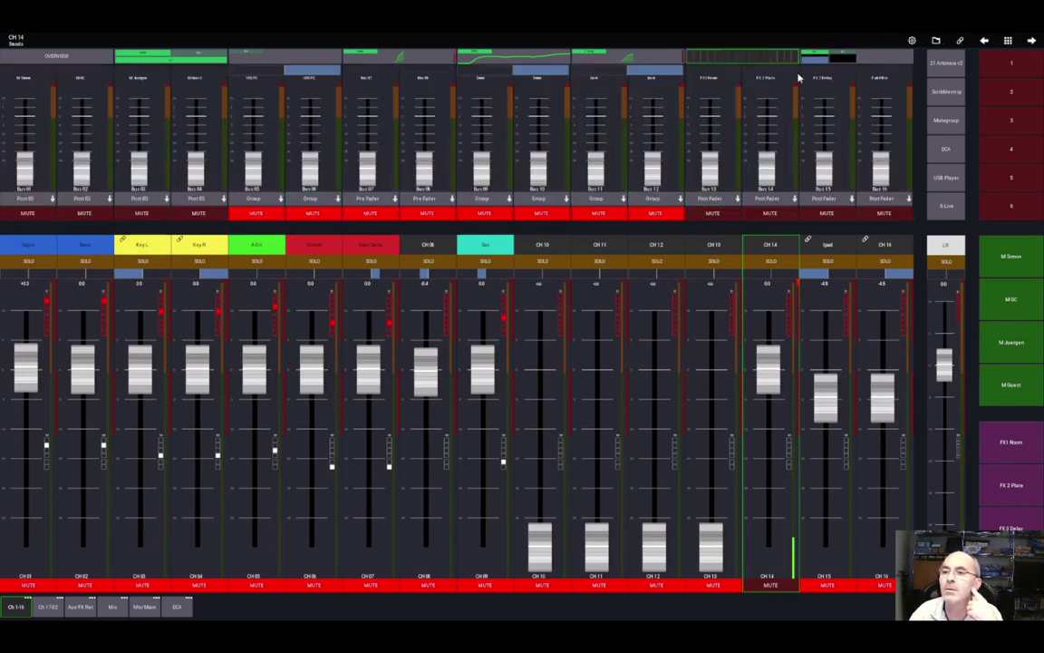
left_click(771, 247)
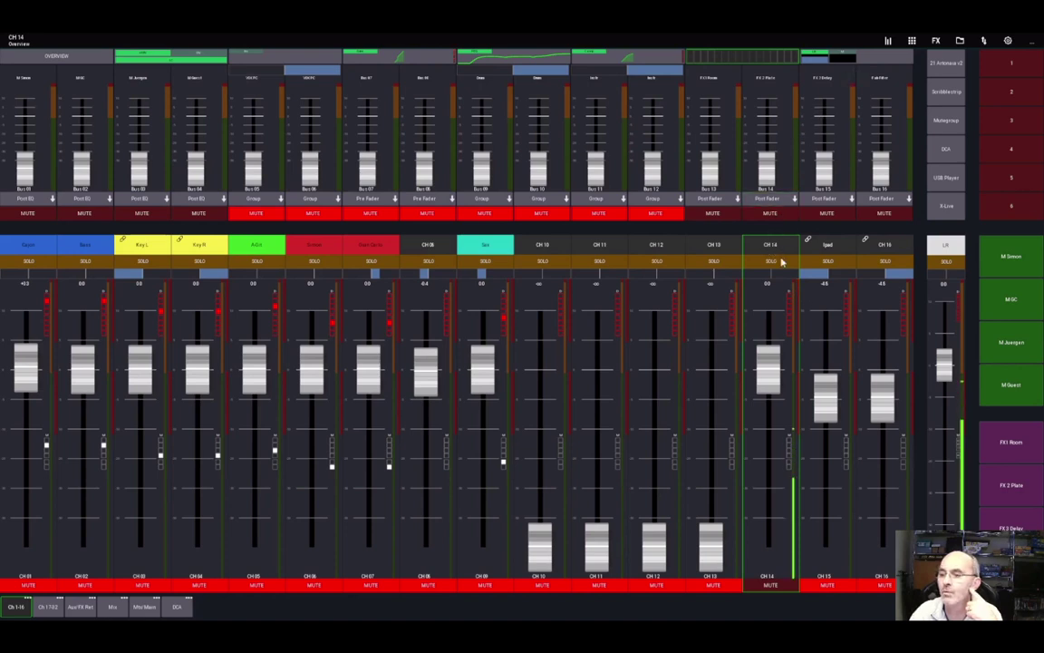
left_click(871, 56)
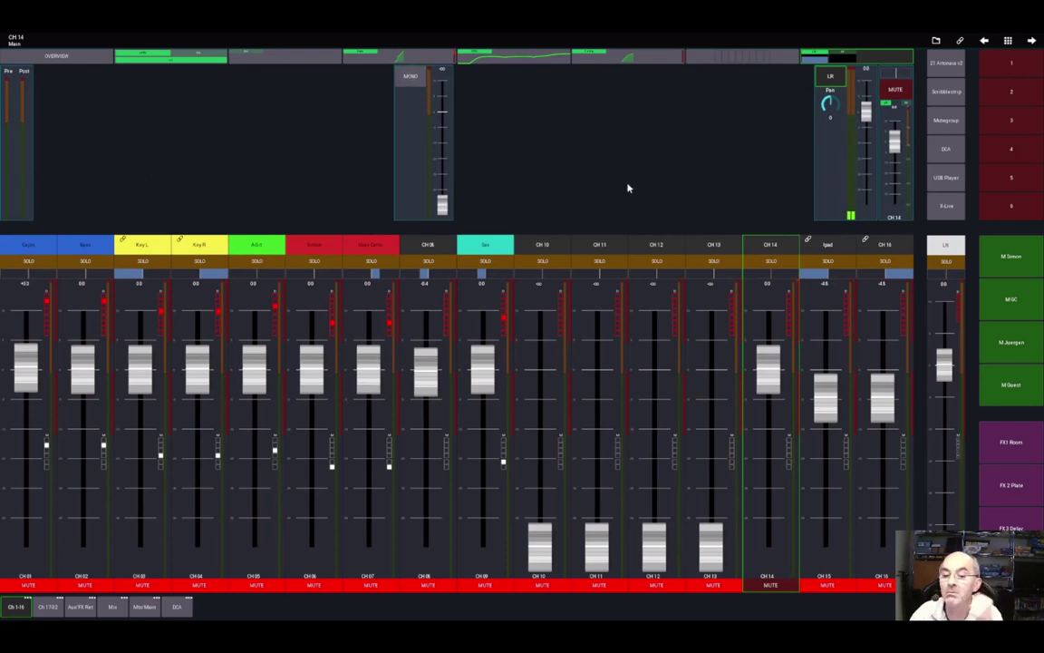
left_click(53, 55)
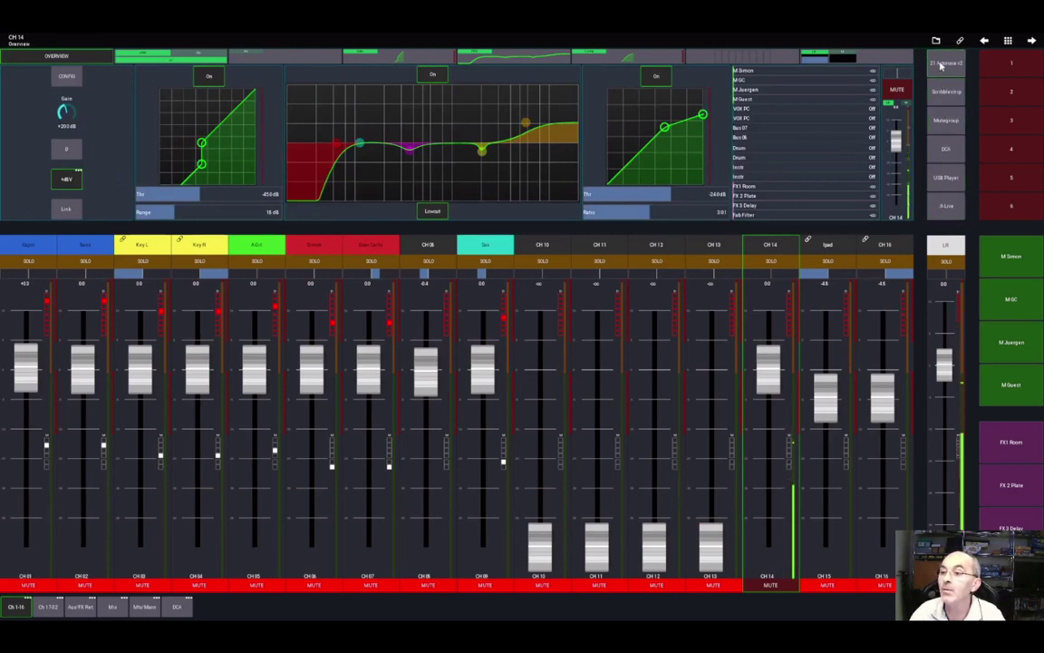
Step: Try the 21 Antenass v2, Scribblestrip and Mutegroup shortcuts of the layout and return to the mixer view
left_click(947, 64)
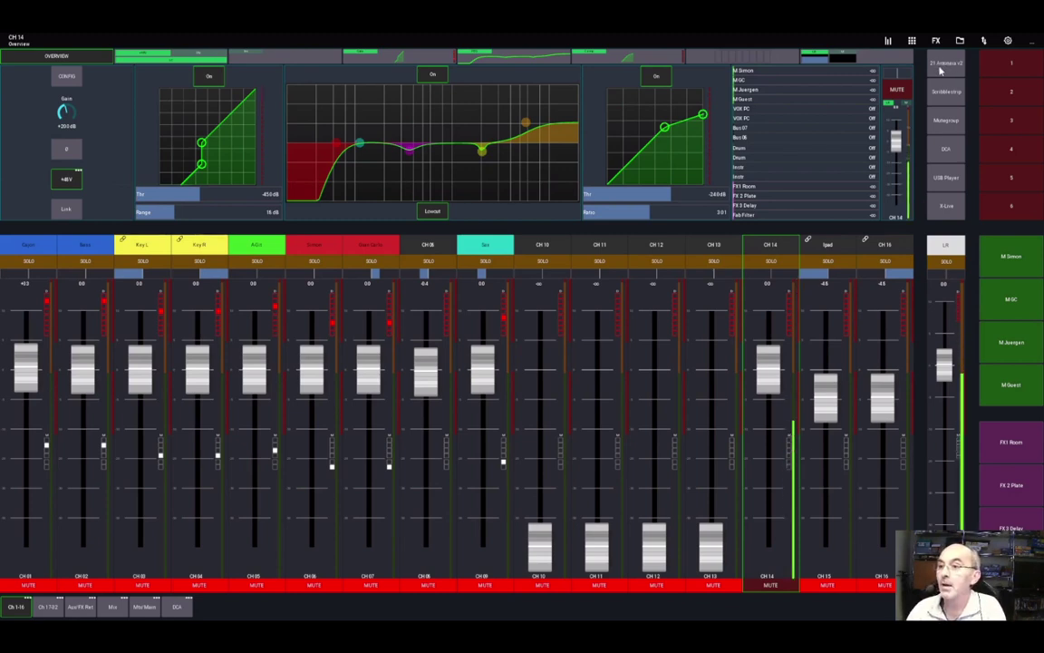
left_click(946, 92)
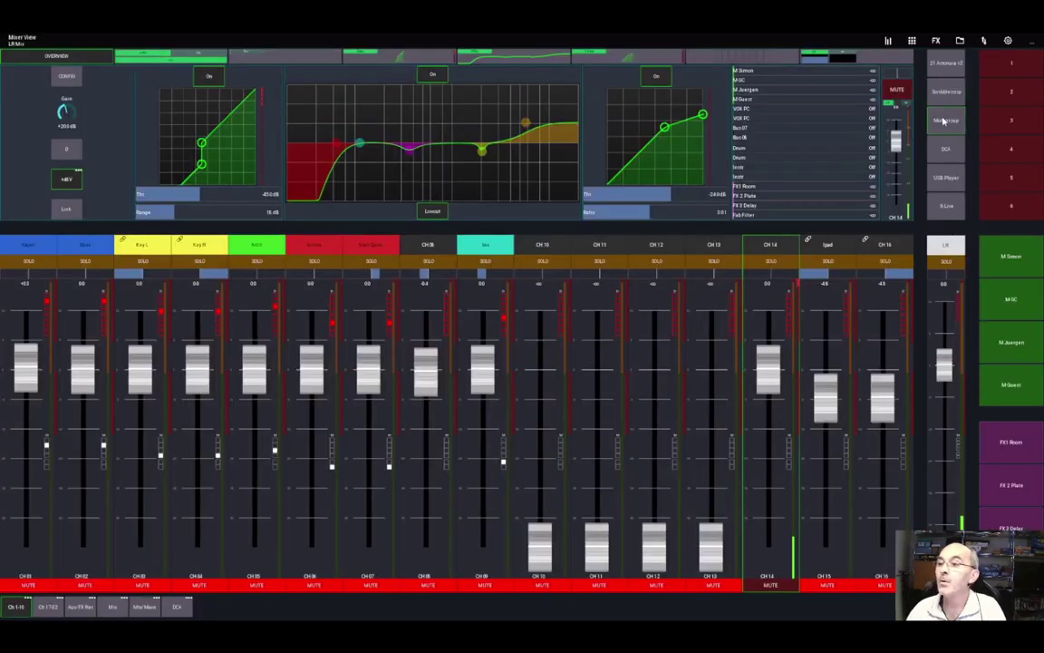
left_click(943, 121)
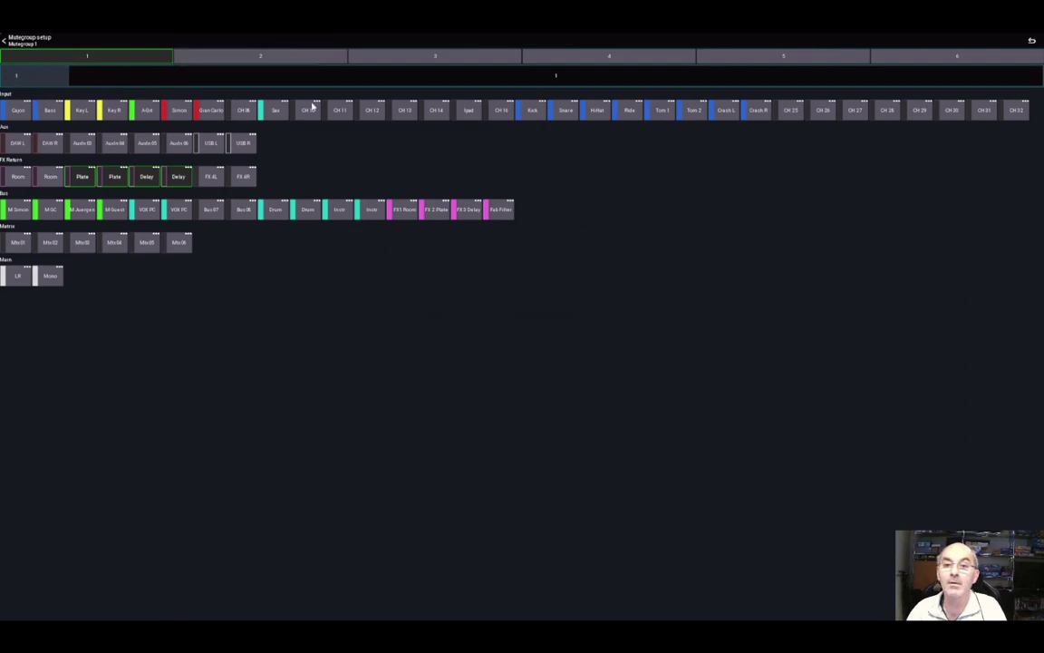
left_click(23, 38)
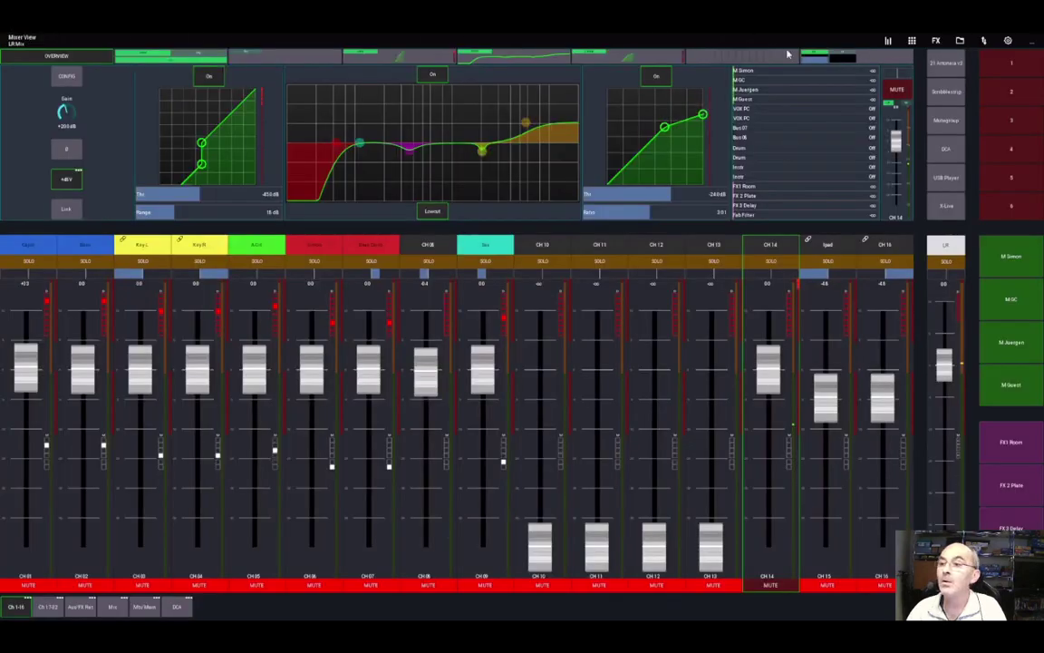
Step: Look through the channel assignments of DCAs 1 to 6 in the DCA setup and return to the mixer view
left_click(948, 150)
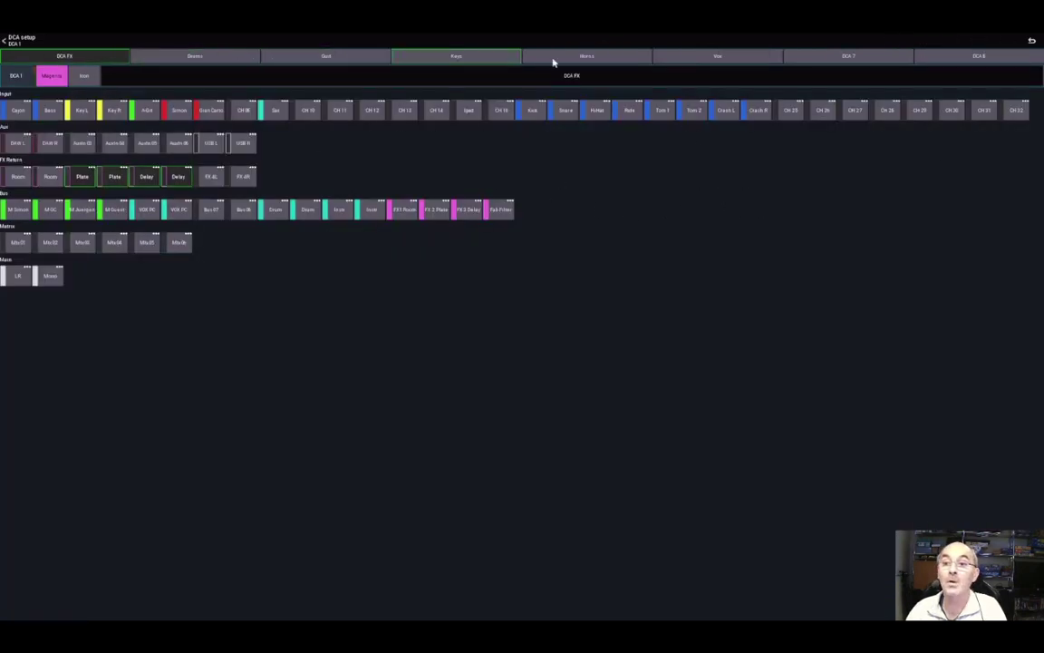
left_click(226, 72)
left_click(732, 198)
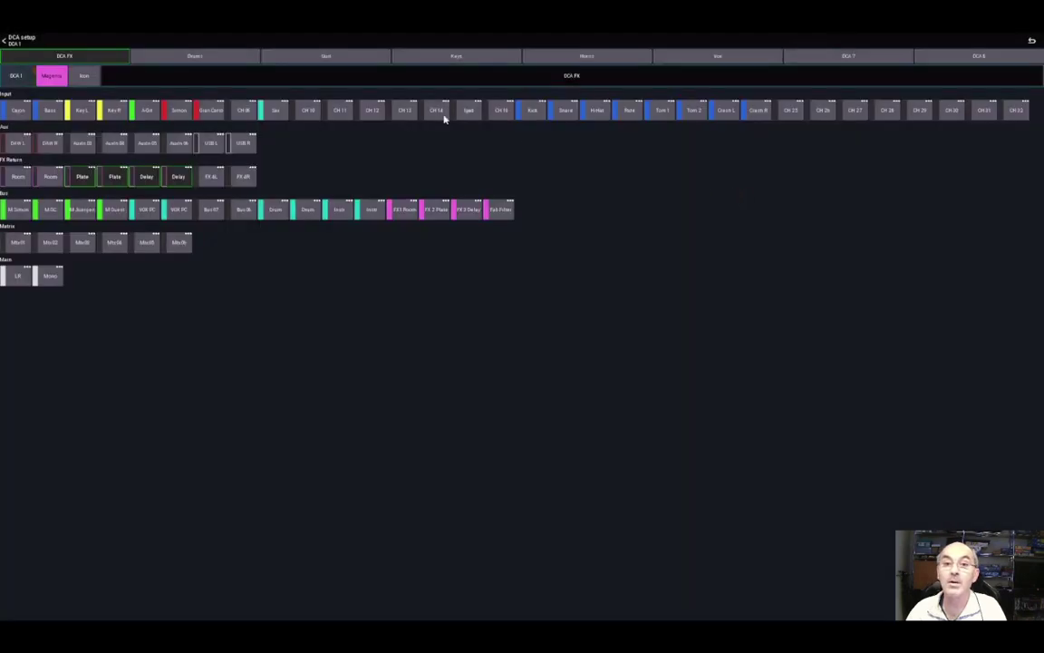
left_click(226, 56)
left_click(363, 56)
left_click(454, 57)
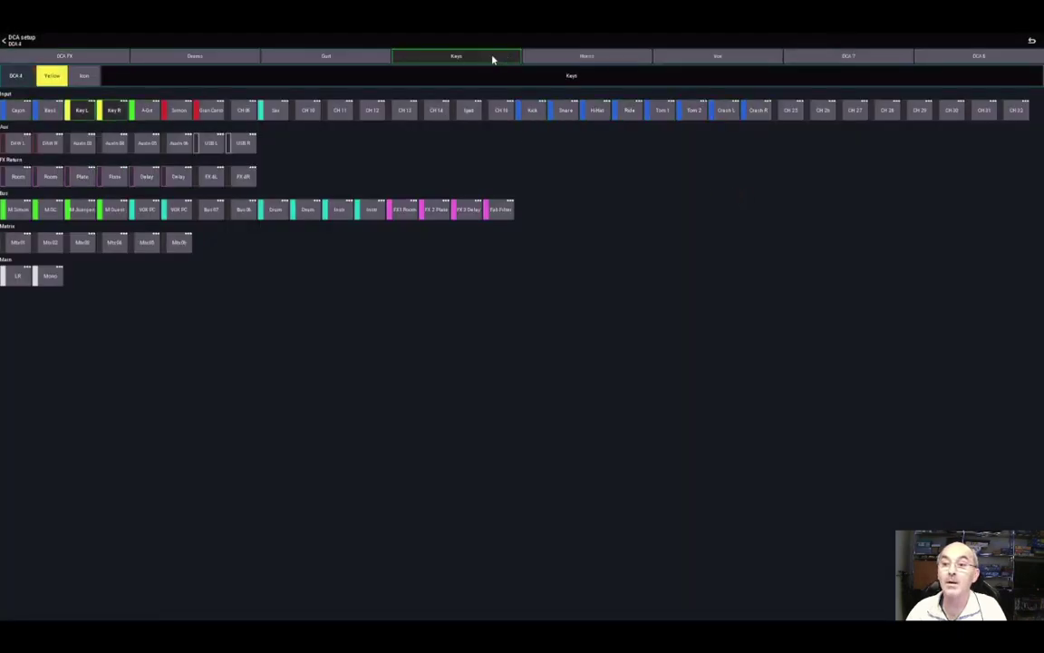
left_click(576, 59)
left_click(698, 58)
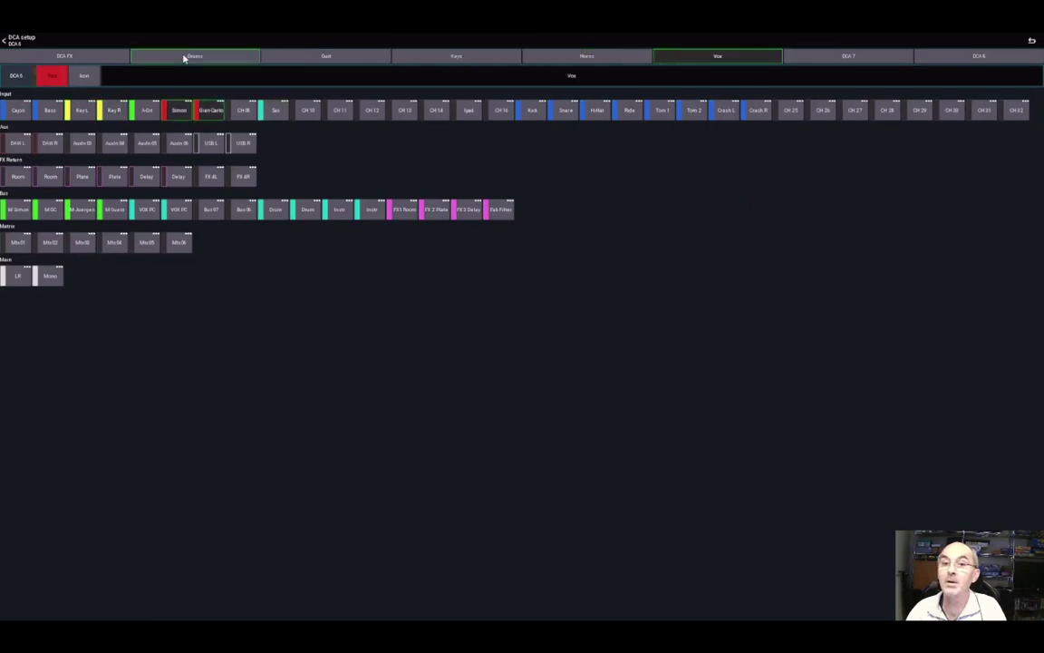
left_click(17, 40)
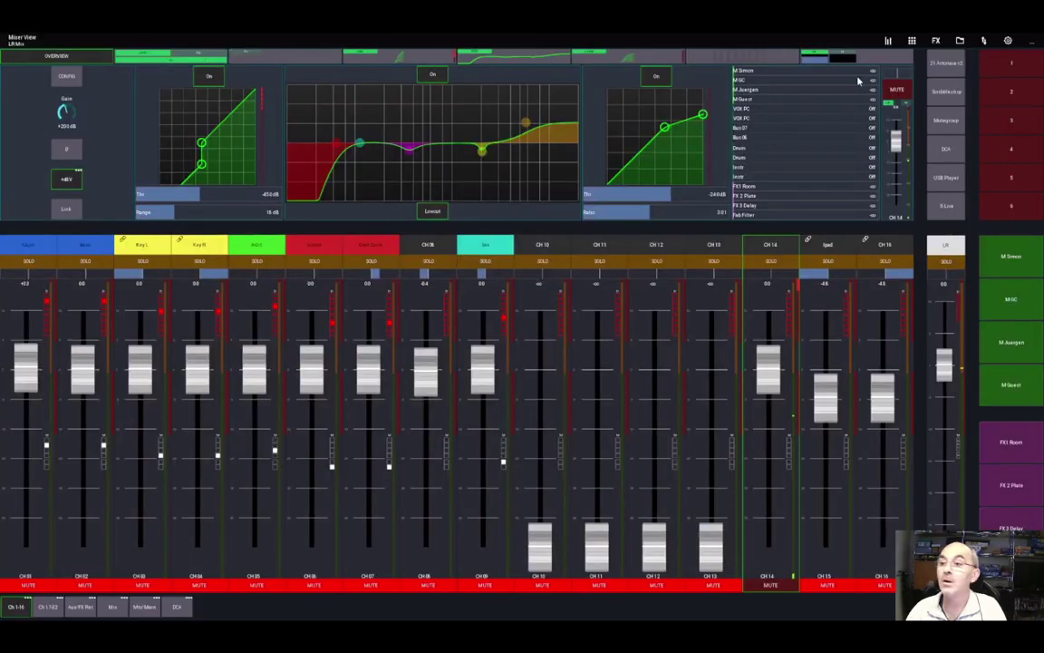
Step: Check the USB Player and X-Live shortcuts and return to the mixer view
left_click(948, 178)
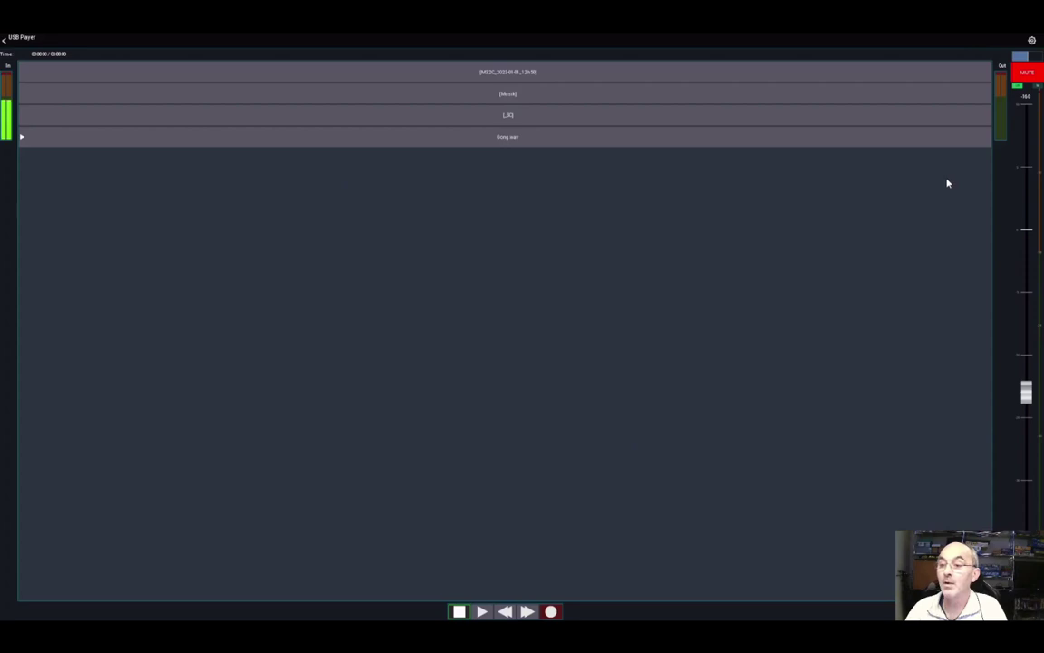
left_click(948, 182)
left_click(947, 208)
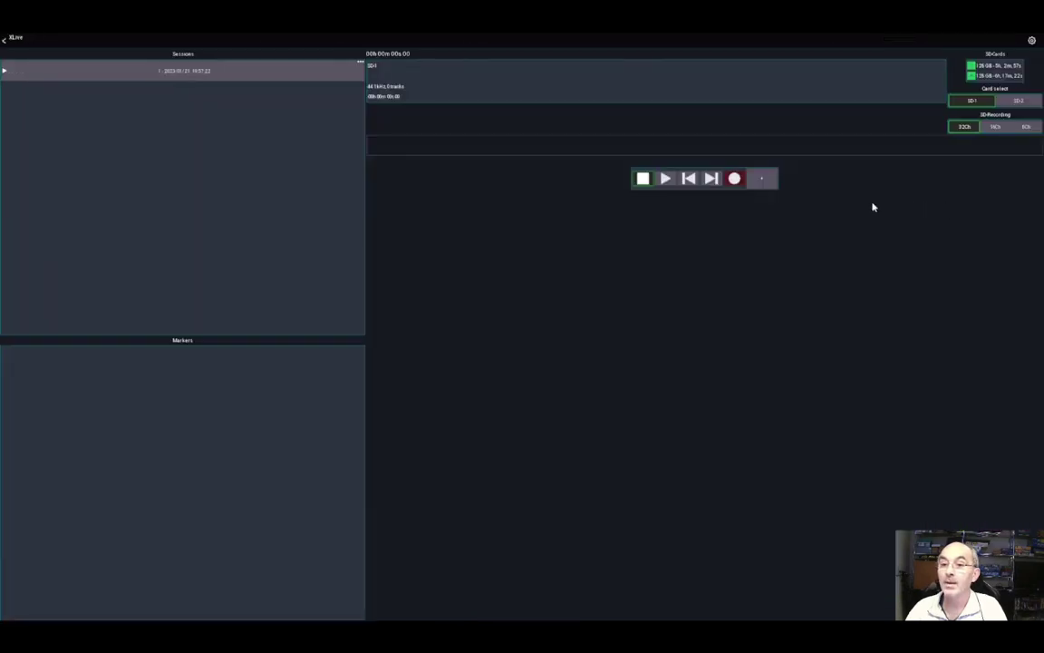
key("Escape")
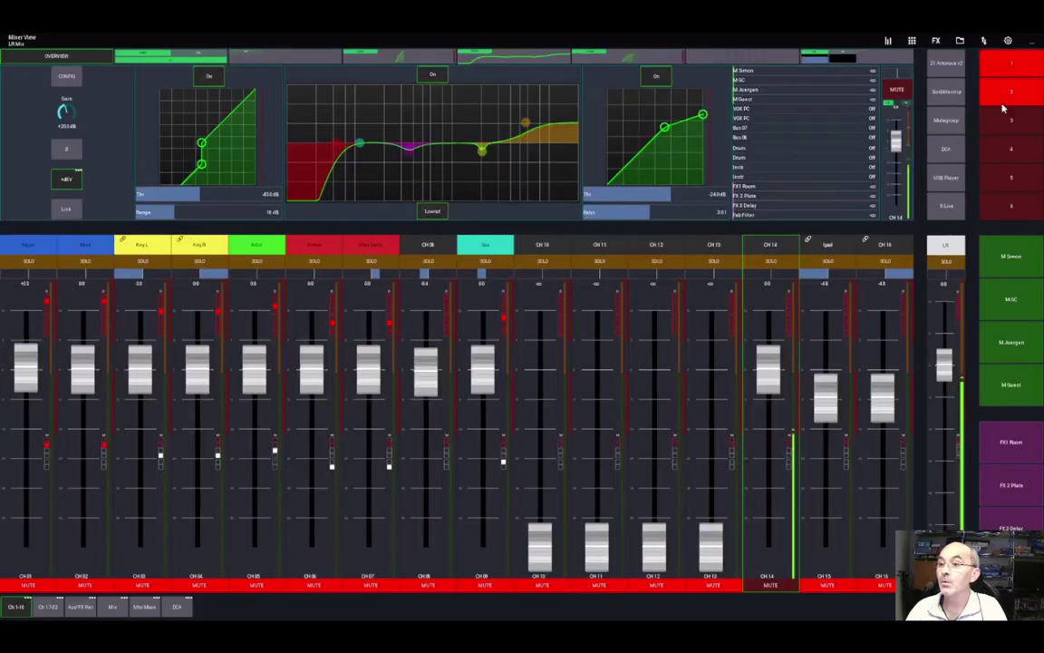
Step: Test mute groups 1 to 5 by activating them and releasing them all again
left_click(1001, 121)
left_click(997, 154)
left_click(999, 181)
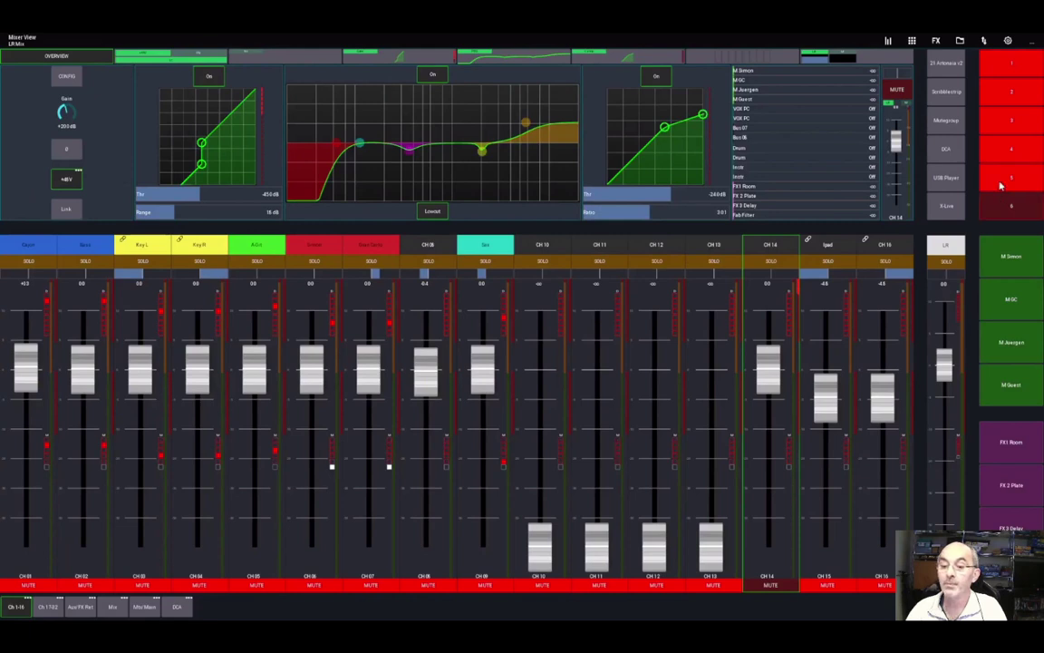
left_click(997, 181)
left_click(1000, 150)
left_click(1002, 121)
left_click(1005, 92)
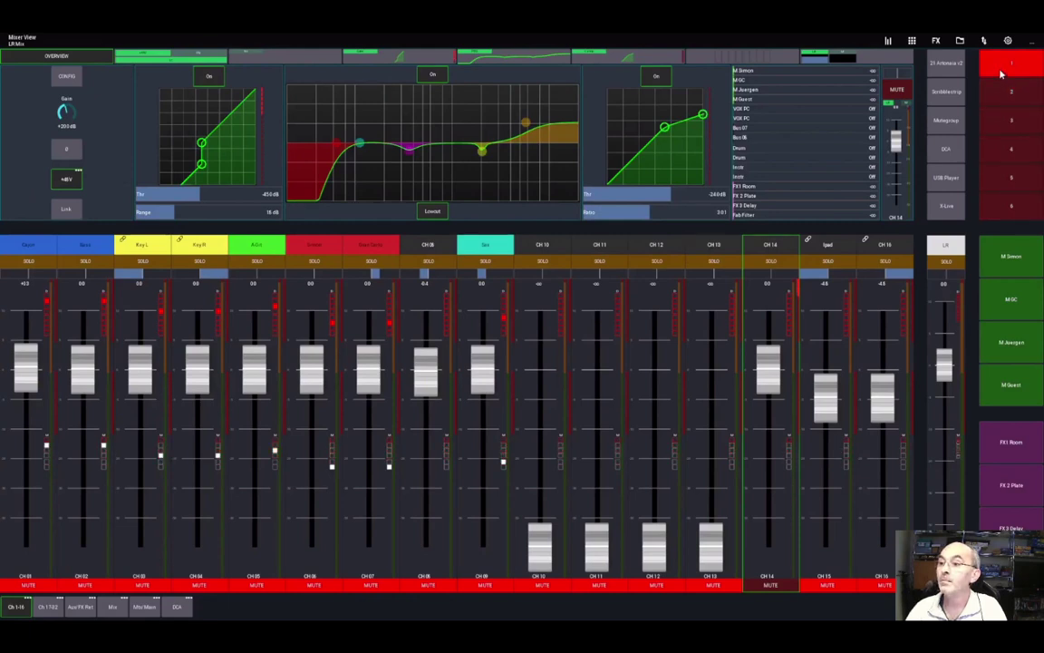
left_click(1007, 65)
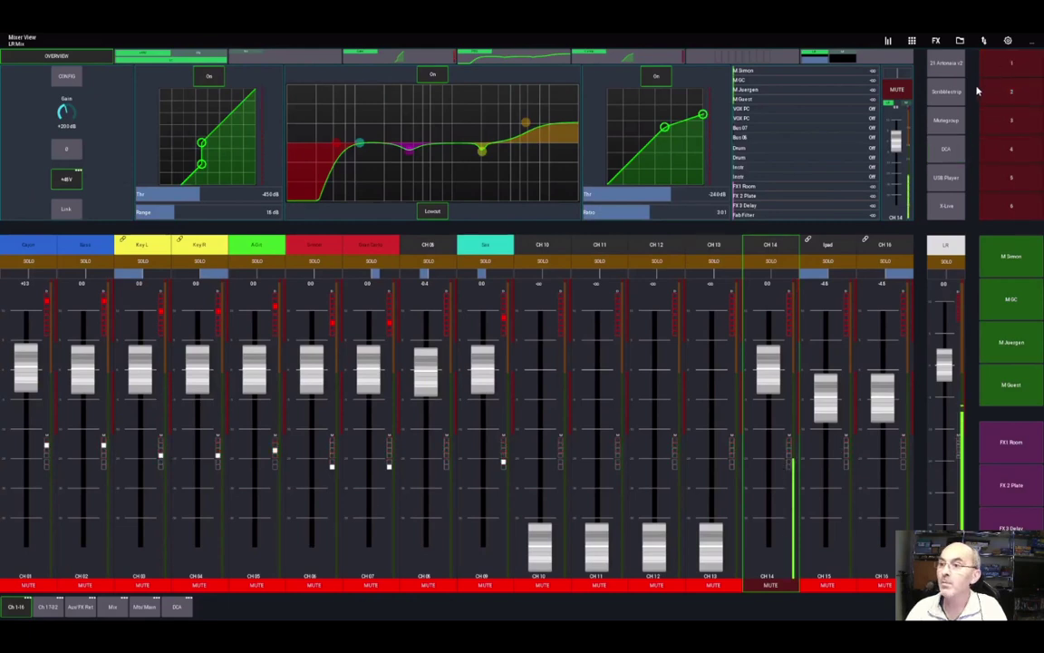
Step: Activate mute group 1 and unmute the returns FX 1L to FX 3R on the Aux/FX Ret layer
left_click(80, 606)
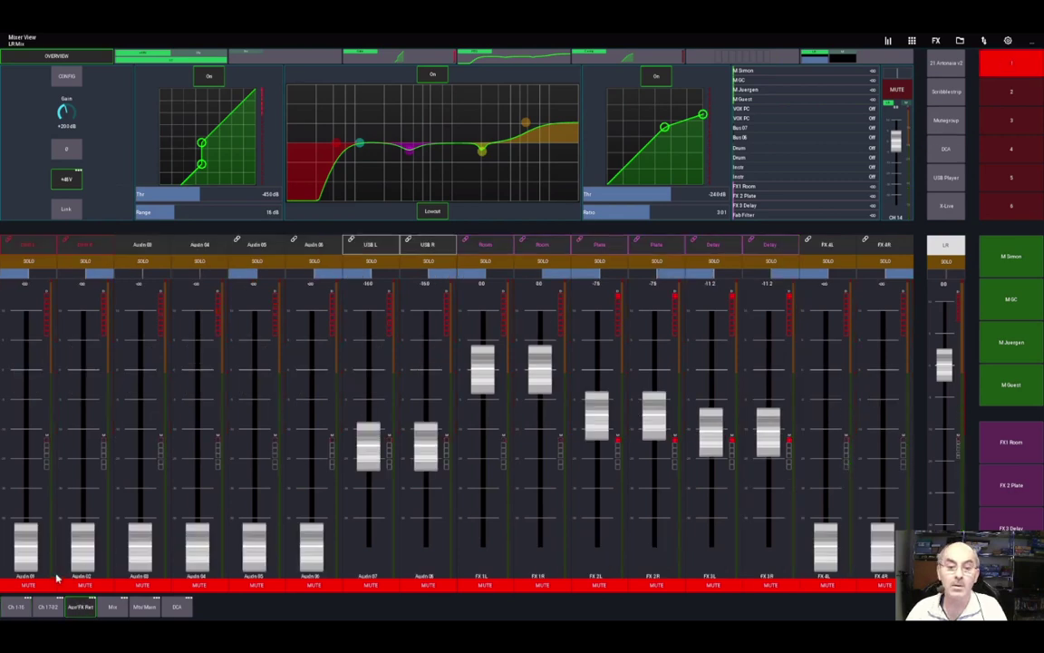
left_click(485, 585)
left_click(542, 585)
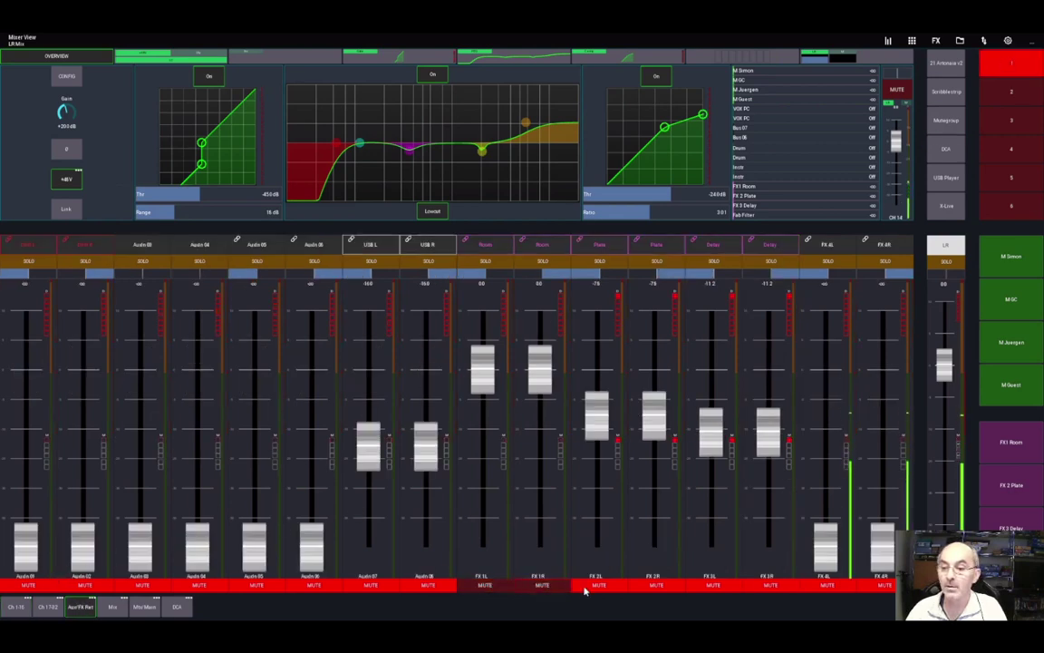
left_click(599, 584)
left_click(712, 586)
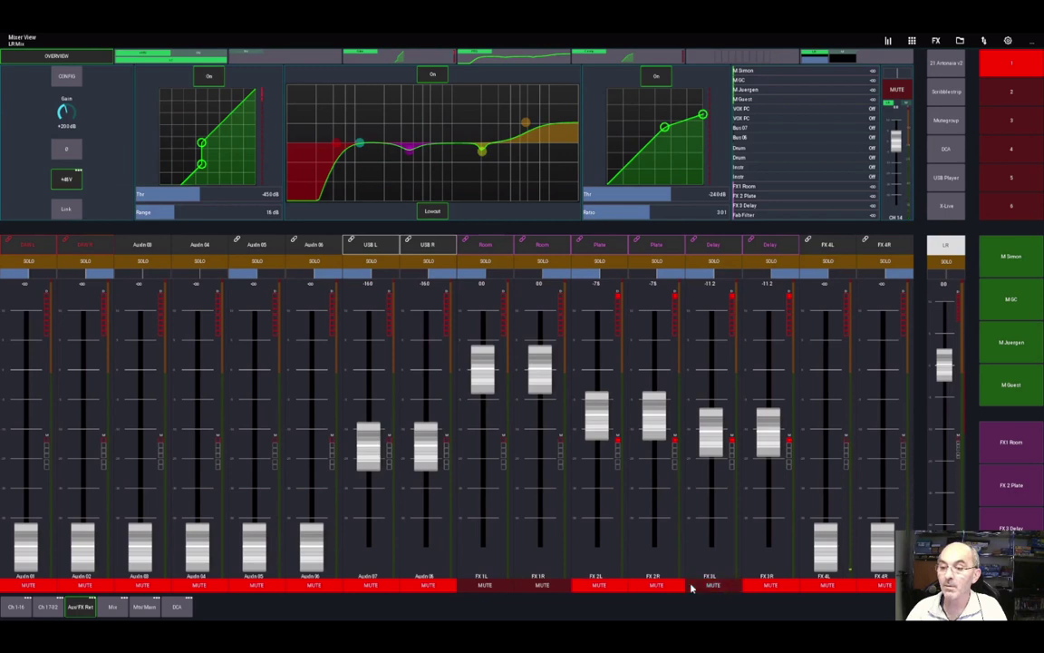
left_click(673, 586)
left_click(712, 586)
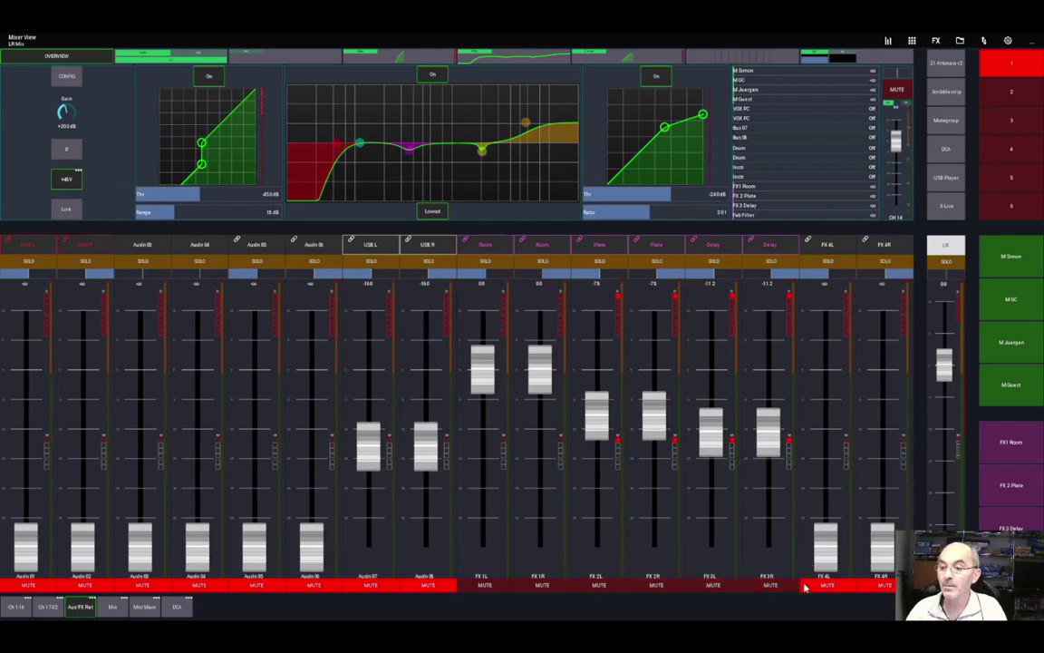
Step: Mute the FX 2 and FX 3 returns and unmute them again while mute group 1 is active
left_click(655, 585)
left_click(620, 586)
left_click(655, 586)
left_click(711, 585)
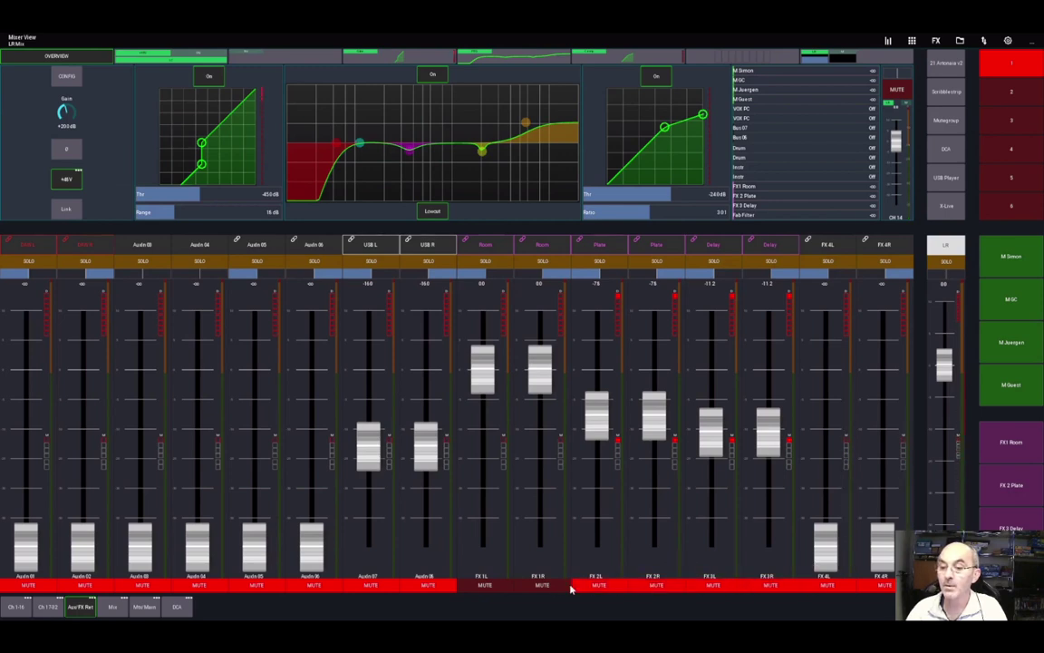
left_click(766, 584)
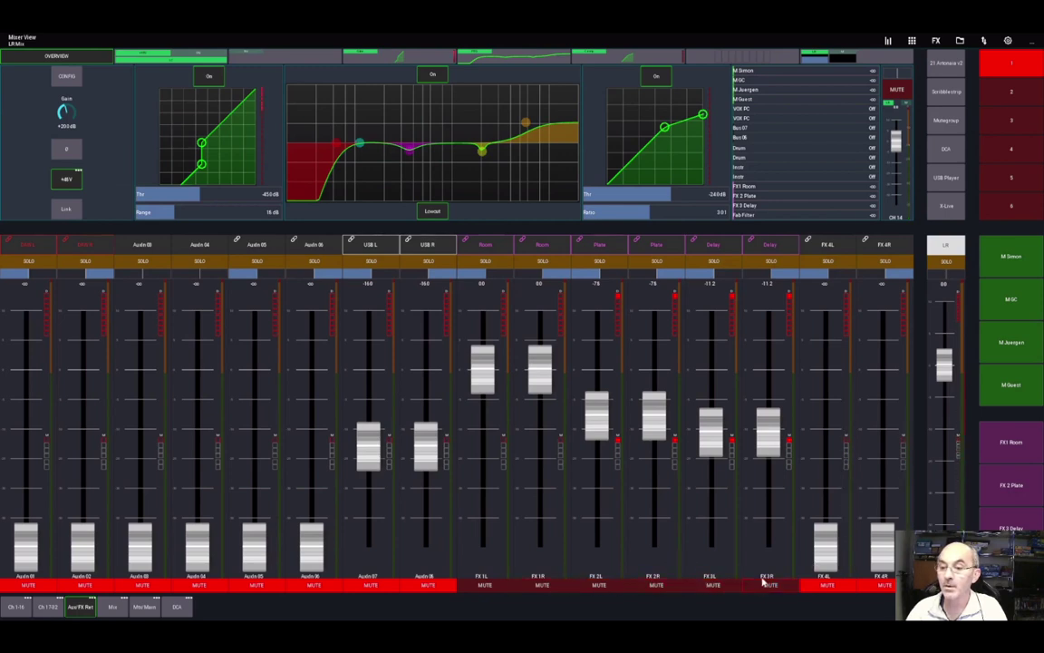
Step: Release and reactivate mute group 1, mute the FX 1 to FX 3 returns again, and leave the group off
left_click(1012, 70)
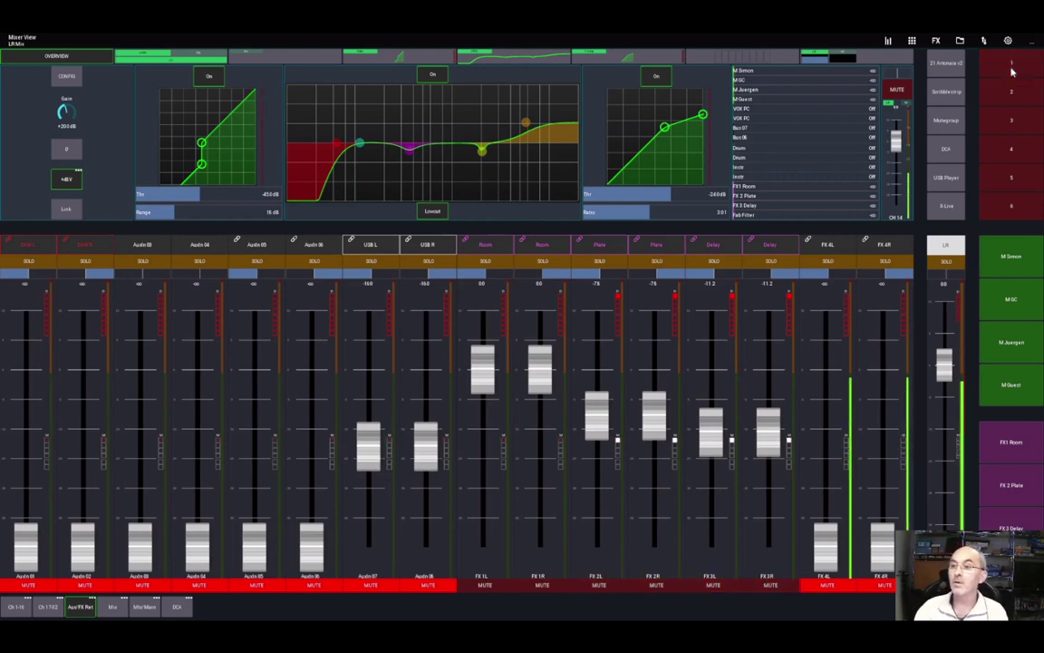
left_click(1012, 70)
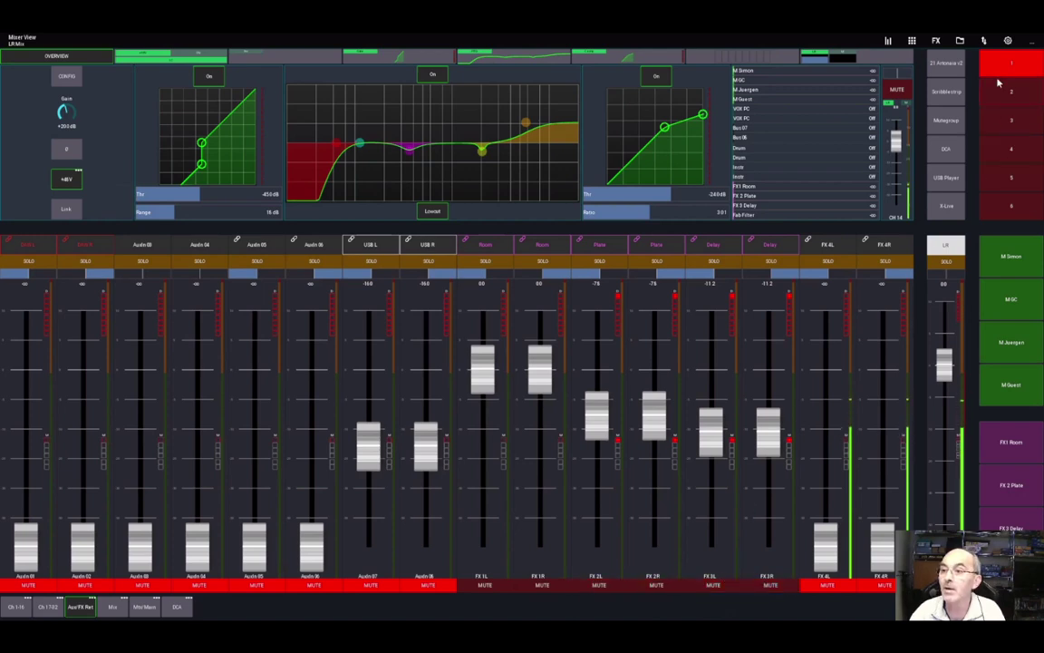
left_click(778, 588)
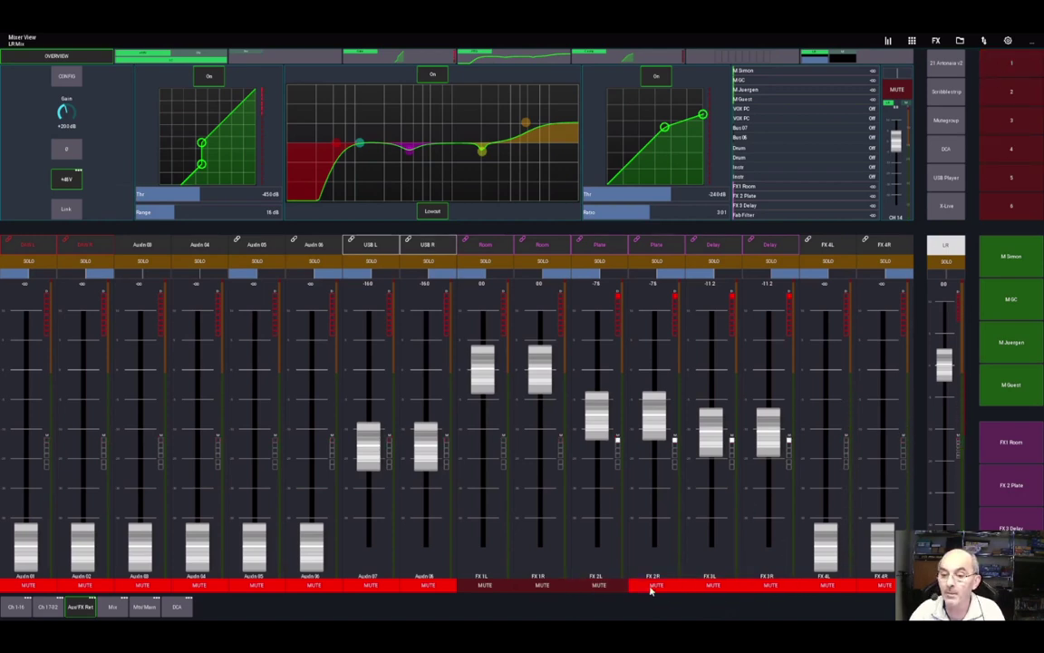
left_click(1006, 60)
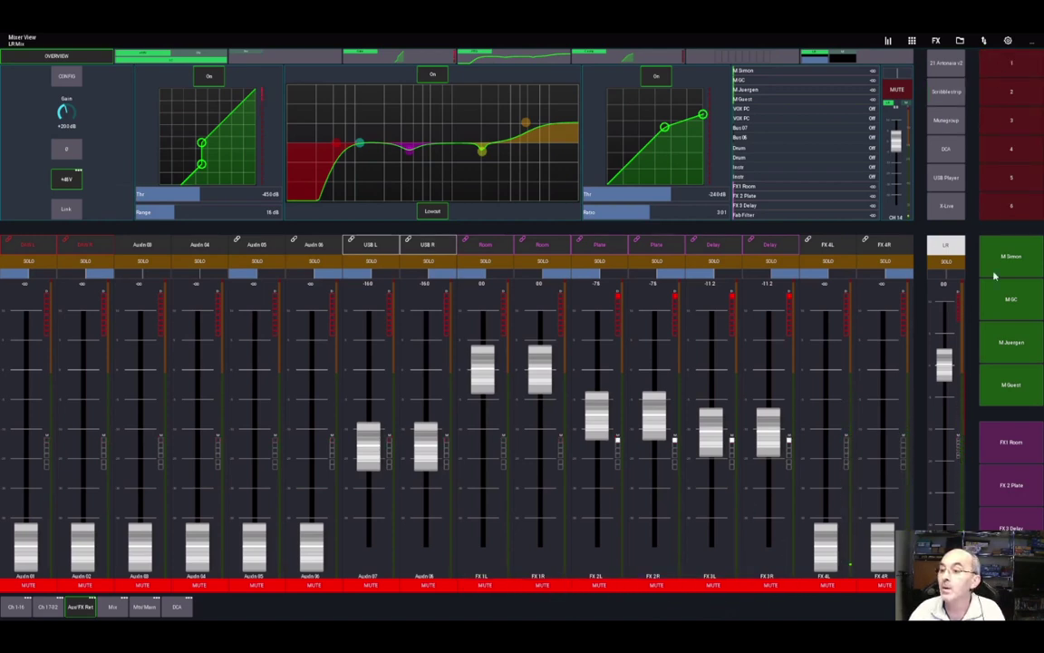
Step: Test the four green monitor sends-on-fader buttons on the Ch 1-16 layer and return to the LR mix
left_click(16, 606)
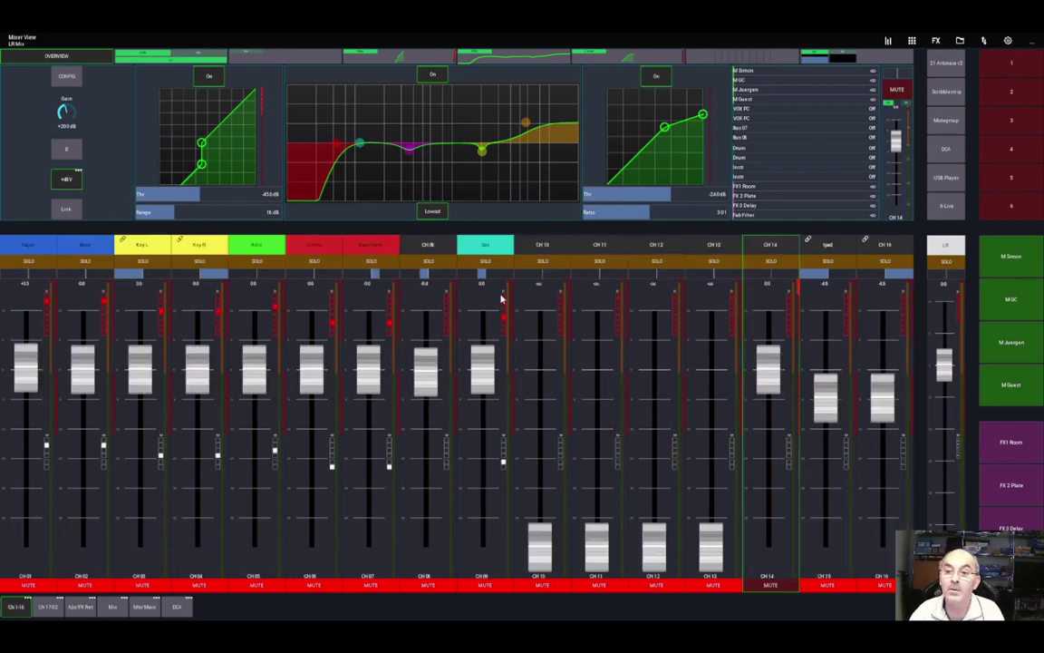
left_click(1006, 257)
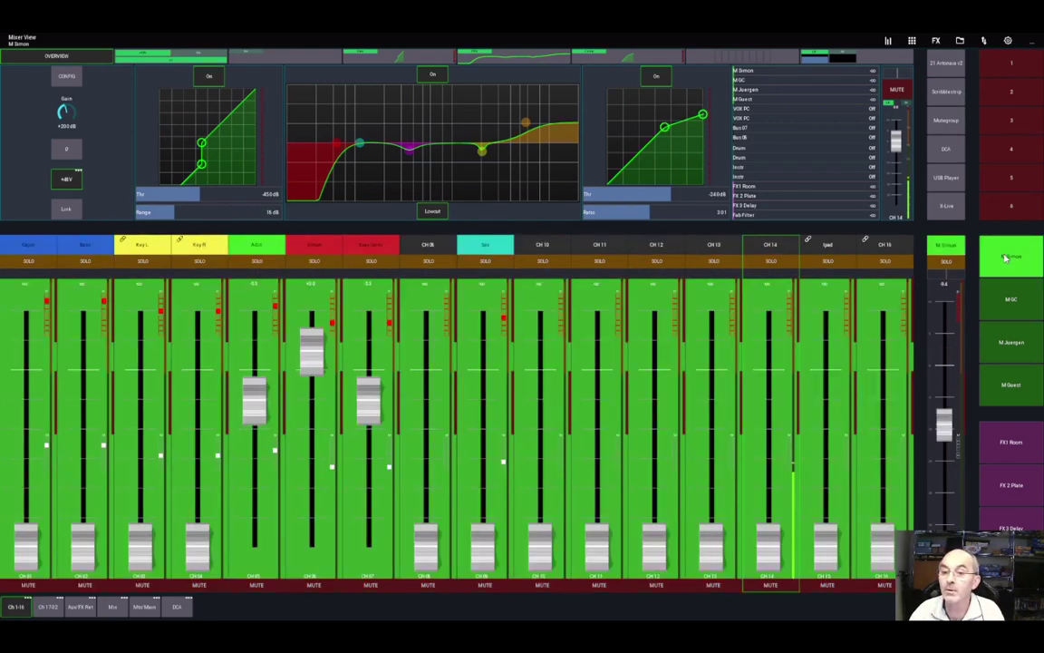
left_click(1006, 313)
left_click(1005, 354)
left_click(1009, 395)
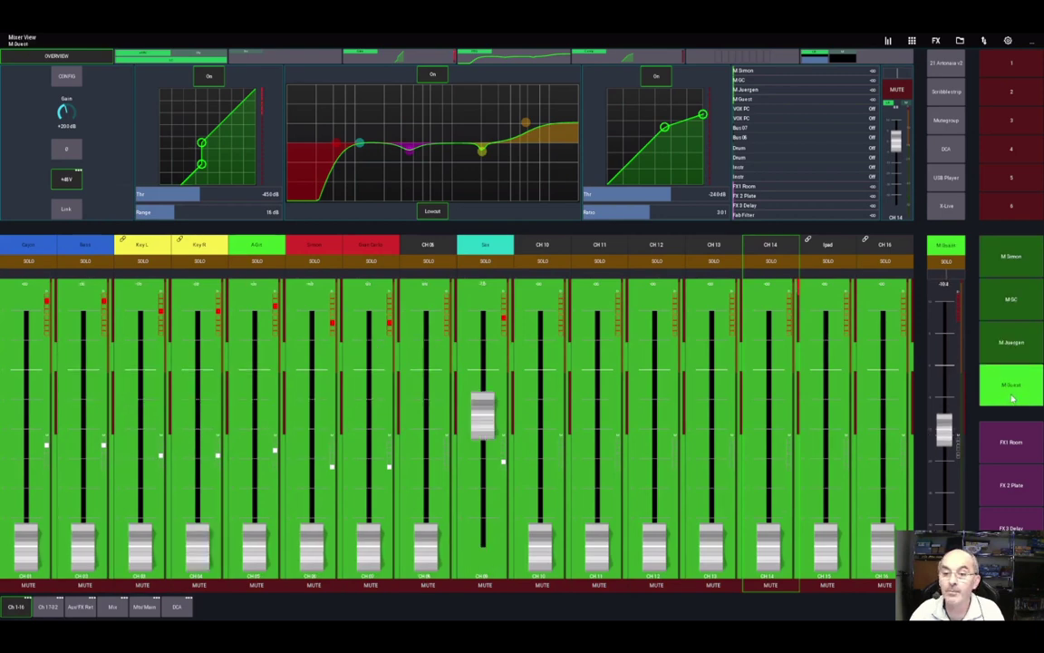
left_click(1010, 385)
left_click(1013, 260)
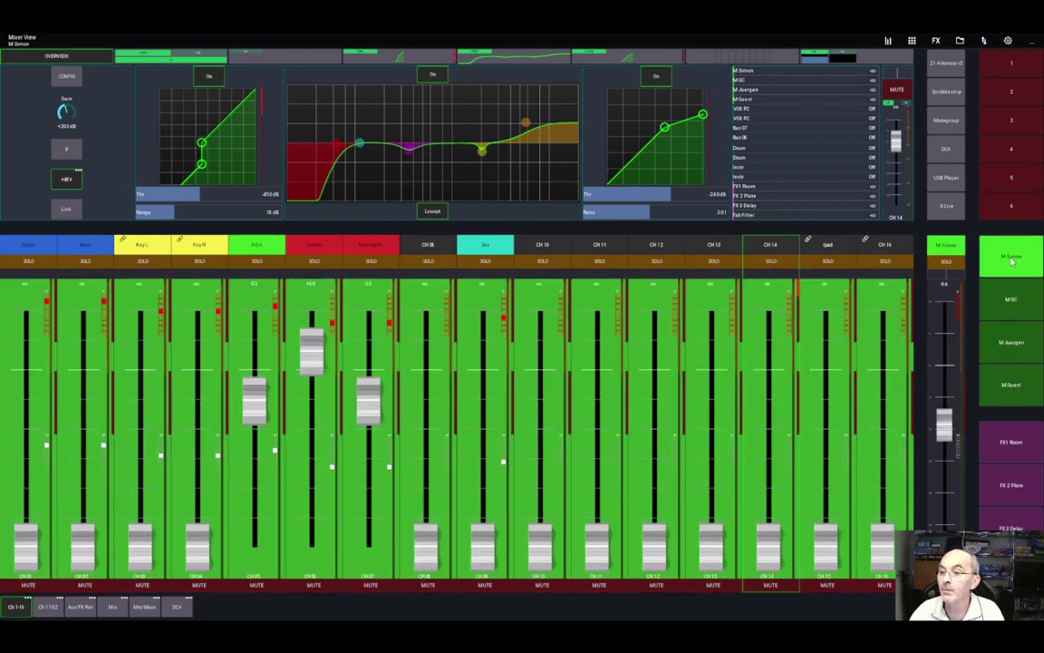
left_click(1012, 272)
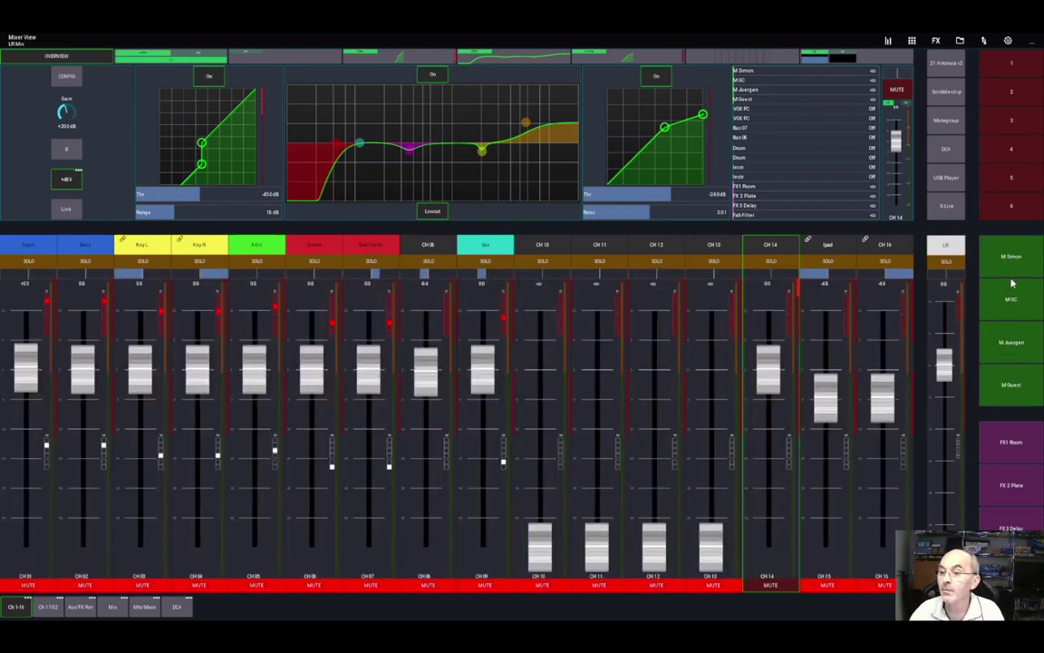
Step: Test the purple FX1 Room, FX 2 Plate, FX 3 Delay and Fab Filter sends-on-fader buttons on the Ch 1-16 layer
left_click(1010, 441)
left_click(1013, 492)
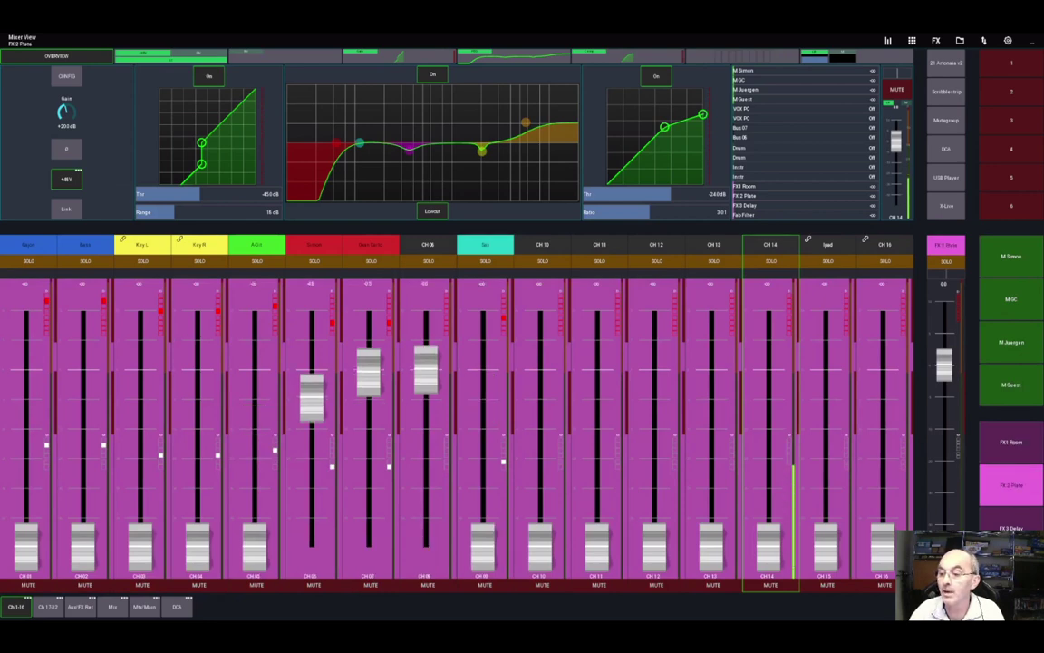
left_click(1012, 528)
left_click(1012, 570)
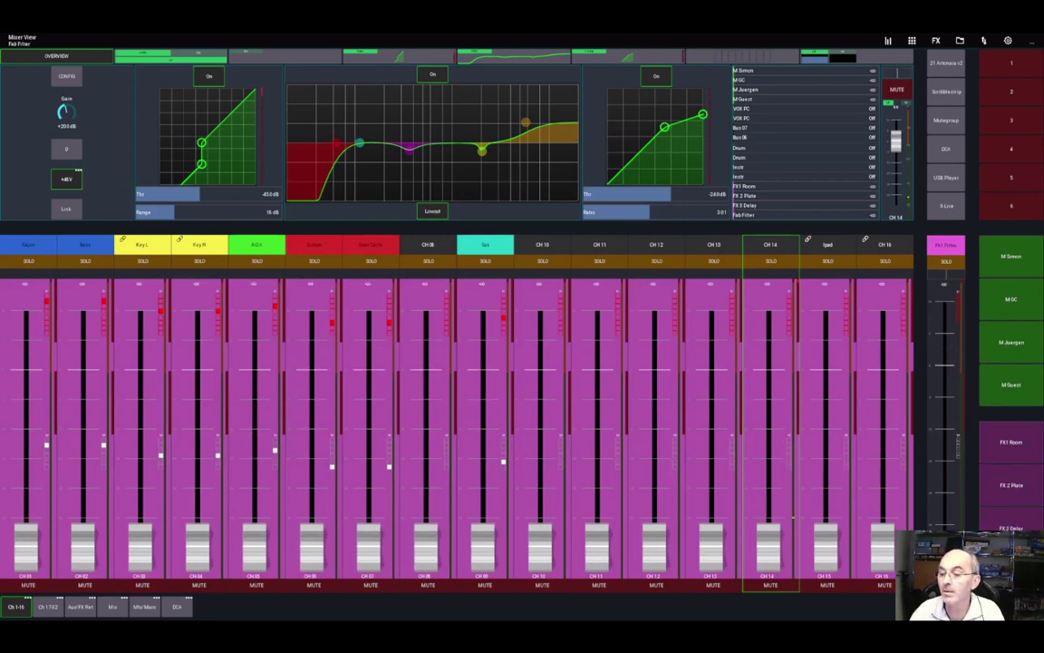
left_click(1012, 570)
left_click(1015, 445)
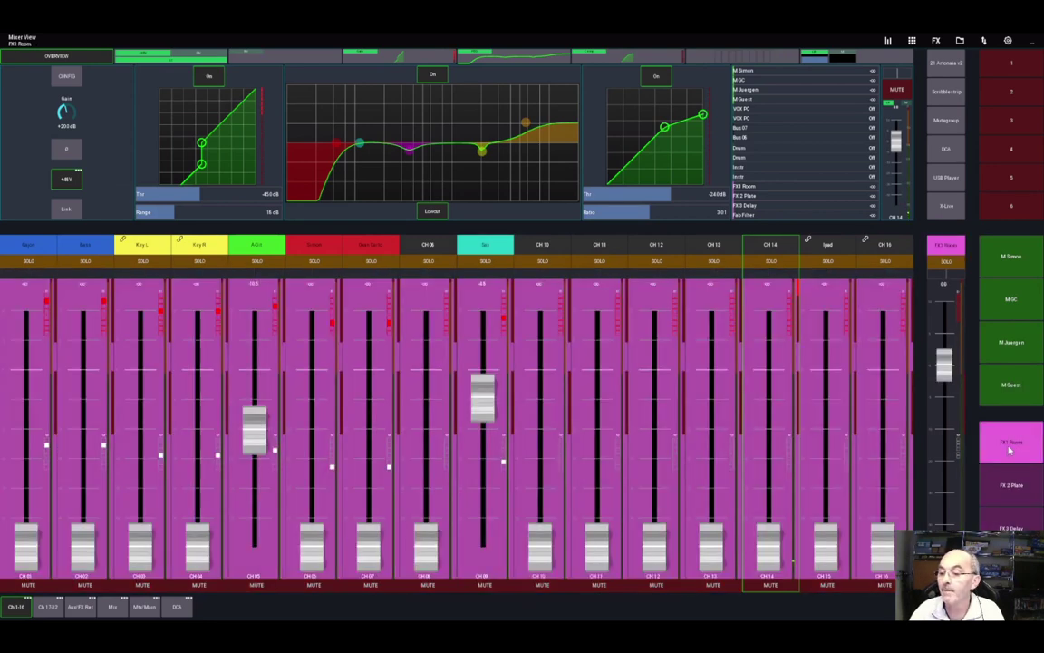
left_click(1009, 447)
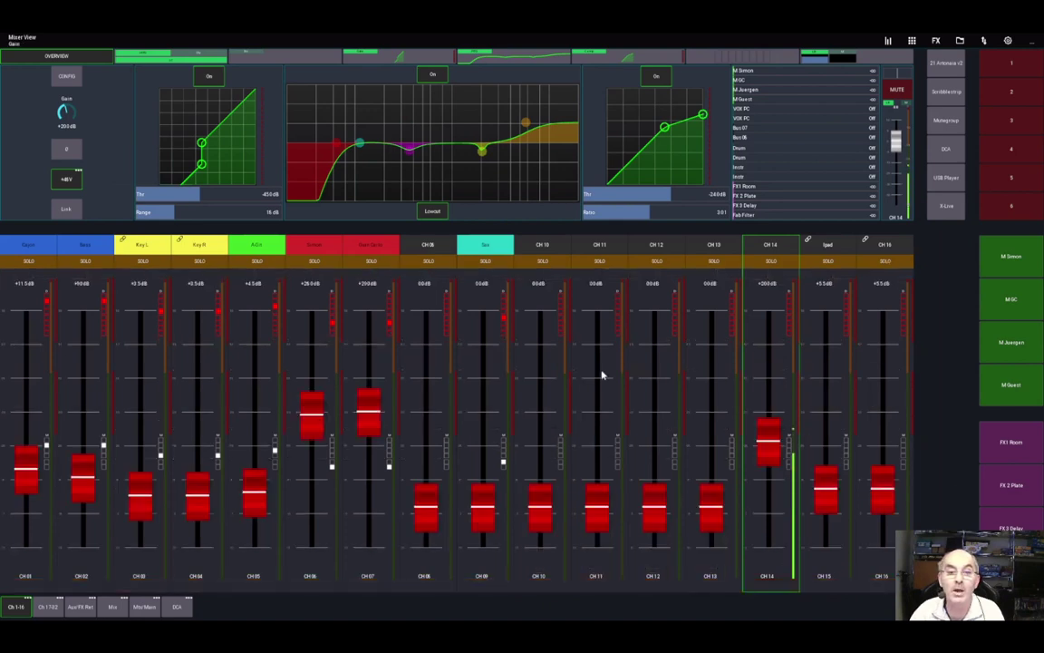
Step: Select channel CH 01 while the faders control gain and try out its gain fader
left_click(26, 246)
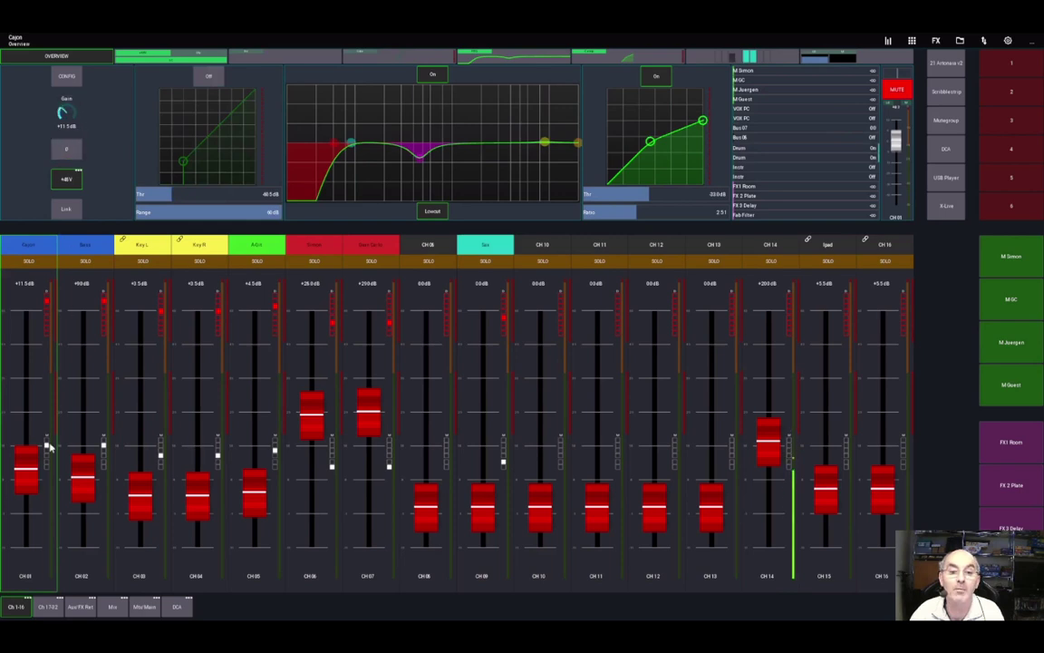
mouse_move(31, 470)
left_mouse_down()
mouse_move(28, 419)
mouse_move(20, 470)
mouse_move(23, 460)
left_mouse_up()
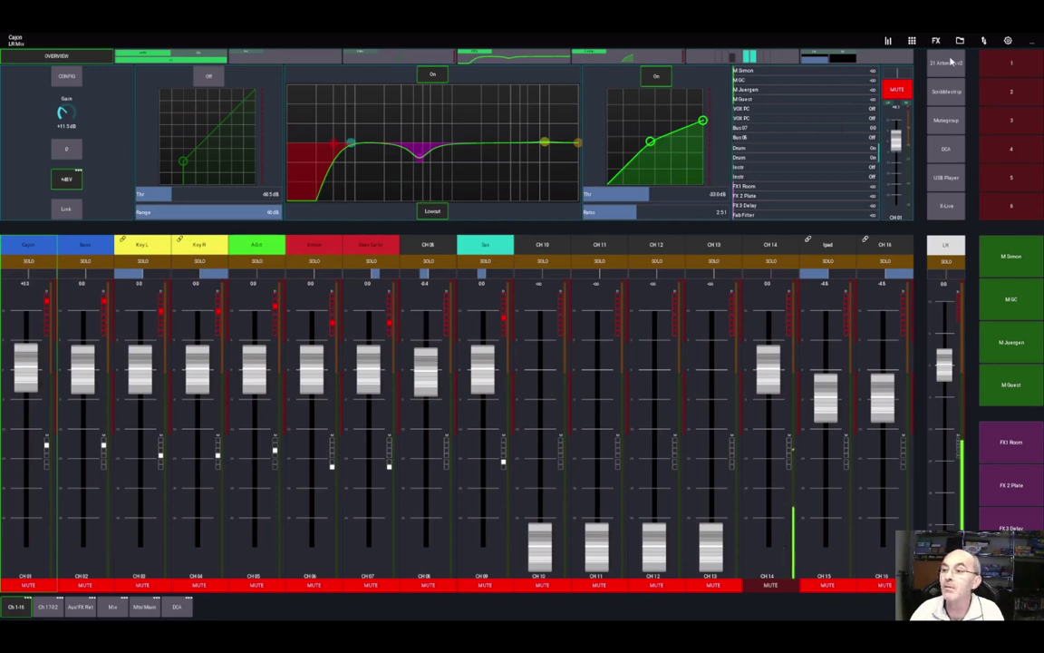
Step: Open MyLayout for editing and open the settings of the button showing the current scene
left_click(1009, 41)
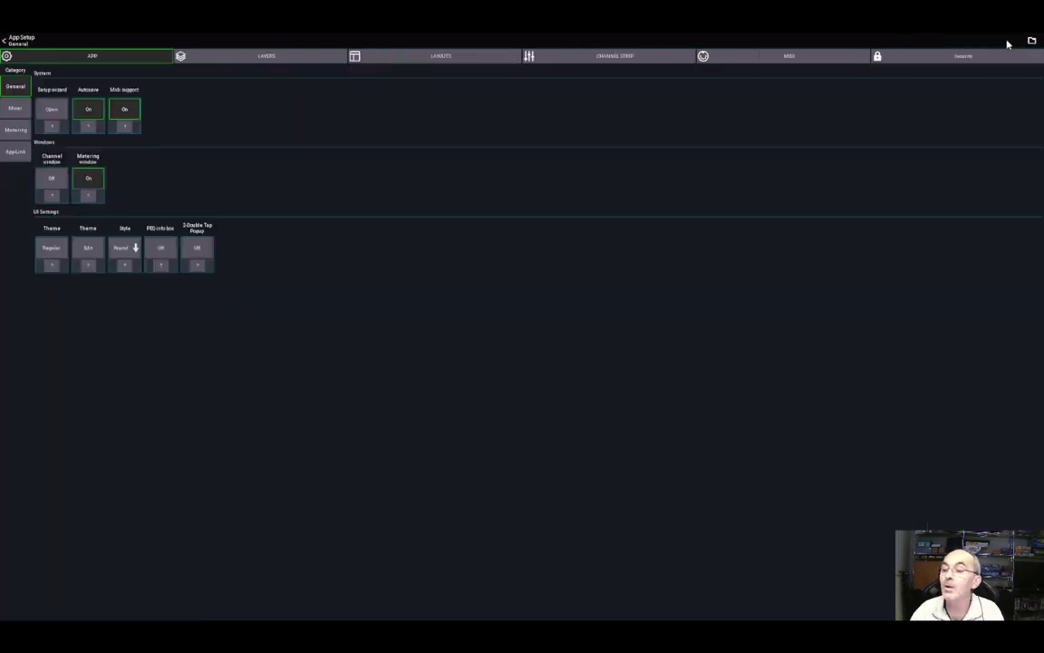
left_click(438, 57)
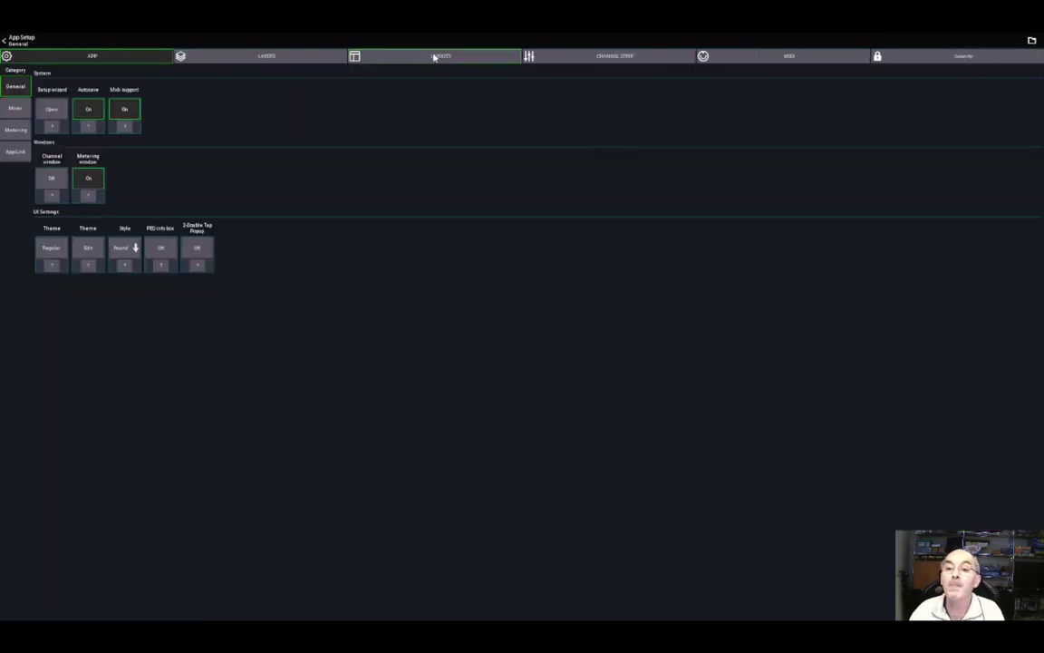
left_click(434, 57)
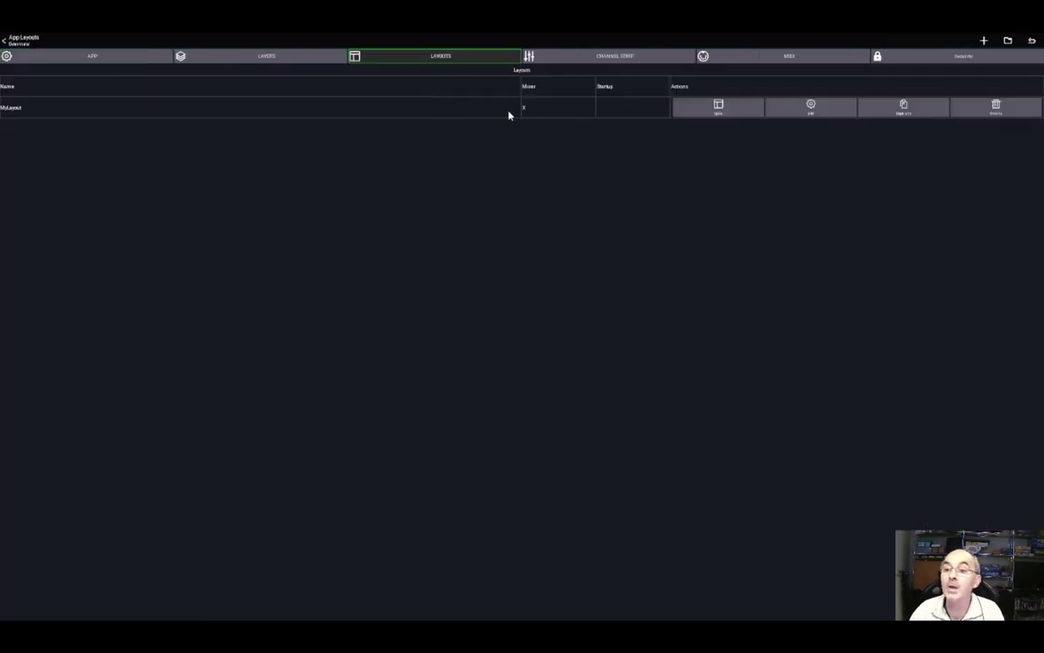
left_click(824, 110)
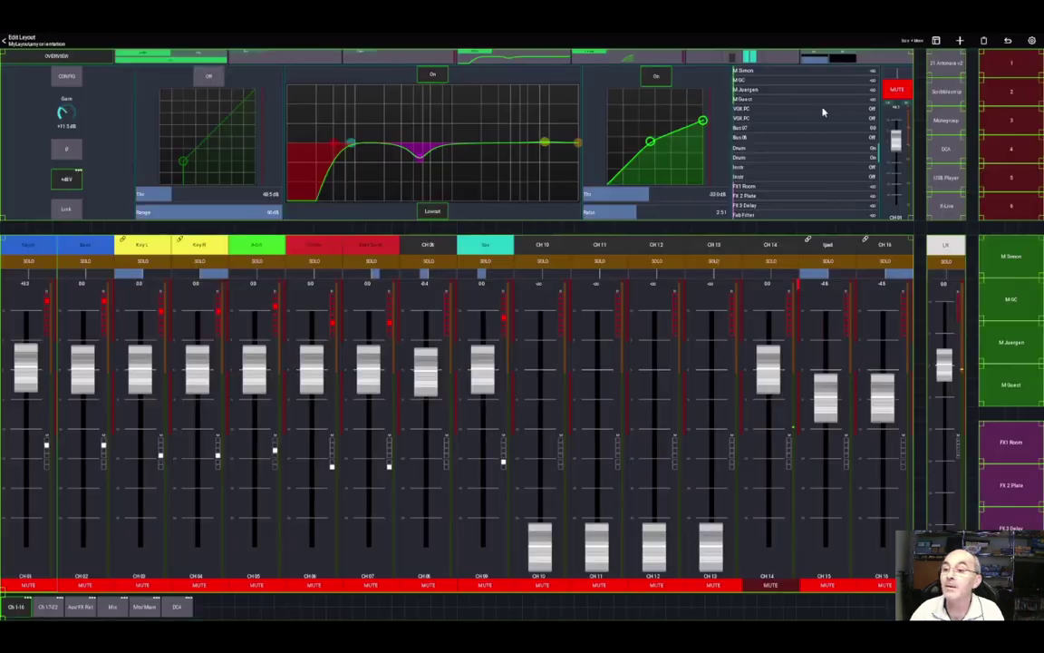
left_click(948, 65)
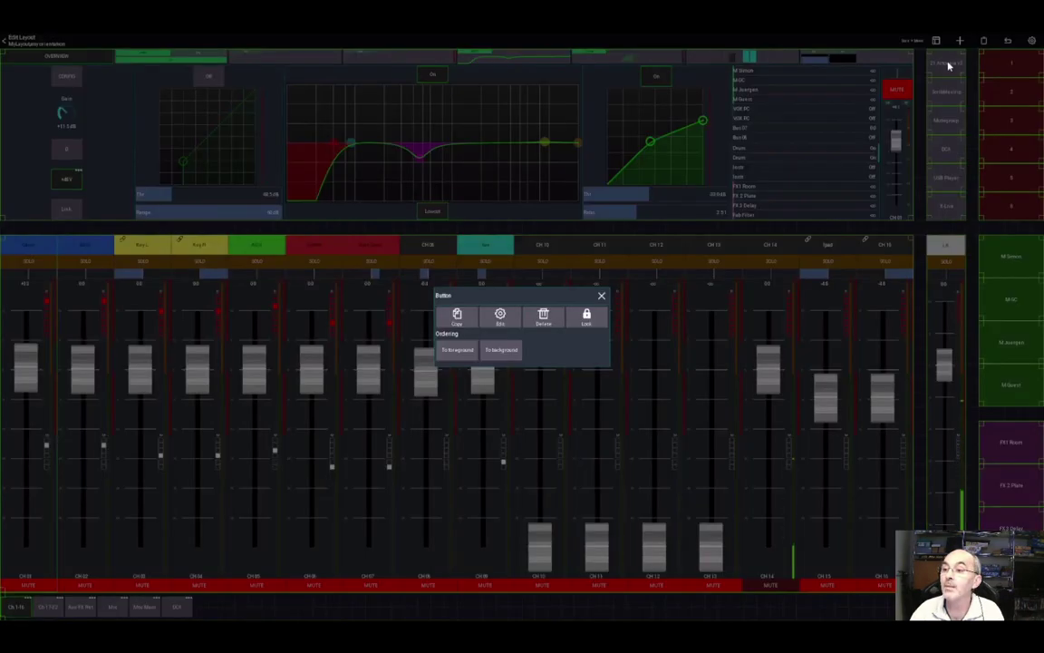
left_click(499, 315)
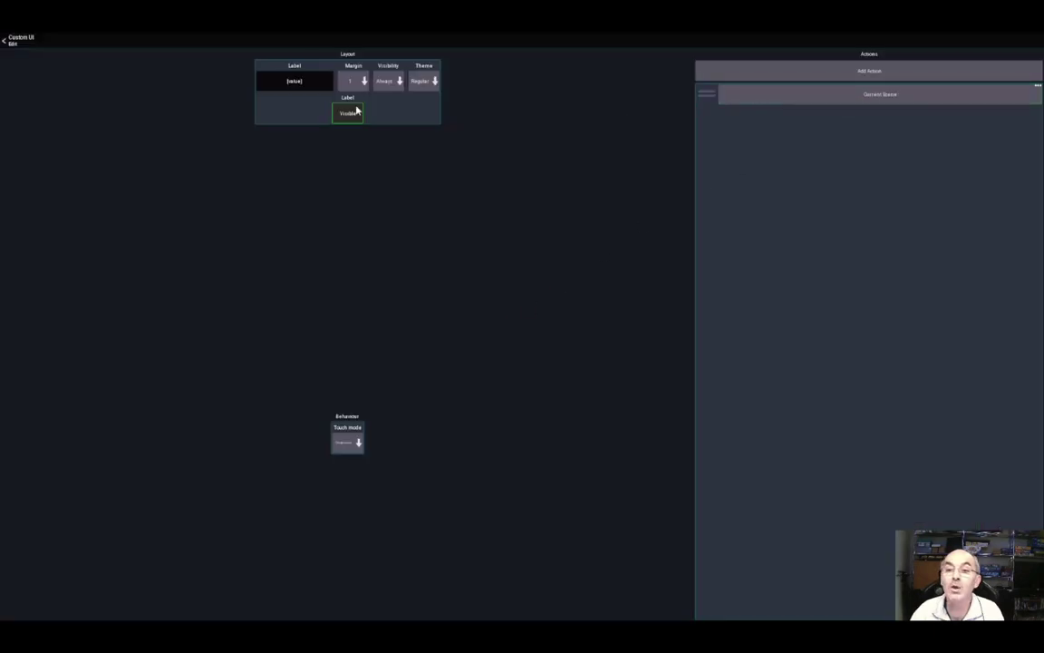
Step: Add an app action of type Open view to the button, targeting the Show view's Scene page, and return to the mixer view
left_click(843, 74)
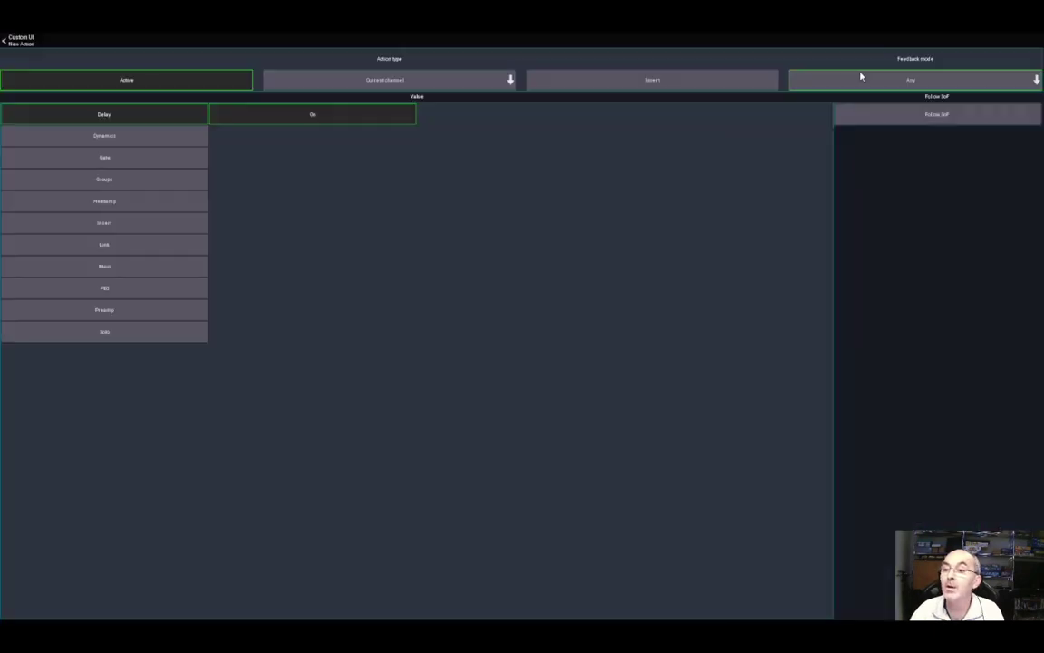
left_click(387, 82)
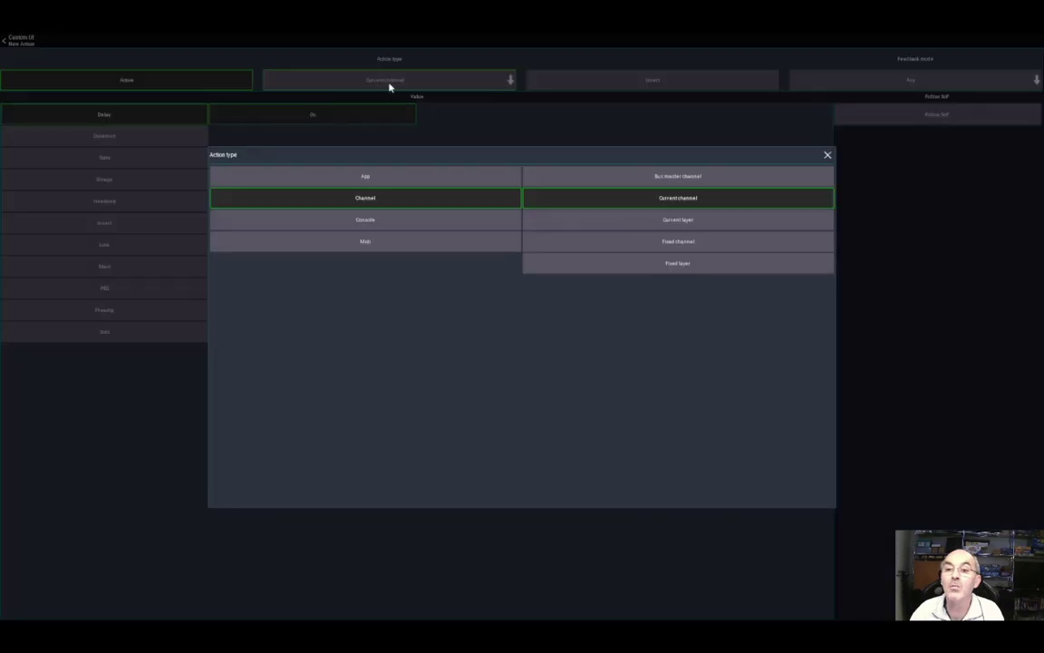
left_click(389, 176)
left_click(669, 243)
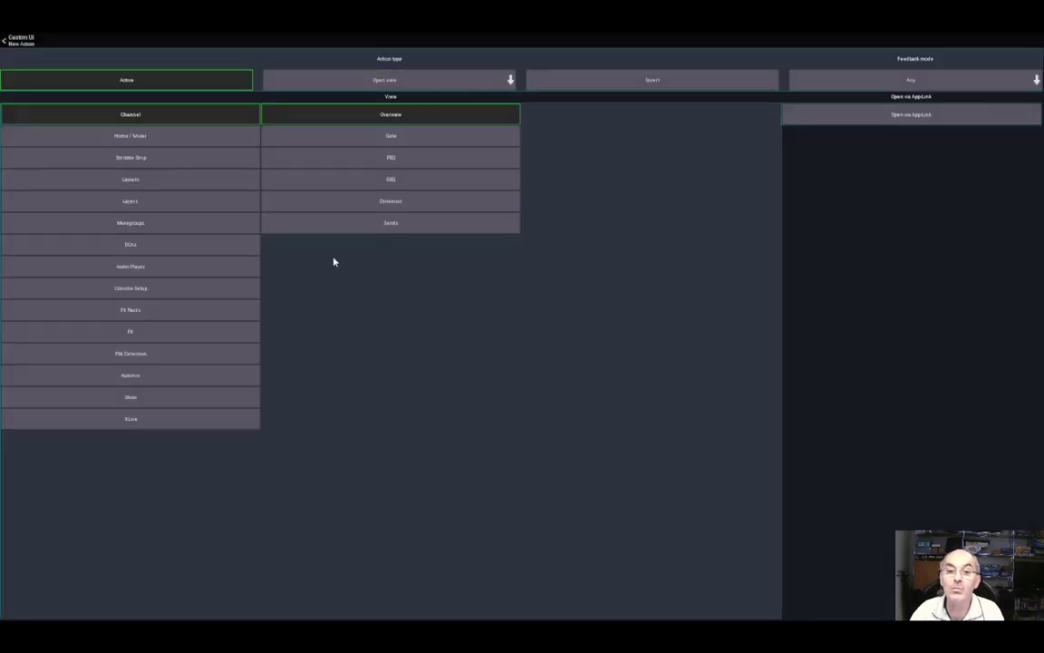
left_click(137, 399)
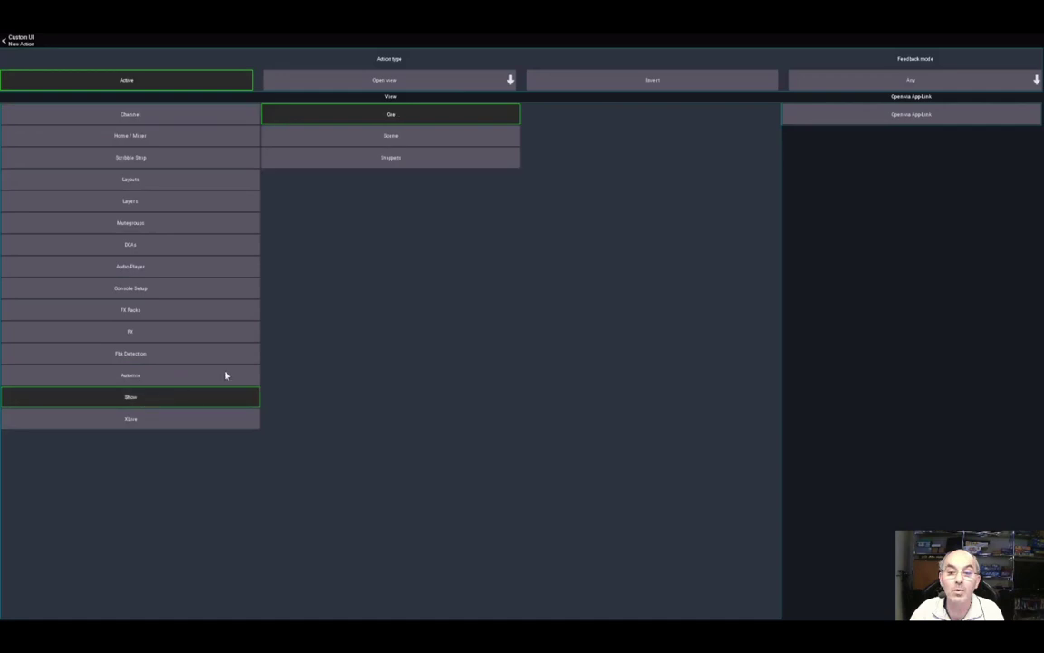
left_click(395, 140)
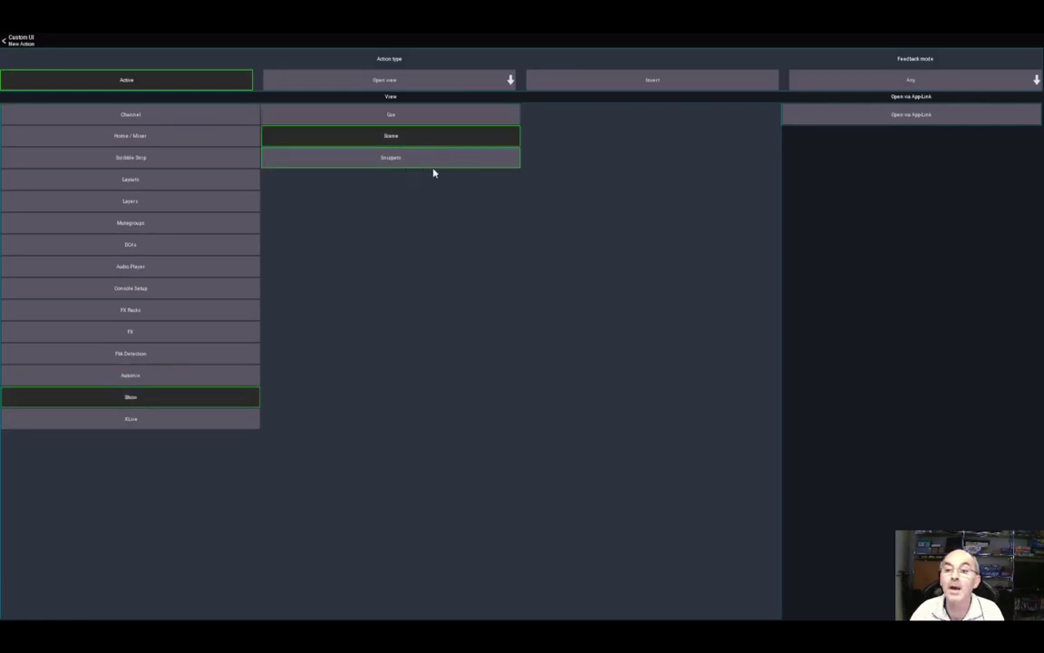
left_click(17, 42)
left_click(17, 42)
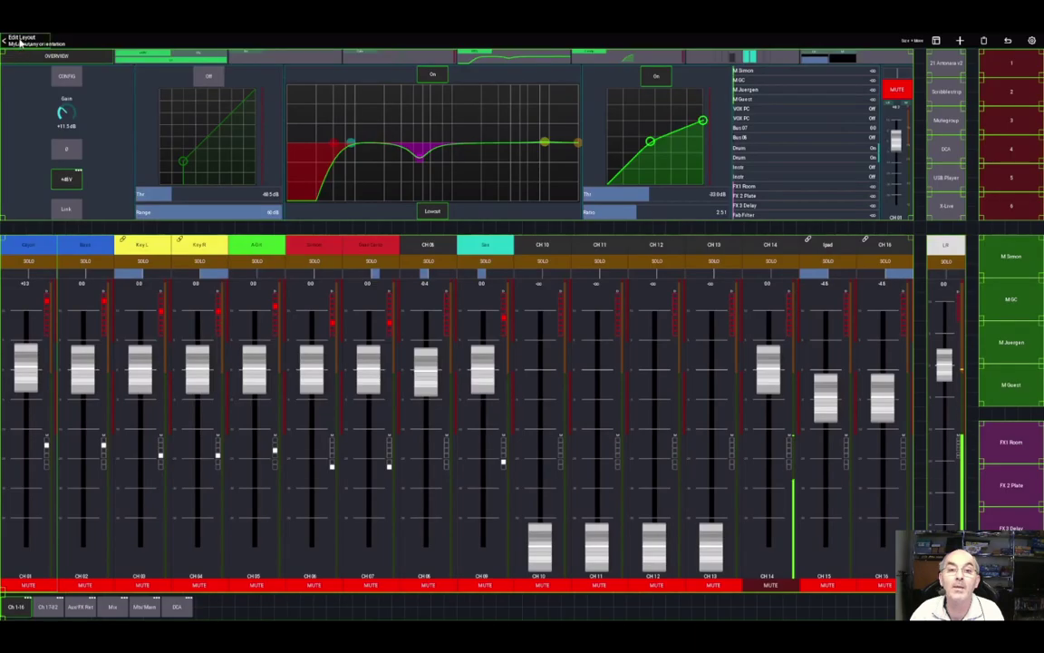
left_click(16, 43)
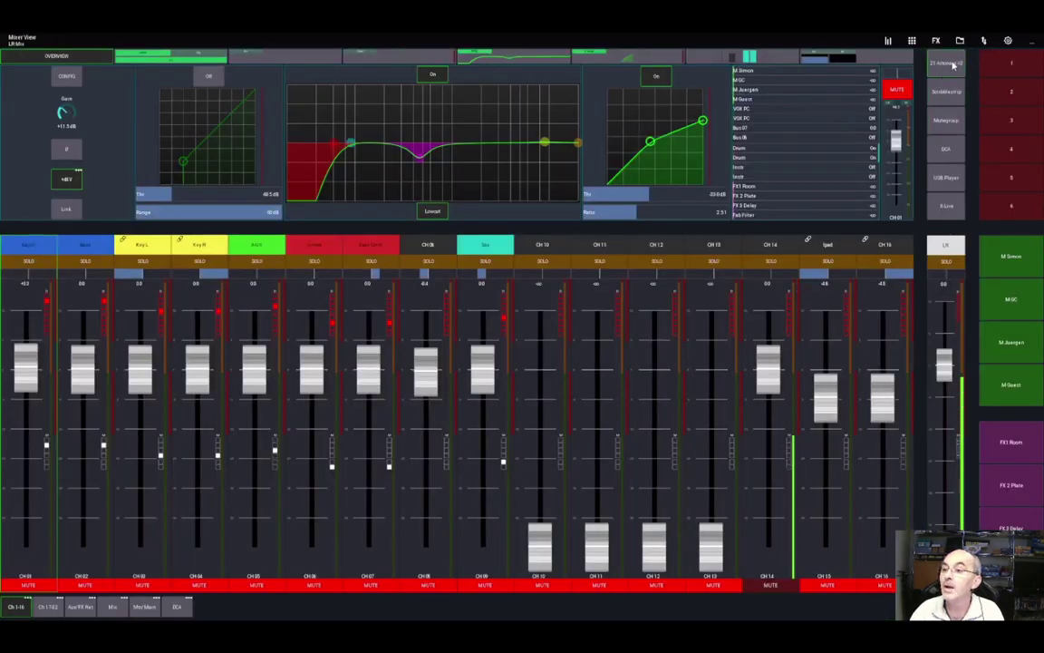
Step: Open the scene list with the current-scene button and overwrite scene 21 with its existing name and description
left_click(950, 63)
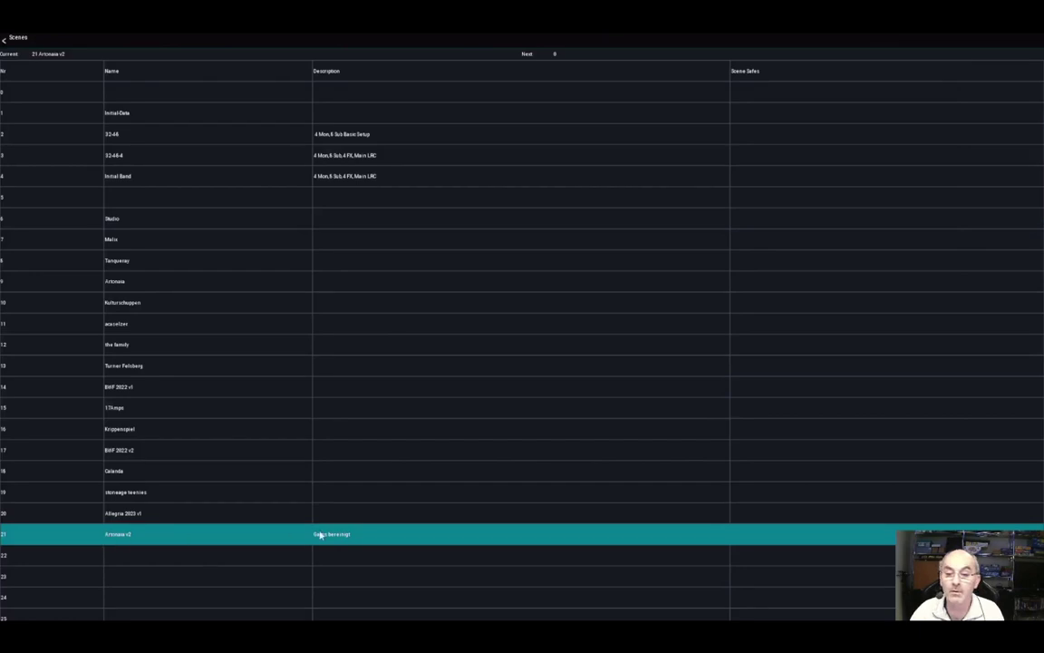
left_click(130, 539)
left_click(492, 339)
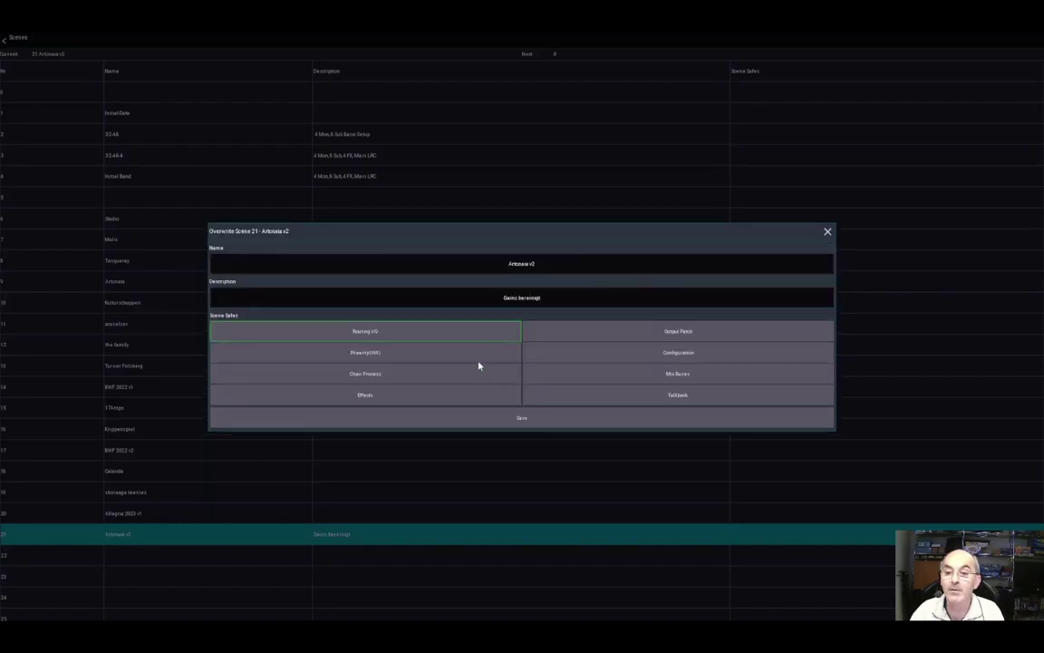
left_click(494, 421)
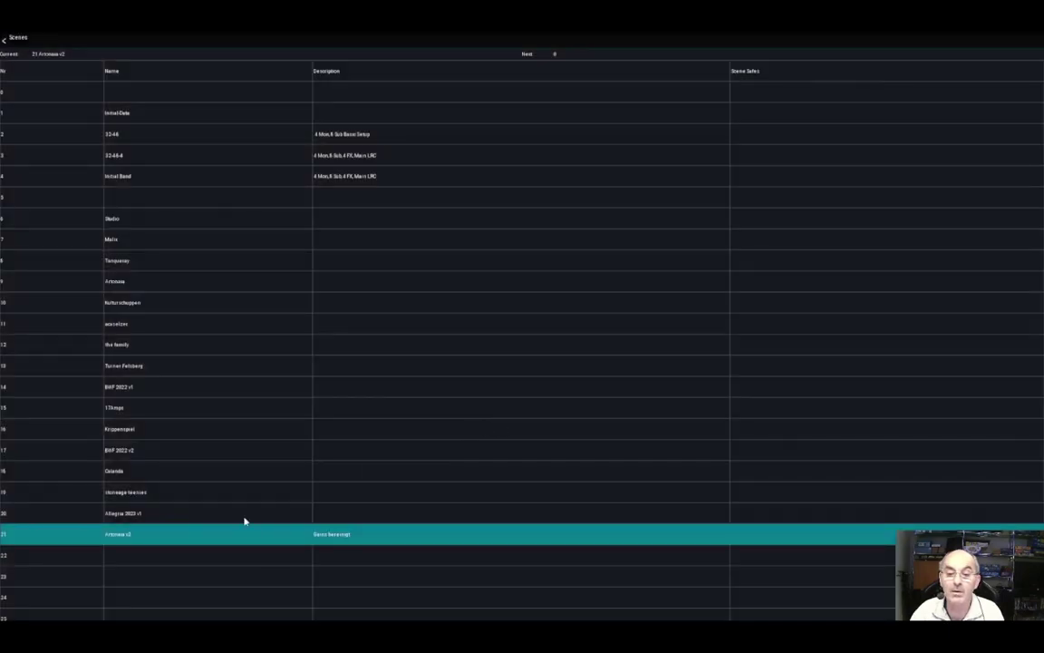
Step: Load scene 20, Allegria 2023 v1, and return to the mixer view
left_click(138, 513)
left_click(583, 447)
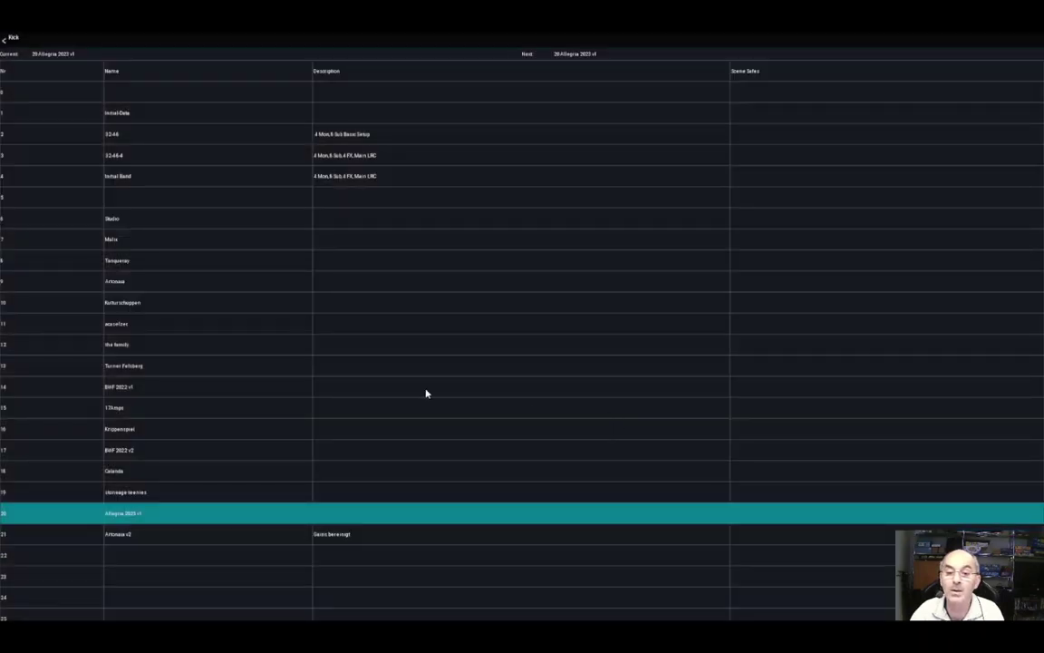
left_click(14, 40)
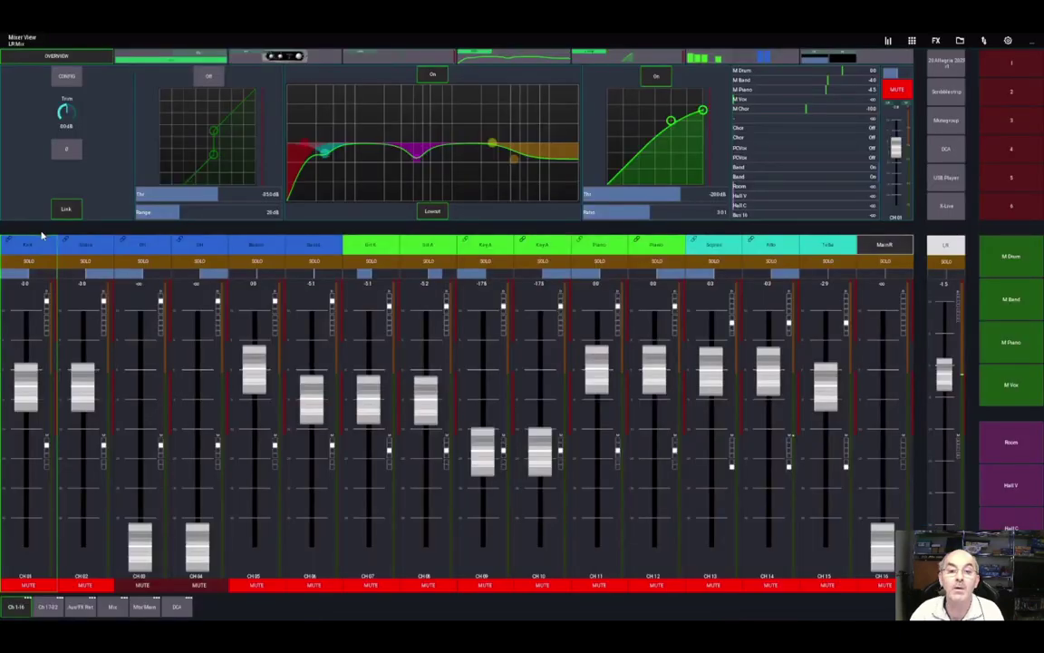
Step: Reload scene 21 from the scene list and return to the mixer view
left_click(948, 62)
double_click(151, 539)
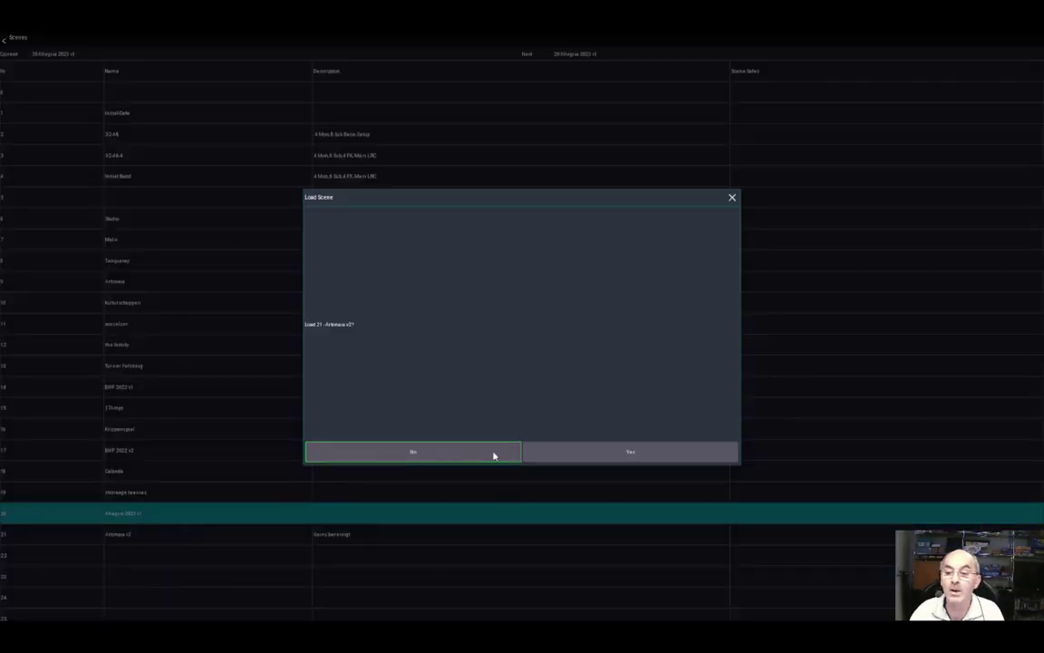
left_click(589, 453)
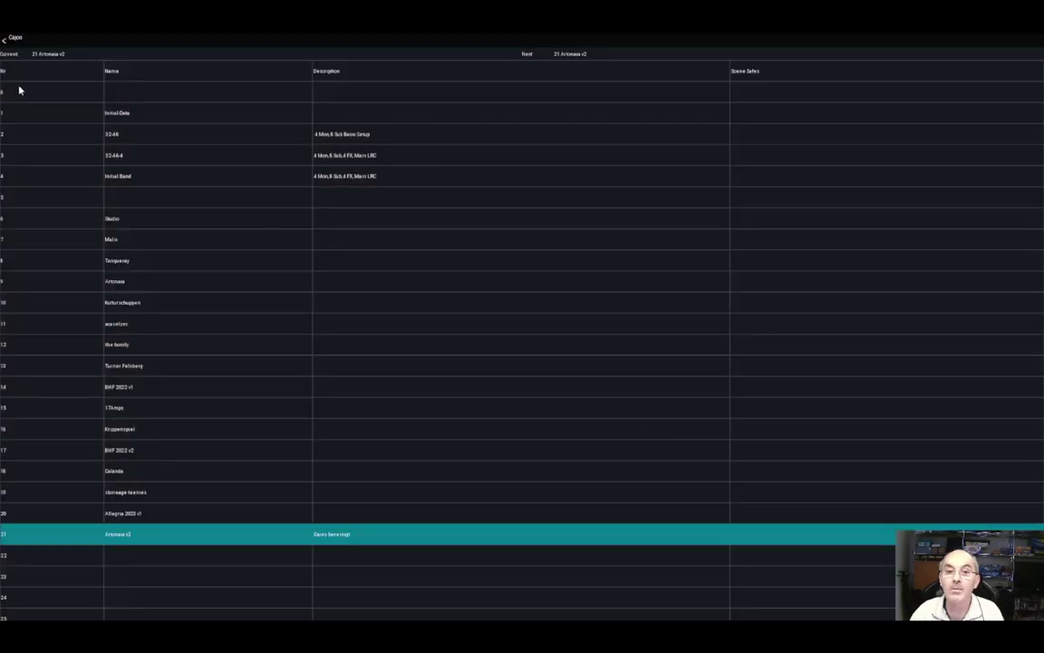
left_click(11, 40)
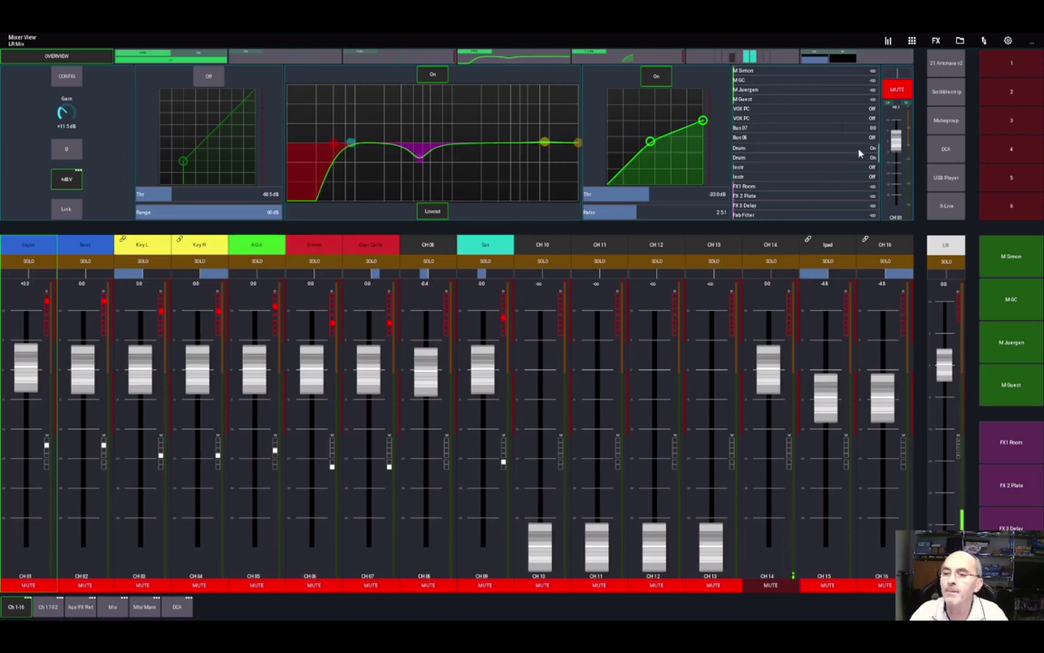
Step: Save the app settings, including layers, layouts and MIDI, as a new entry named MySettings
left_click(1009, 42)
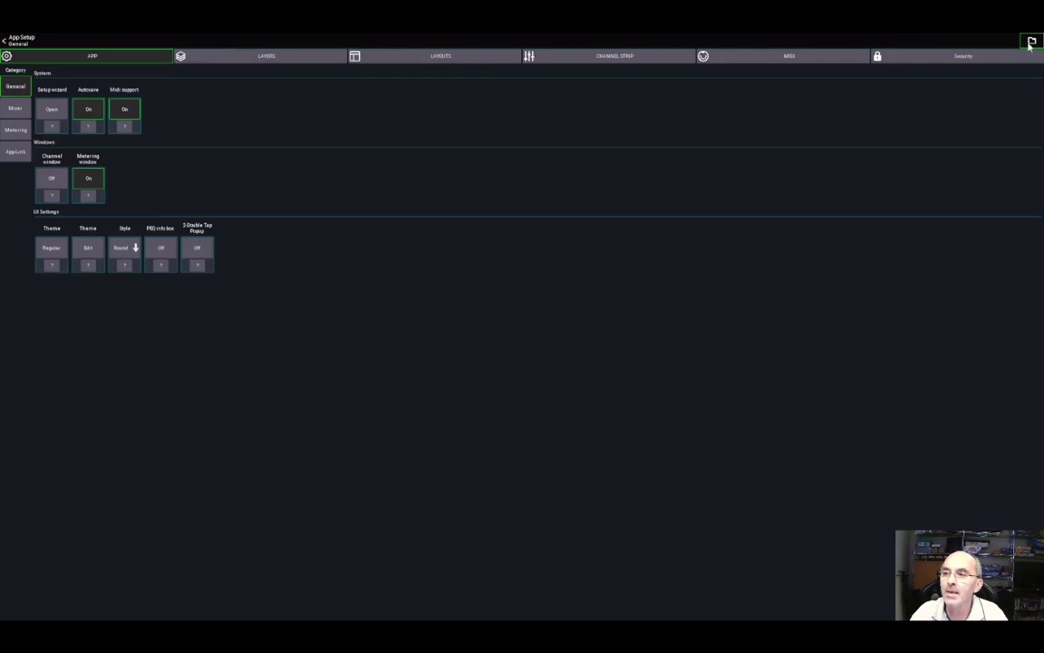
left_click(1033, 41)
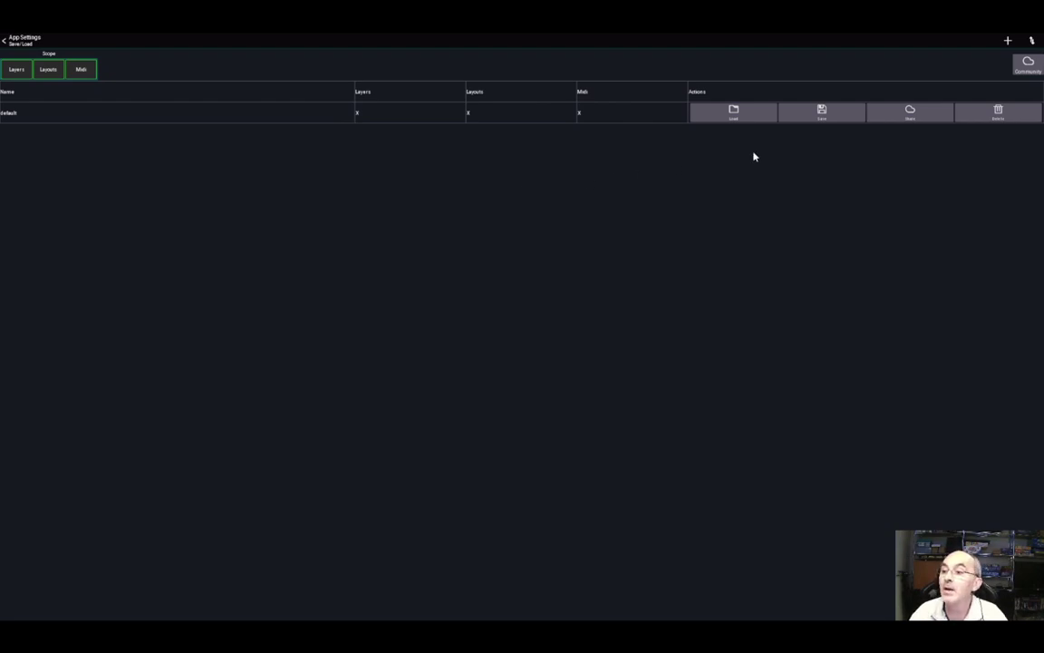
left_click(1008, 41)
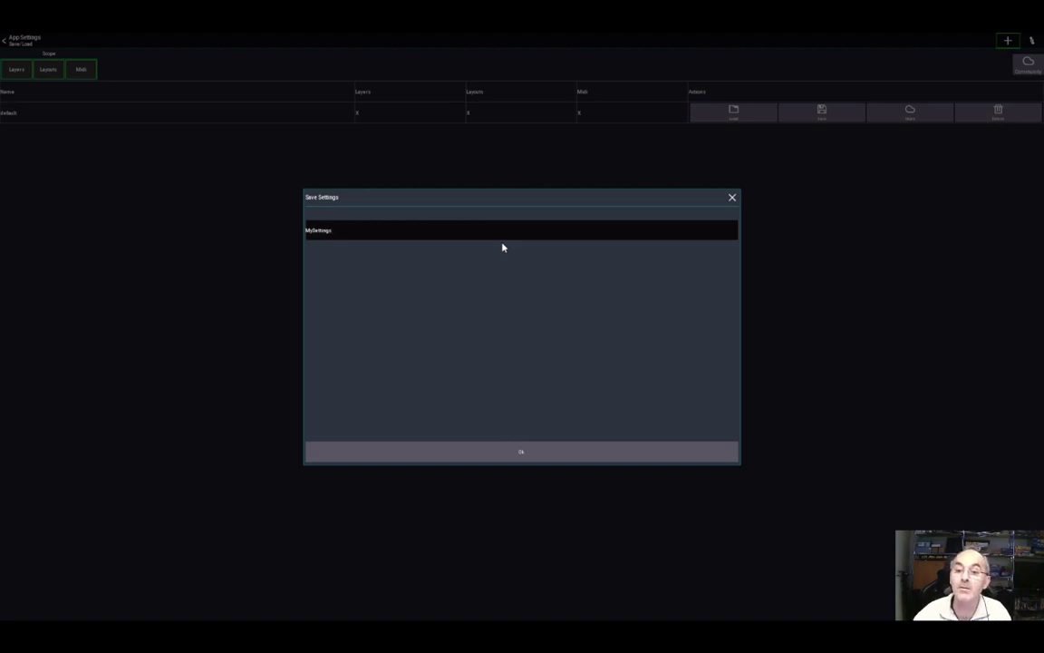
left_click(540, 451)
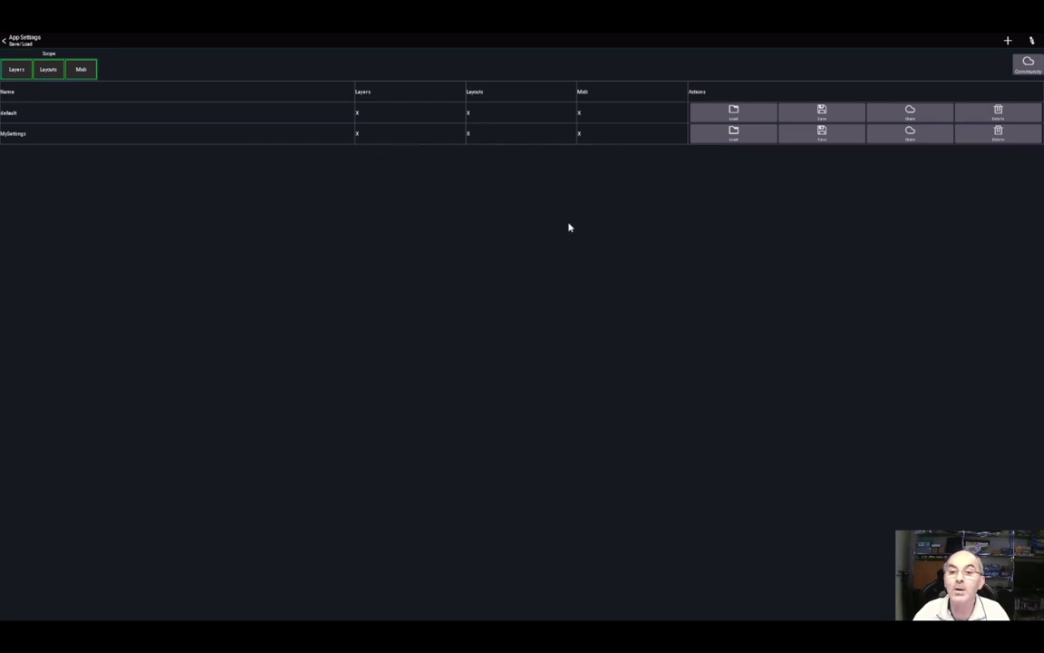
Step: Open MyLayout for editing, delete the mute group 1 button, and leave the layout editor
left_click(20, 42)
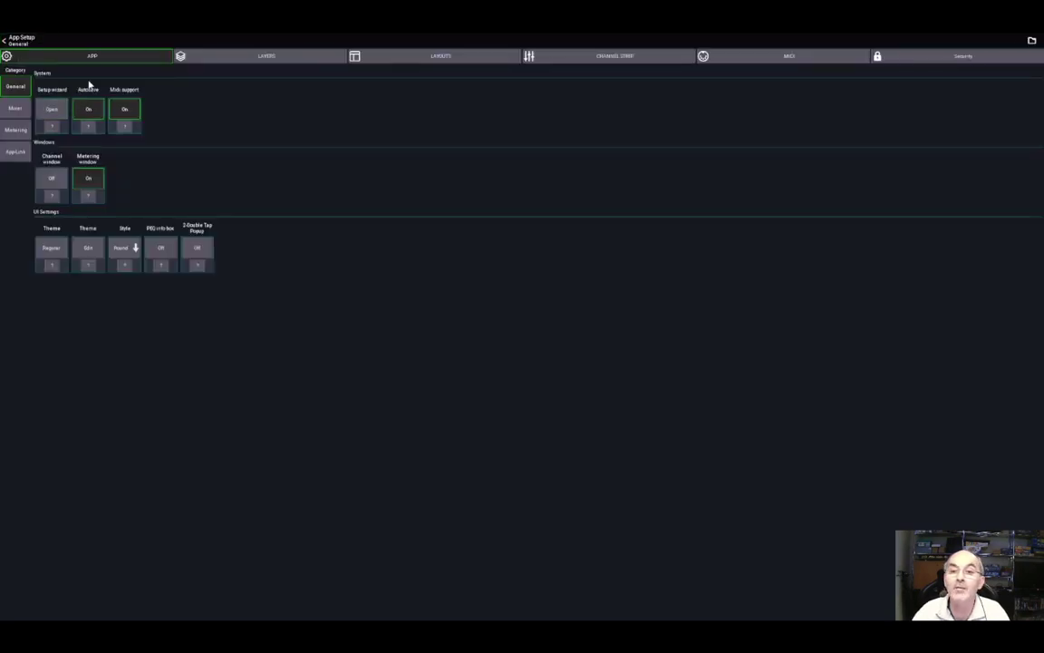
left_click(406, 58)
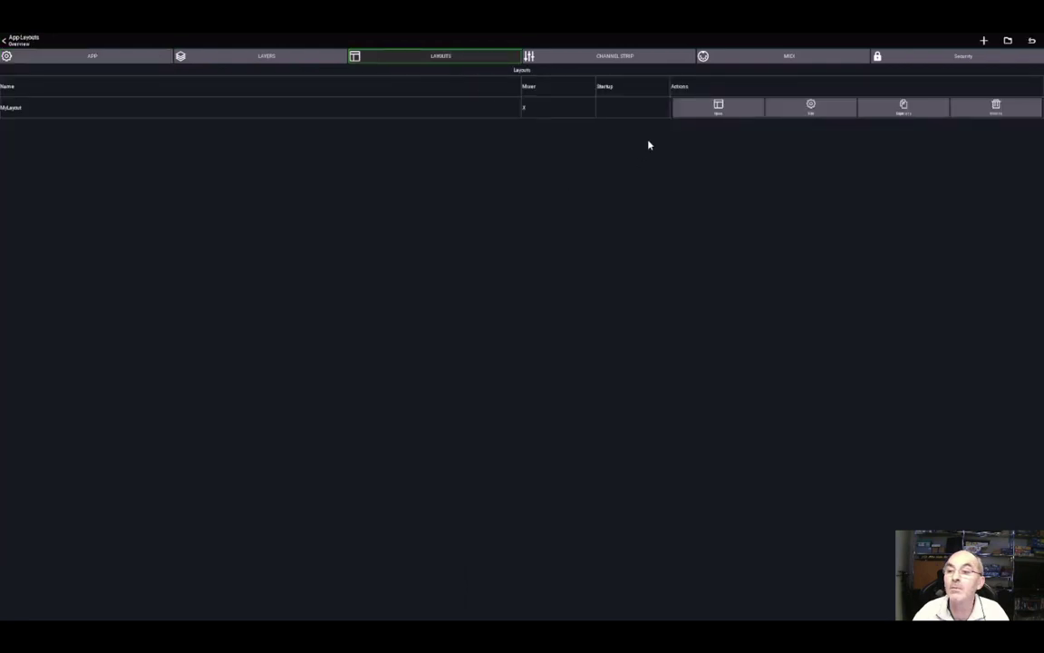
left_click(811, 107)
left_click(1019, 68)
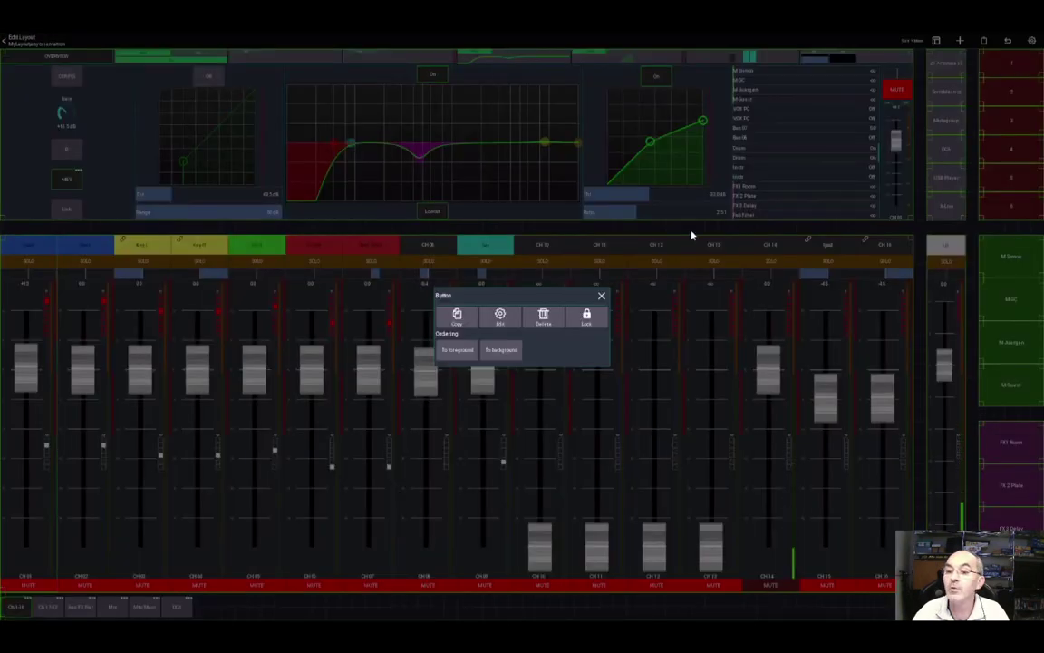
left_click(576, 310)
left_click(14, 40)
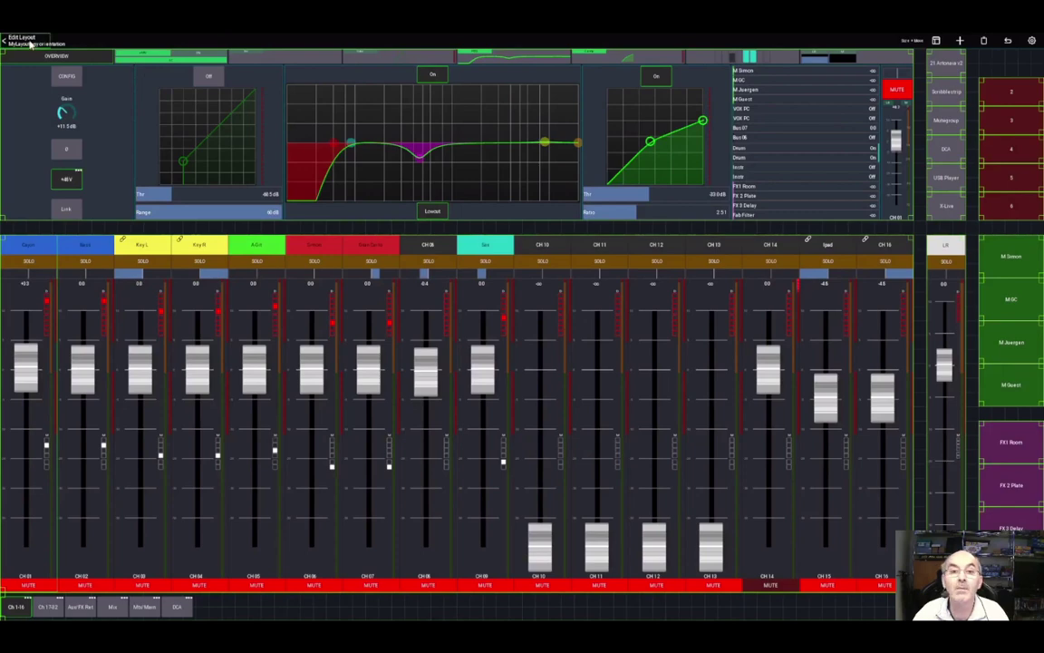
Step: Load the saved MySettings entry with layers, layouts and MIDI in scope, and return to the mixer view
left_click(24, 45)
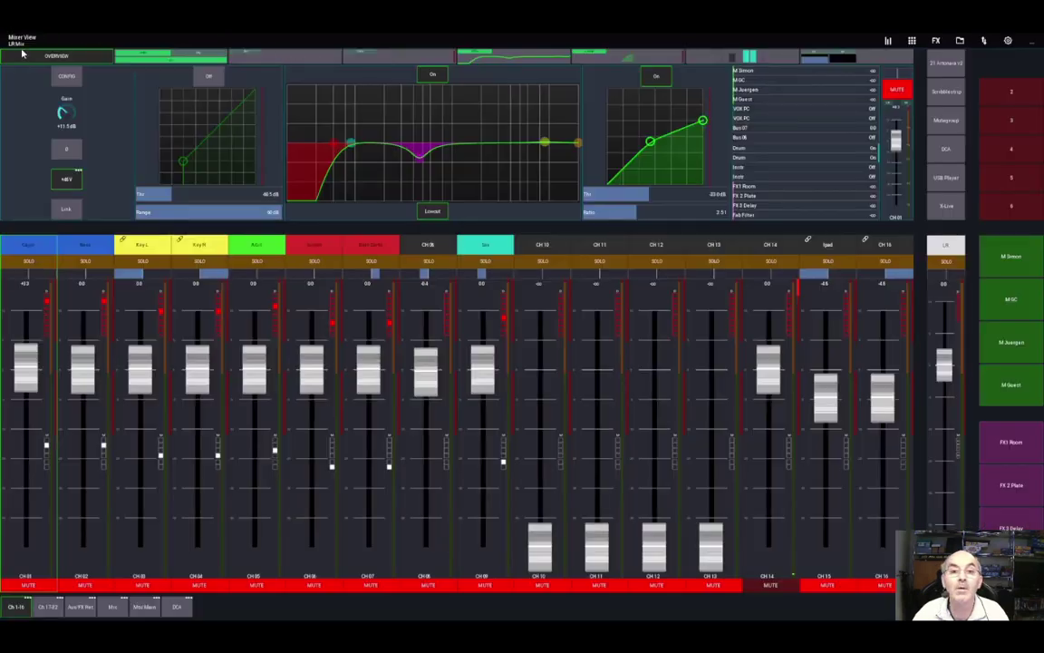
left_click(1008, 41)
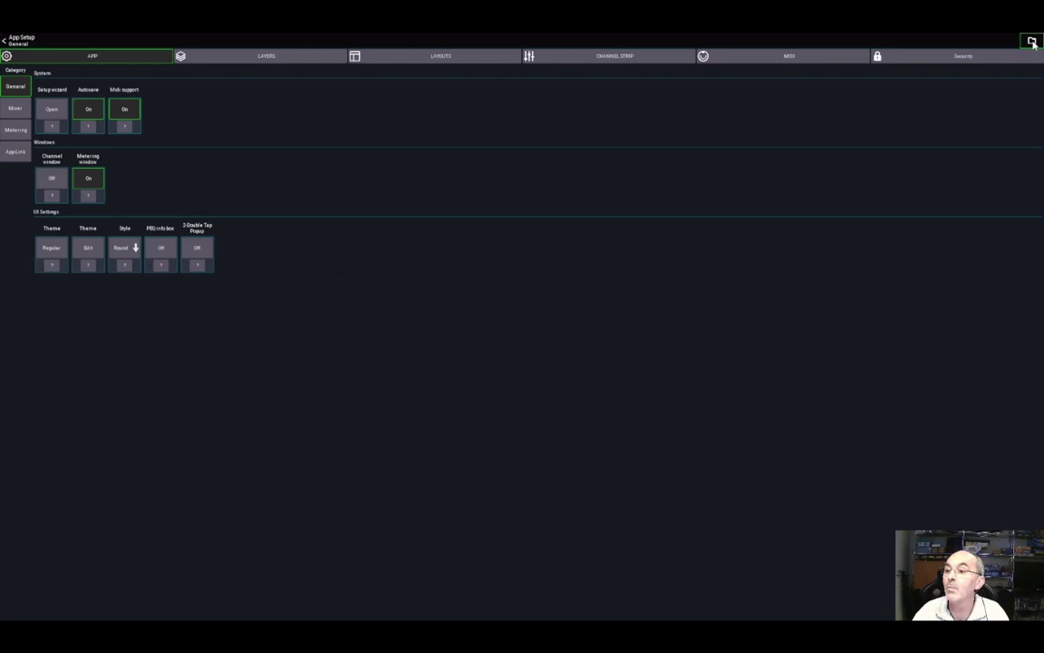
left_click(1032, 43)
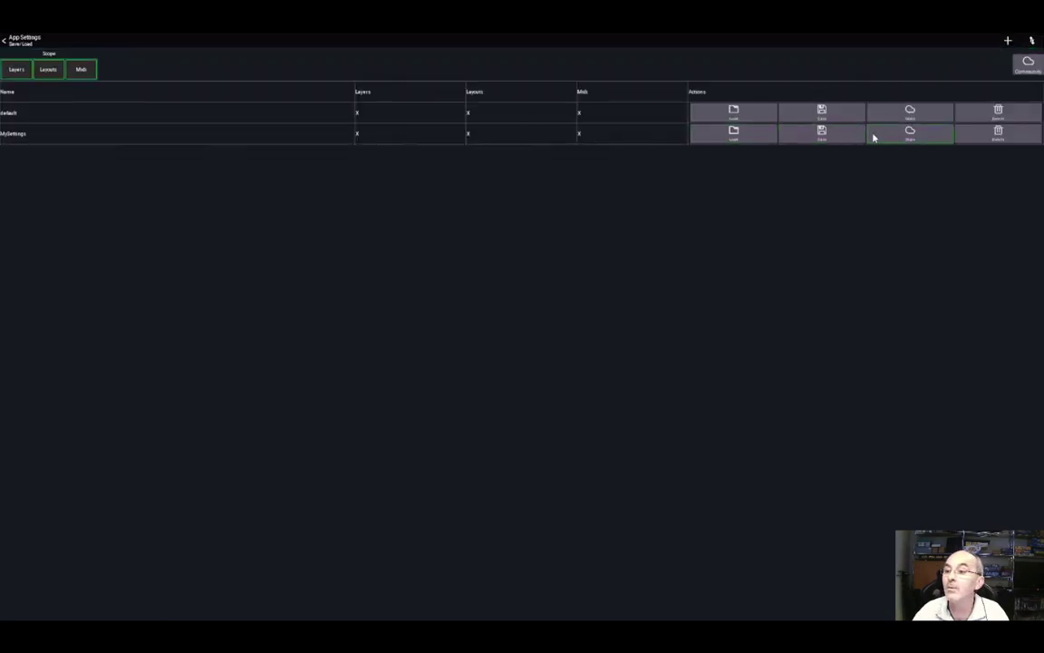
left_click(731, 134)
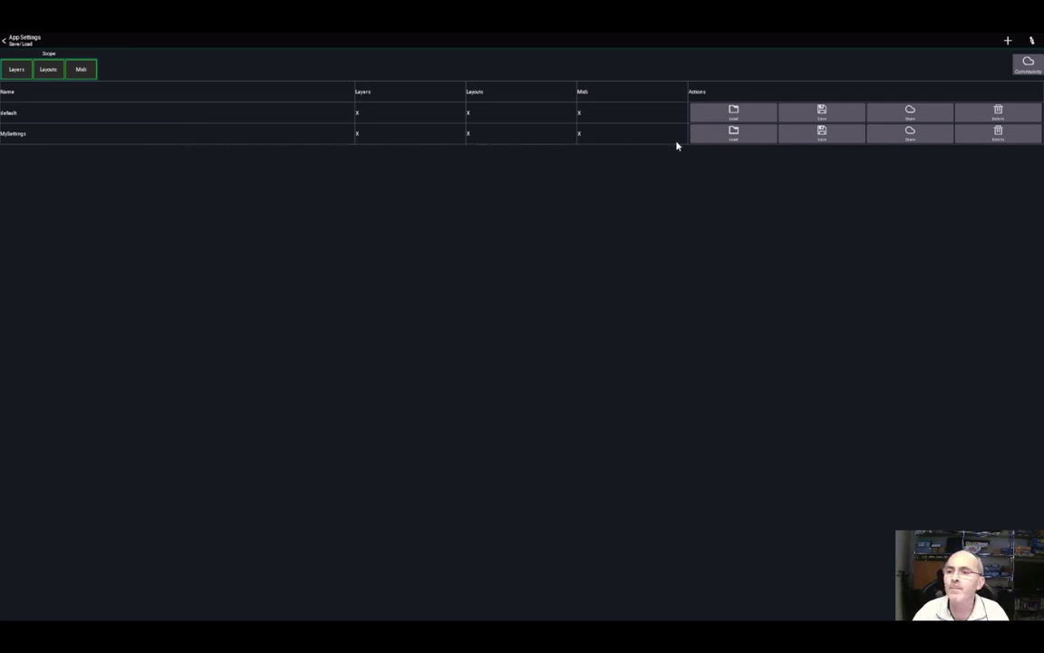
left_click(732, 137)
left_click(606, 458)
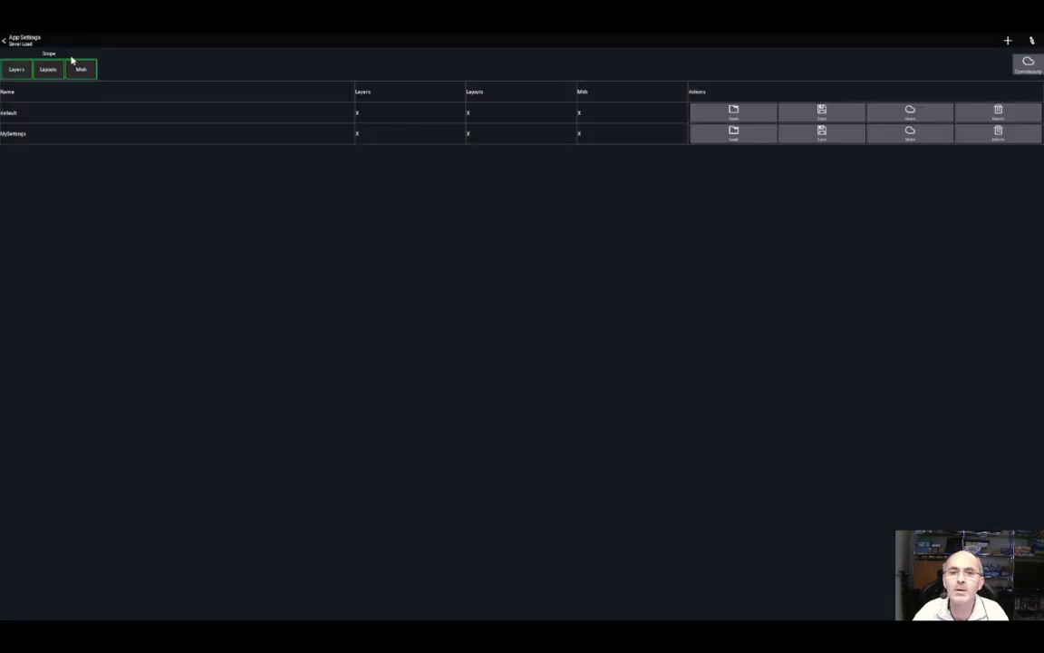
left_click(15, 41)
left_click(15, 39)
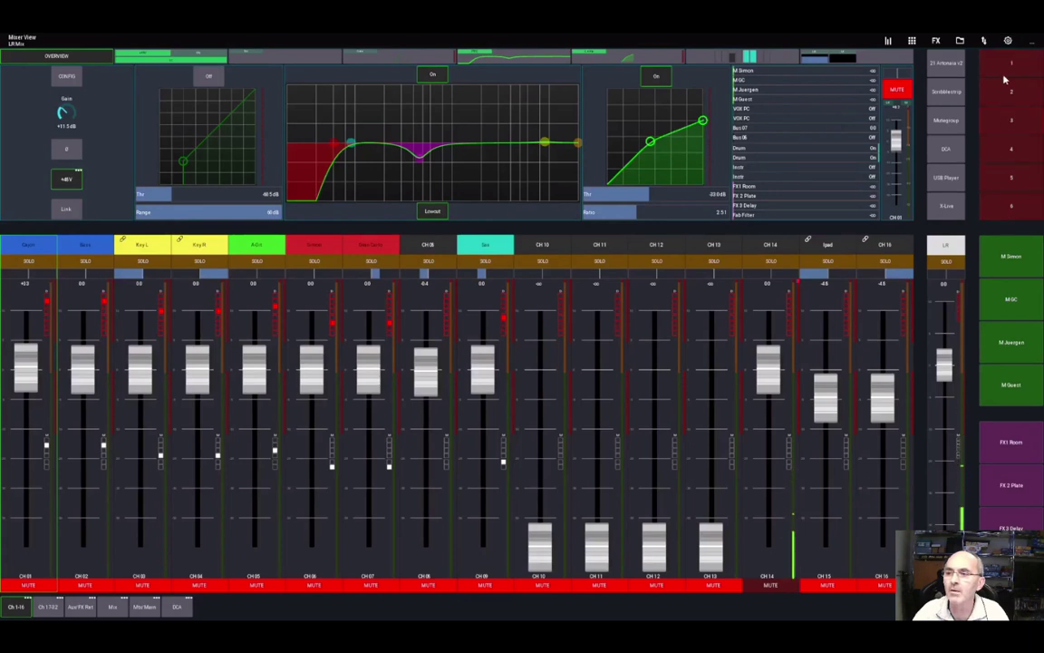
Step: In MyLayout, set the theme of a sends-on-fader button to Yellow and return to the mixer view
left_click(1008, 40)
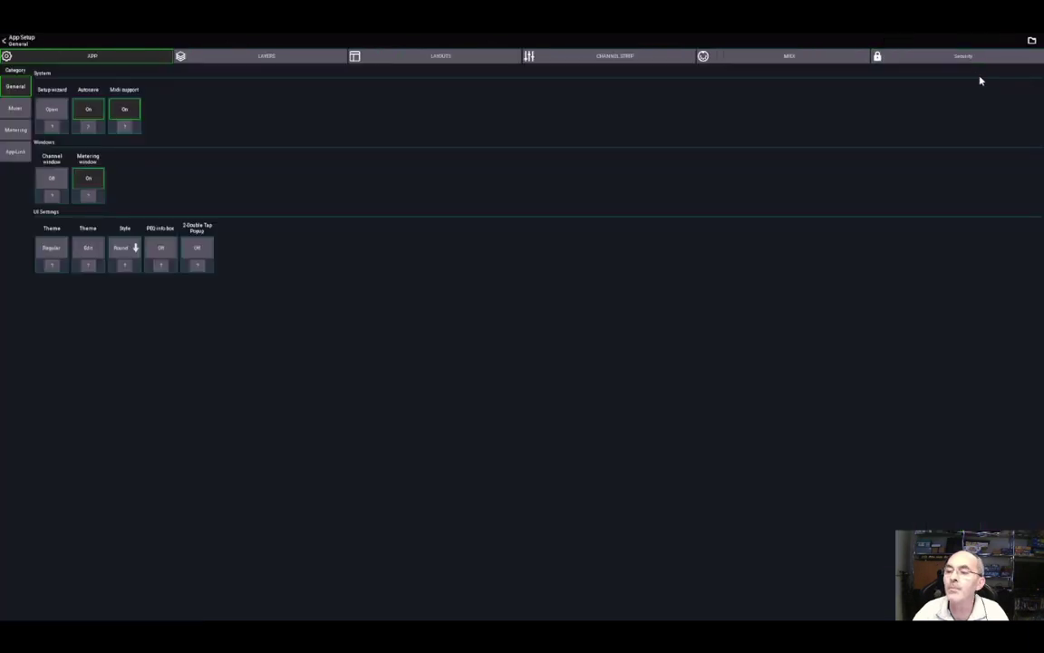
left_click(1031, 40)
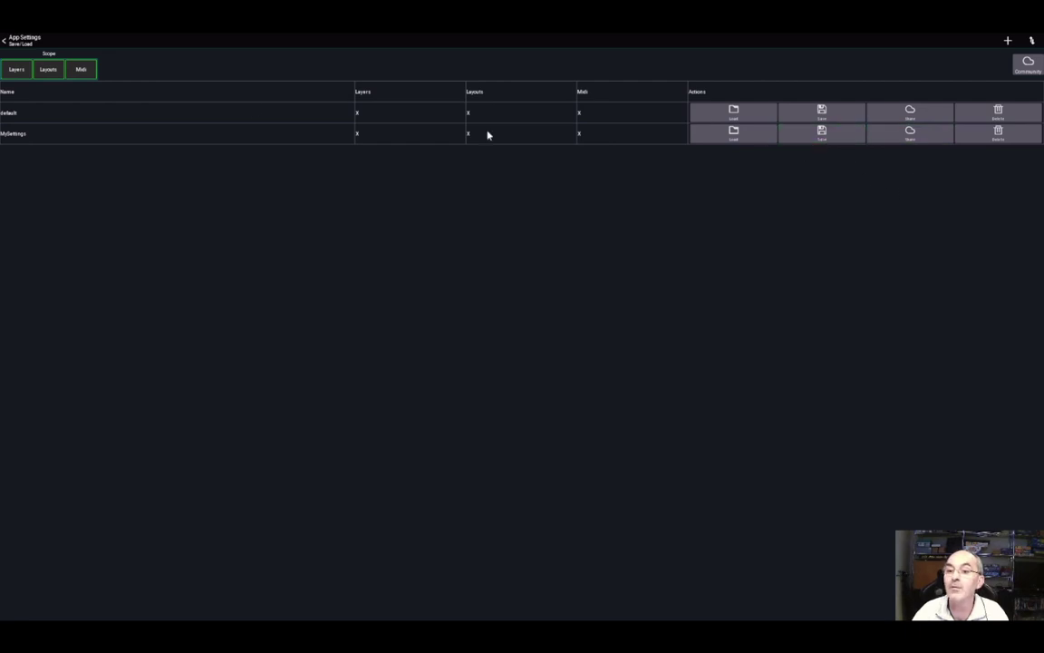
left_click(5, 40)
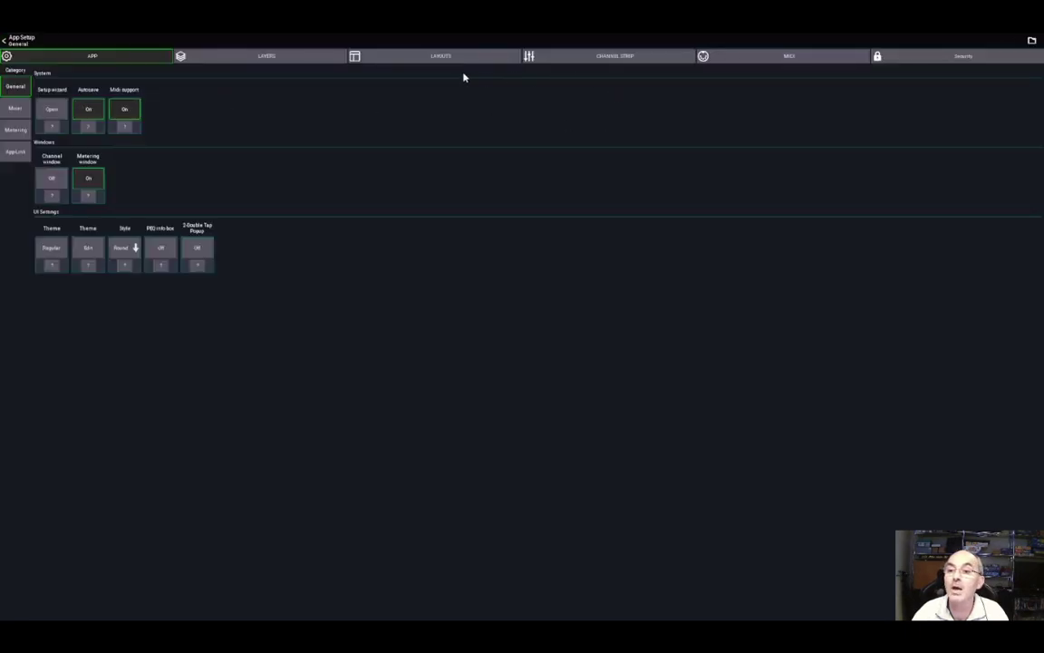
left_click(443, 59)
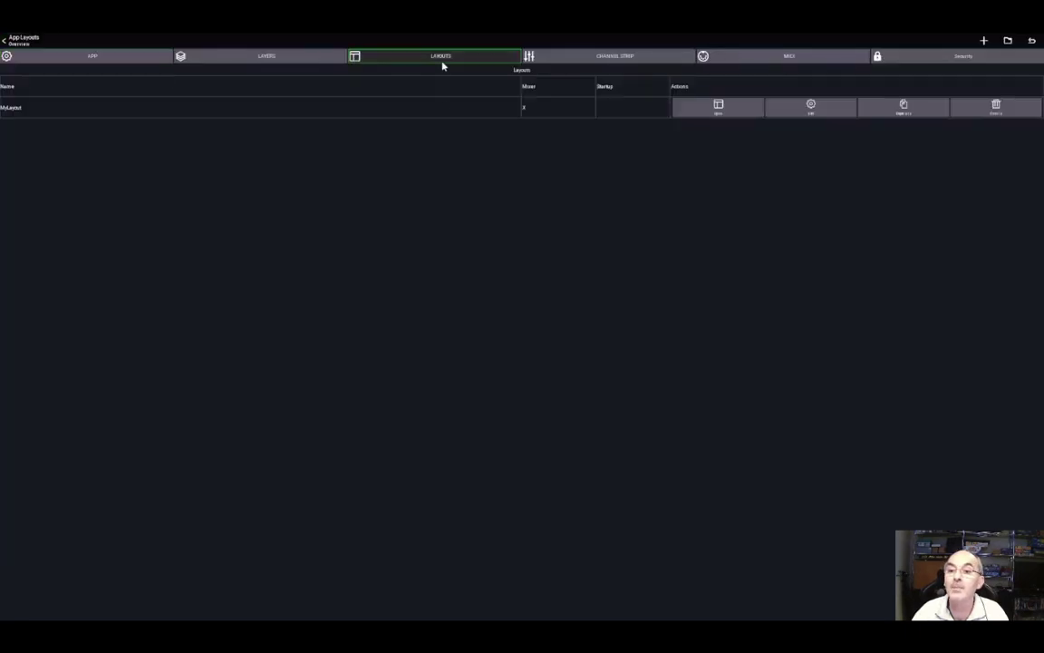
left_click(811, 107)
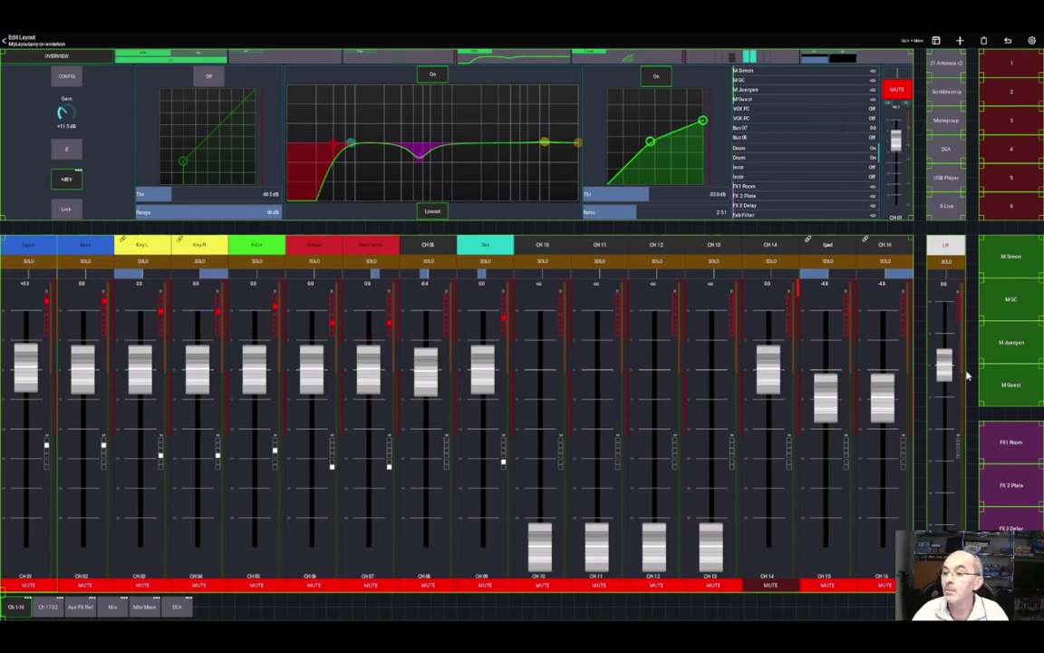
left_click(1011, 441)
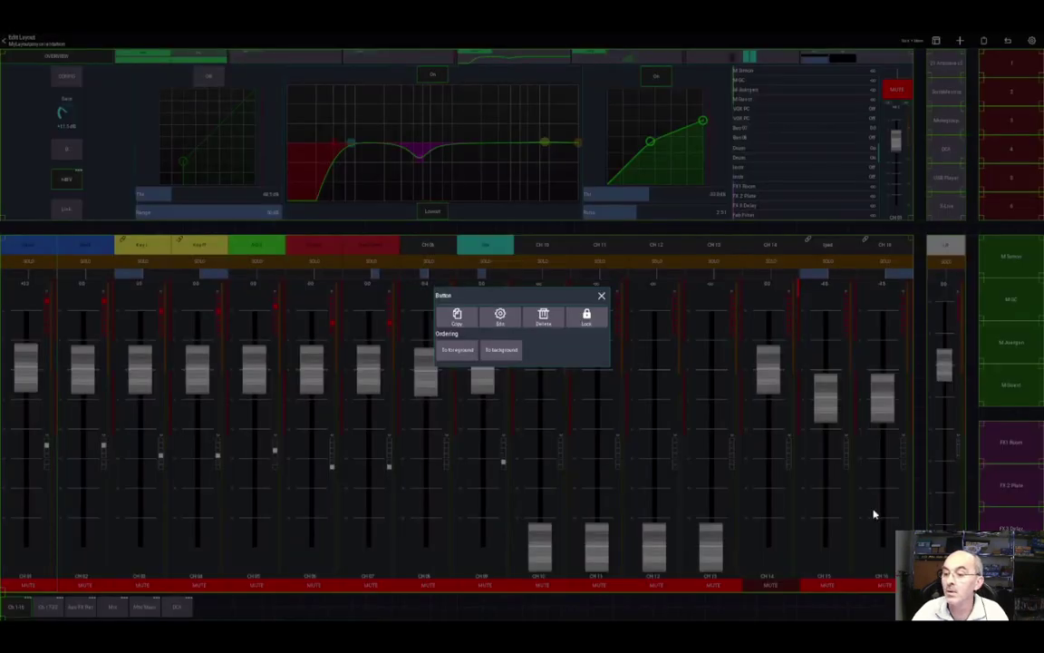
left_click(502, 322)
left_click(424, 82)
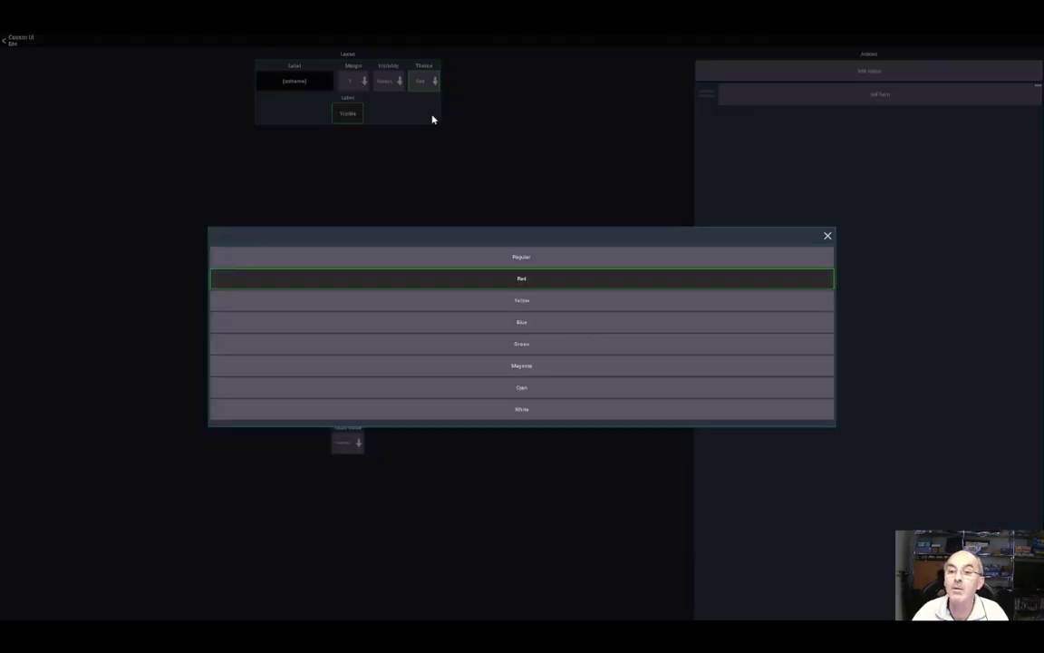
left_click(493, 299)
left_click(14, 40)
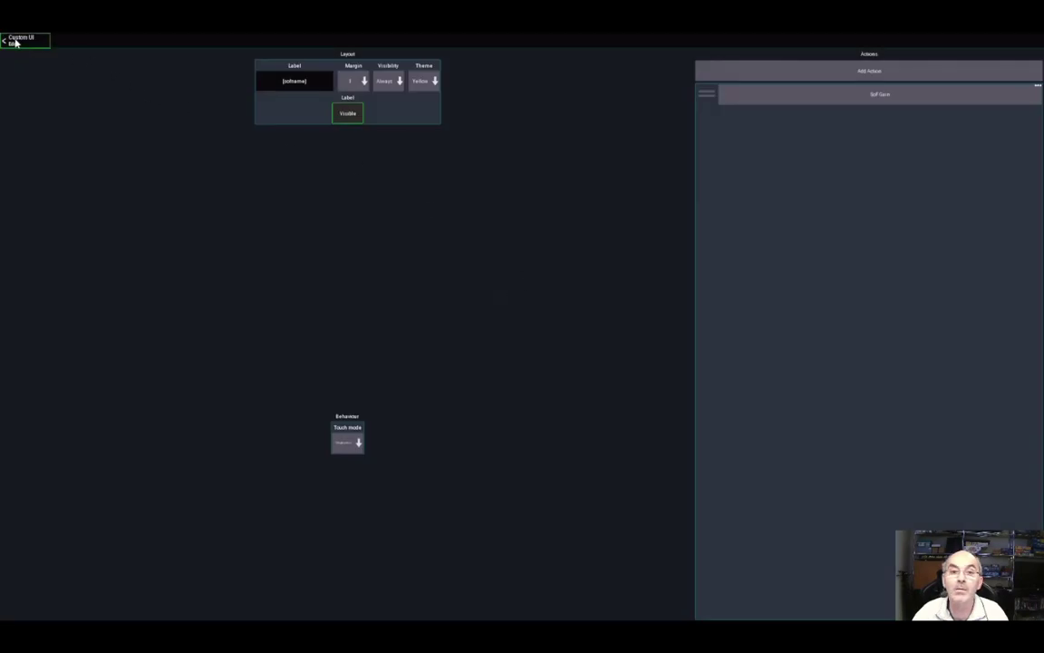
left_click(12, 40)
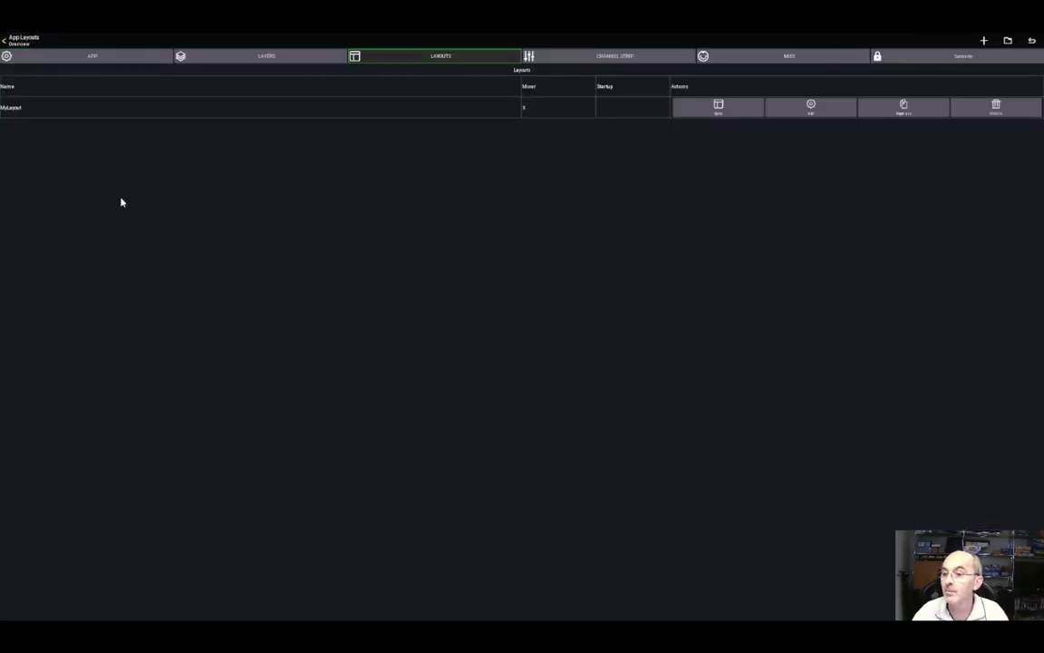
left_click(18, 39)
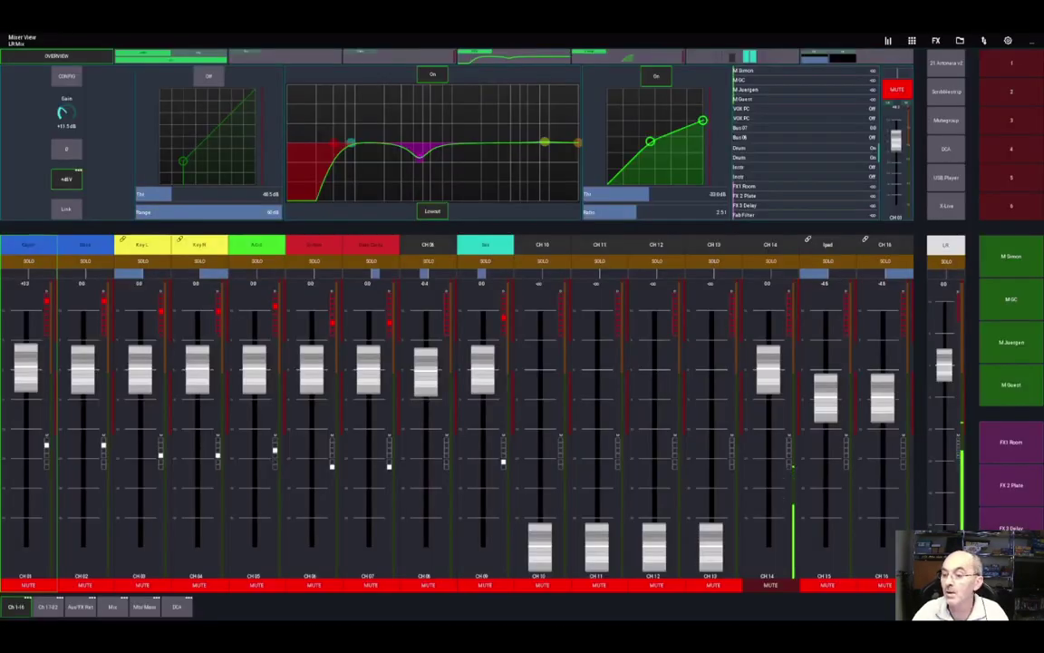
Step: Overwrite the saved MySettings entry with the current layers, layouts and MIDI settings
left_click(1008, 40)
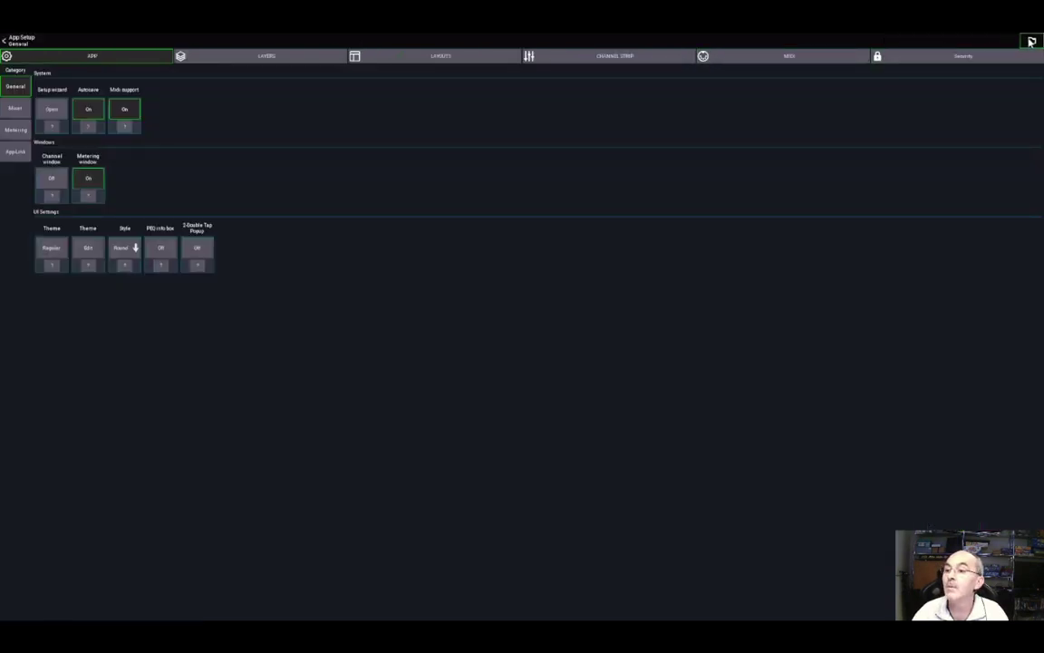
left_click(1032, 42)
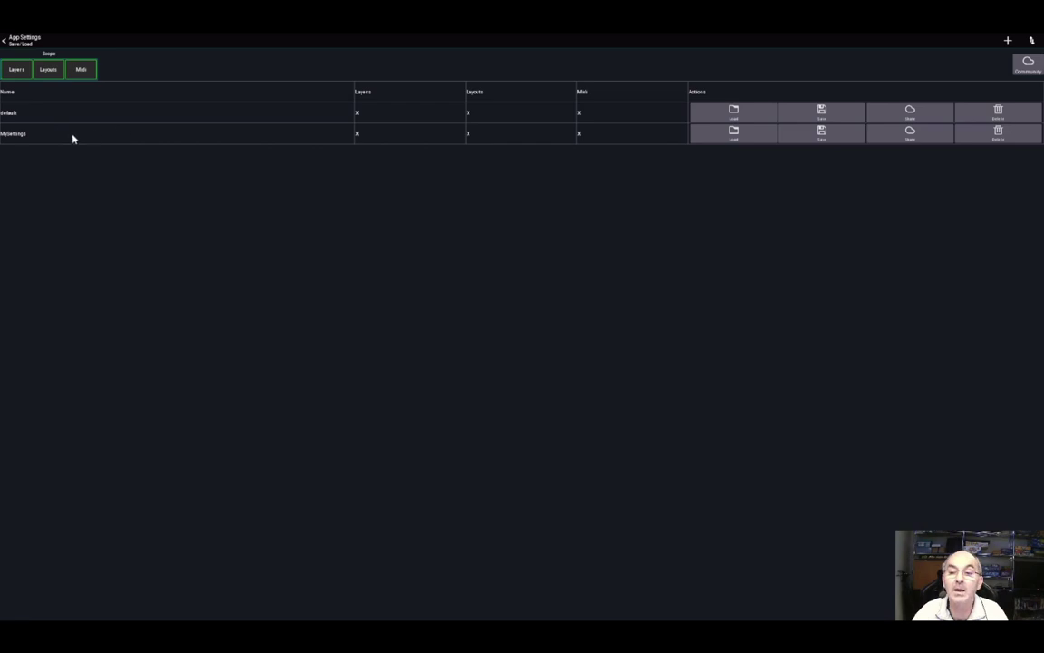
left_click(823, 134)
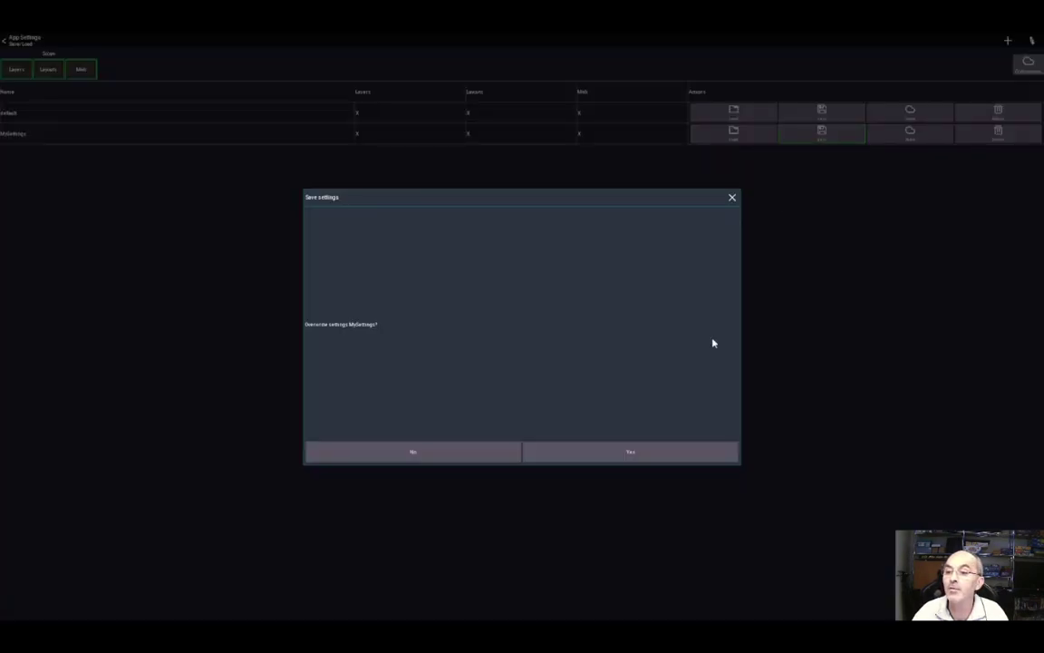
left_click(633, 452)
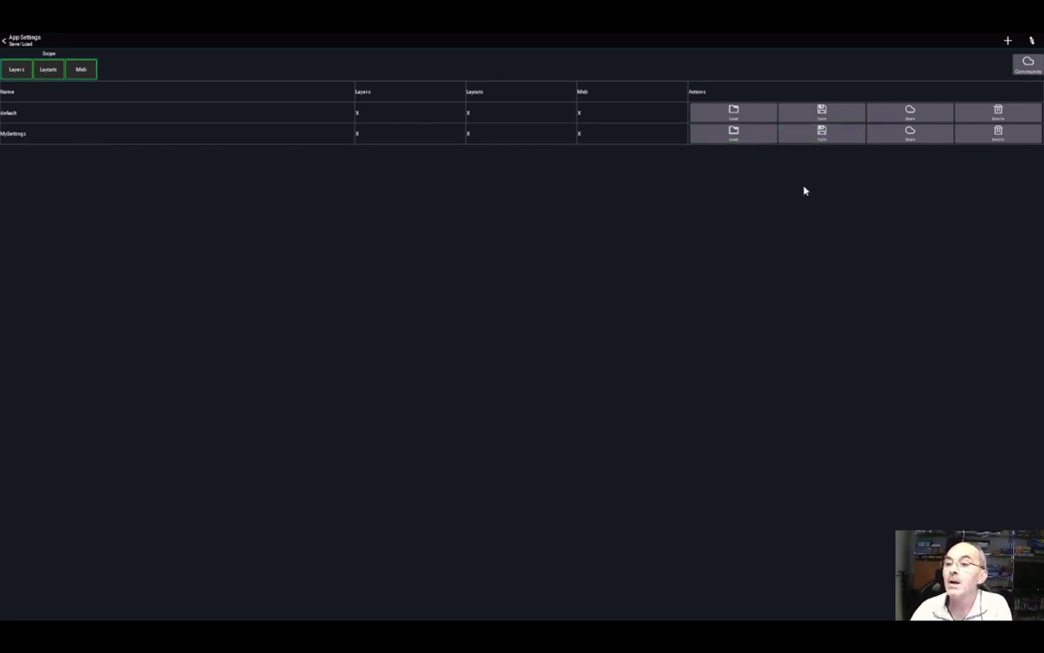
left_click(18, 41)
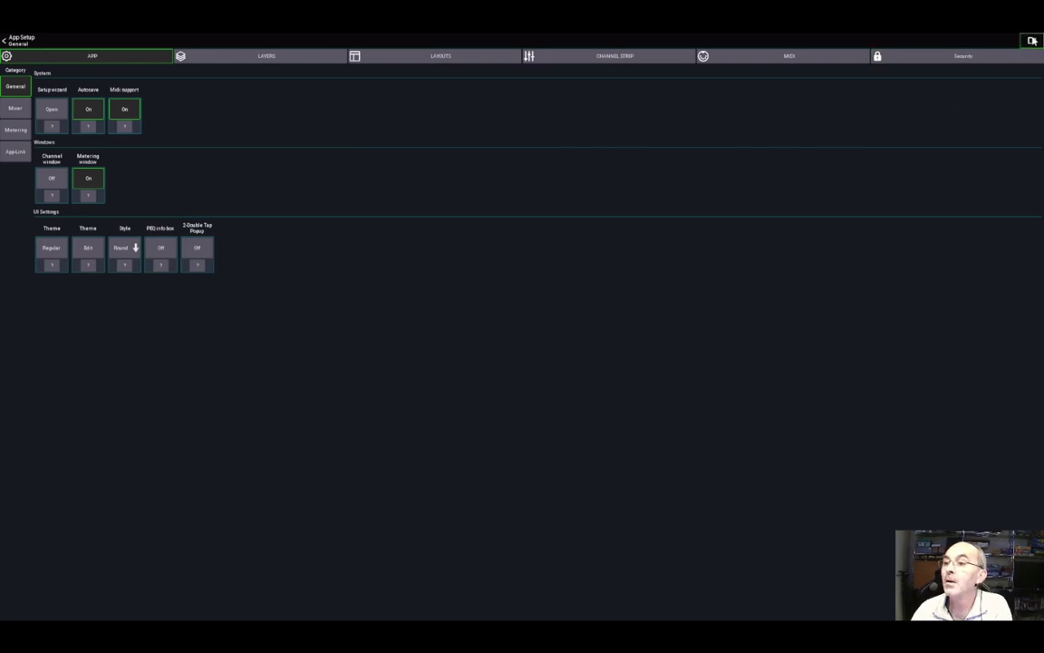
Step: Share the MySettings entry to the M3 Community, opening its upload page in the web browser
left_click(1033, 41)
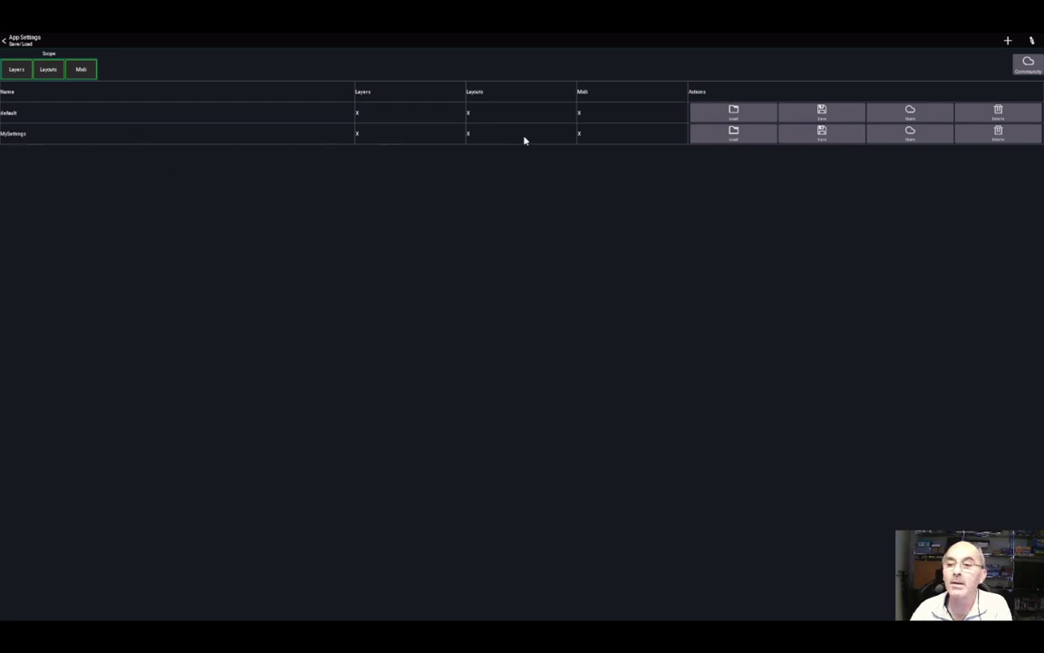
left_click(911, 136)
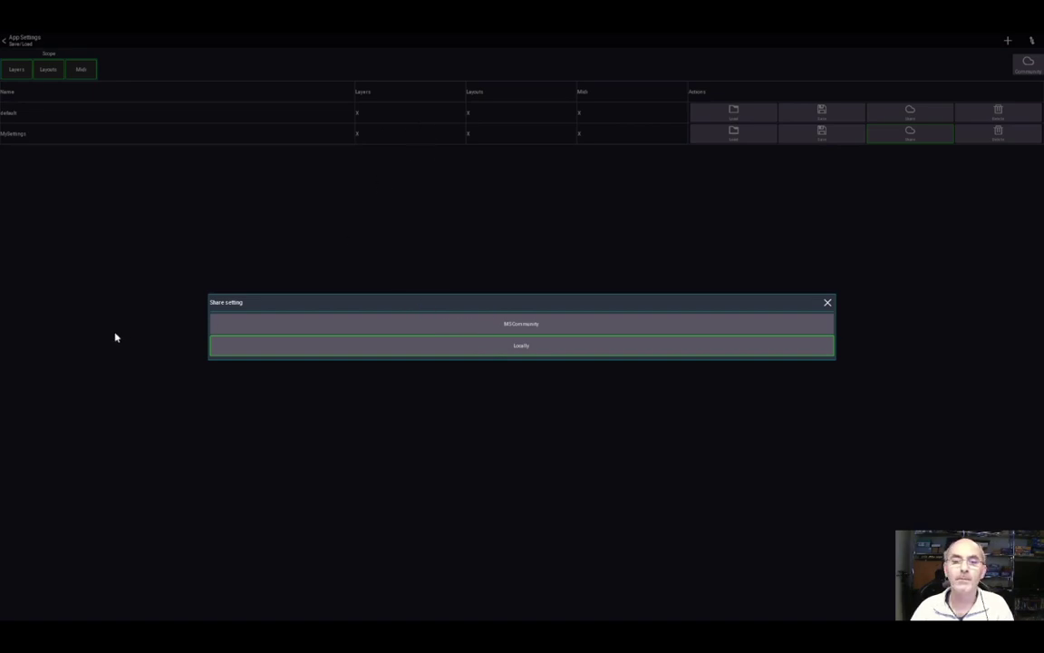
left_click(192, 334)
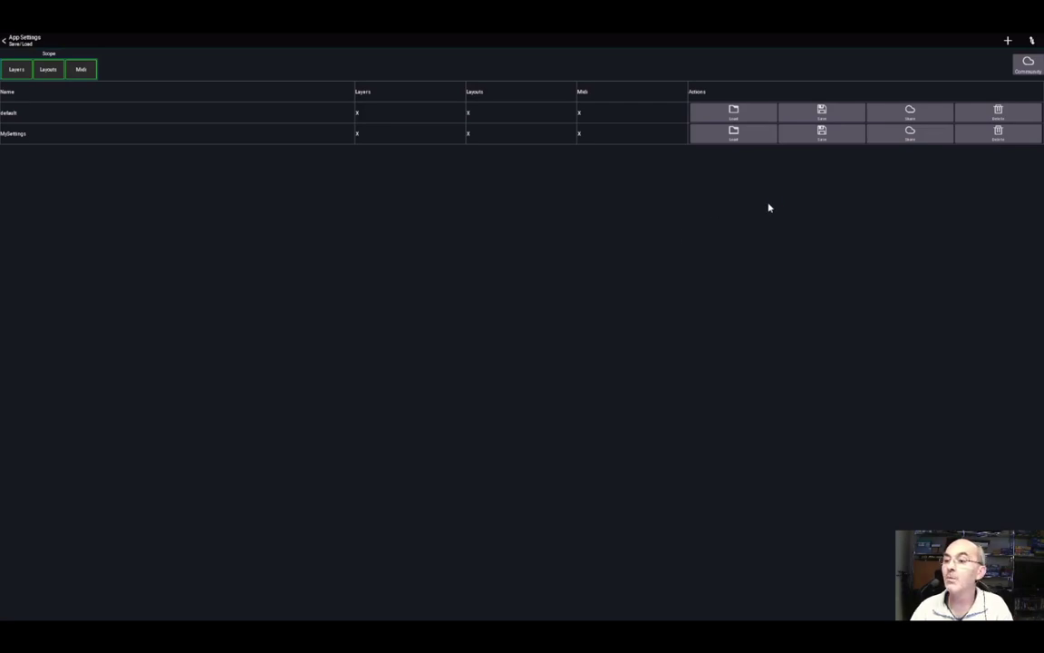
left_click(911, 135)
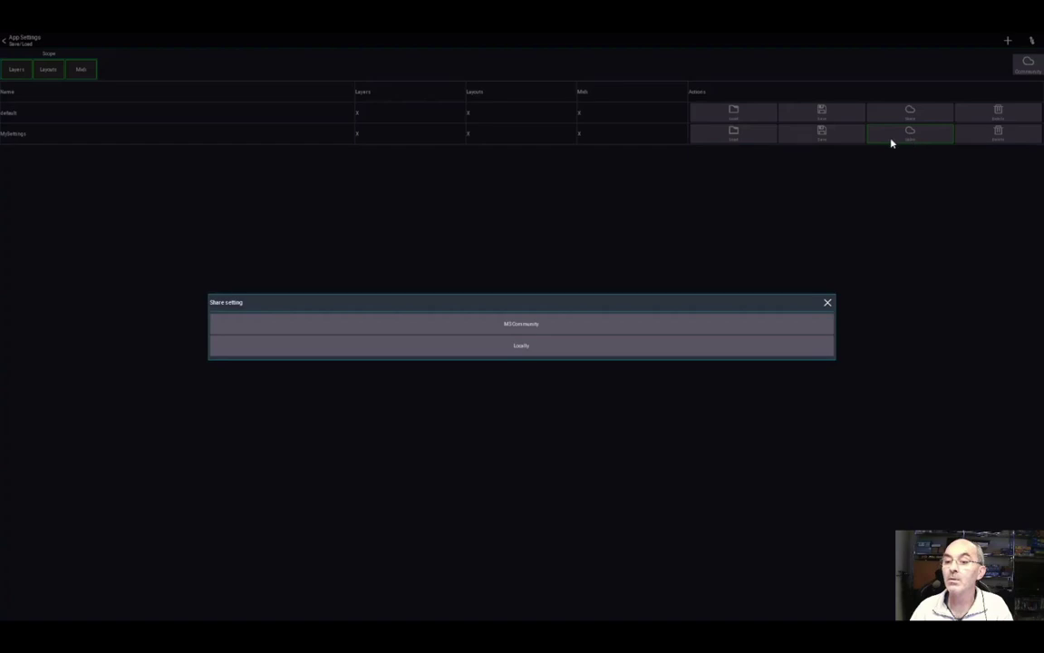
left_click(531, 325)
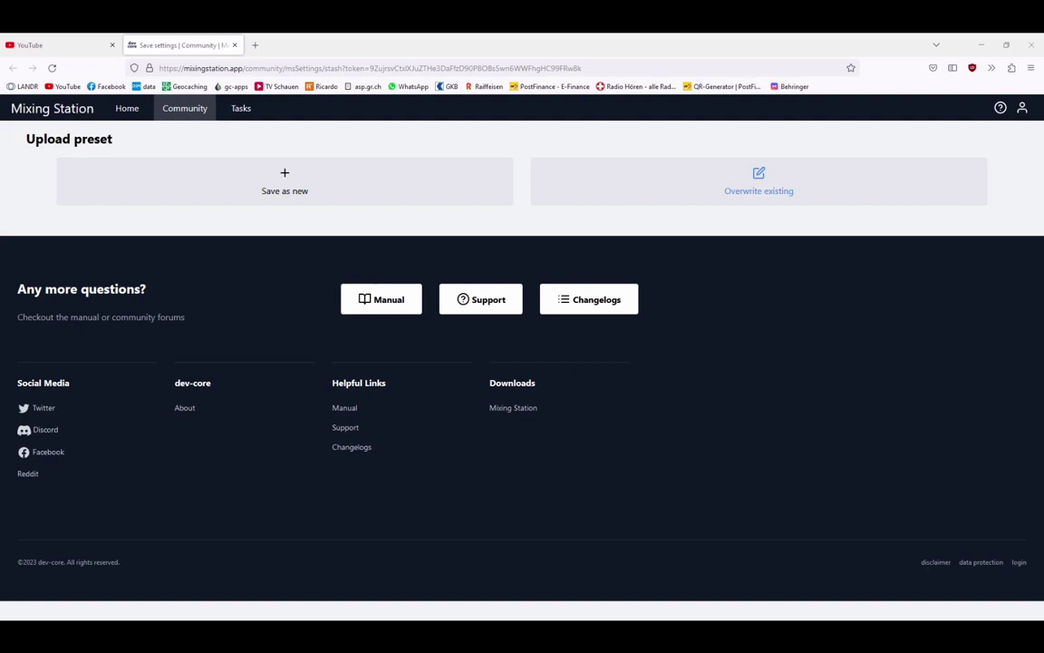
Step: Upload MySettings as a new preset with the description "uo", not shared with others, and save it
left_click(283, 180)
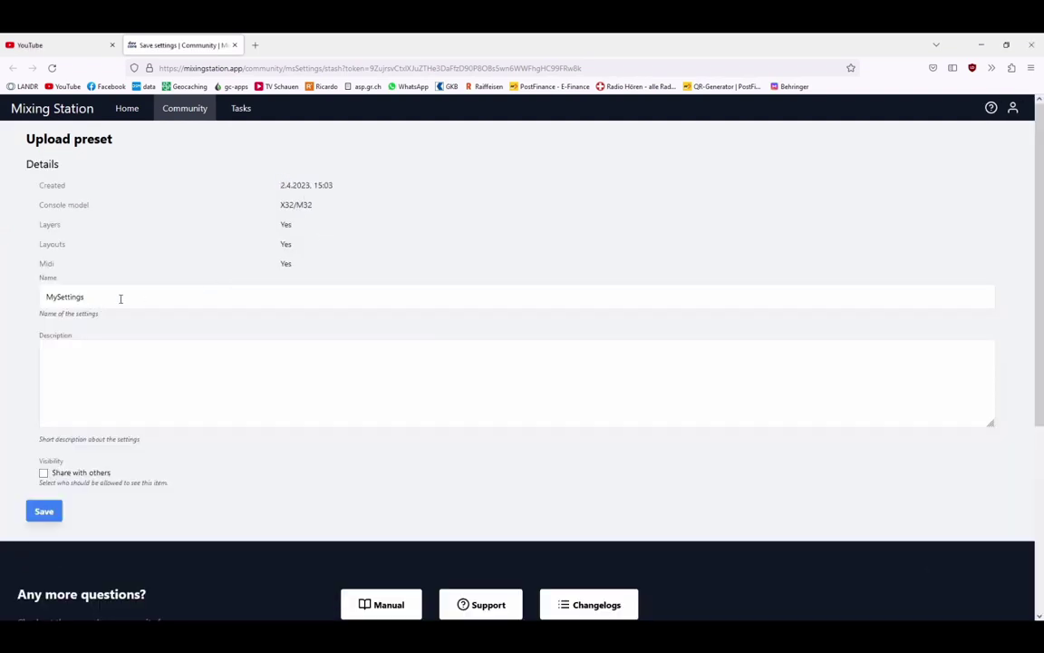
left_click(144, 355)
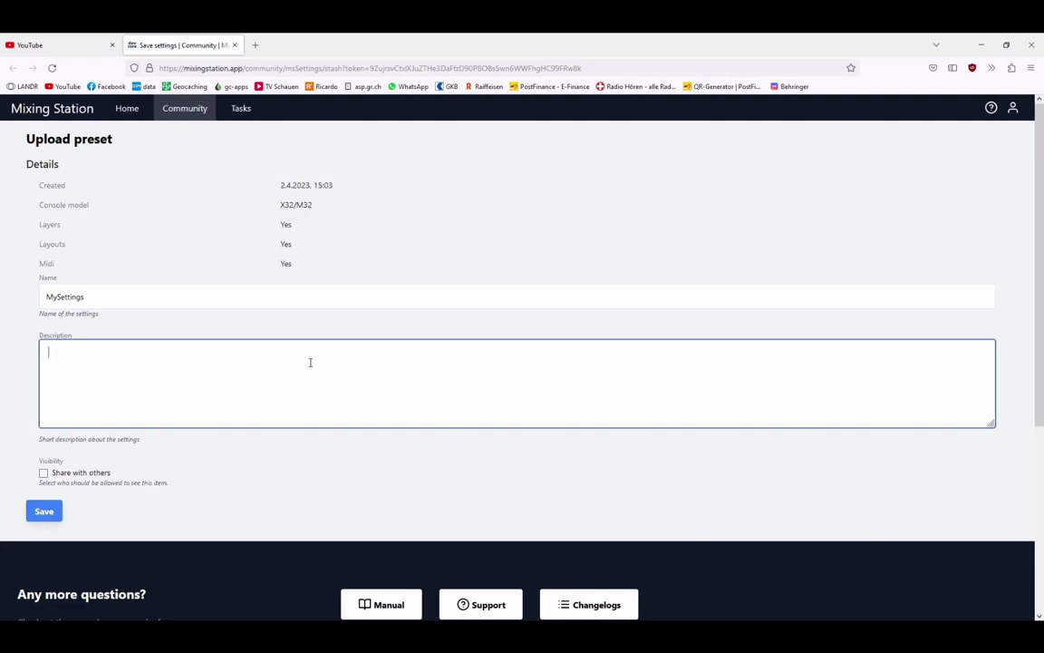
left_click(43, 474)
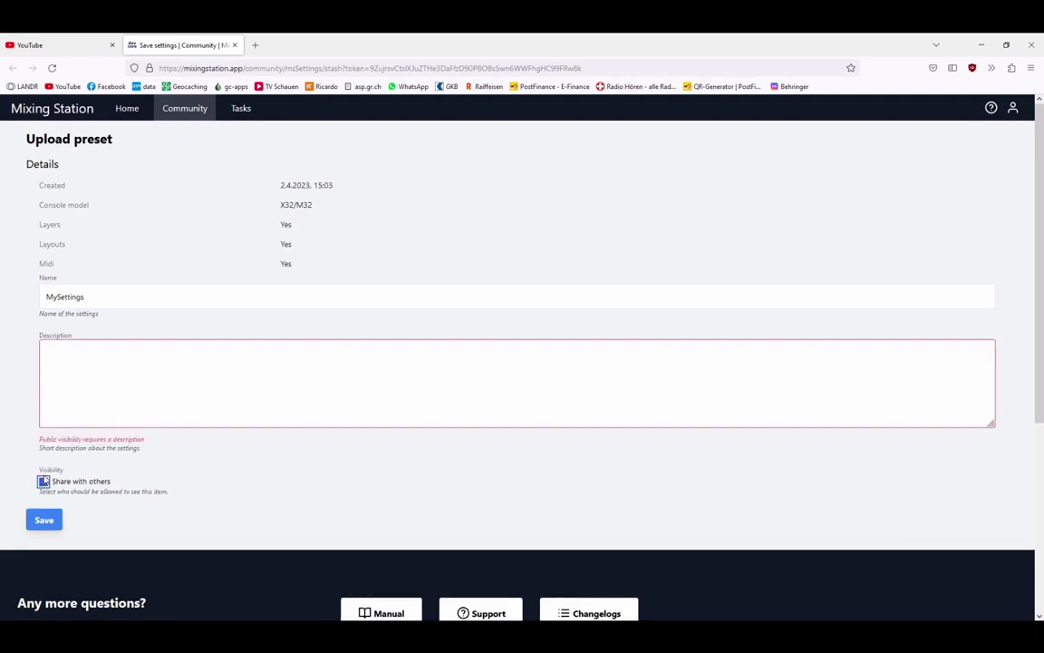
left_click(110, 378)
type("u")
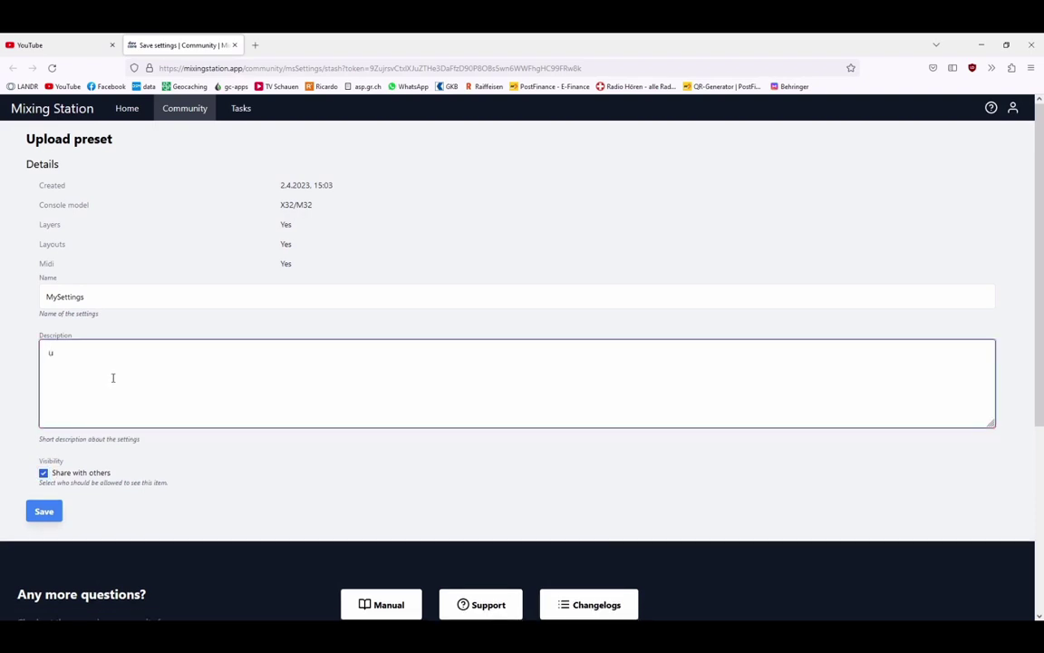
type("o")
left_click(44, 473)
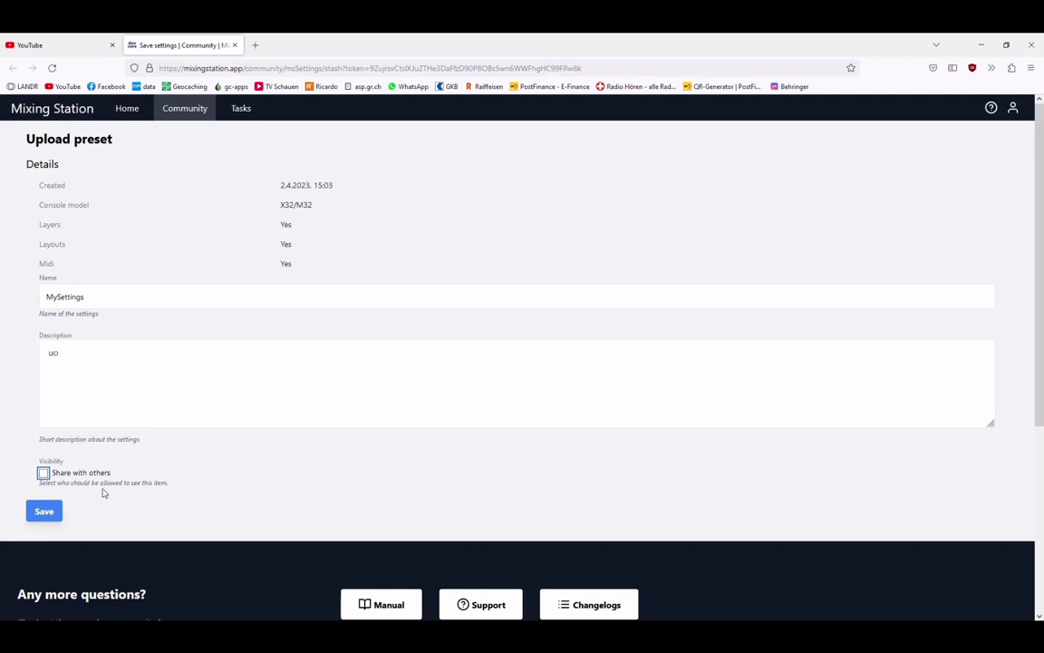
left_click(43, 513)
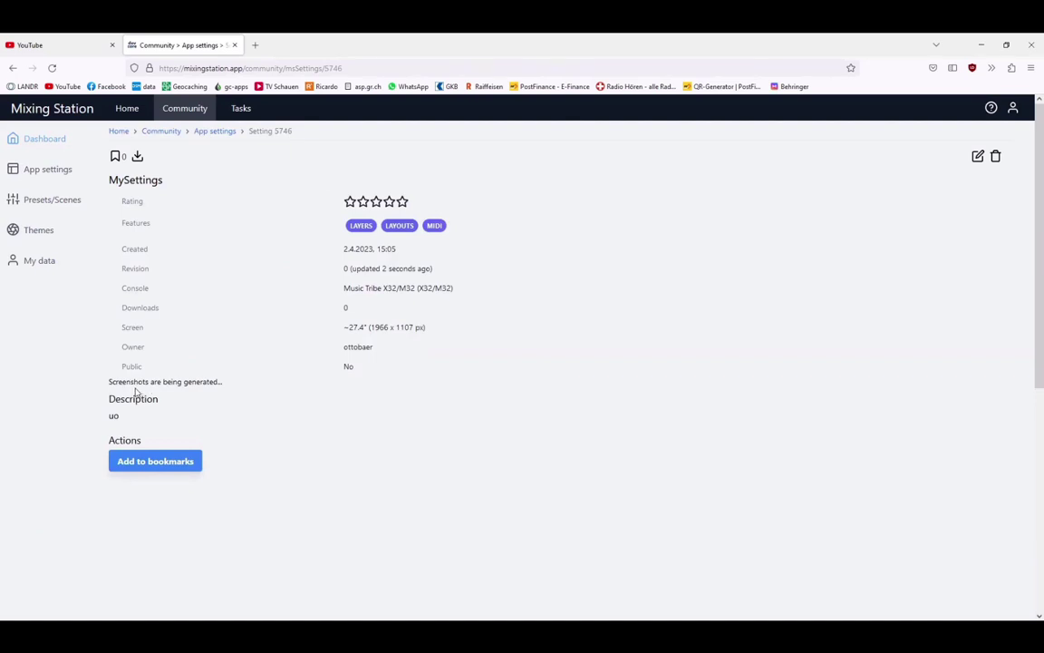
Step: Delete the older MySettings upload, created 2.4.2023 at 13:27, from the account's own community data
left_click_drag(115, 382, 389, 382)
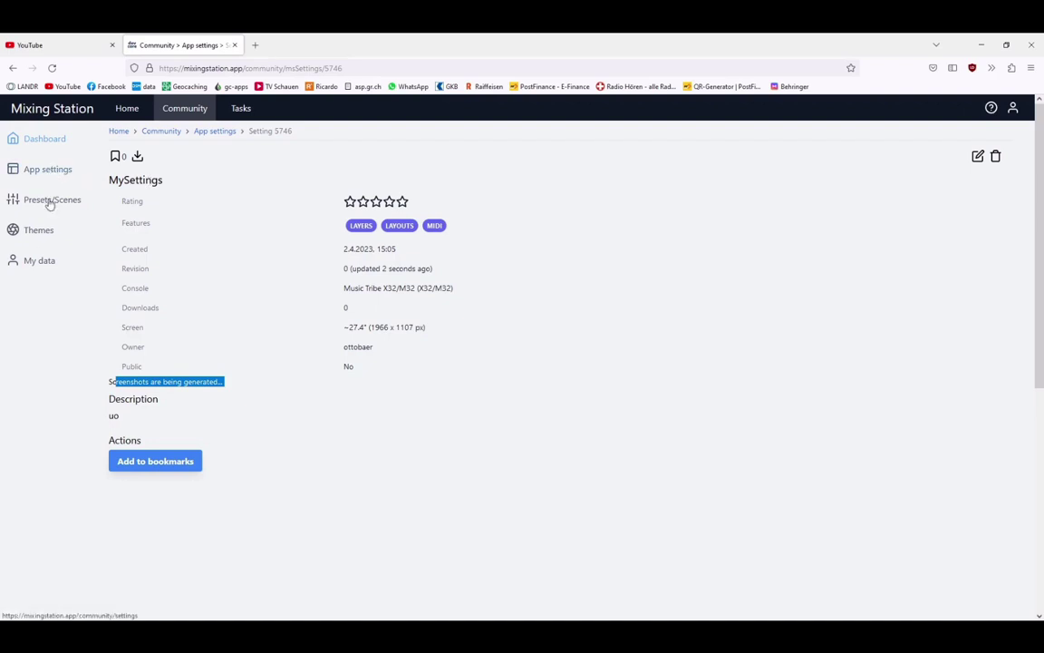
left_click(40, 262)
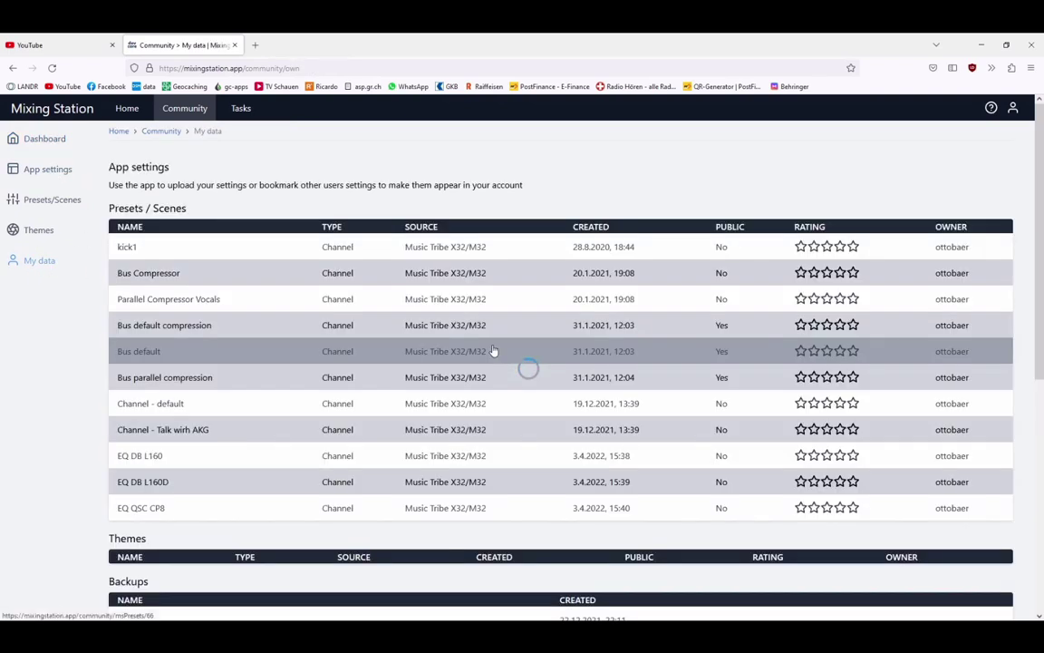
scroll(489, 350, "down", 4)
scroll(489, 352, "up", 10)
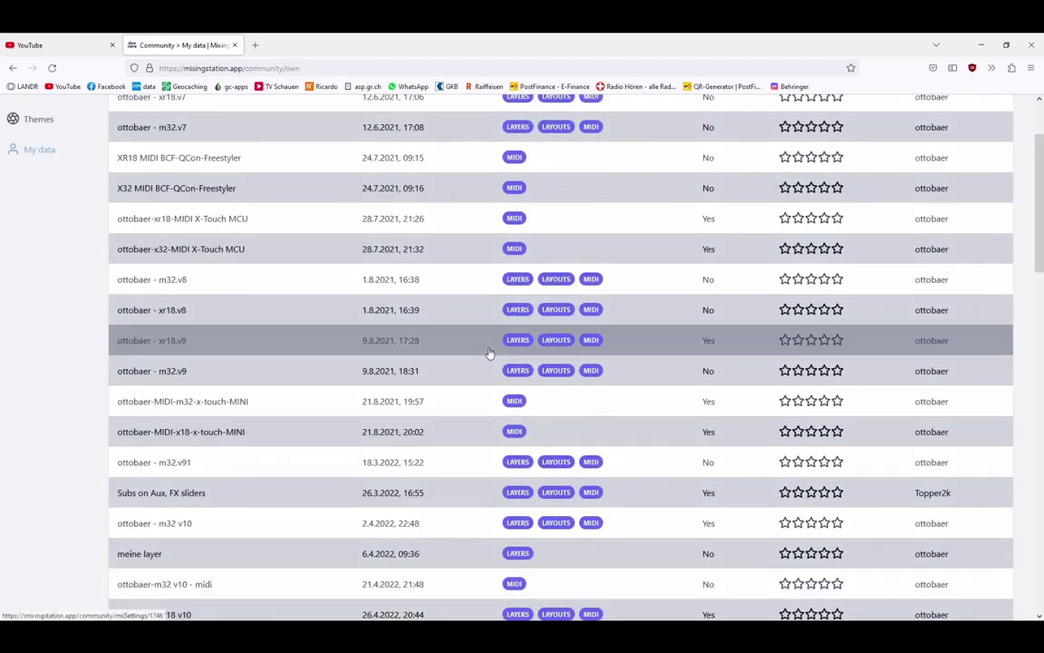
scroll(490, 353, "down", 5)
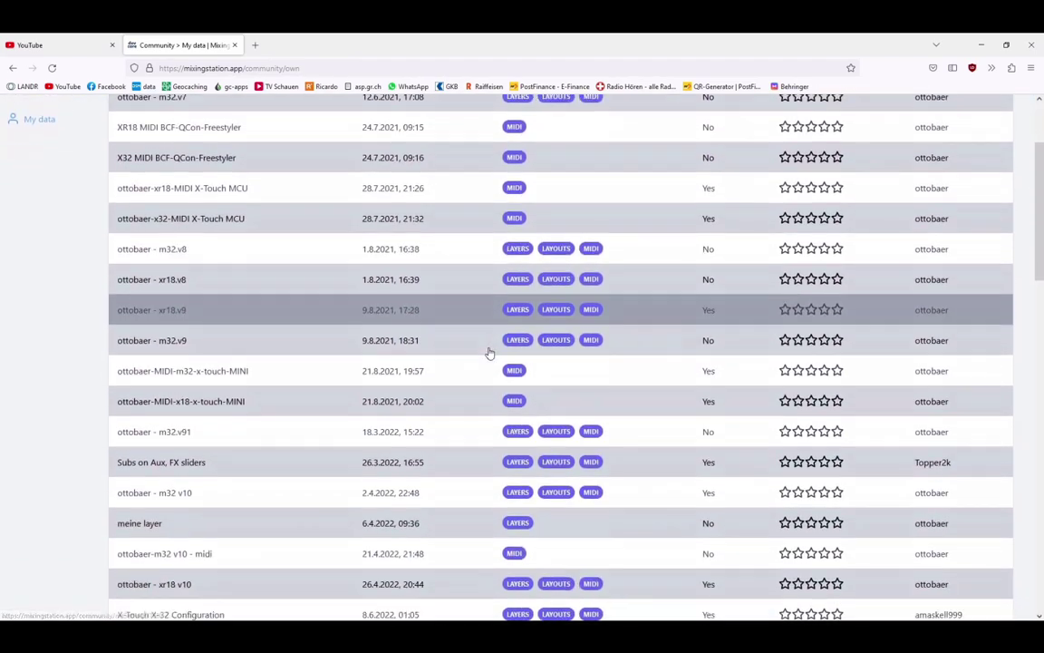
scroll(426, 381, "down", 4)
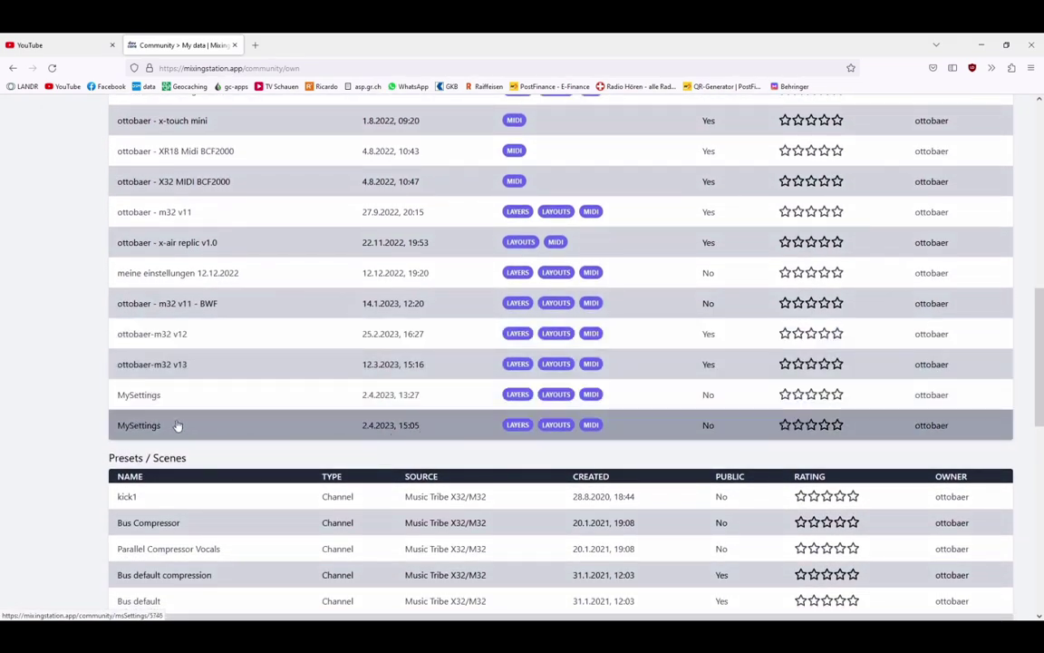
left_click(156, 396)
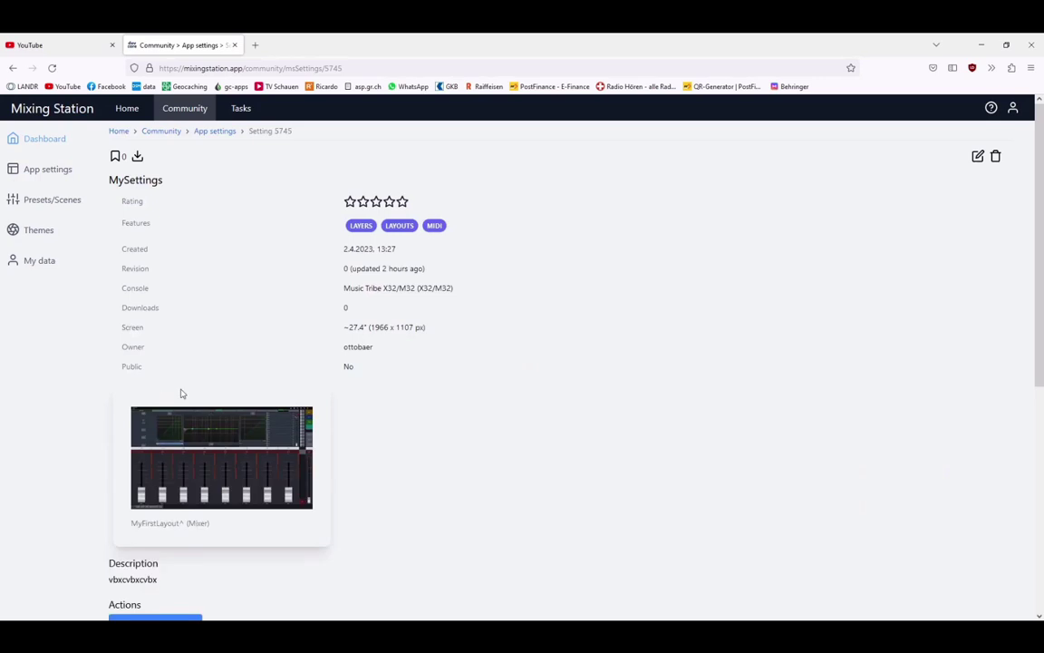
left_click(997, 157)
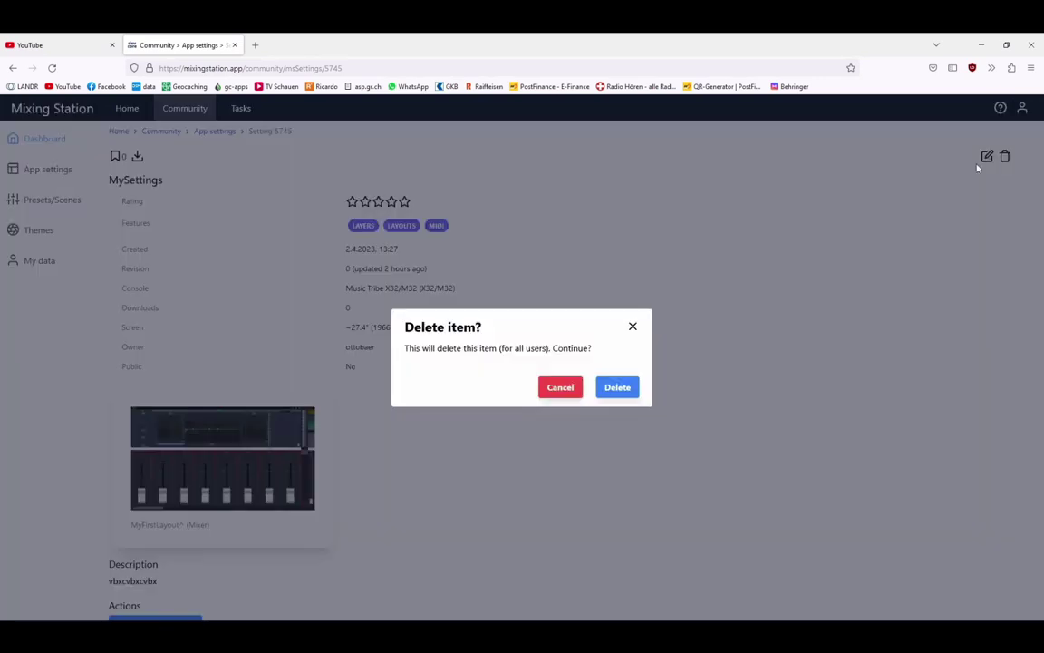
left_click(616, 390)
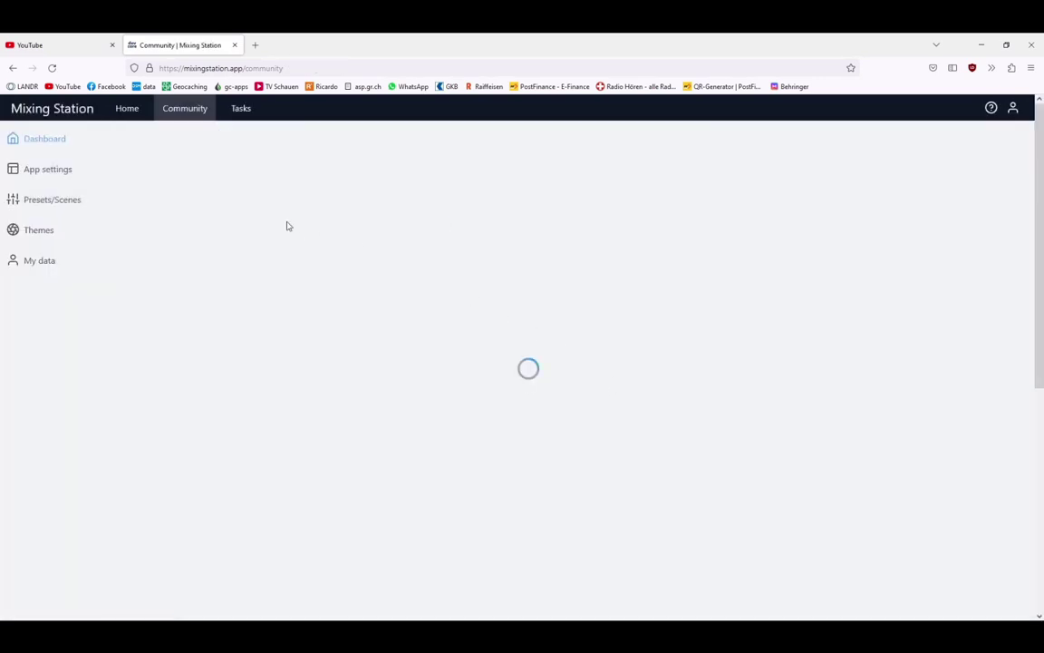
Step: Open the remaining MySettings upload in the account's own data and review its details and layout preview
left_click(41, 261)
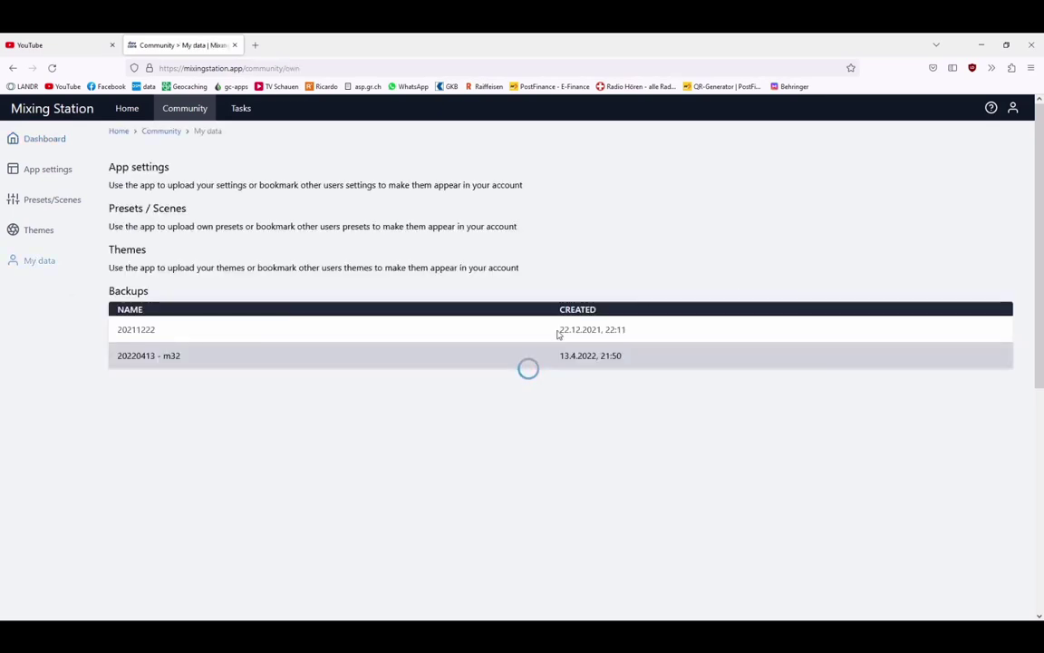
scroll(404, 430, "down", 3)
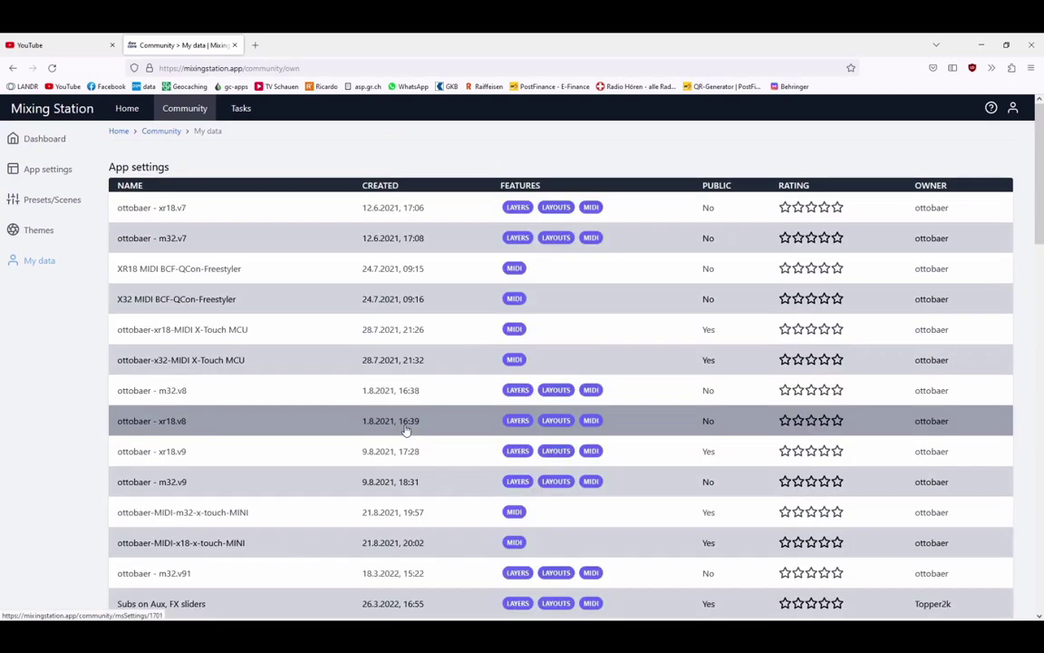
scroll(405, 430, "down", 8)
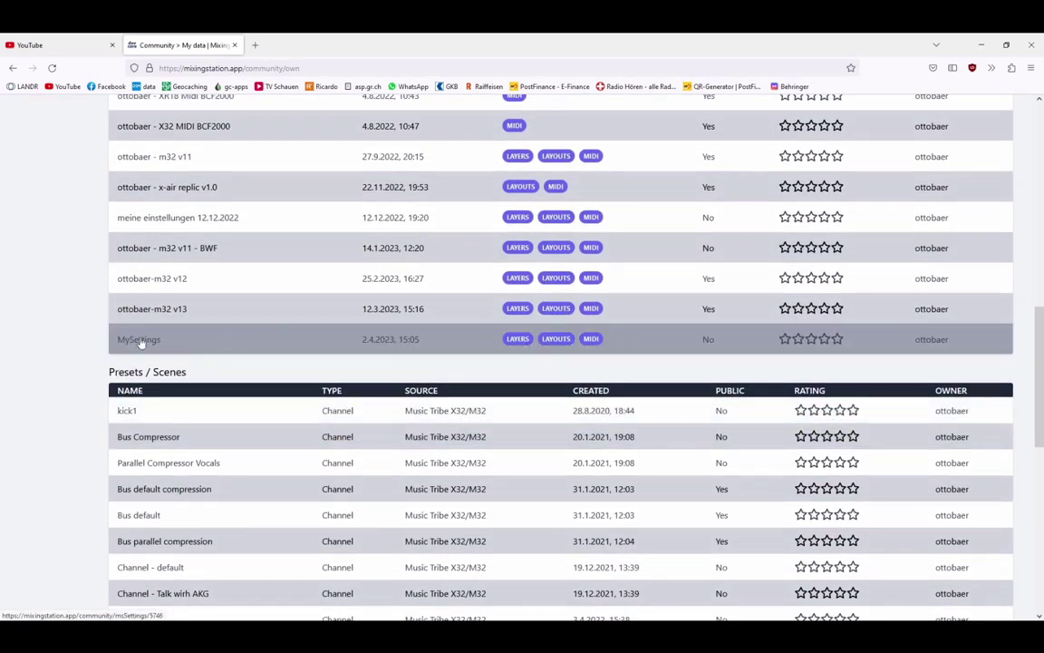
left_click(141, 342)
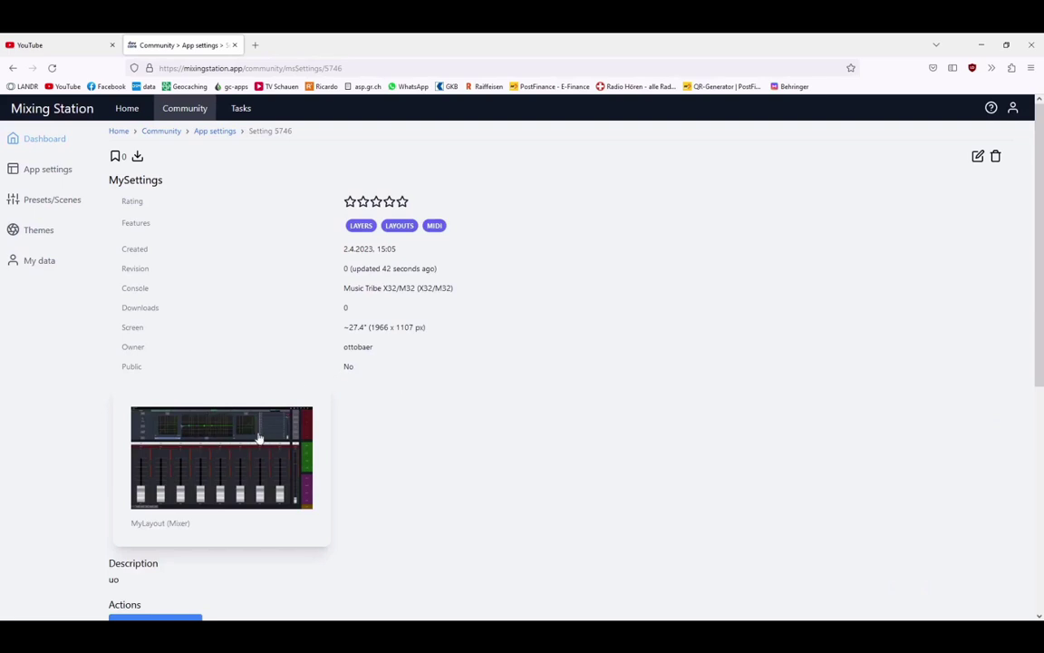
scroll(660, 426, "down", 3)
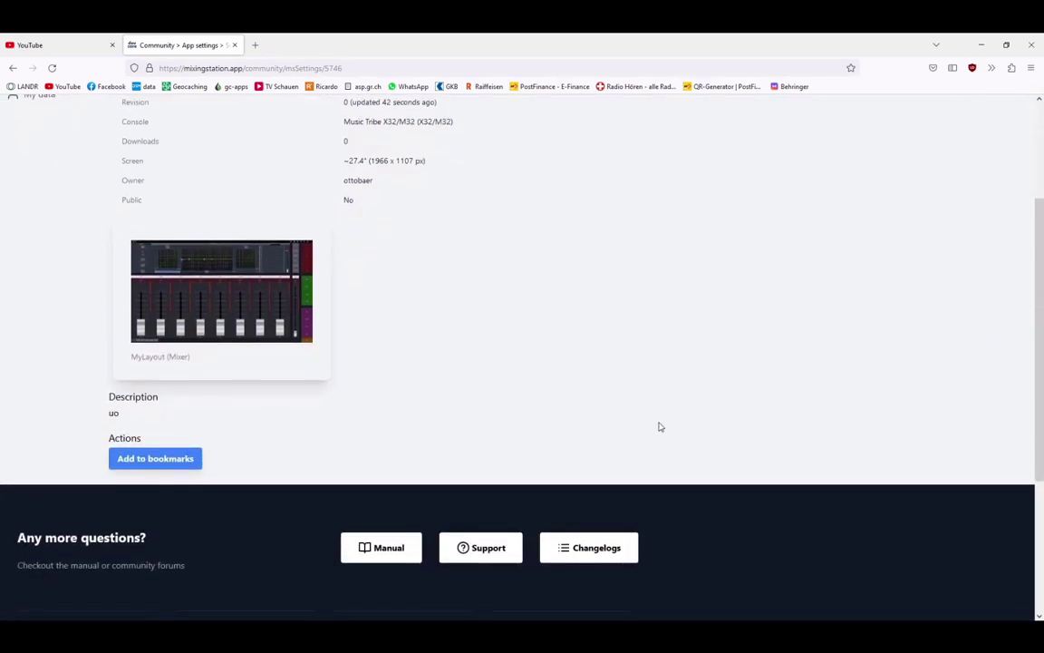
scroll(660, 426, "up", 3)
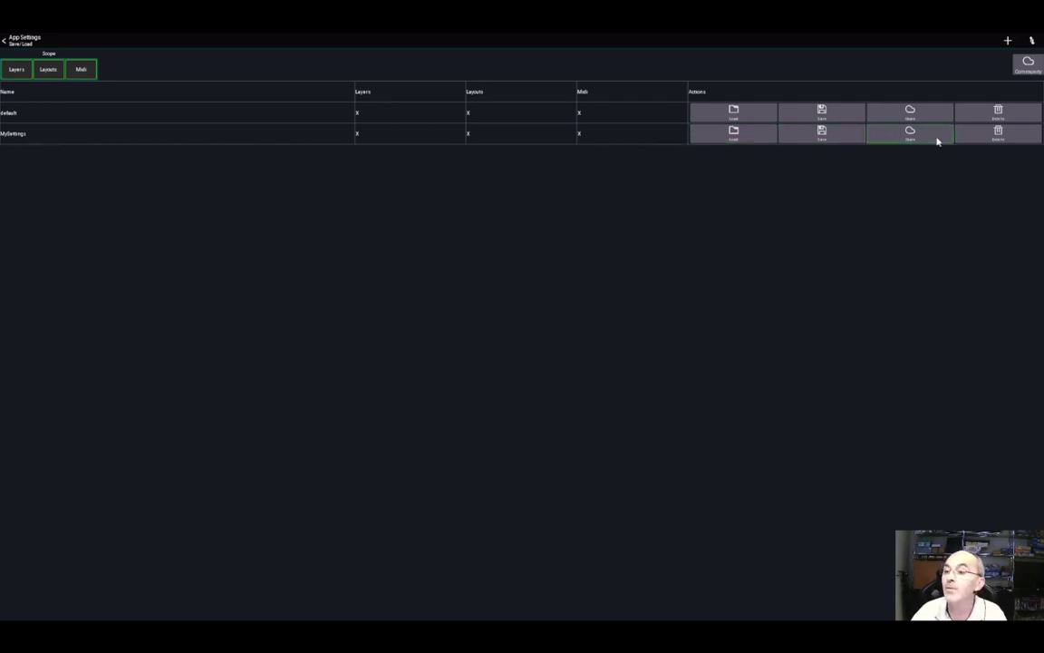
Step: Back in the Mixing Station app, delete all settings in the local MySettings entry and import the entry back
left_click(997, 133)
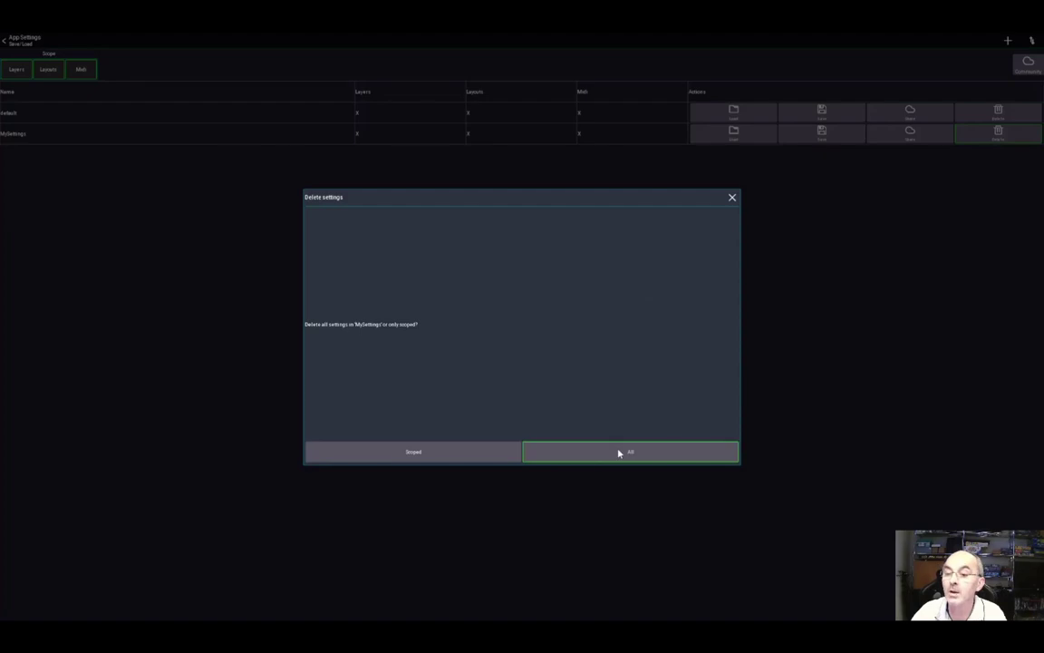
left_click(620, 452)
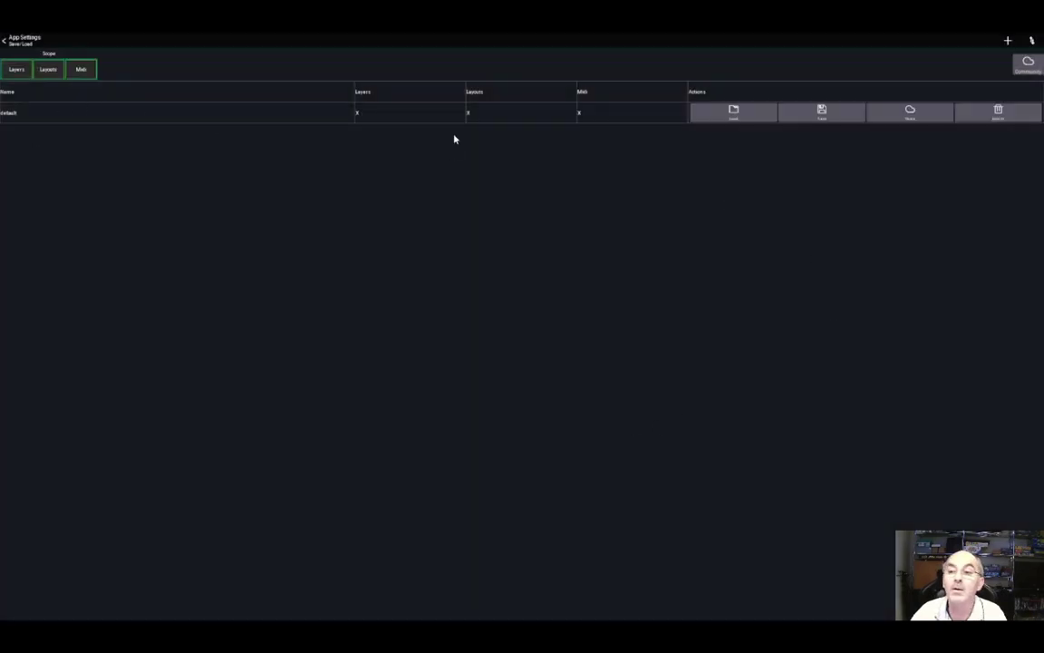
left_click(1033, 41)
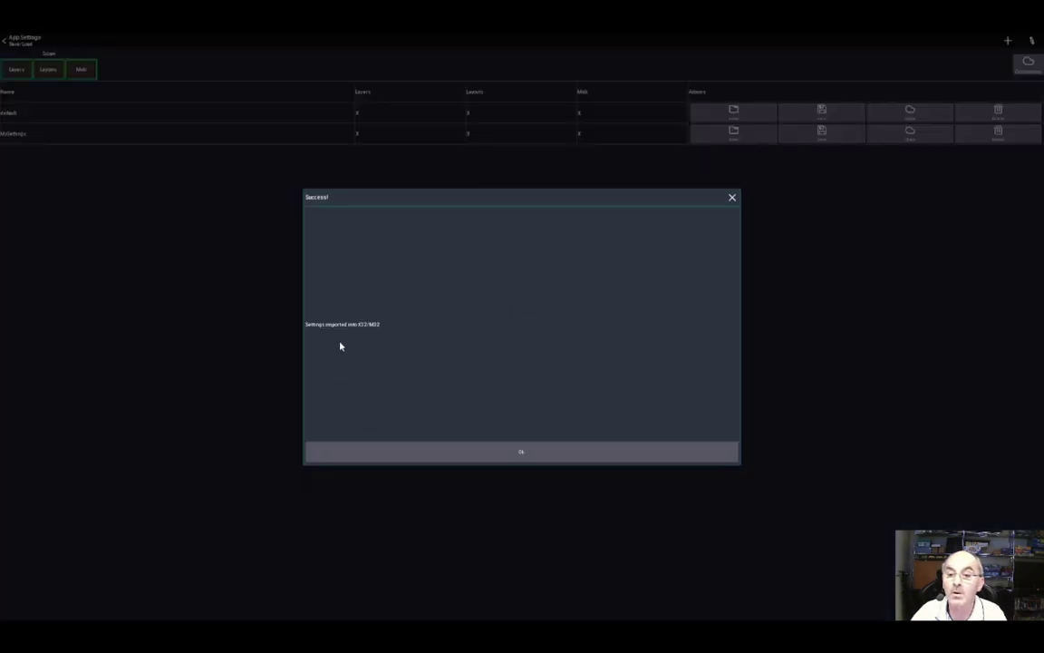
left_click(458, 447)
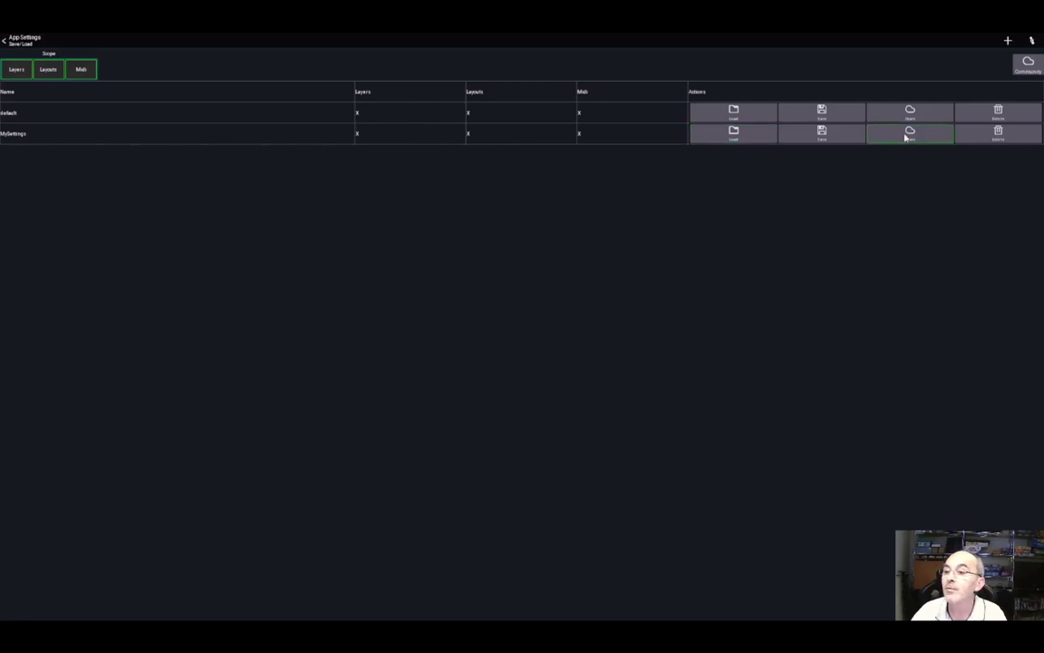
Step: Delete all local MySettings settings again, then import MySettings from the community list sorted by newest update
left_click(997, 134)
left_click(623, 450)
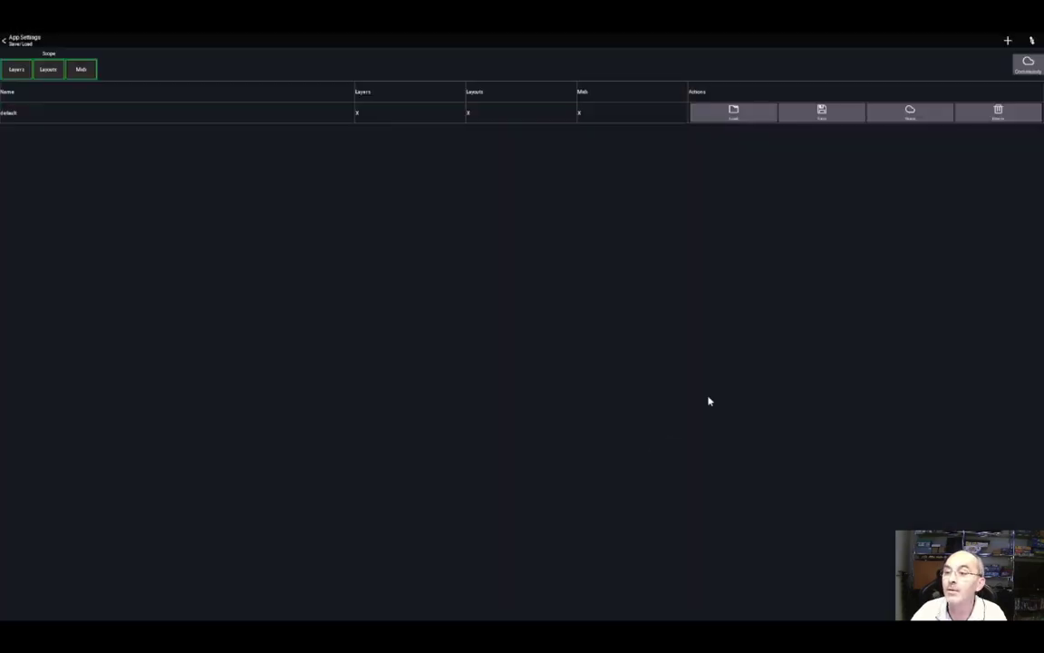
left_click(1025, 63)
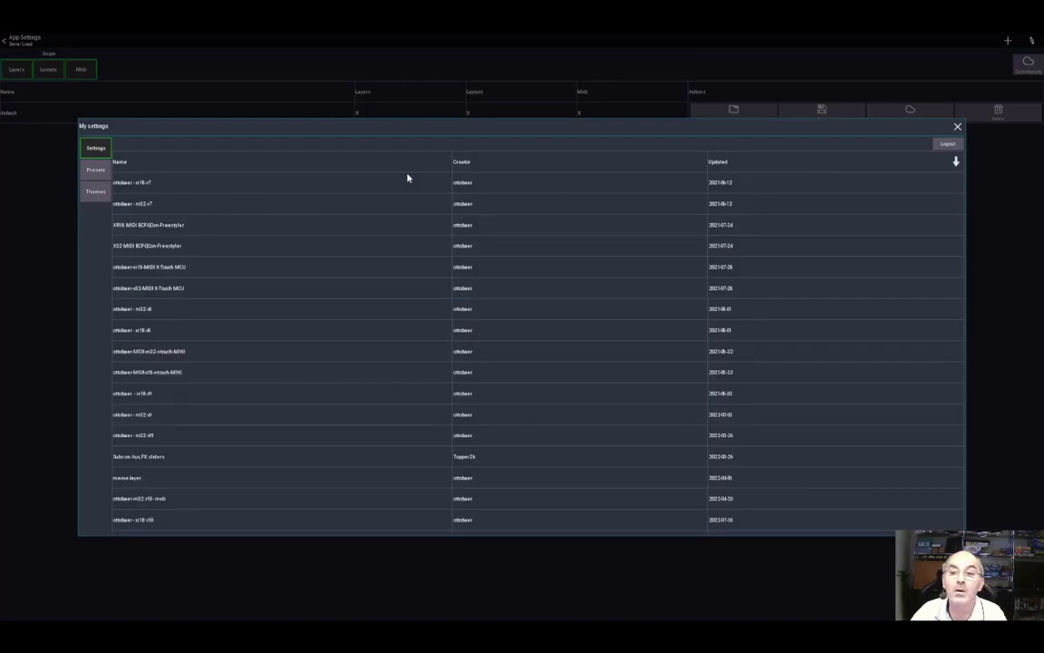
left_click(726, 161)
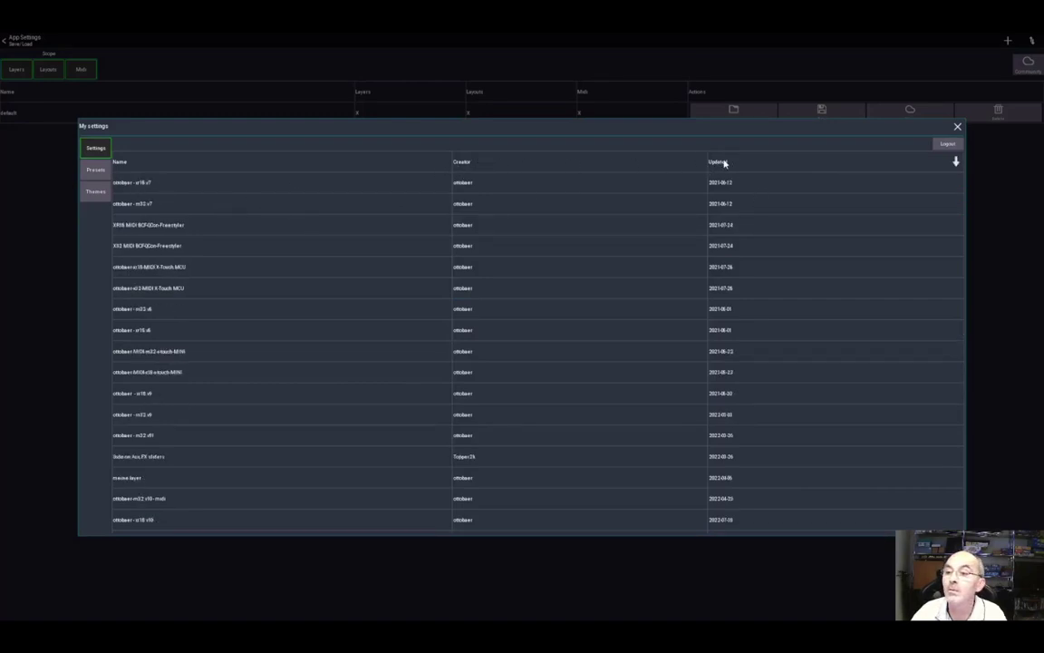
left_click(725, 162)
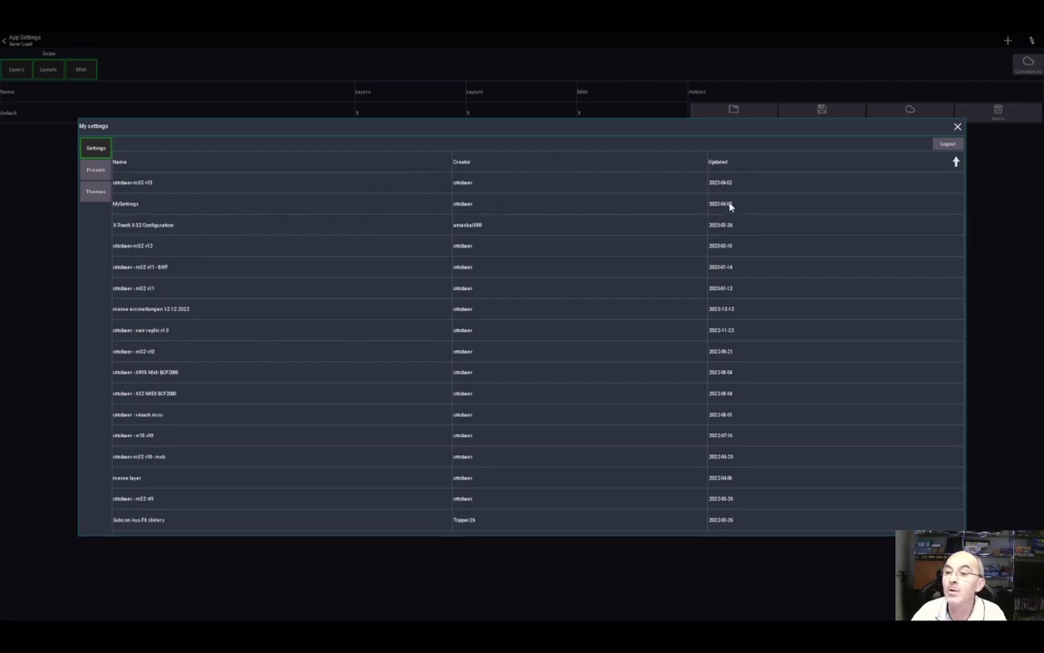
left_click(126, 207)
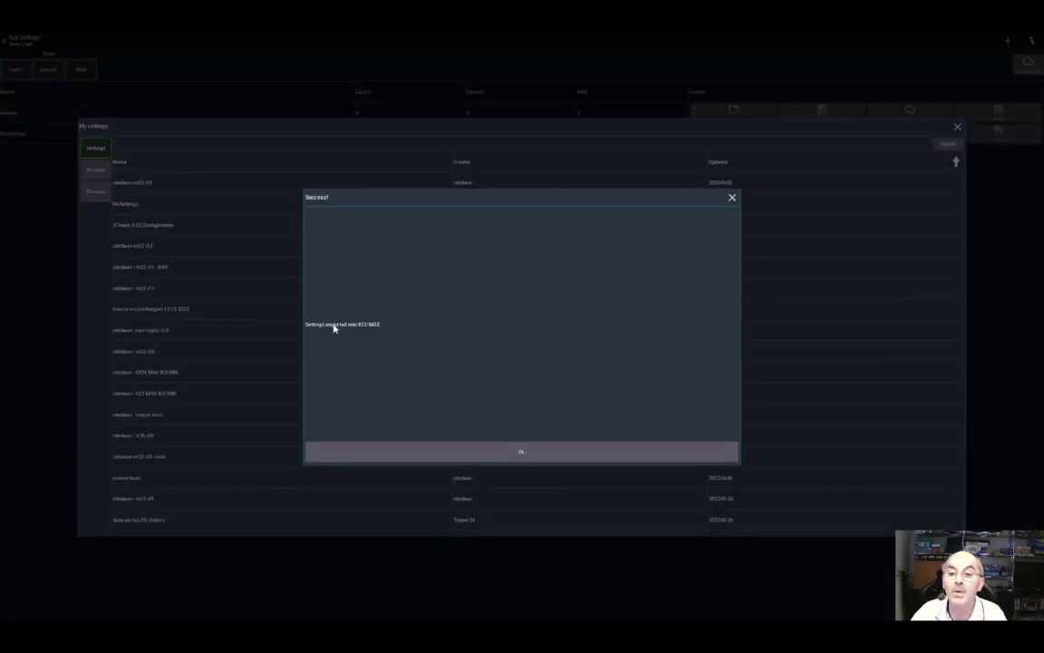
left_click(513, 453)
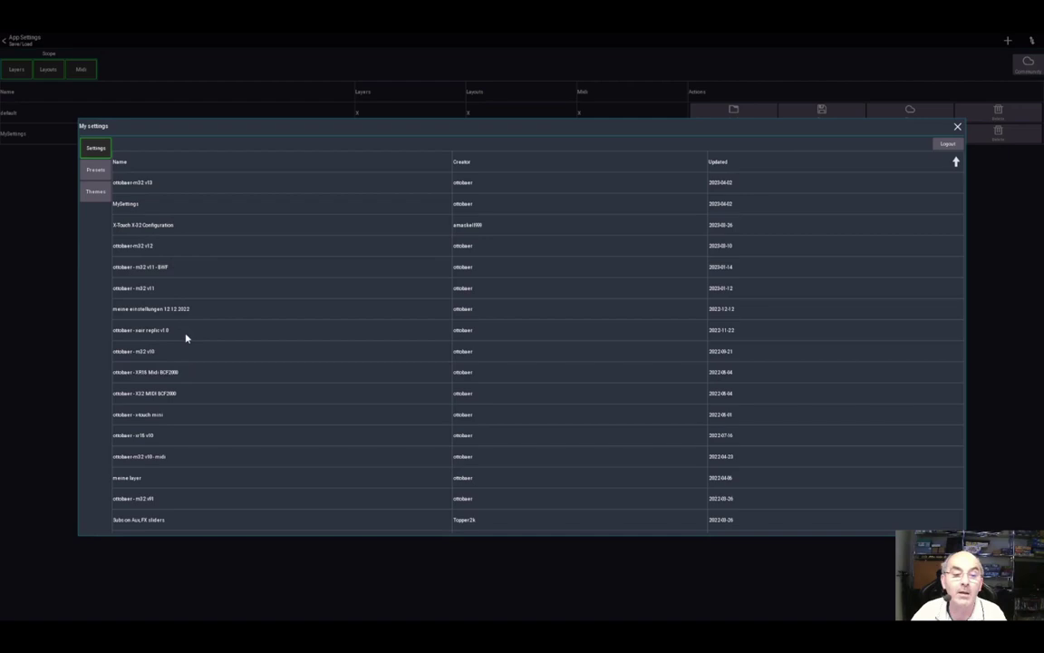
scroll(338, 331, "down", 4)
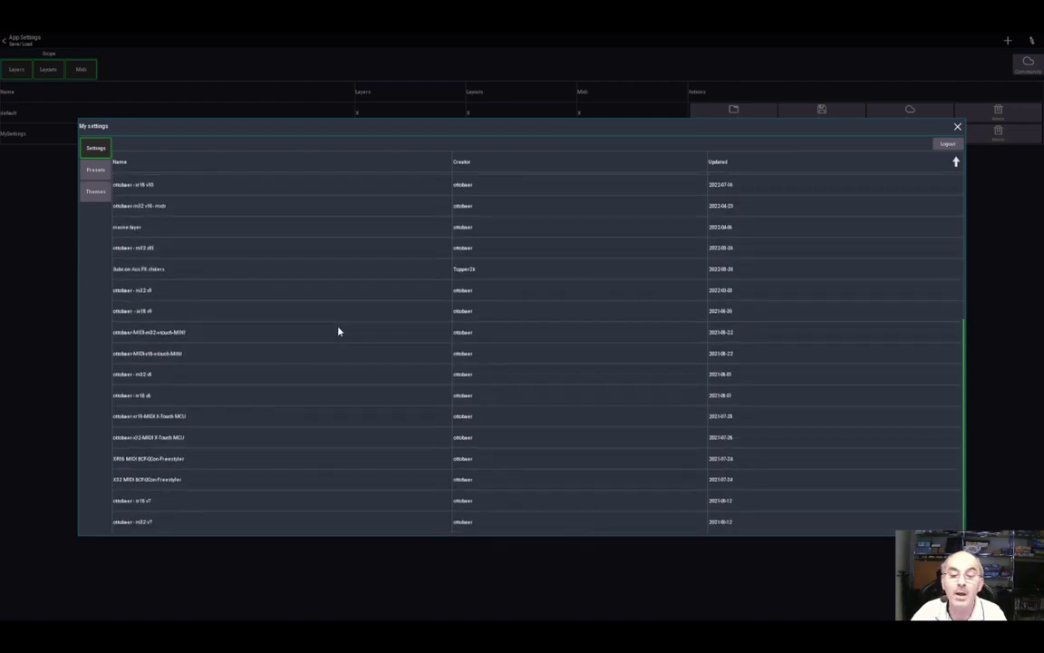
scroll(338, 332, "up", 4)
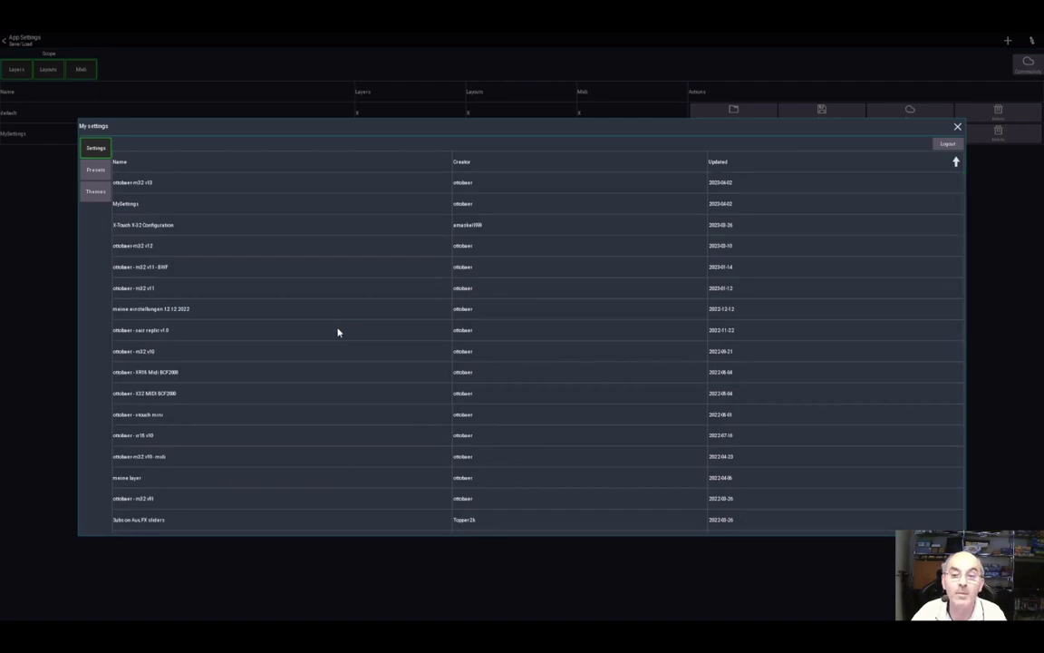
left_click(956, 127)
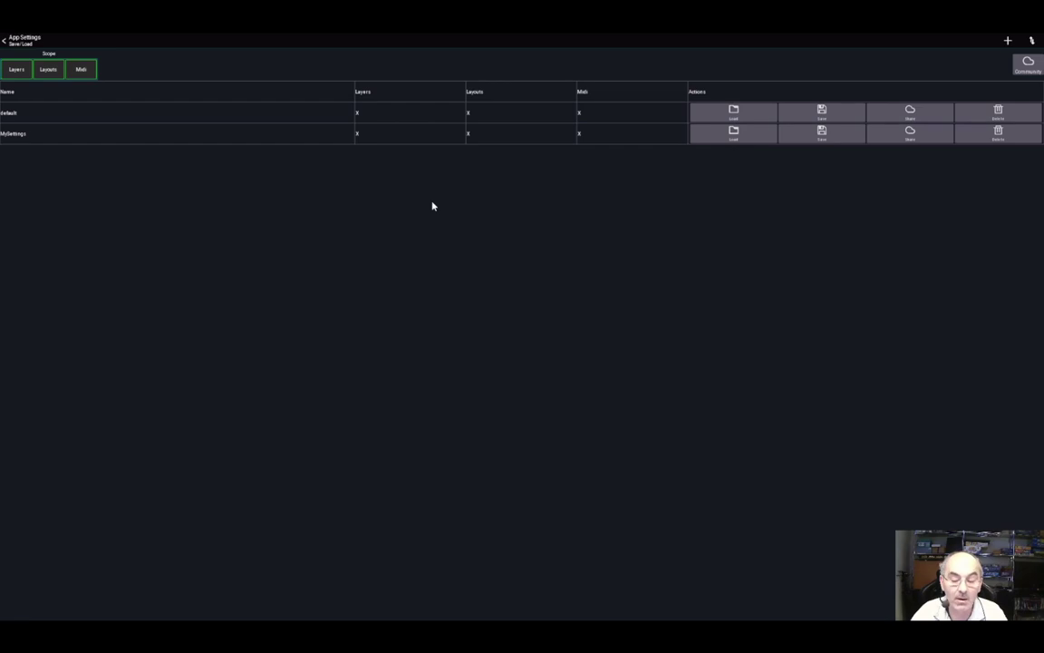
Step: Delete MyLayout from the app layouts and return to the standard mixer view
left_click(30, 46)
left_click(30, 51)
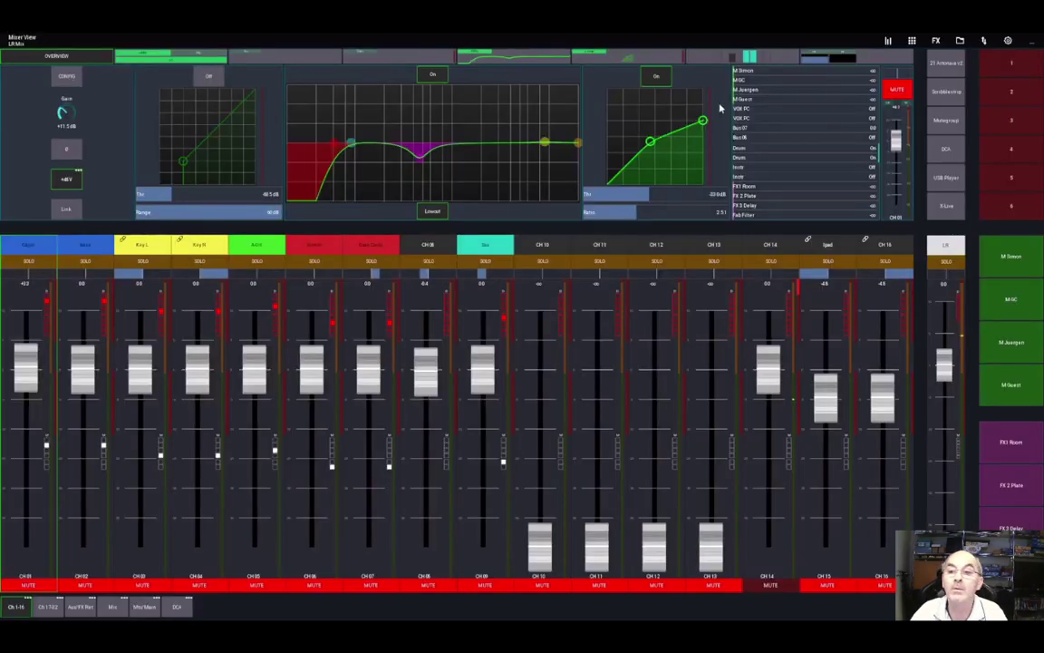
left_click(1007, 41)
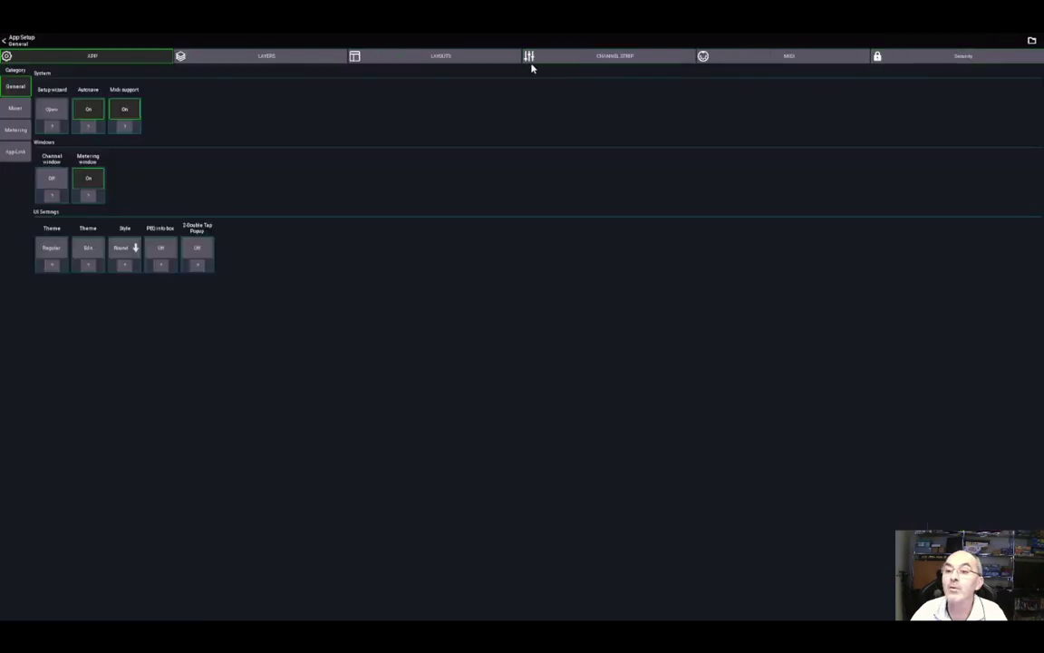
left_click(427, 56)
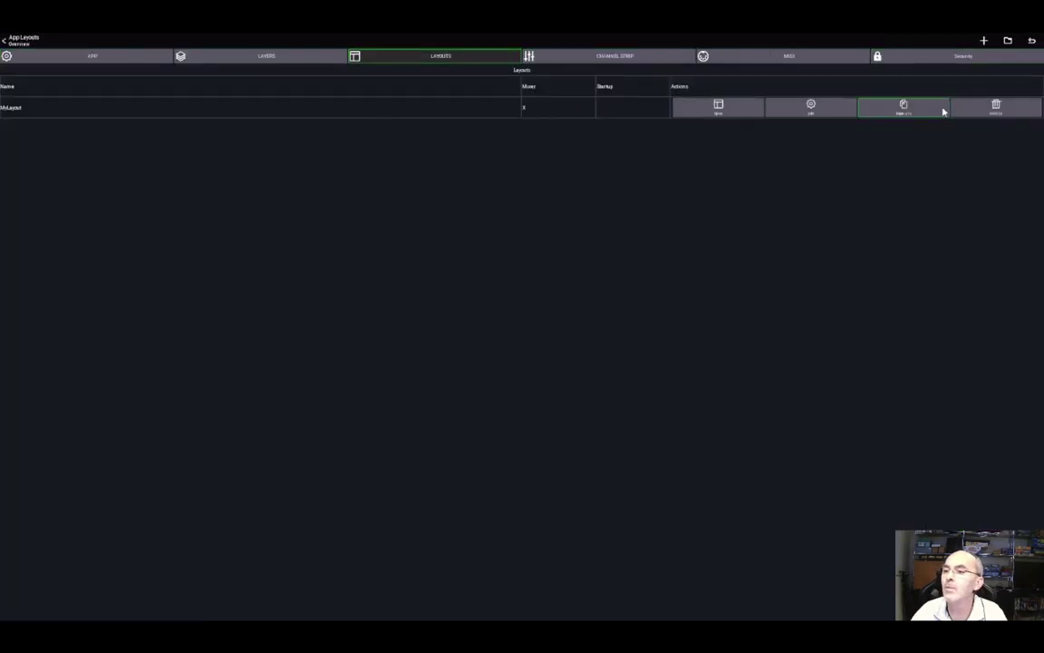
left_click(972, 111)
left_click(602, 452)
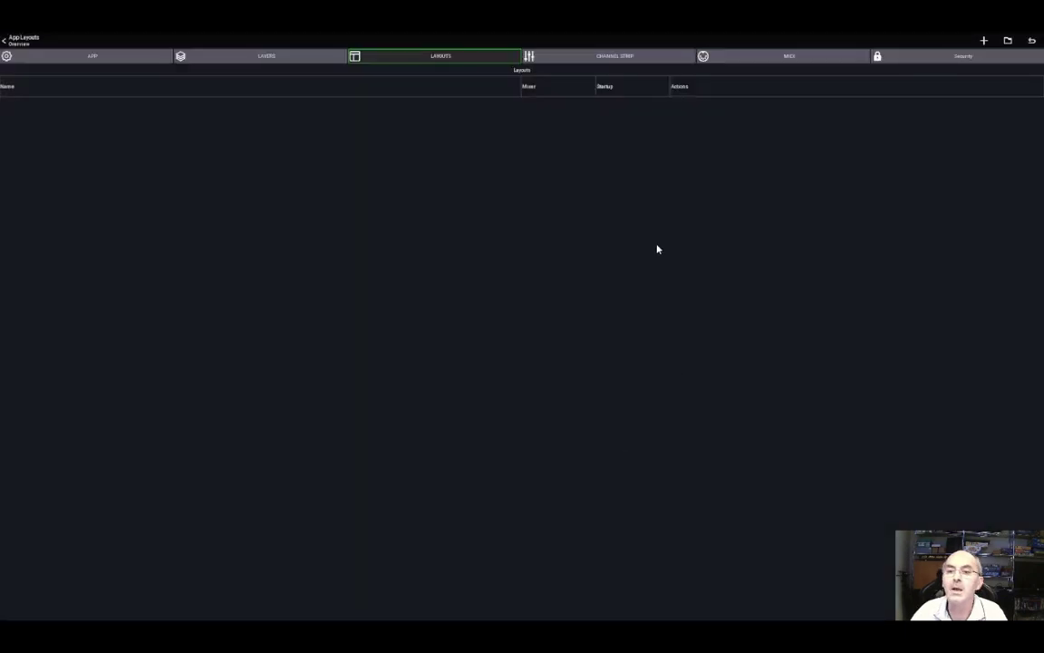
left_click(36, 43)
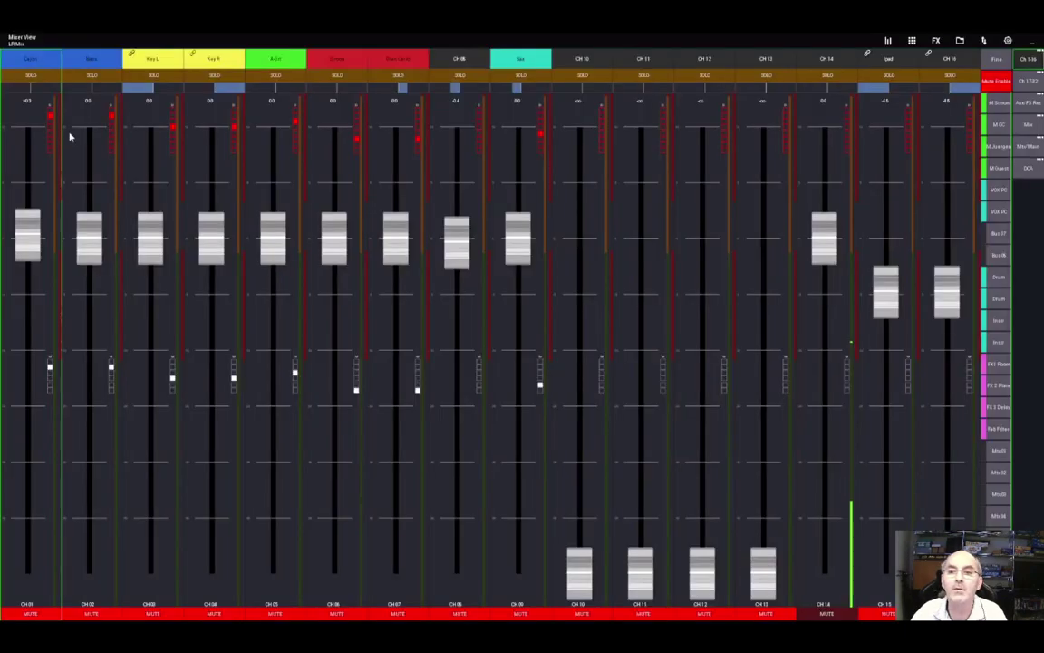
Step: Delete all settings of both the MySettings and default entries from the saved app settings
left_click(1008, 42)
left_click(1032, 40)
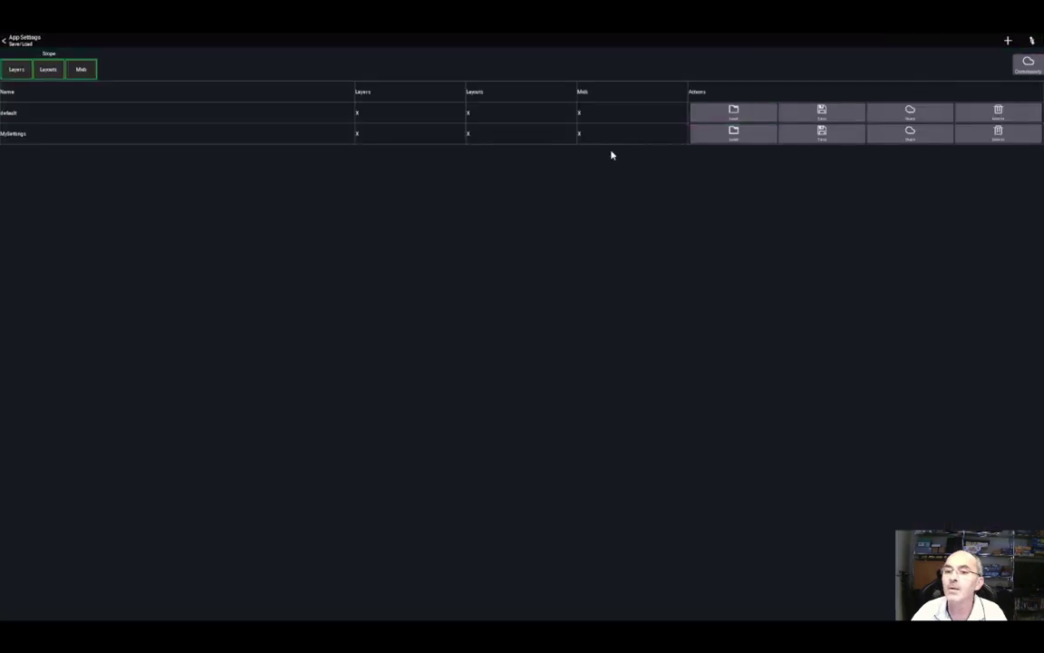
left_click(999, 134)
left_click(613, 455)
left_click(978, 118)
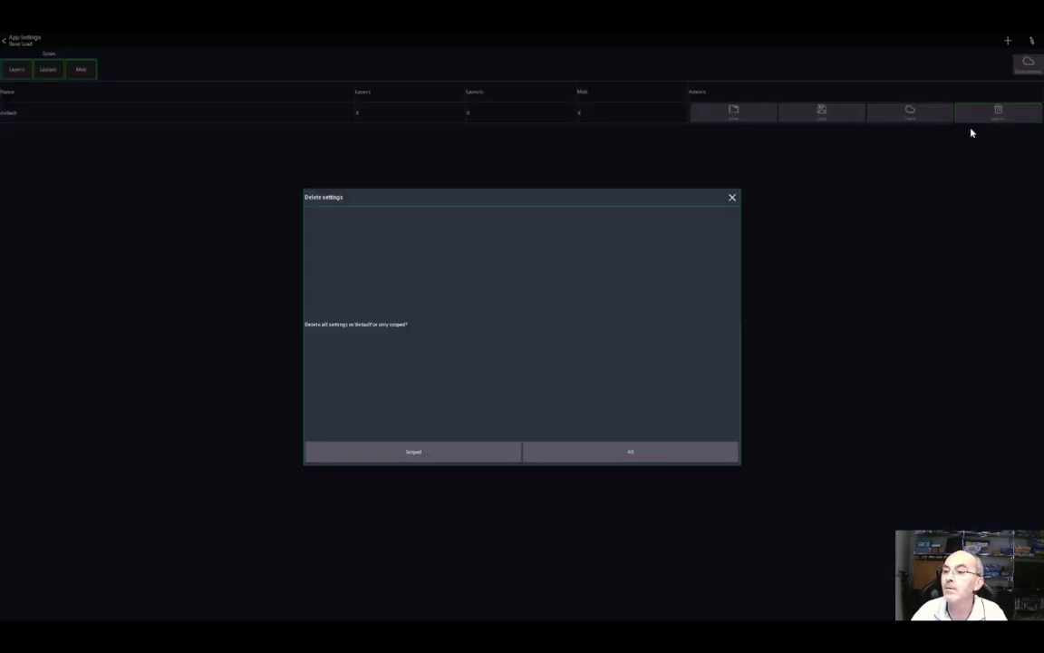
left_click(629, 452)
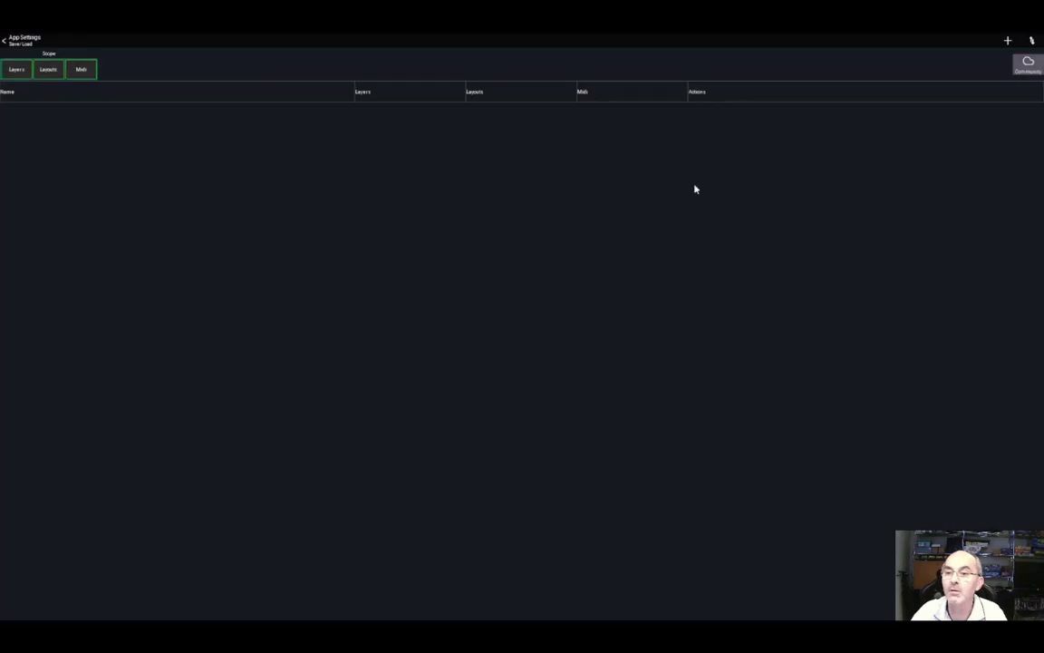
Step: Import MySettings from the community settings, sorted by newest update, into the emptied saved app settings and return to the mixer view
left_click(26, 40)
left_click(30, 41)
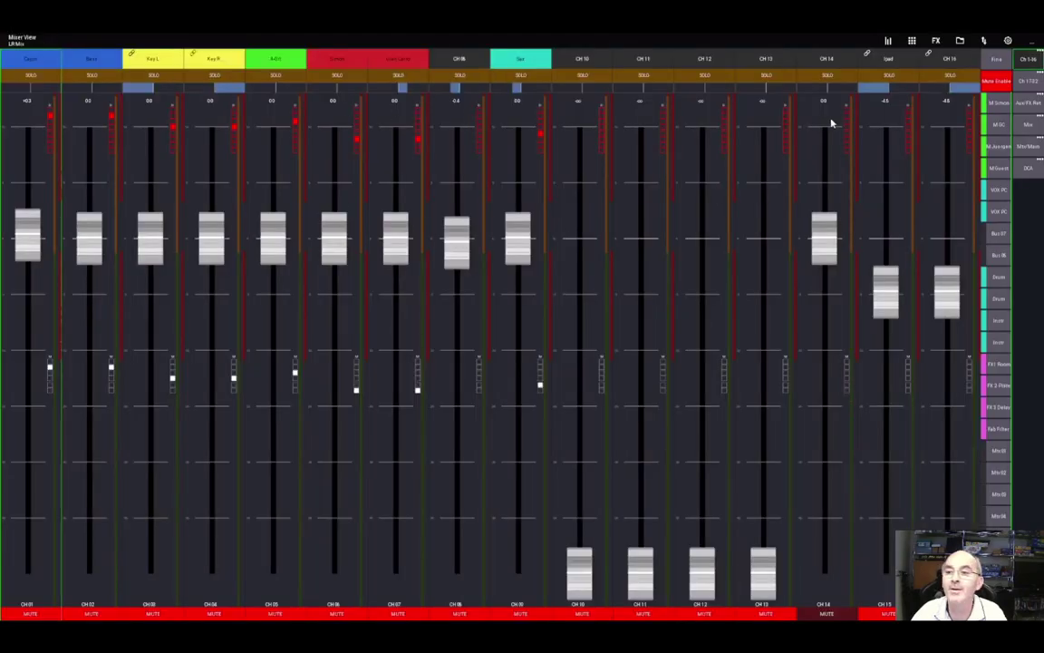
left_click(1008, 41)
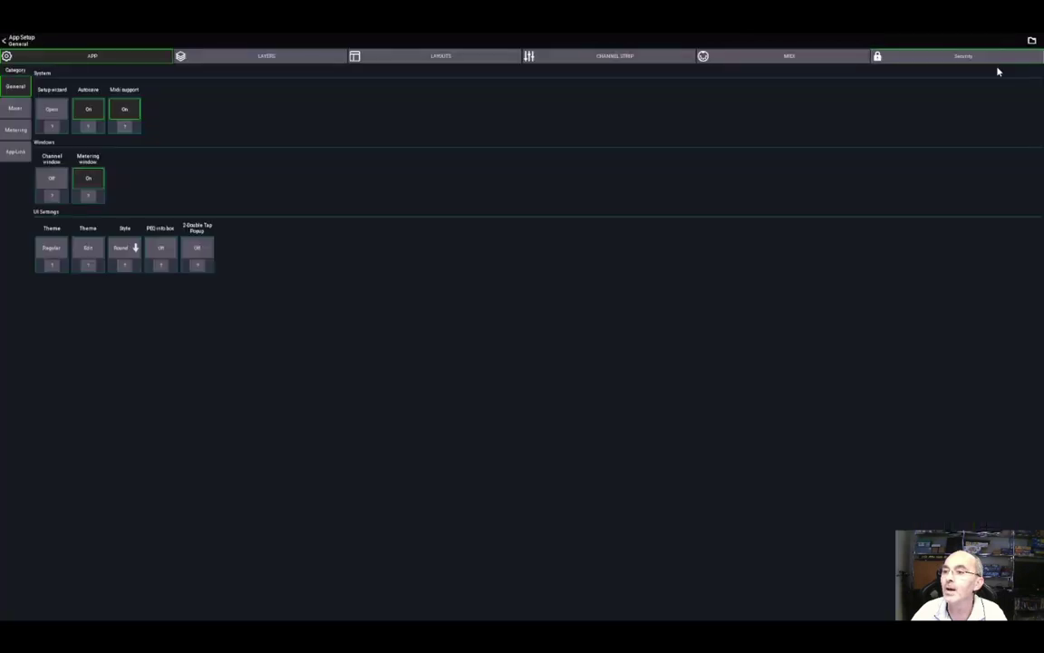
left_click(1031, 39)
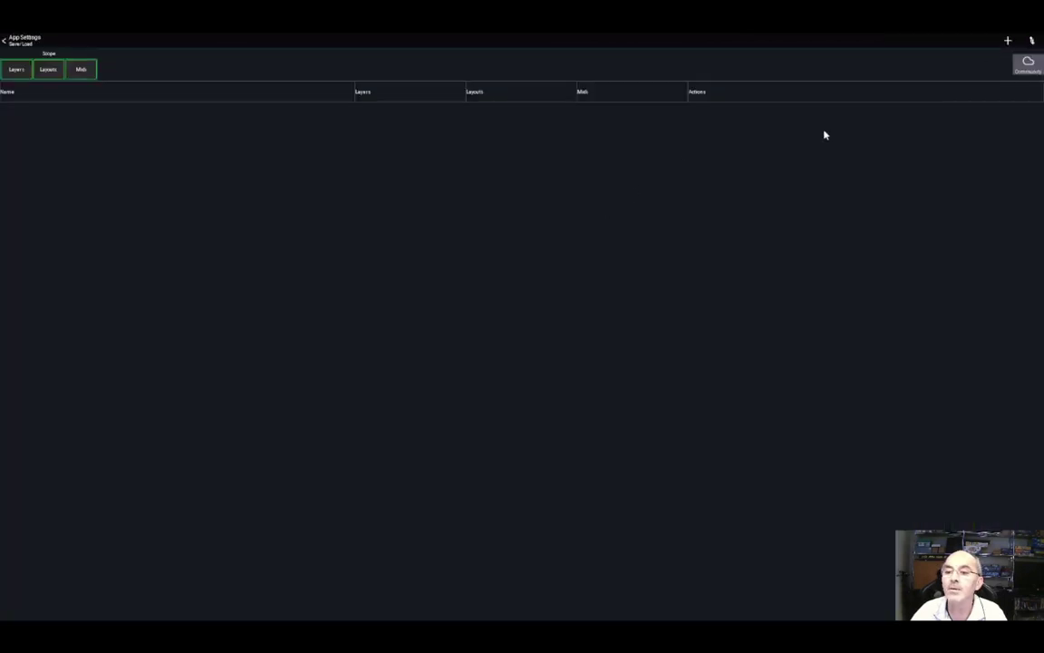
left_click(1017, 67)
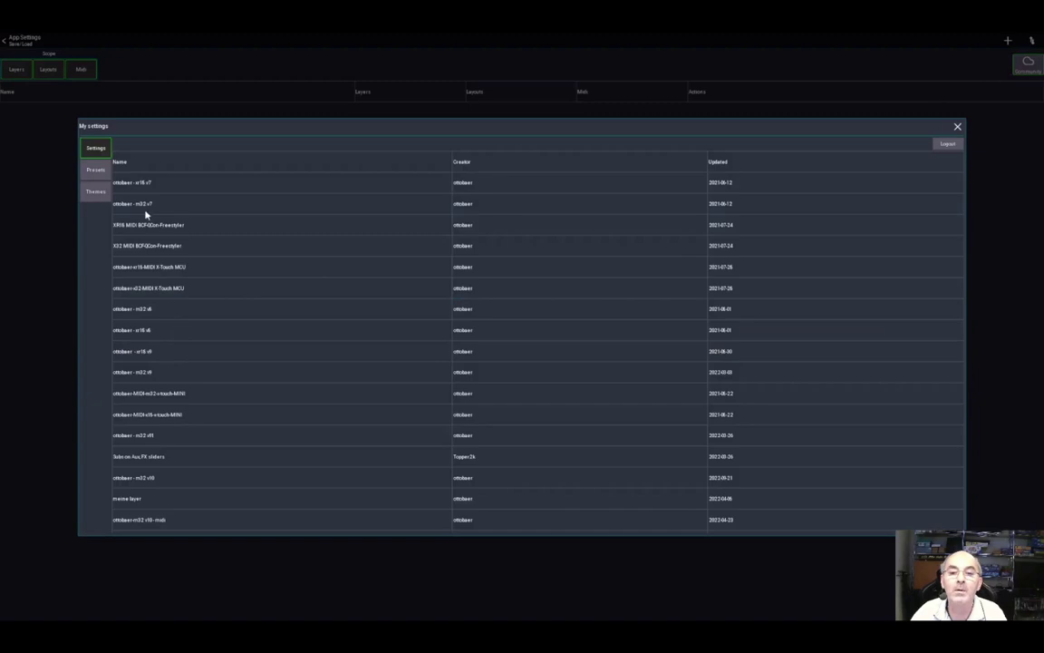
left_click(716, 161)
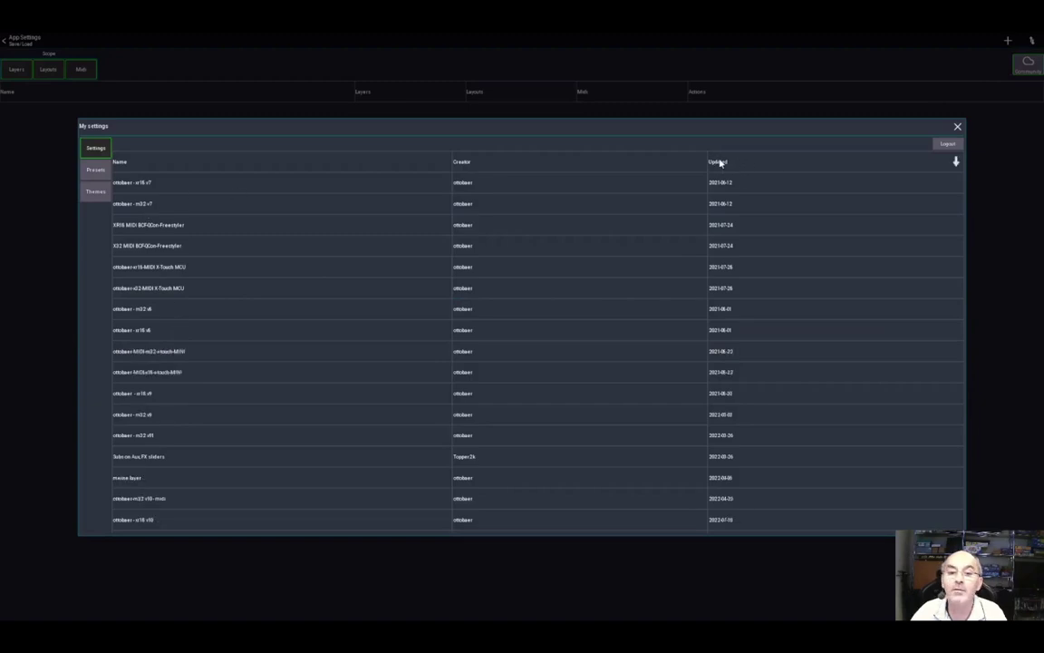
left_click(719, 163)
left_click(124, 204)
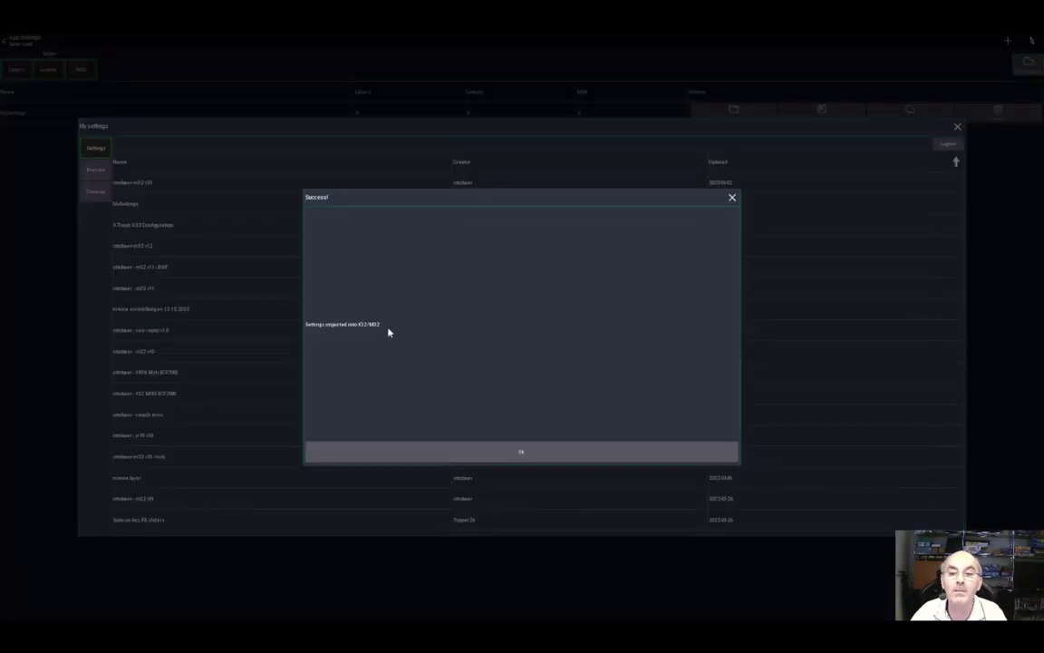
left_click(510, 448)
left_click(37, 249)
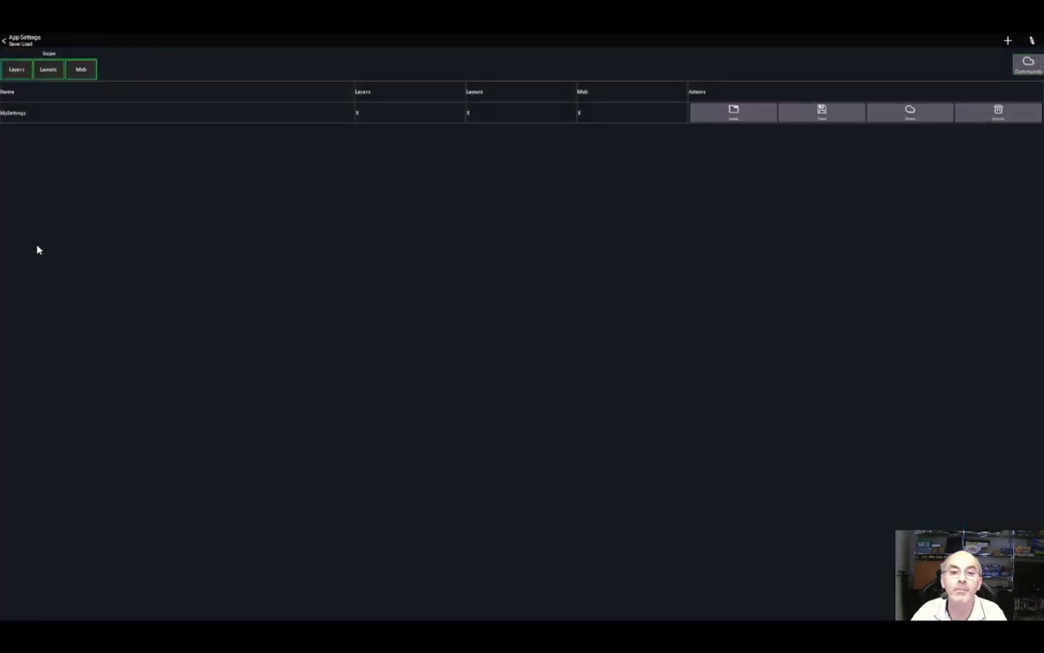
left_click(21, 39)
left_click(22, 39)
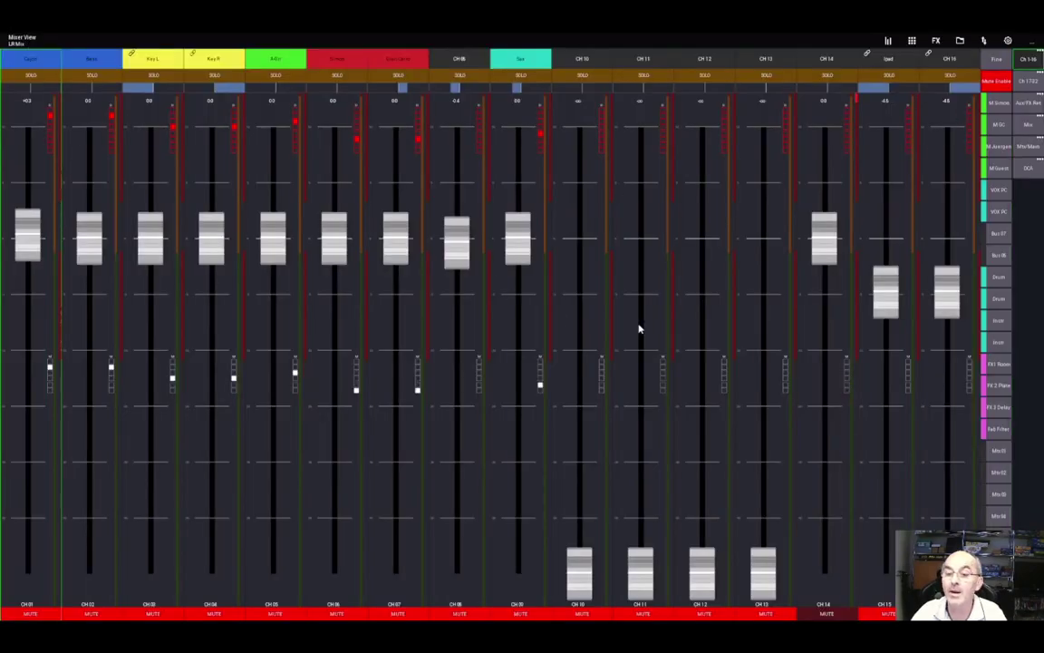
Step: Load the saved MySettings entry with layers, layouts and MIDI in scope, and return to the mixer view
left_click(1009, 40)
left_click(1032, 41)
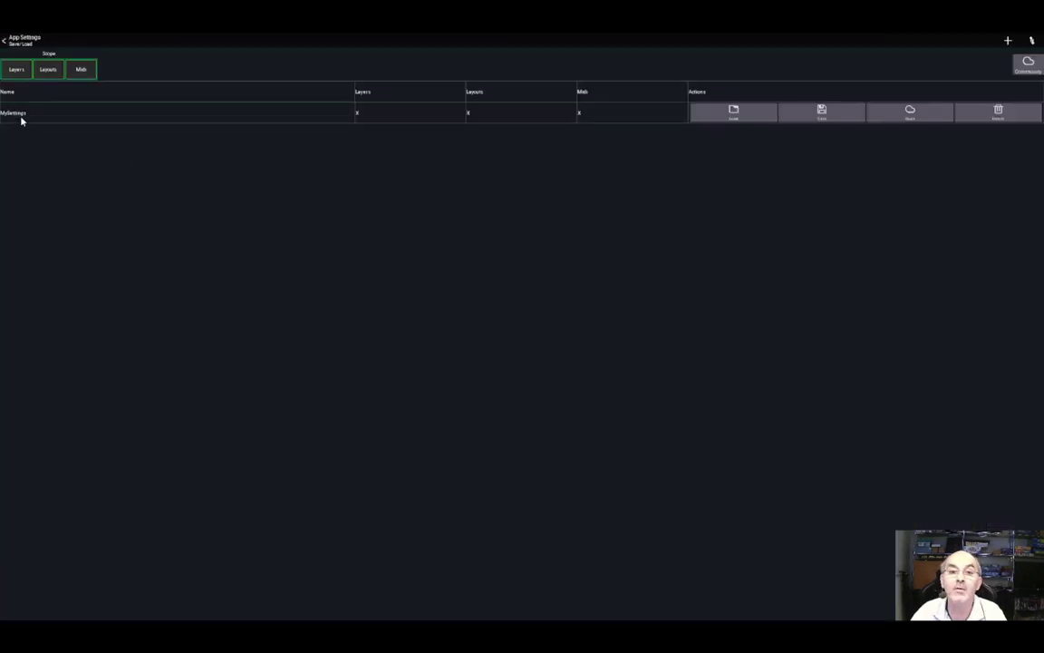
left_click(728, 116)
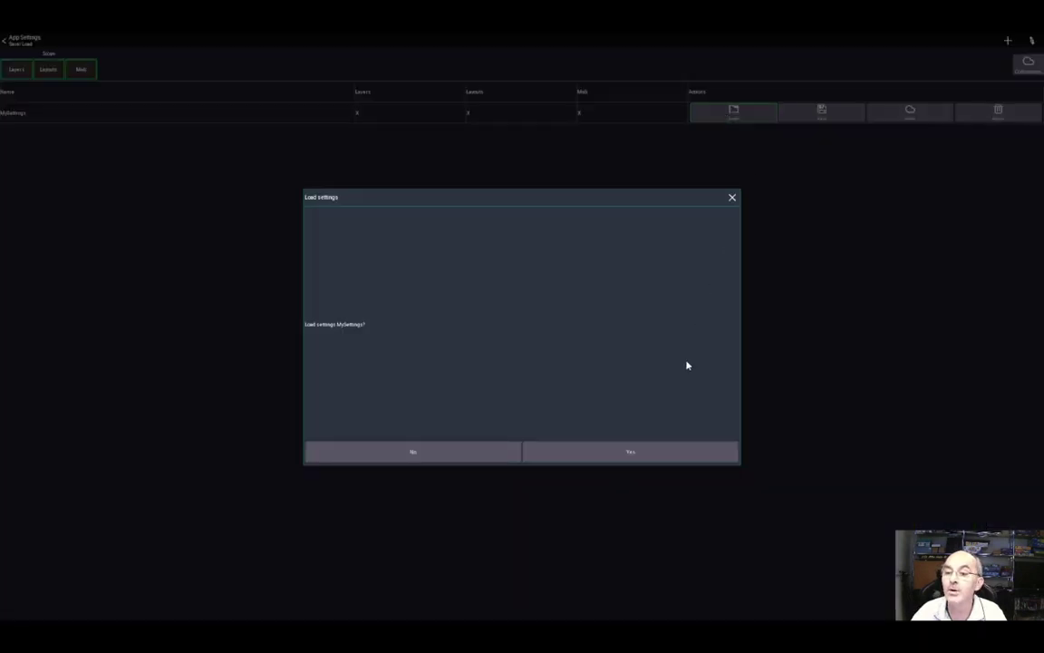
left_click(629, 454)
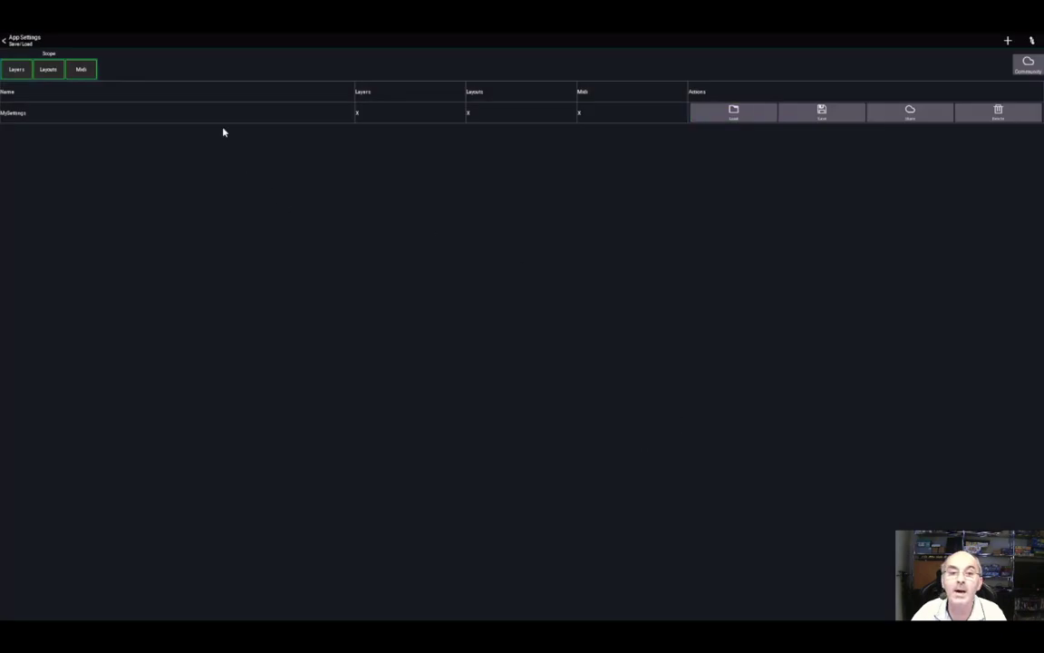
left_click(25, 41)
left_click(22, 39)
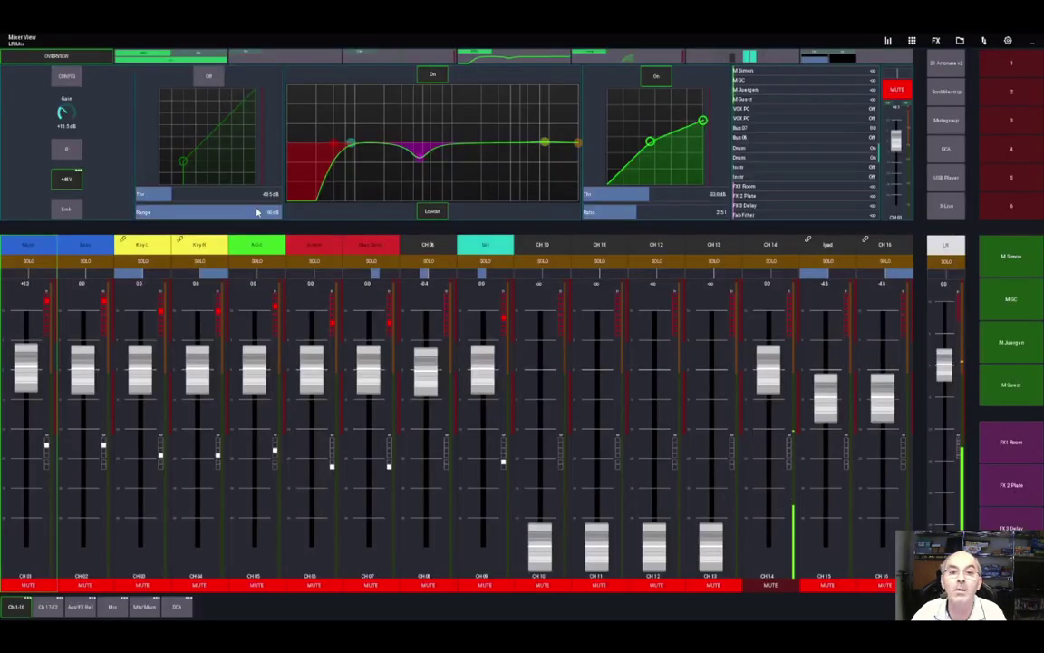